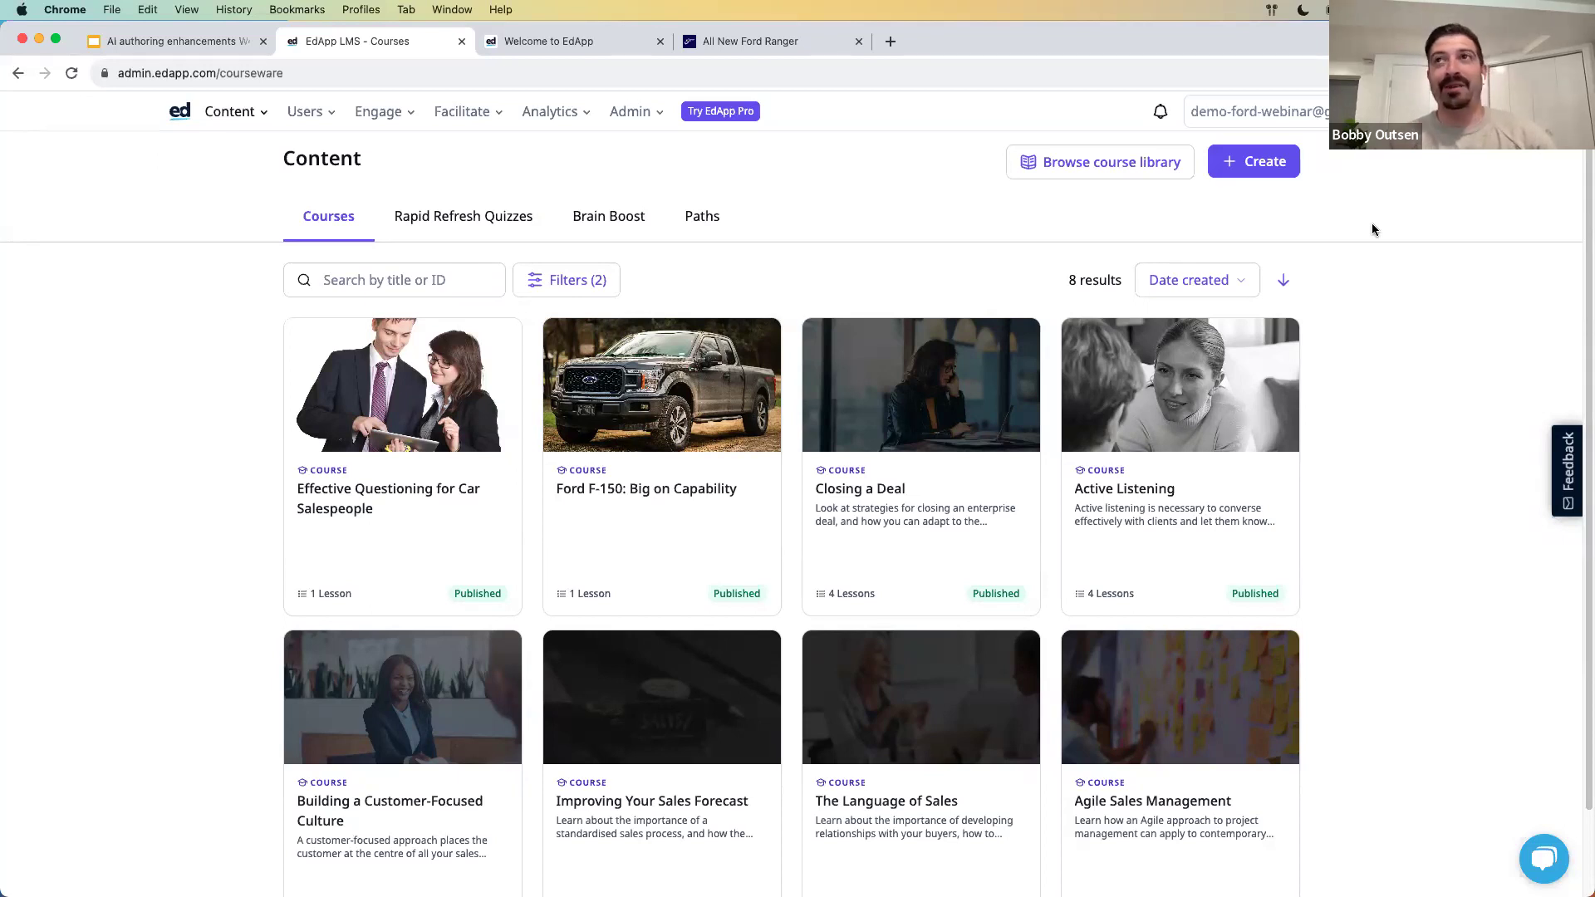
- Start a new course with AI Create, and copy the Ford Ranger article text from its headline through the engine and transmission paragraph
{"action": "left_click", "coordinate": [1258, 172]}
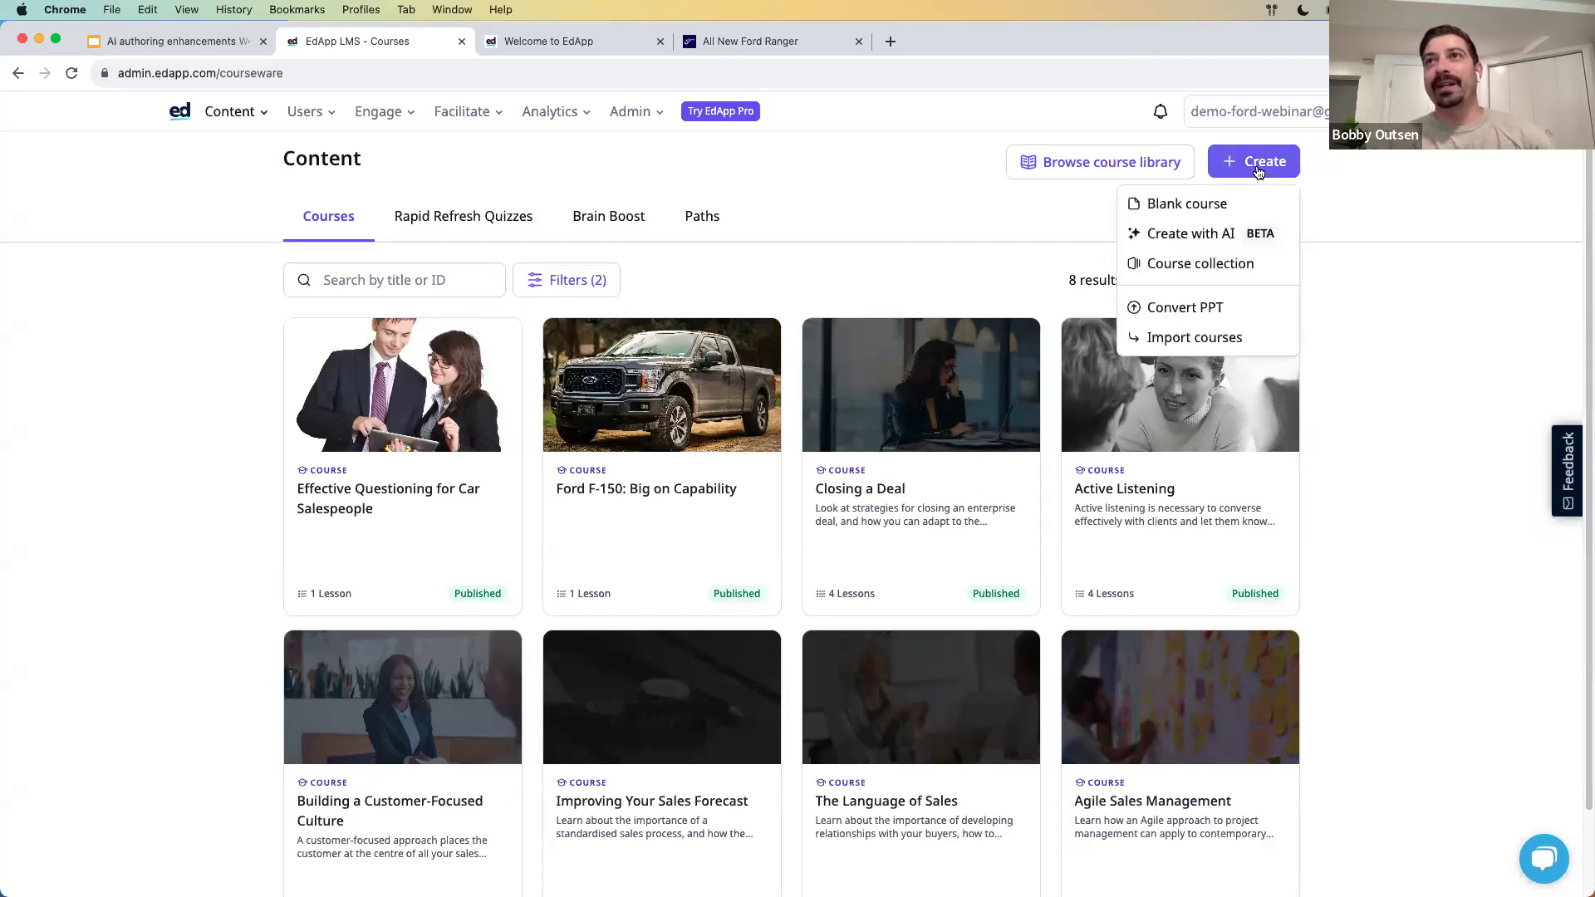
{"action": "left_click", "coordinate": [1238, 234]}
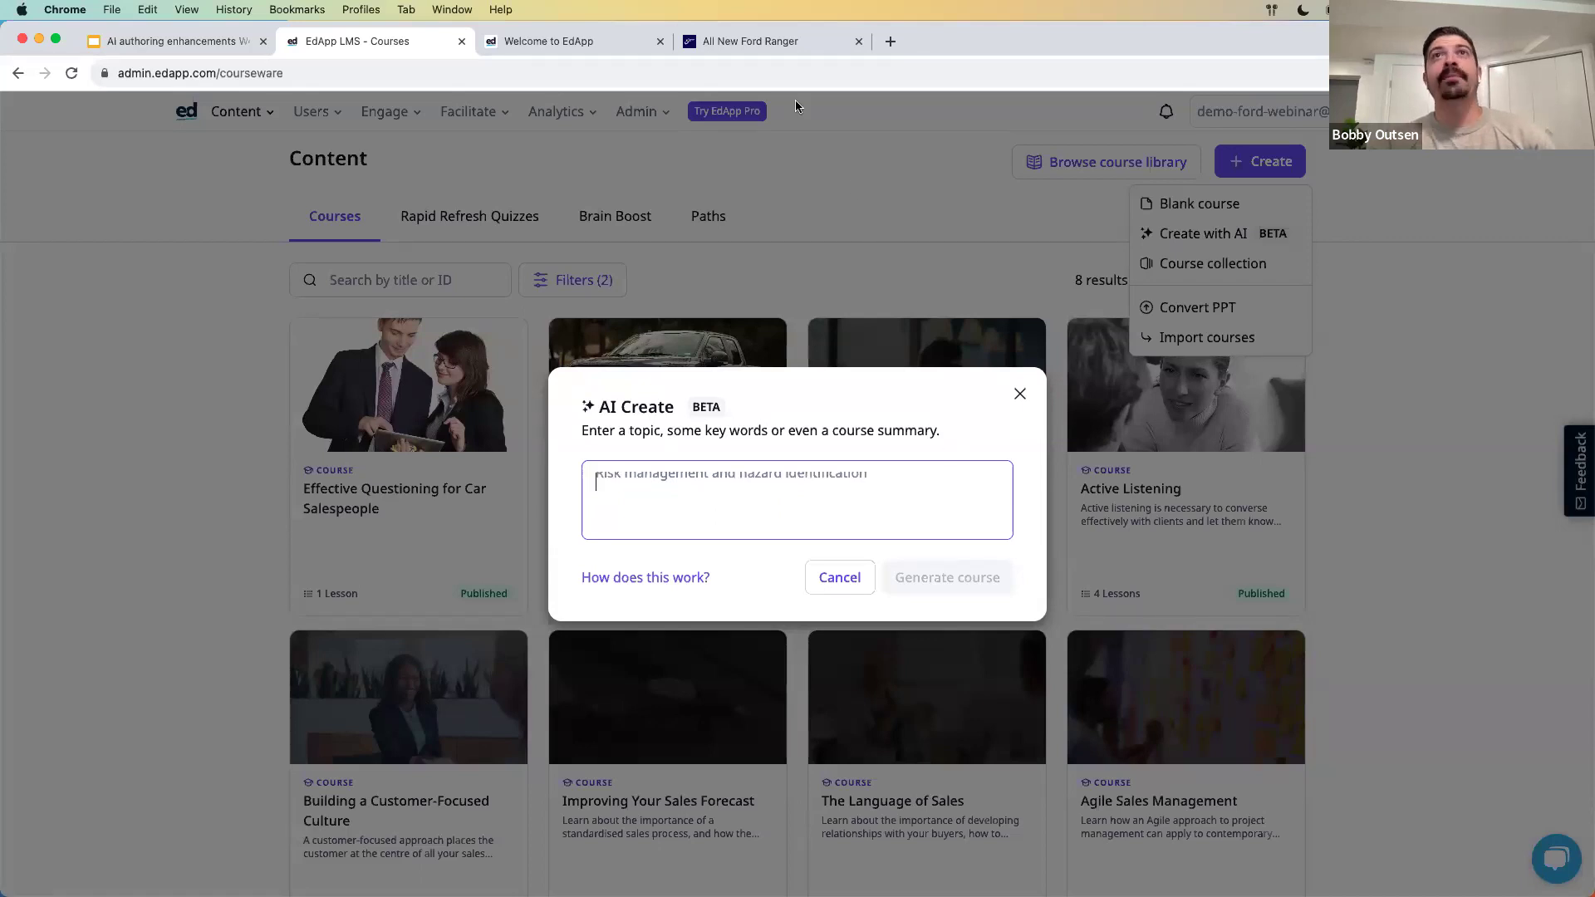
{"action": "left_click", "coordinate": [770, 38]}
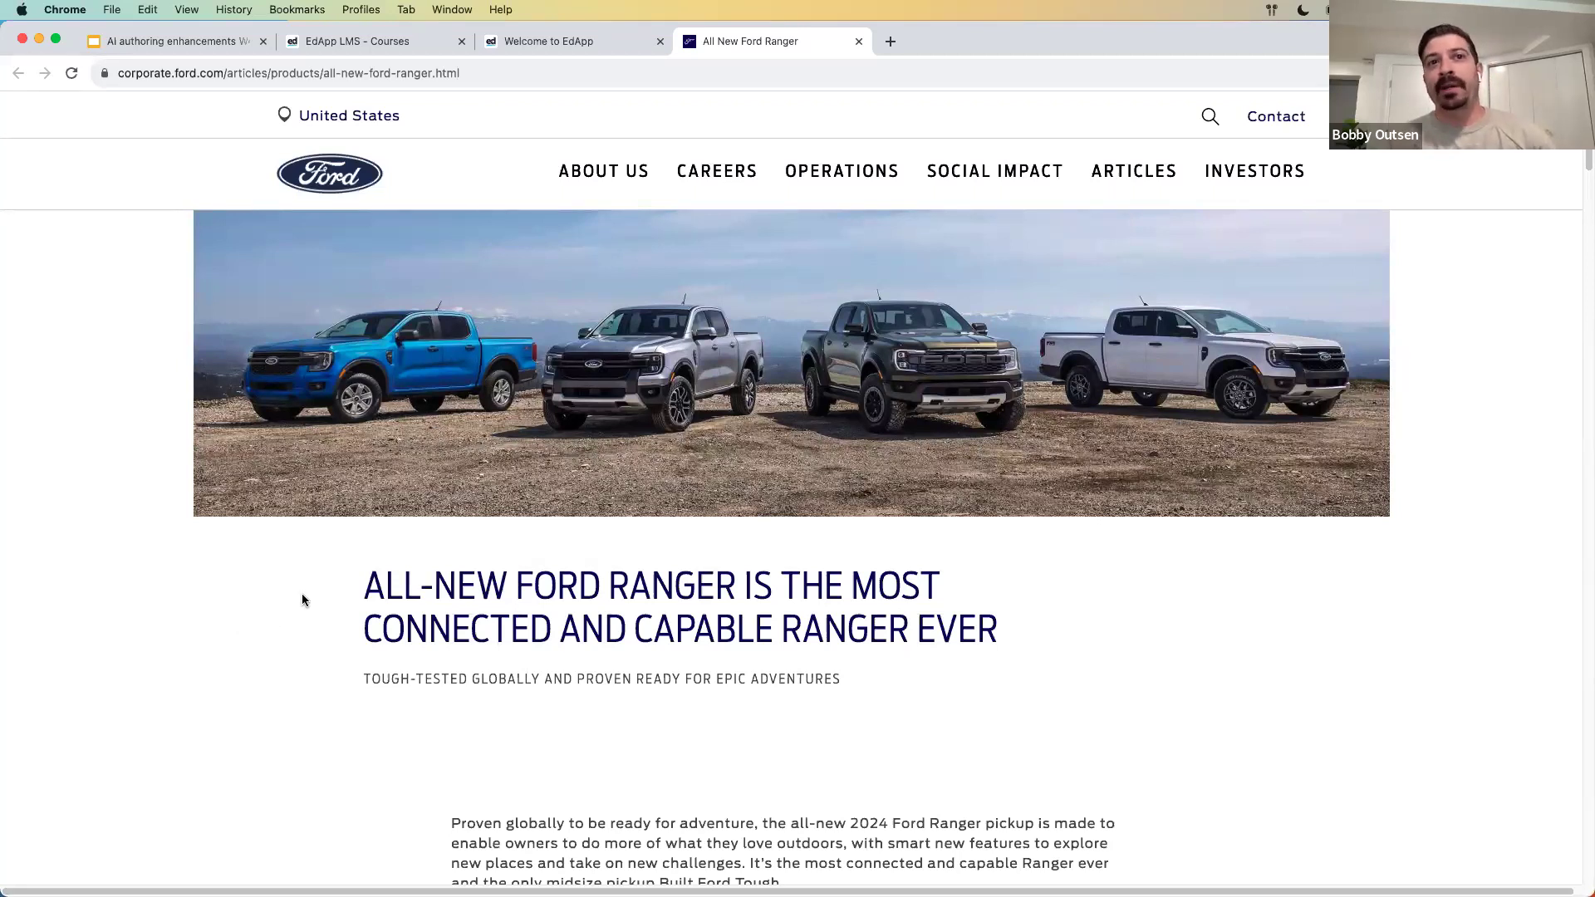
{"action": "scroll", "coordinate": [312, 582], "scroll_direction": "down", "scroll_amount": 5}
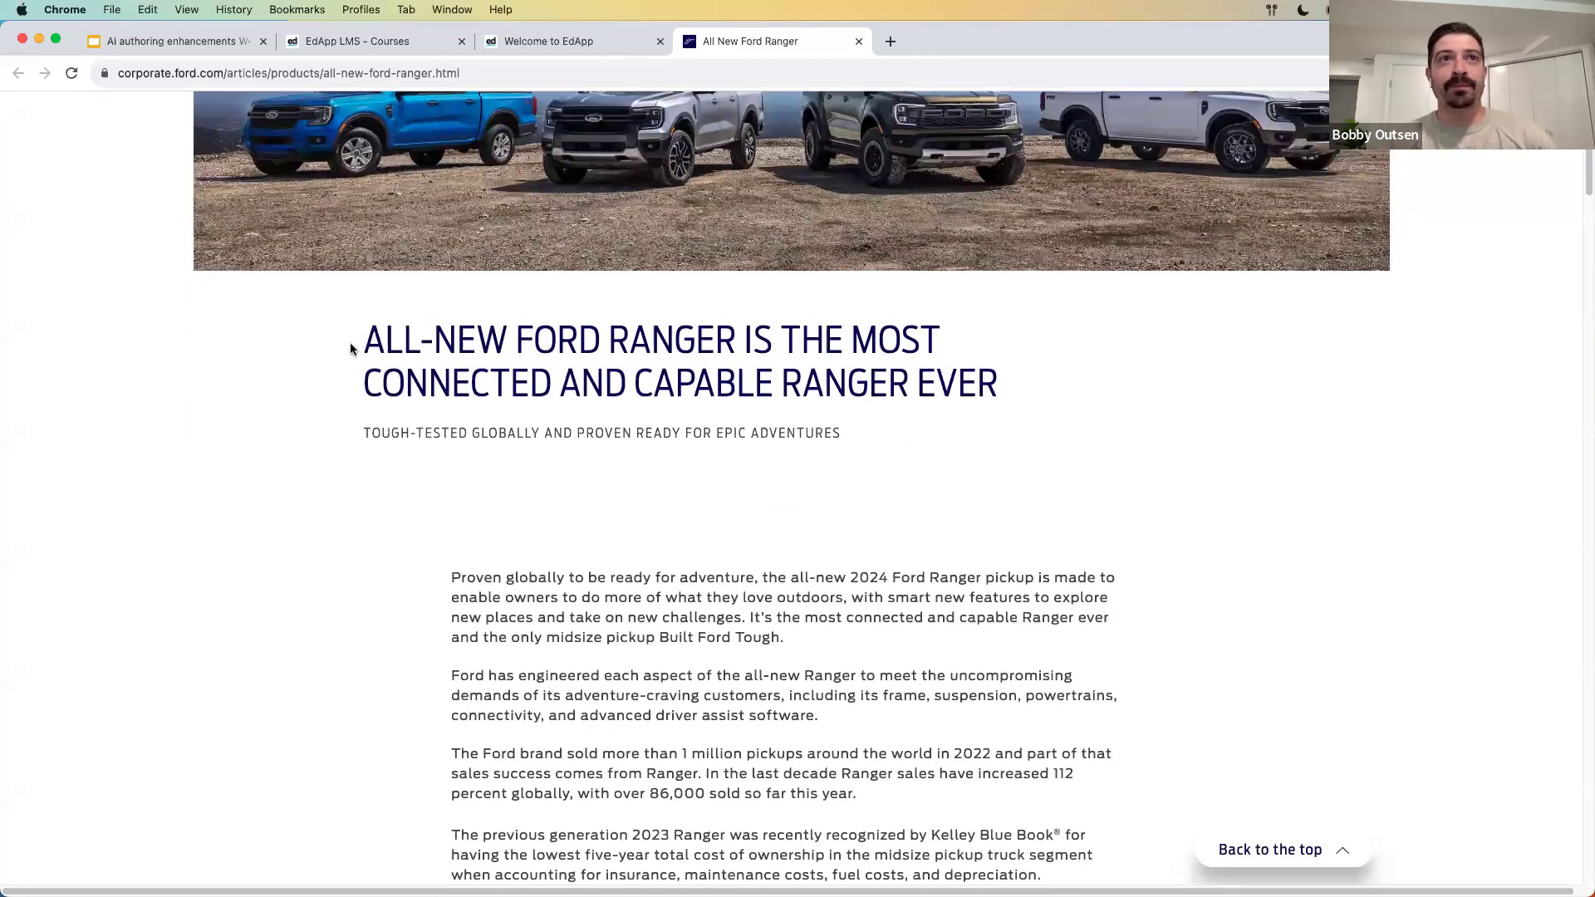
{"action": "left_click_drag", "start_coordinate": [365, 330], "coordinate": [834, 583]}
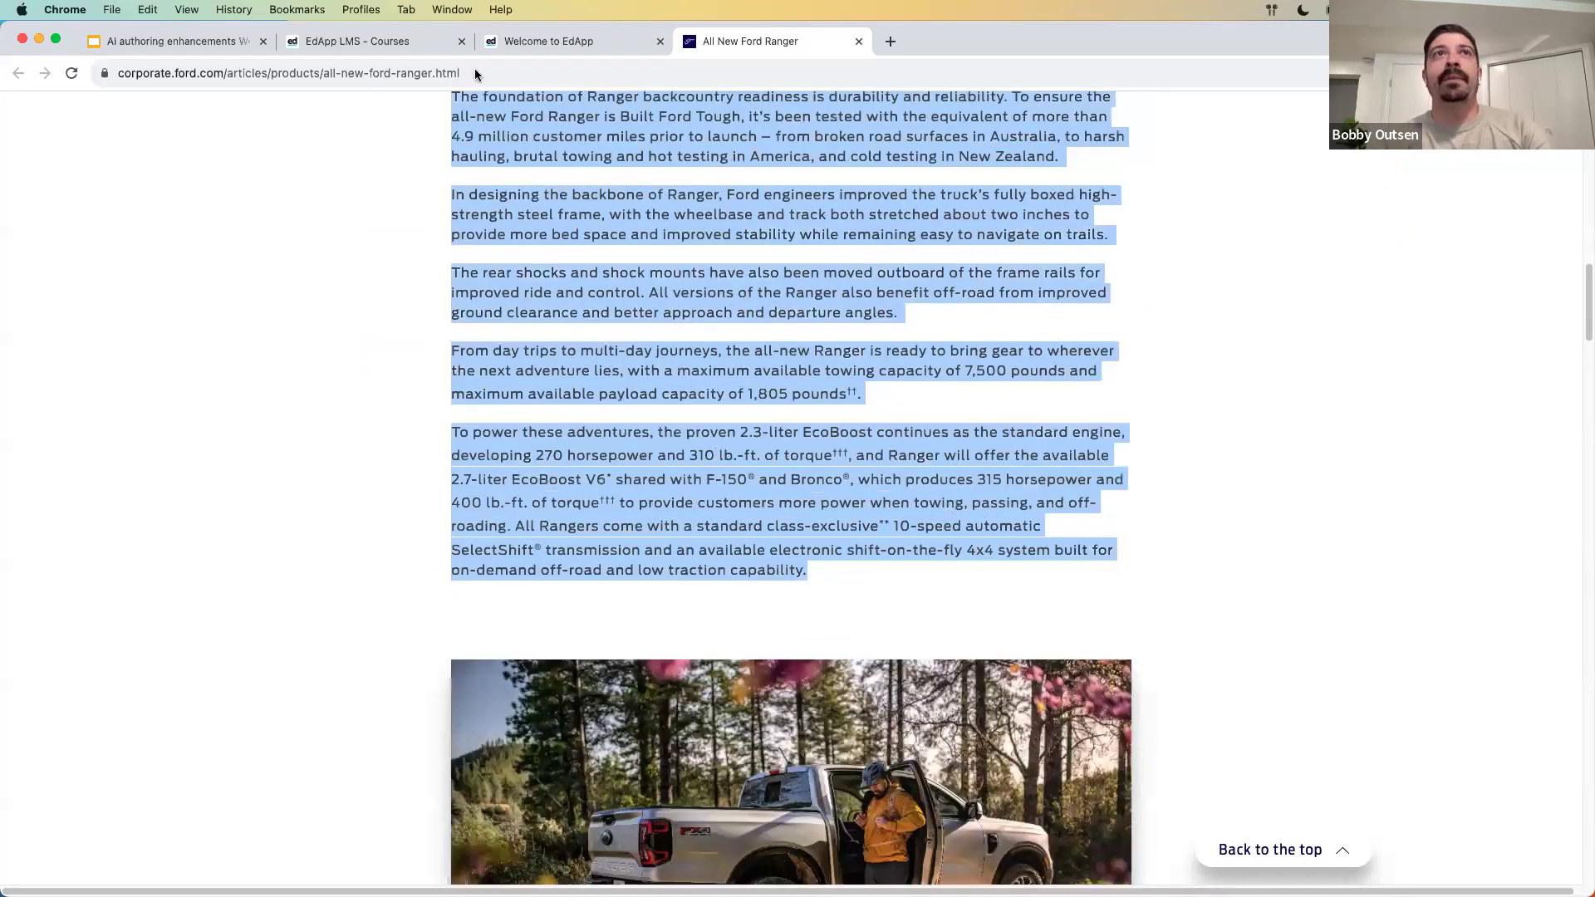
- Paste the copied Ford Ranger article as the AI Create course prompt and generate the course
{"action": "left_click", "coordinate": [399, 43]}
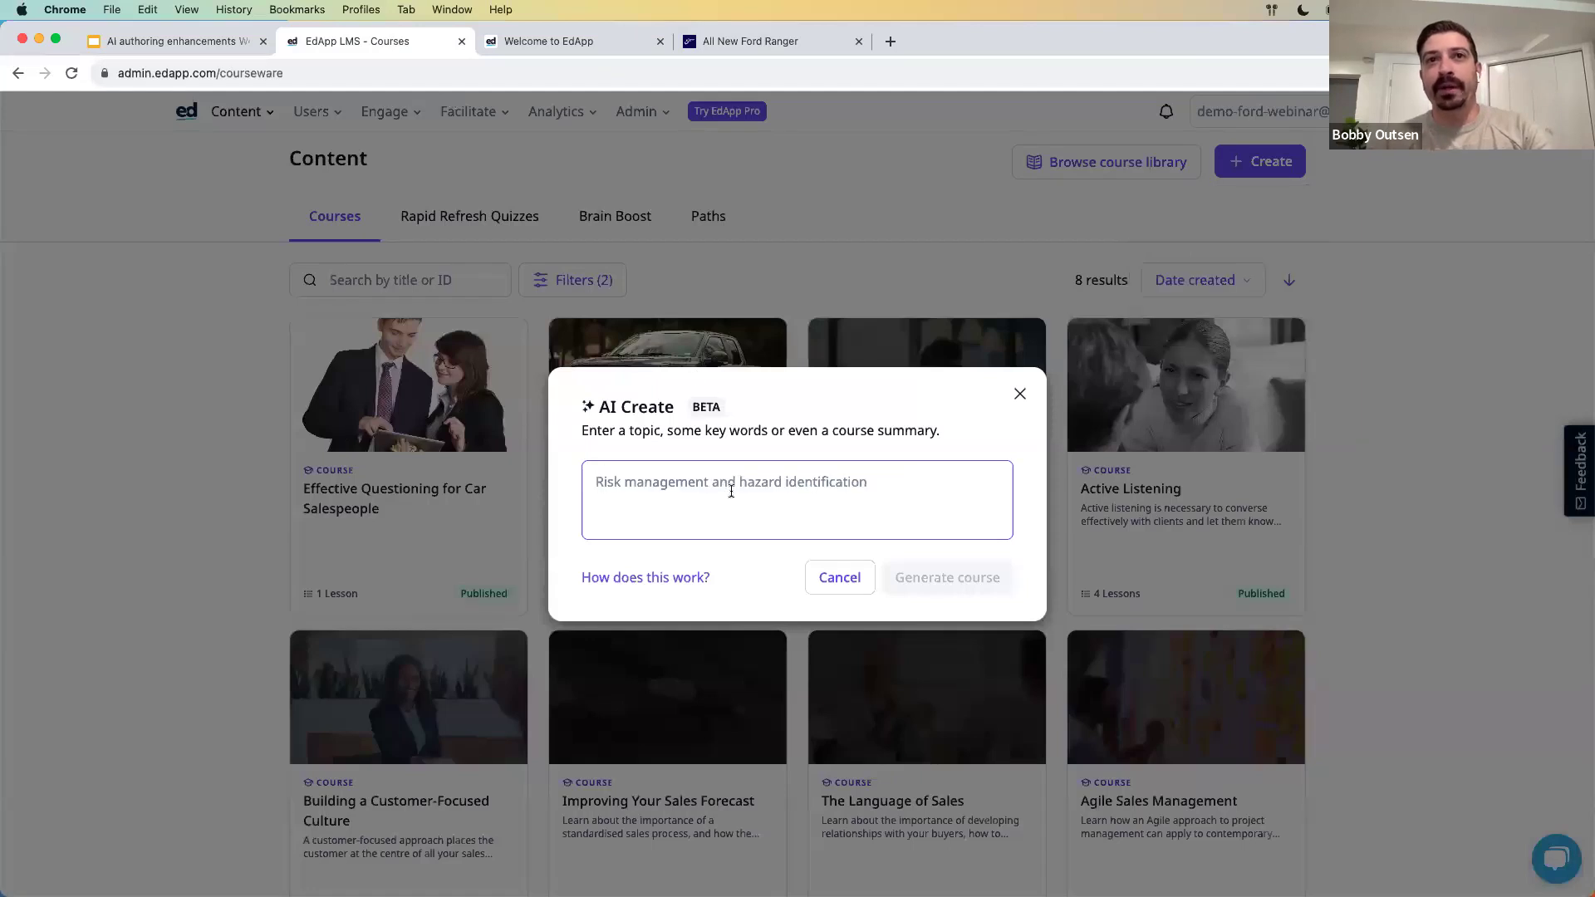
{"action": "key", "text": "super+v"}
{"action": "scroll", "coordinate": [839, 513], "scroll_direction": "up", "scroll_amount": 1}
{"action": "scroll", "coordinate": [838, 513], "scroll_direction": "up", "scroll_amount": 10}
{"action": "scroll", "coordinate": [848, 461], "scroll_direction": "up", "scroll_amount": 8}
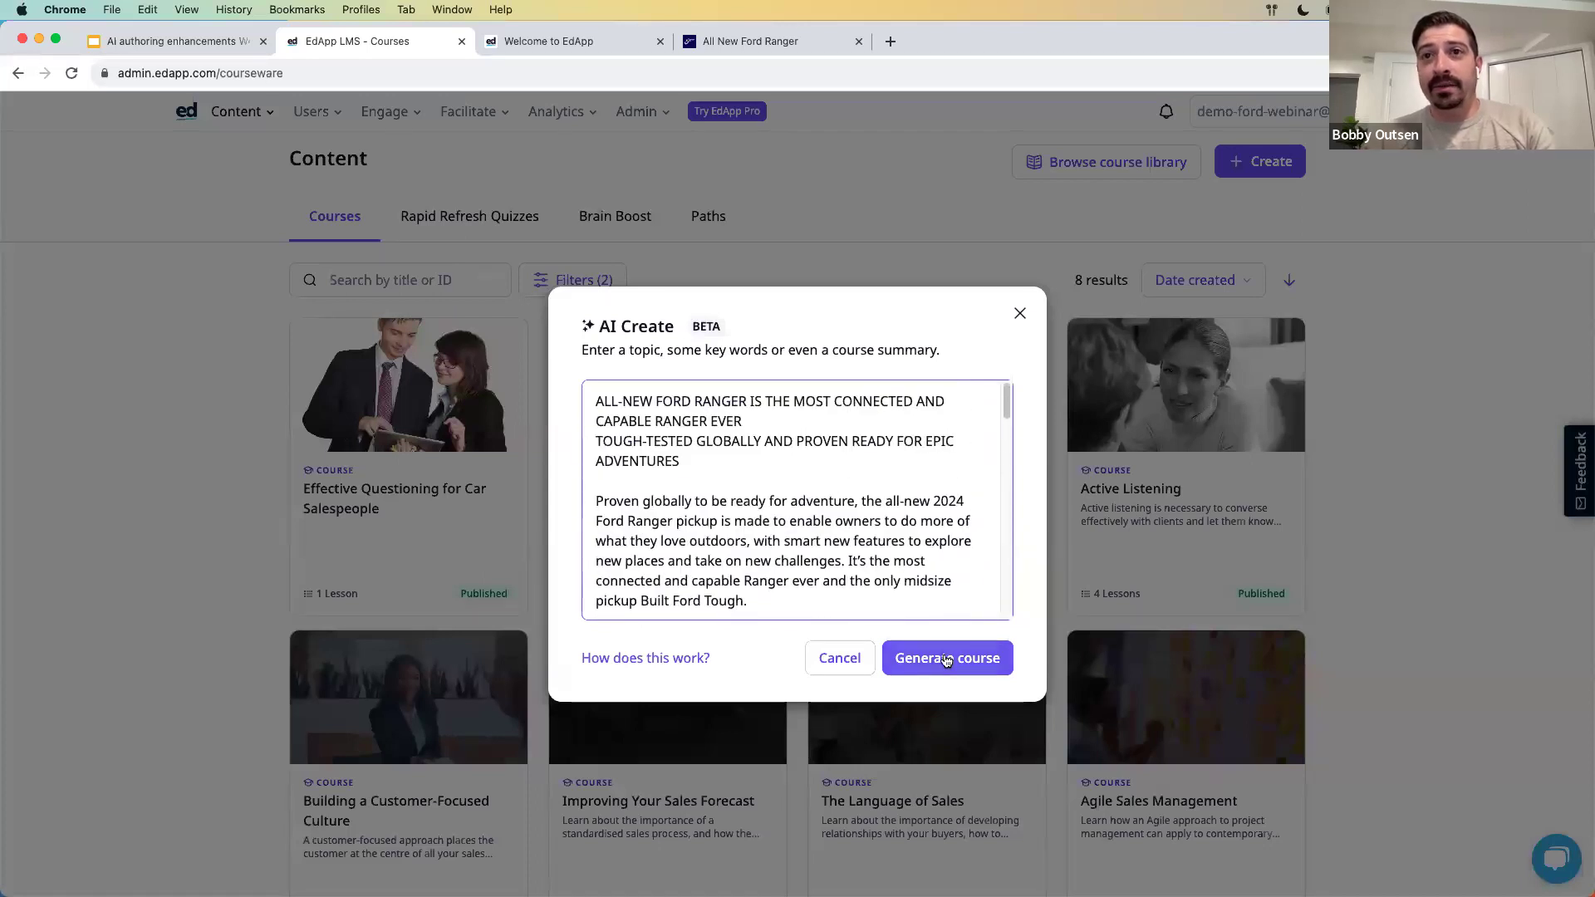
{"action": "left_click", "coordinate": [946, 659]}
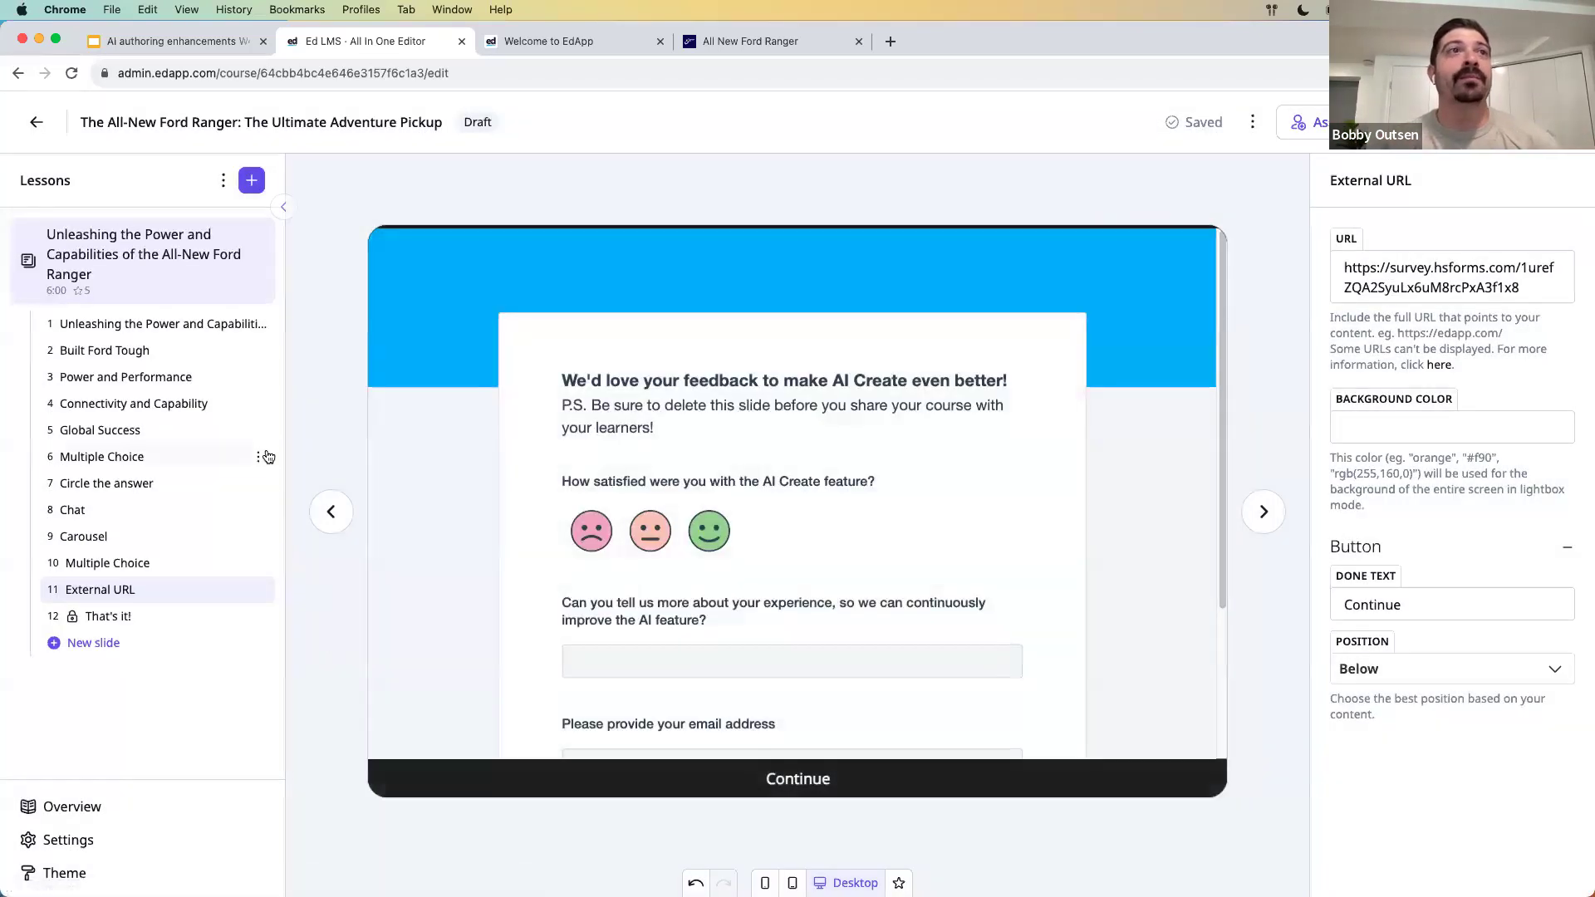
- Review the generated lesson's title, Built Ford Tough, Power and Performance, first Multiple Choice, Circle the answer and Chat slides
{"action": "left_click", "coordinate": [143, 324]}
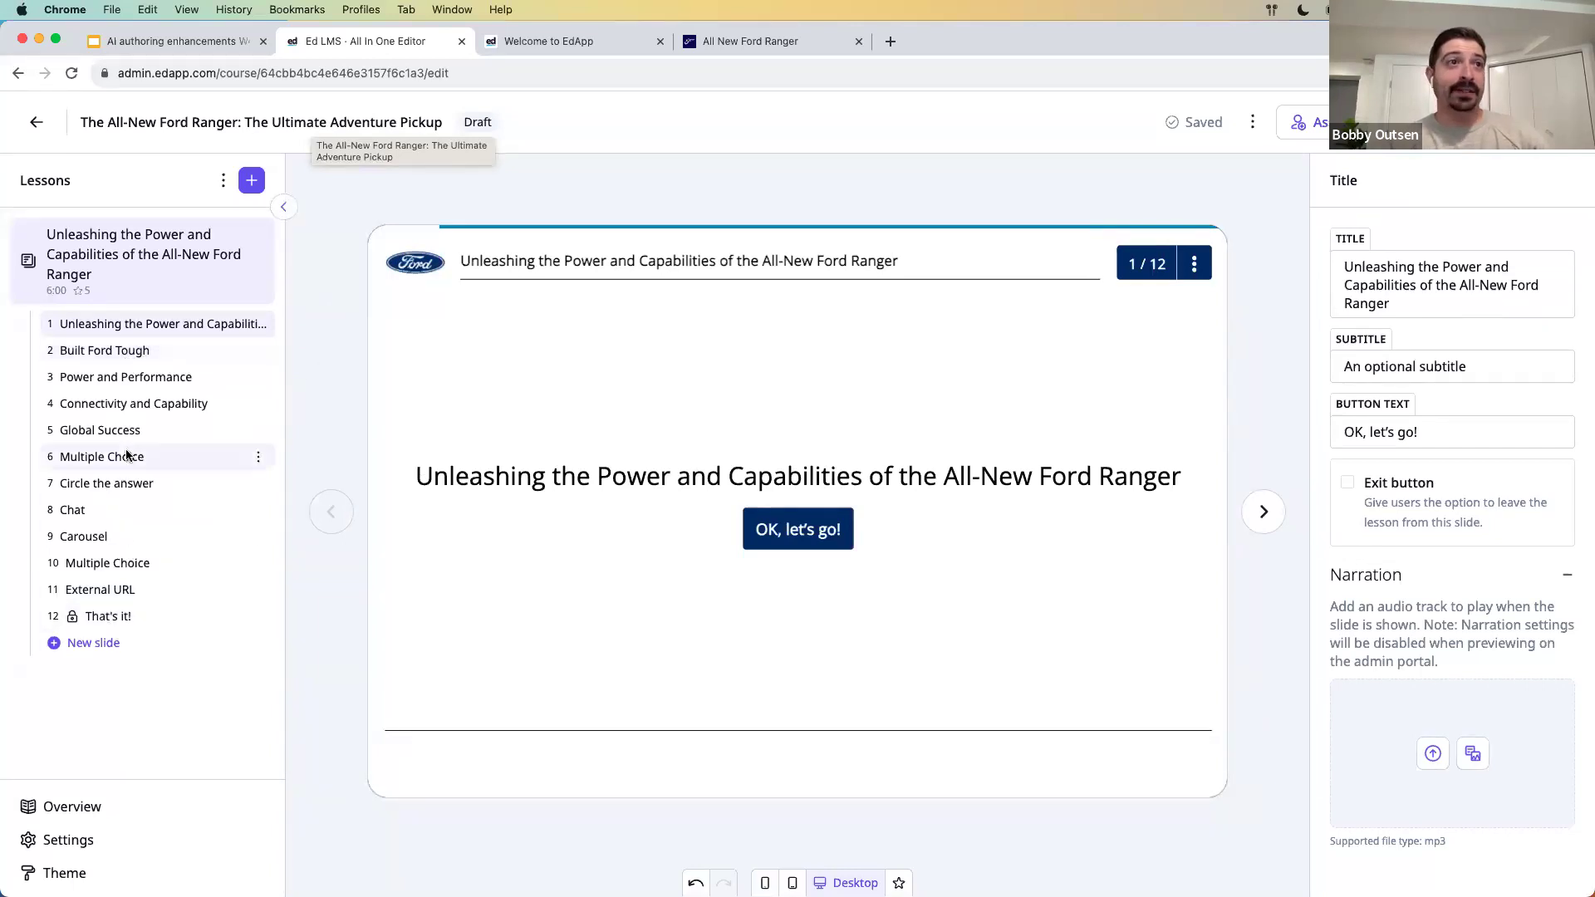
{"action": "left_click", "coordinate": [137, 352]}
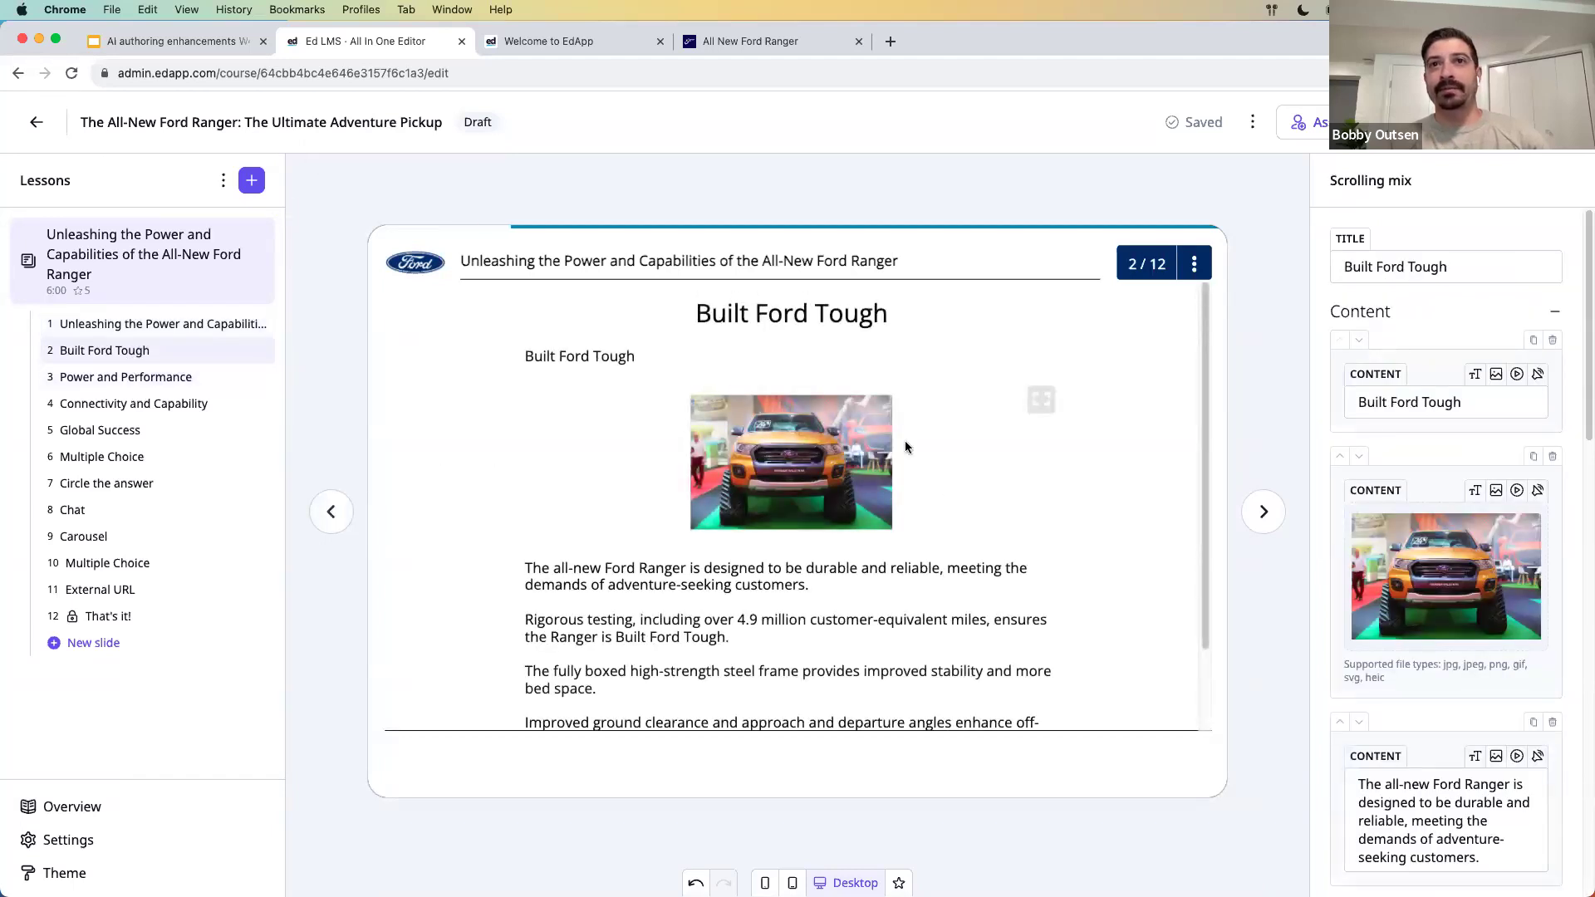
{"action": "scroll", "coordinate": [839, 523], "scroll_direction": "down", "scroll_amount": 2}
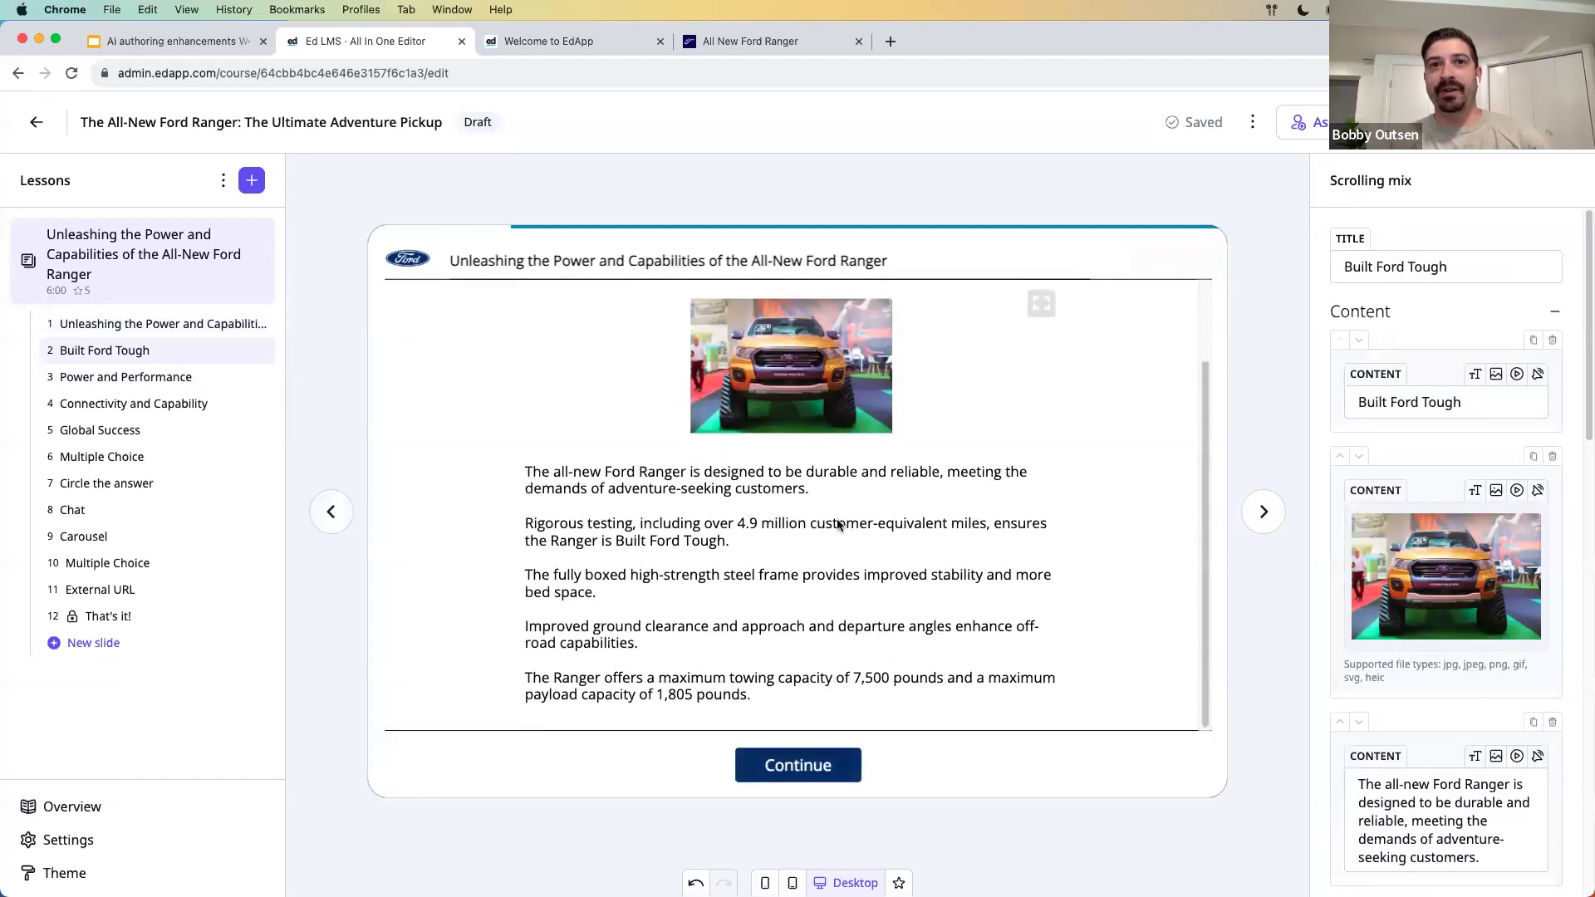
{"action": "scroll", "coordinate": [809, 452], "scroll_direction": "up", "scroll_amount": 1}
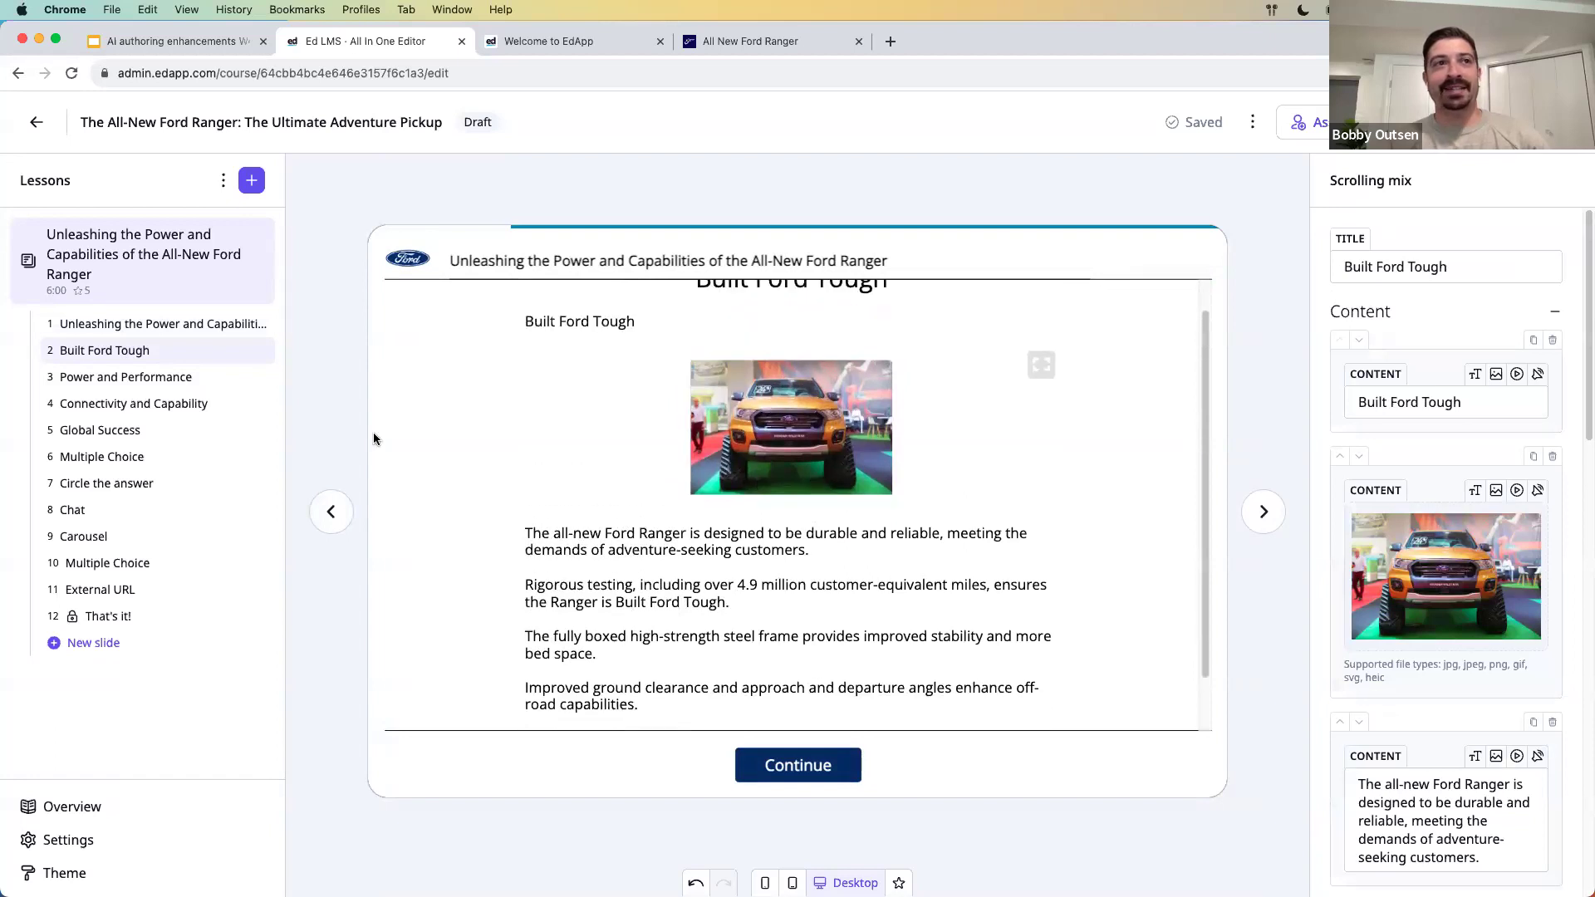
{"action": "left_click", "coordinate": [145, 380]}
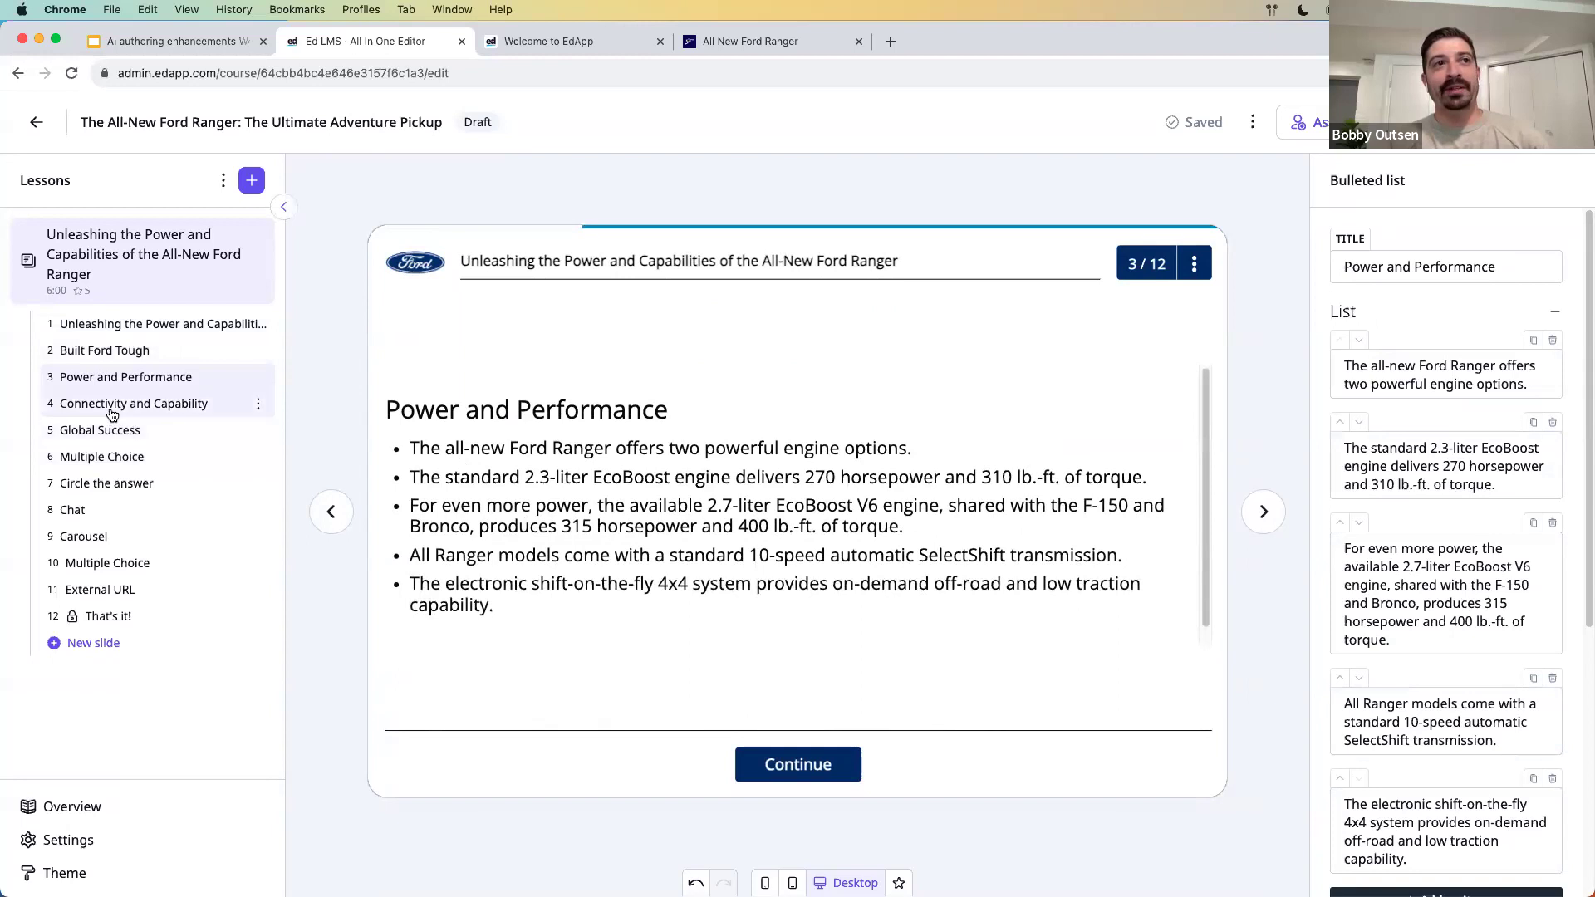
{"action": "left_click", "coordinate": [118, 460]}
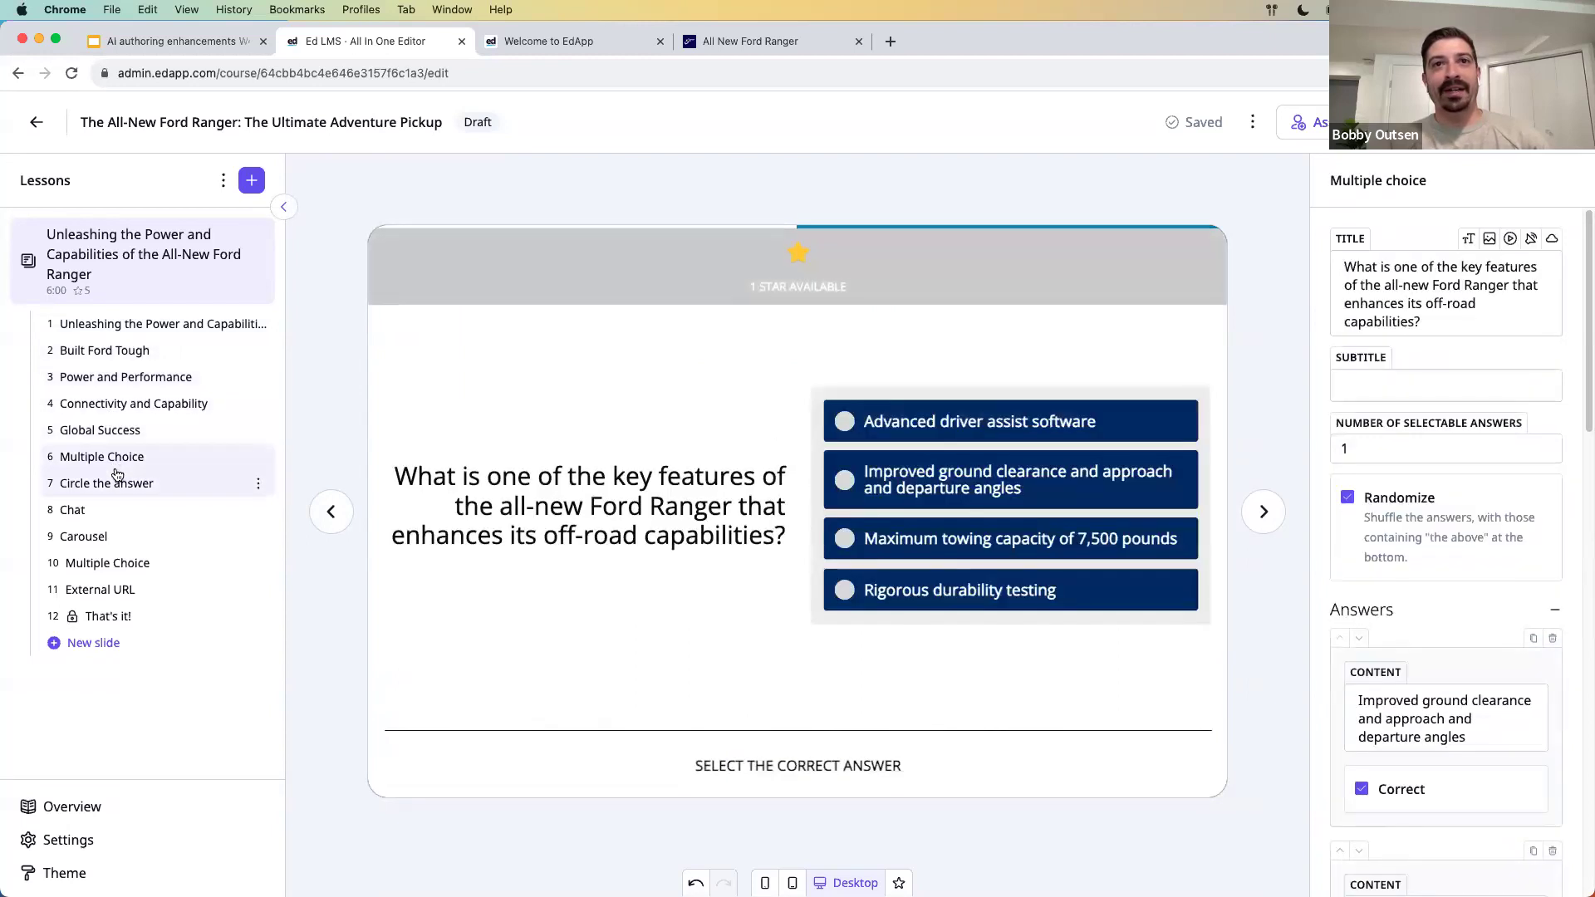
{"action": "left_click", "coordinate": [115, 490]}
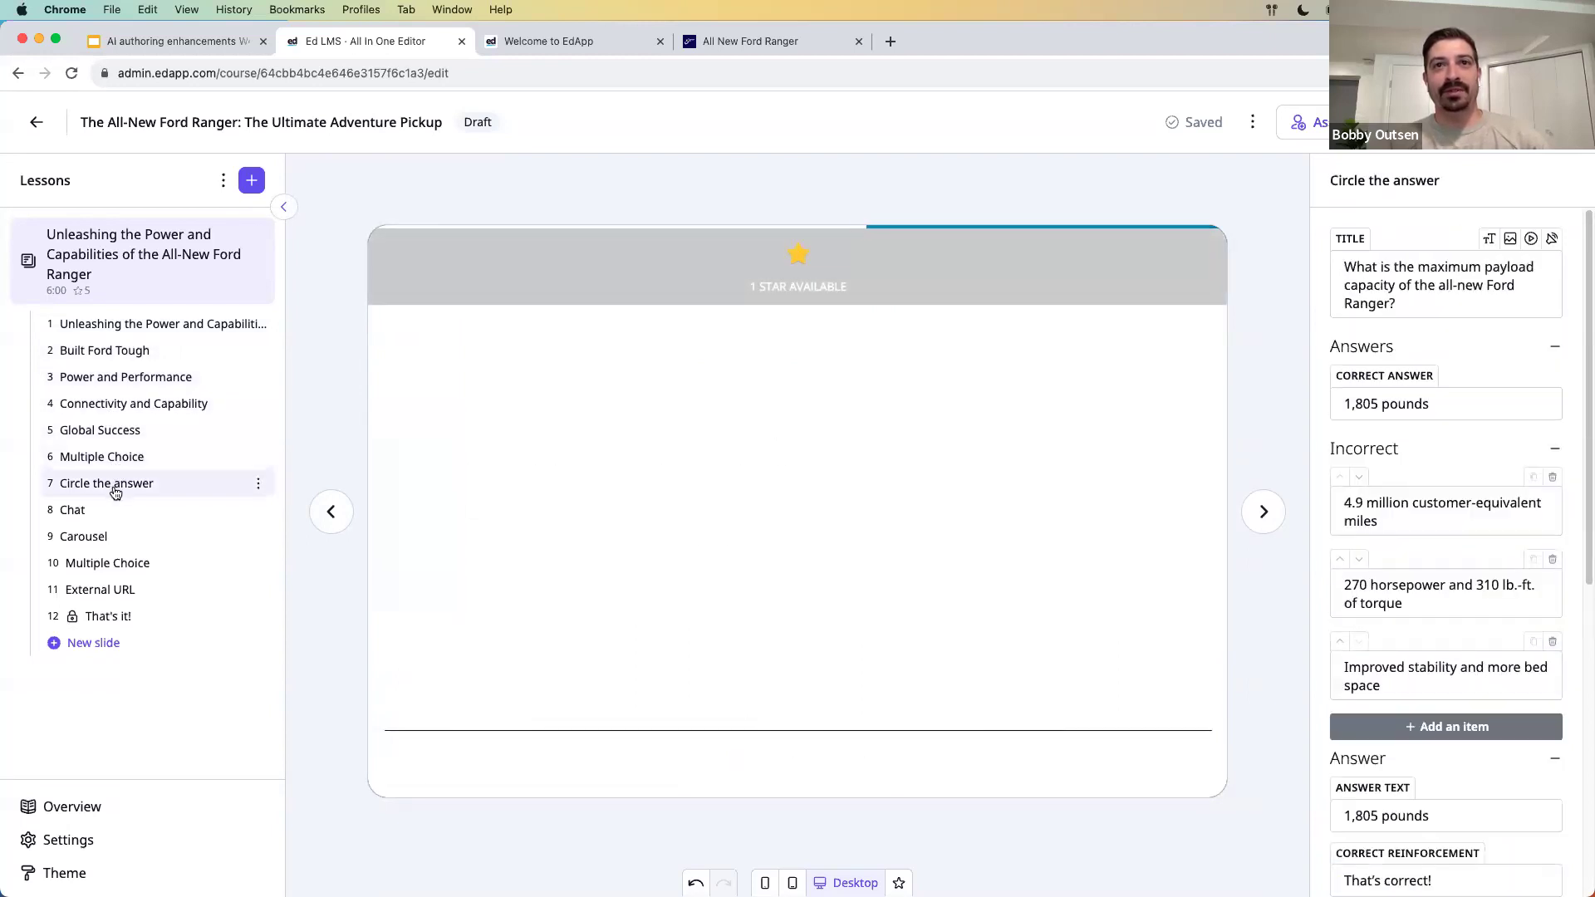
{"action": "left_click", "coordinate": [120, 513]}
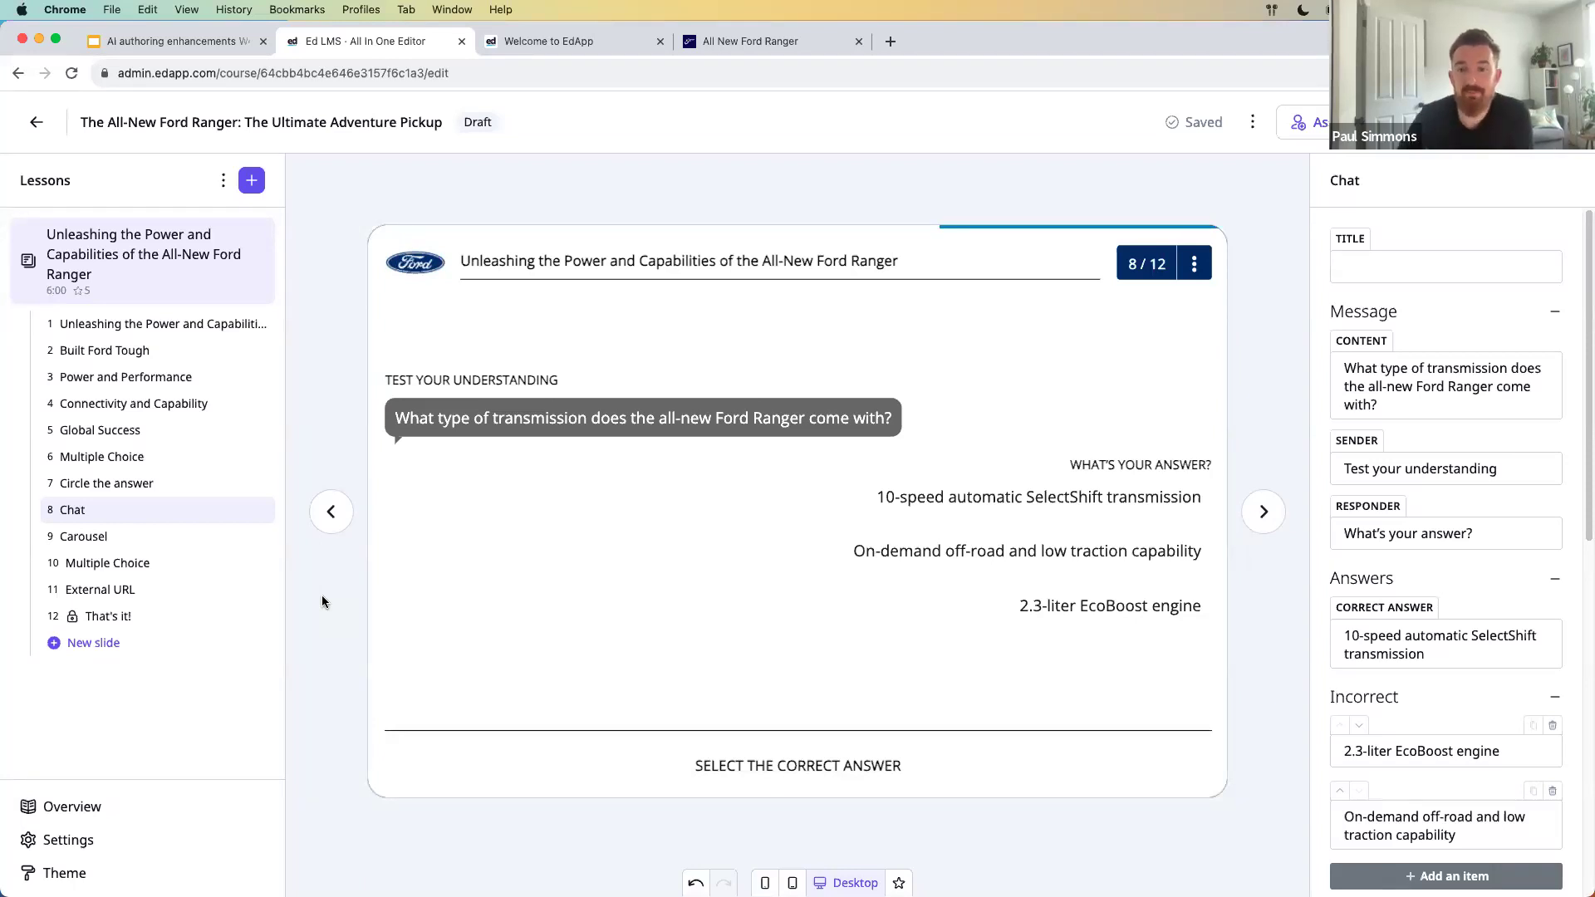
- Add an AI lesson to the course, generated from the prompt "Conversation starters for car salespeople"
{"action": "left_click", "coordinate": [256, 189]}
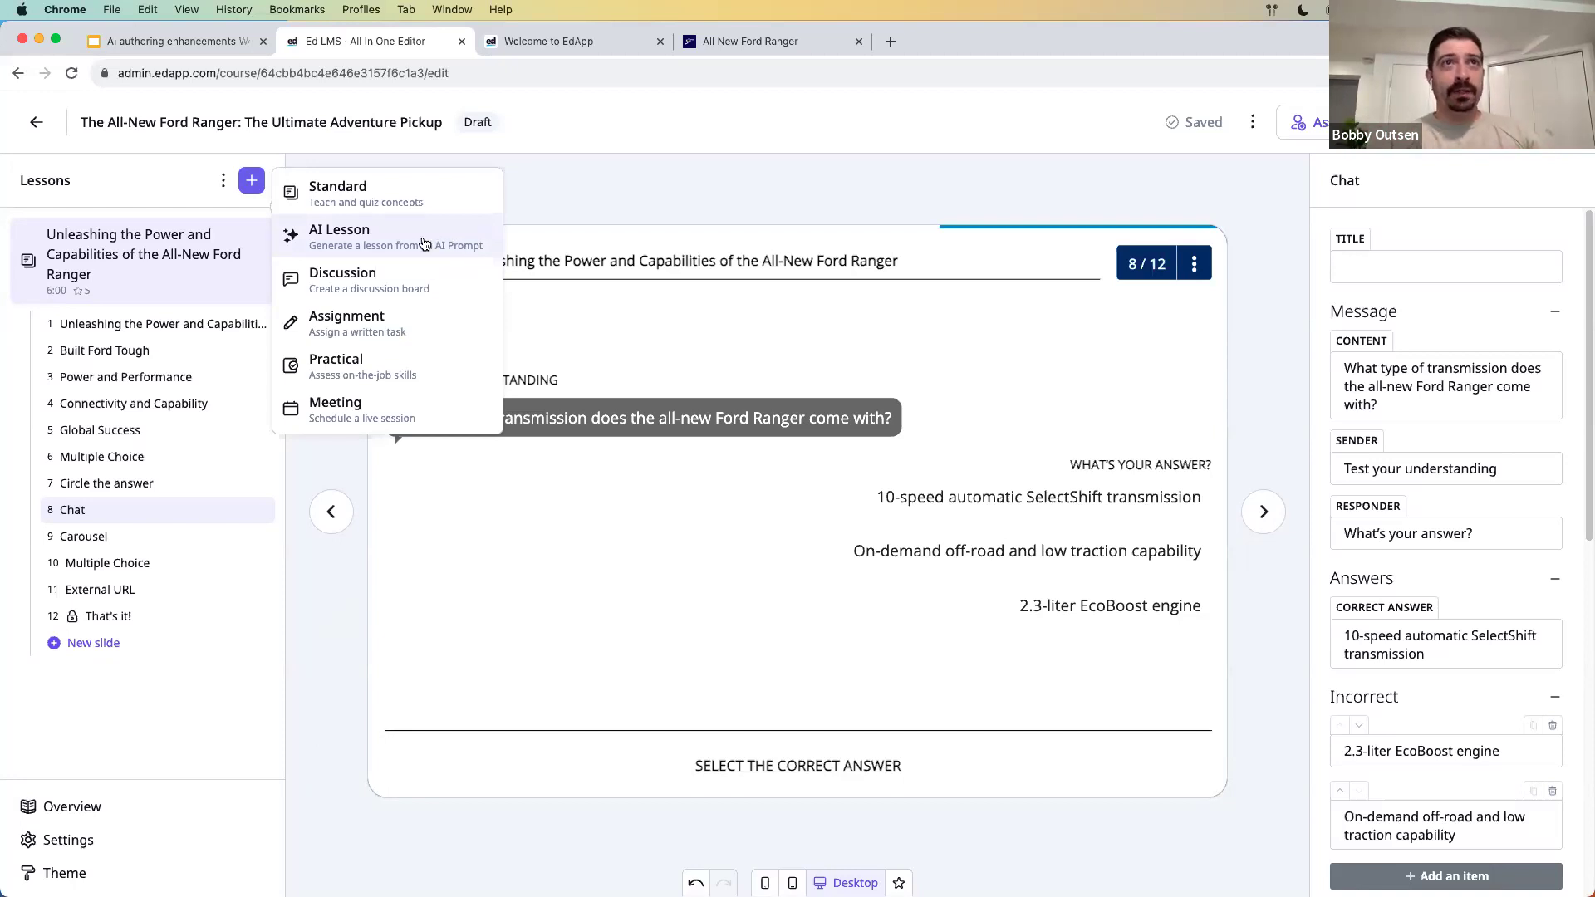
{"action": "left_click", "coordinate": [422, 236]}
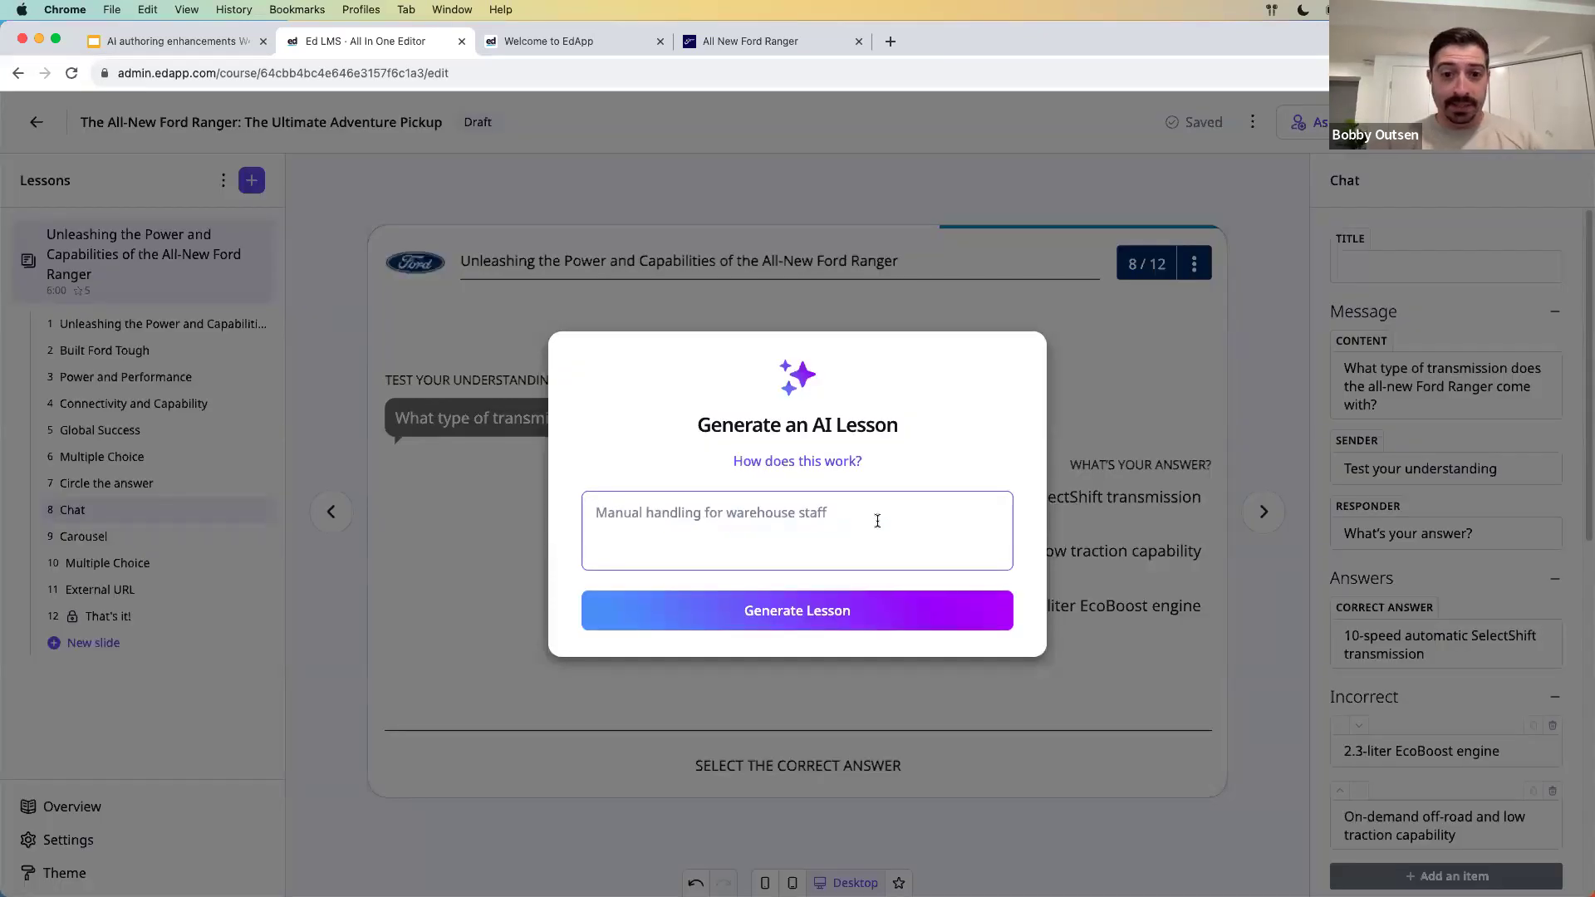
{"action": "type", "text": "Converst"}
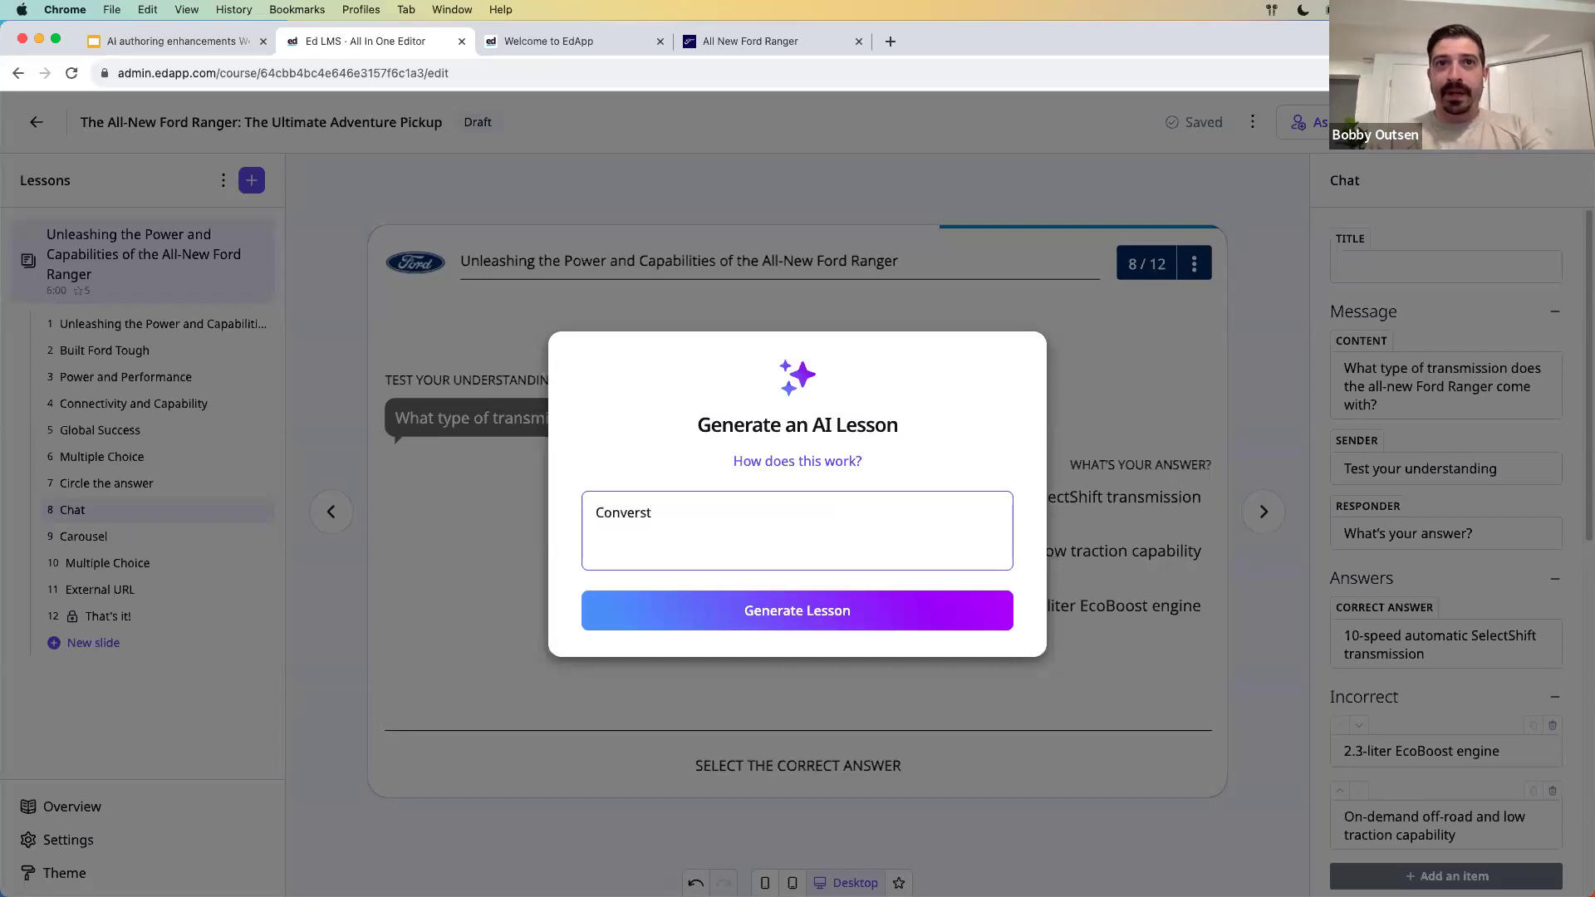
{"action": "key", "text": "BackSpace"}
{"action": "type", "text": "ation starters for"}
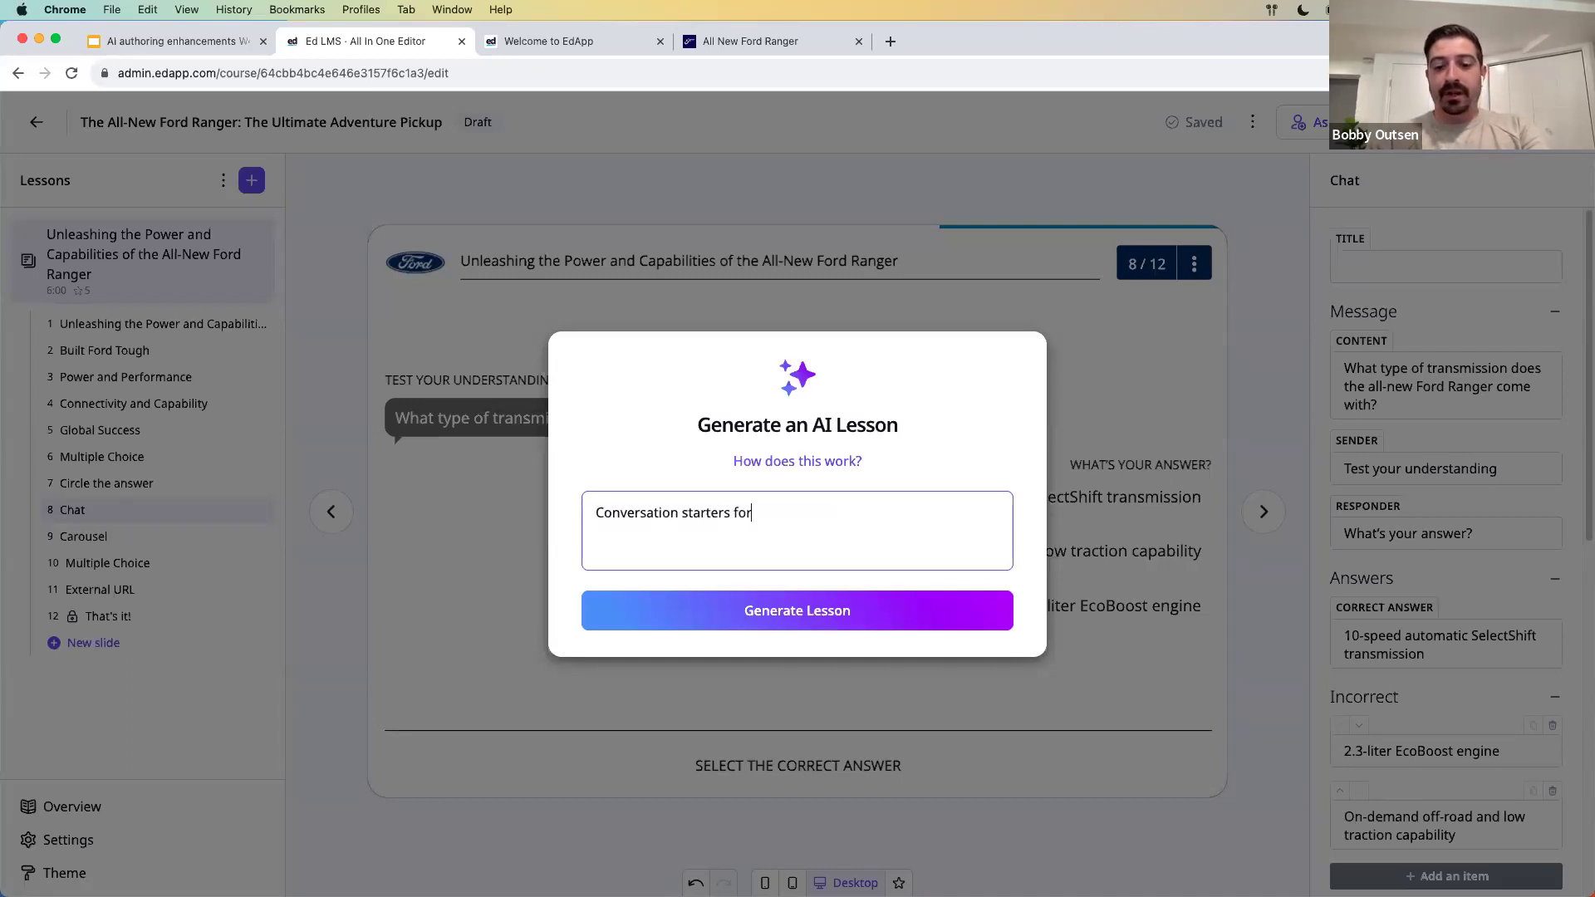
{"action": "type", "text": " car salespeople"}
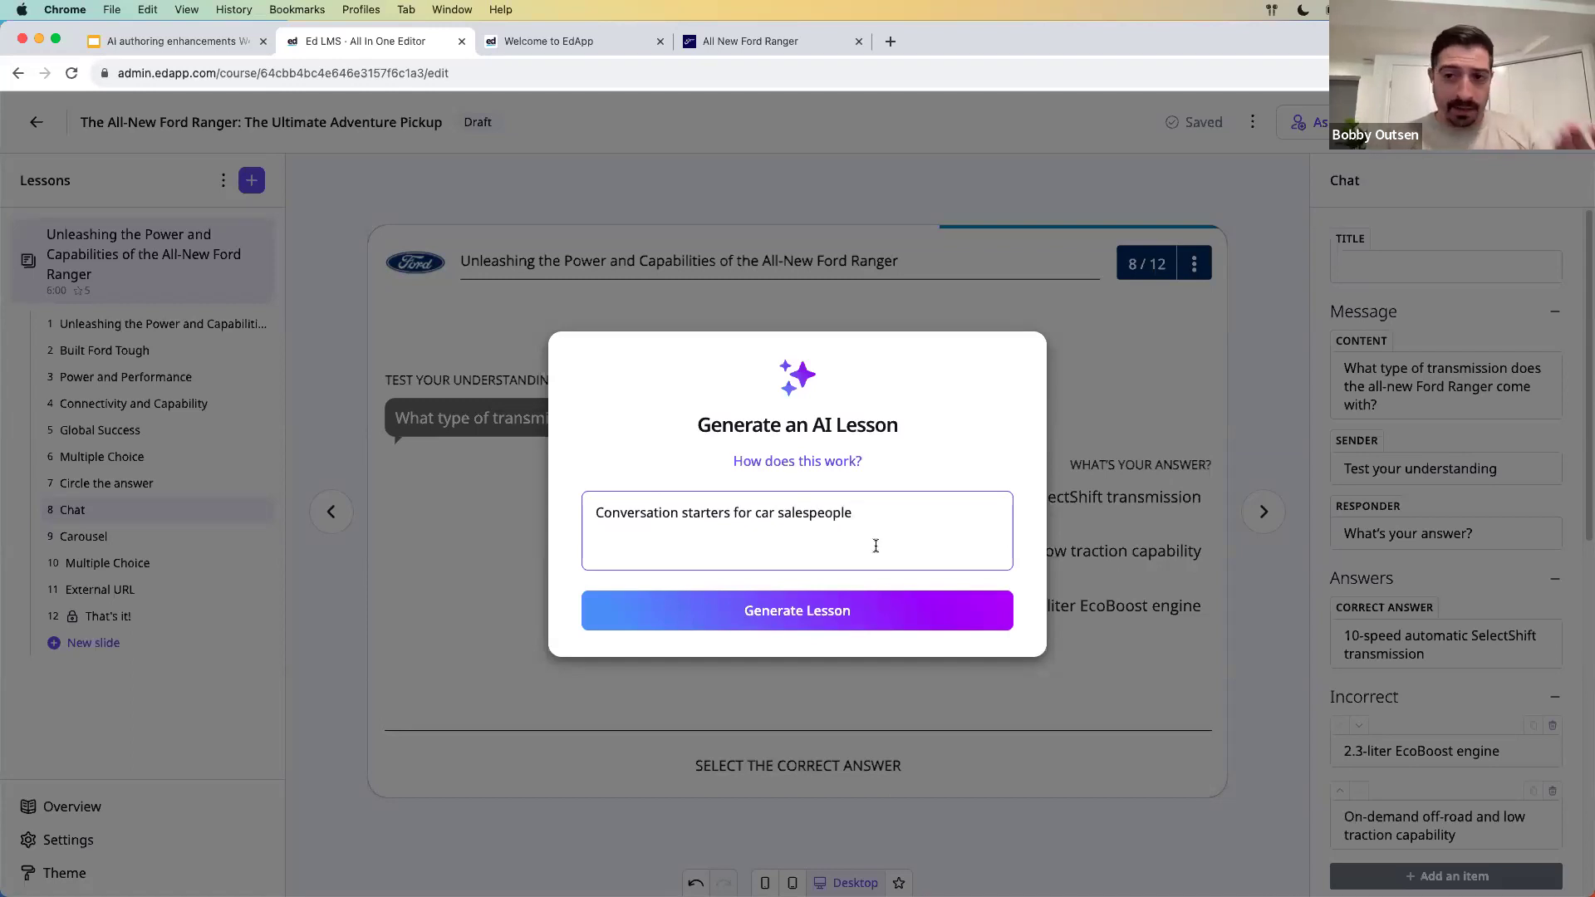
{"action": "left_click", "coordinate": [851, 617]}
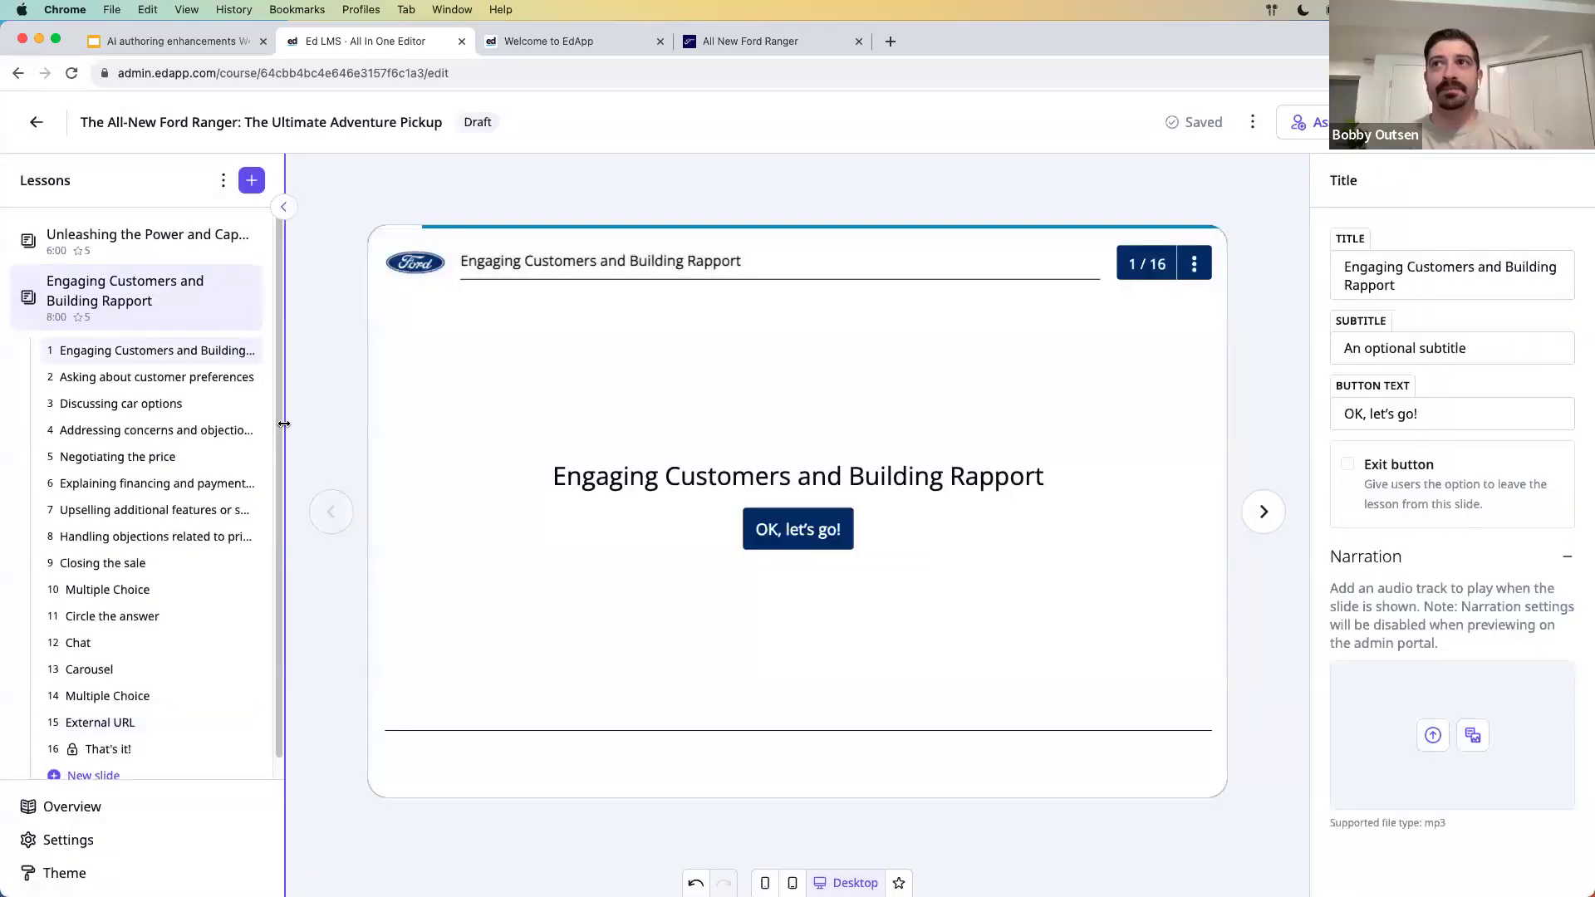
- Open the "Asking about customer preferences" slide of the new lesson and select its "Begin by asking the customer" paragraph for formatting
{"action": "left_click", "coordinate": [107, 379]}
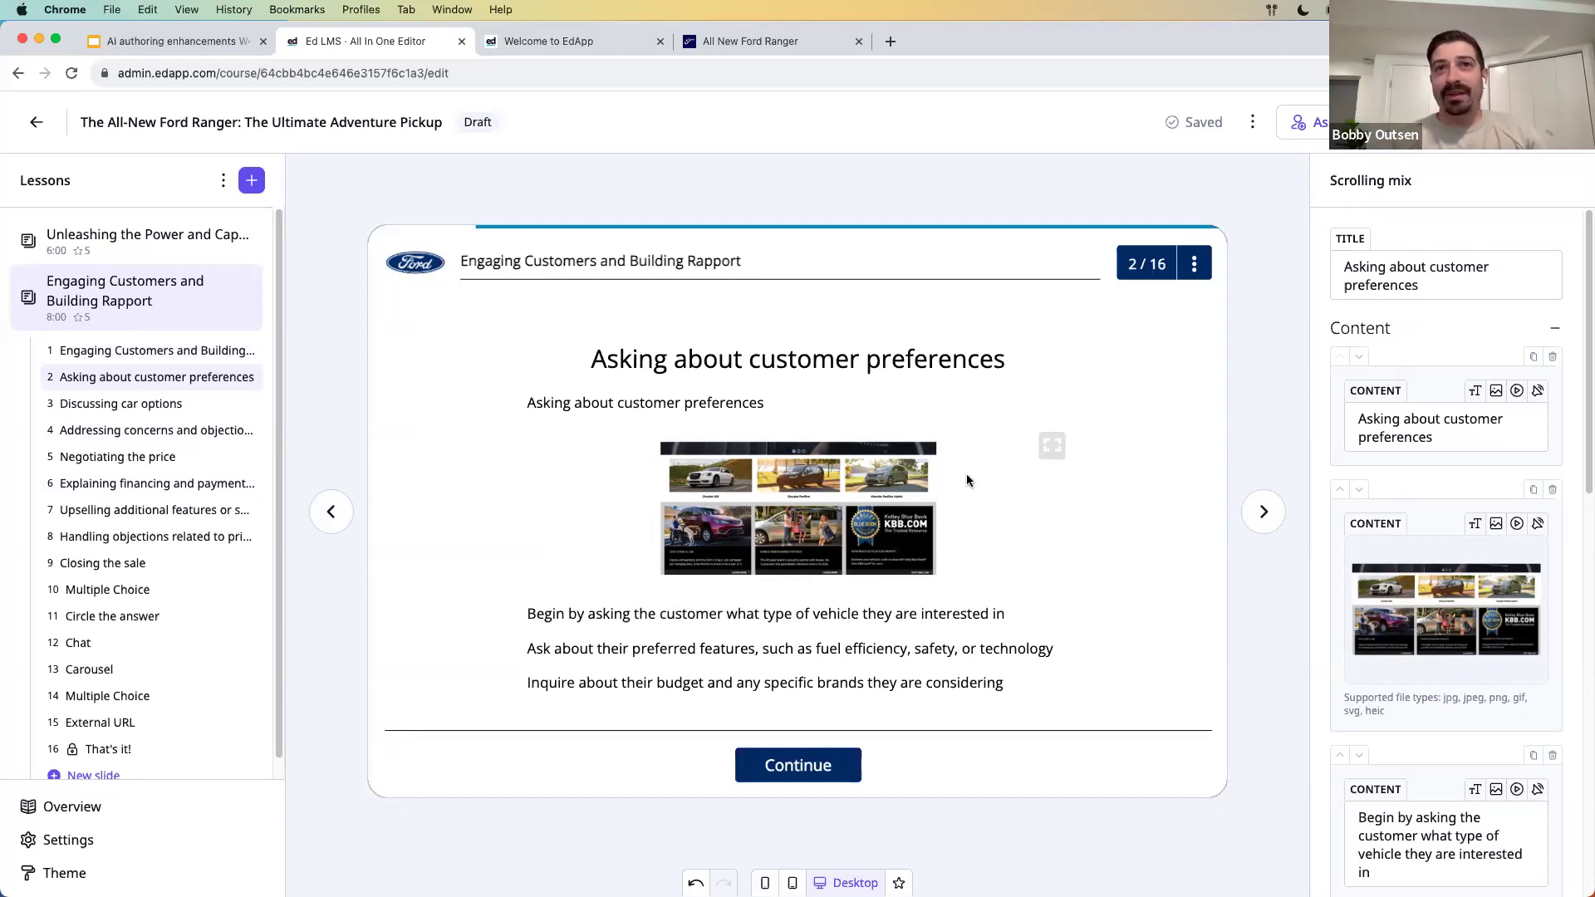
{"action": "scroll", "coordinate": [1412, 581], "scroll_direction": "down", "scroll_amount": 2}
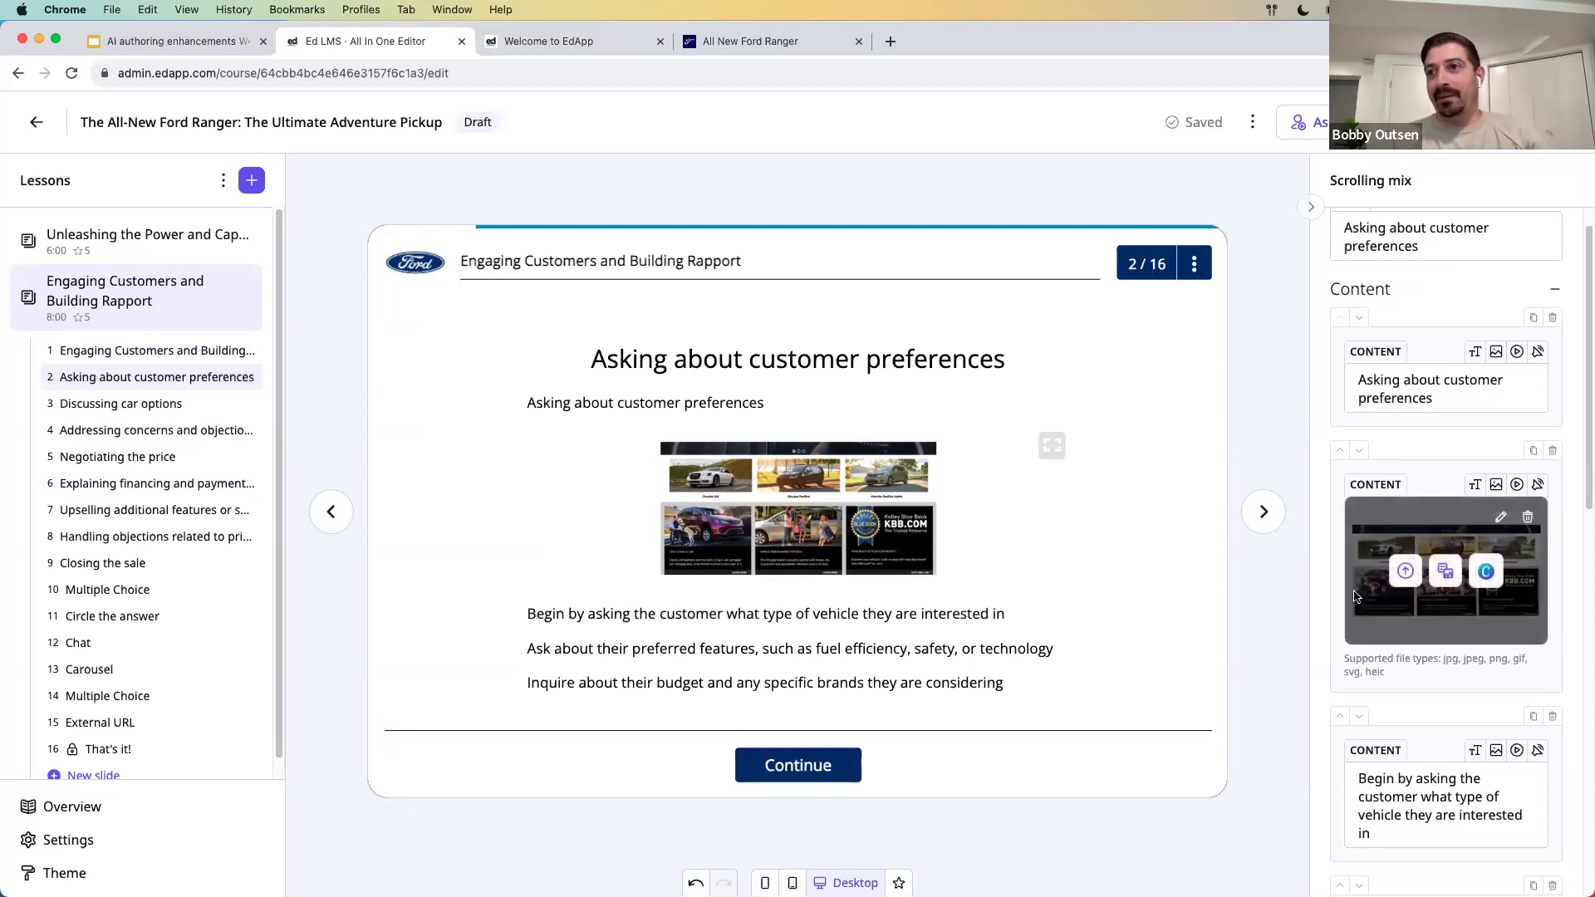
{"action": "left_click", "coordinate": [1382, 805]}
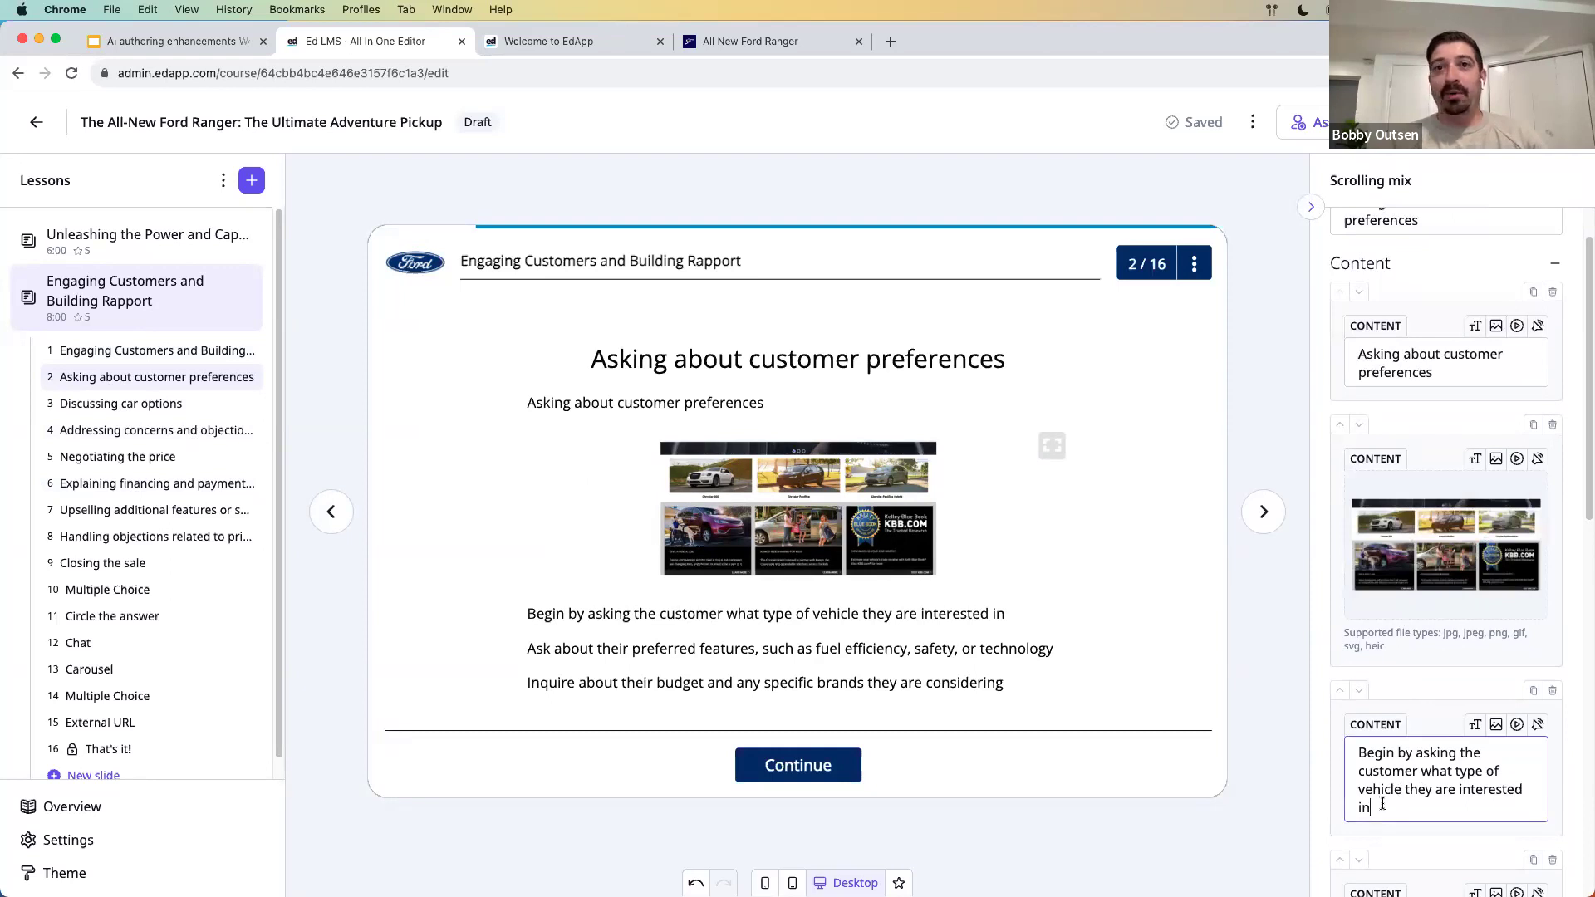
{"action": "left_click_drag", "start_coordinate": [1382, 805], "coordinate": [1359, 756]}
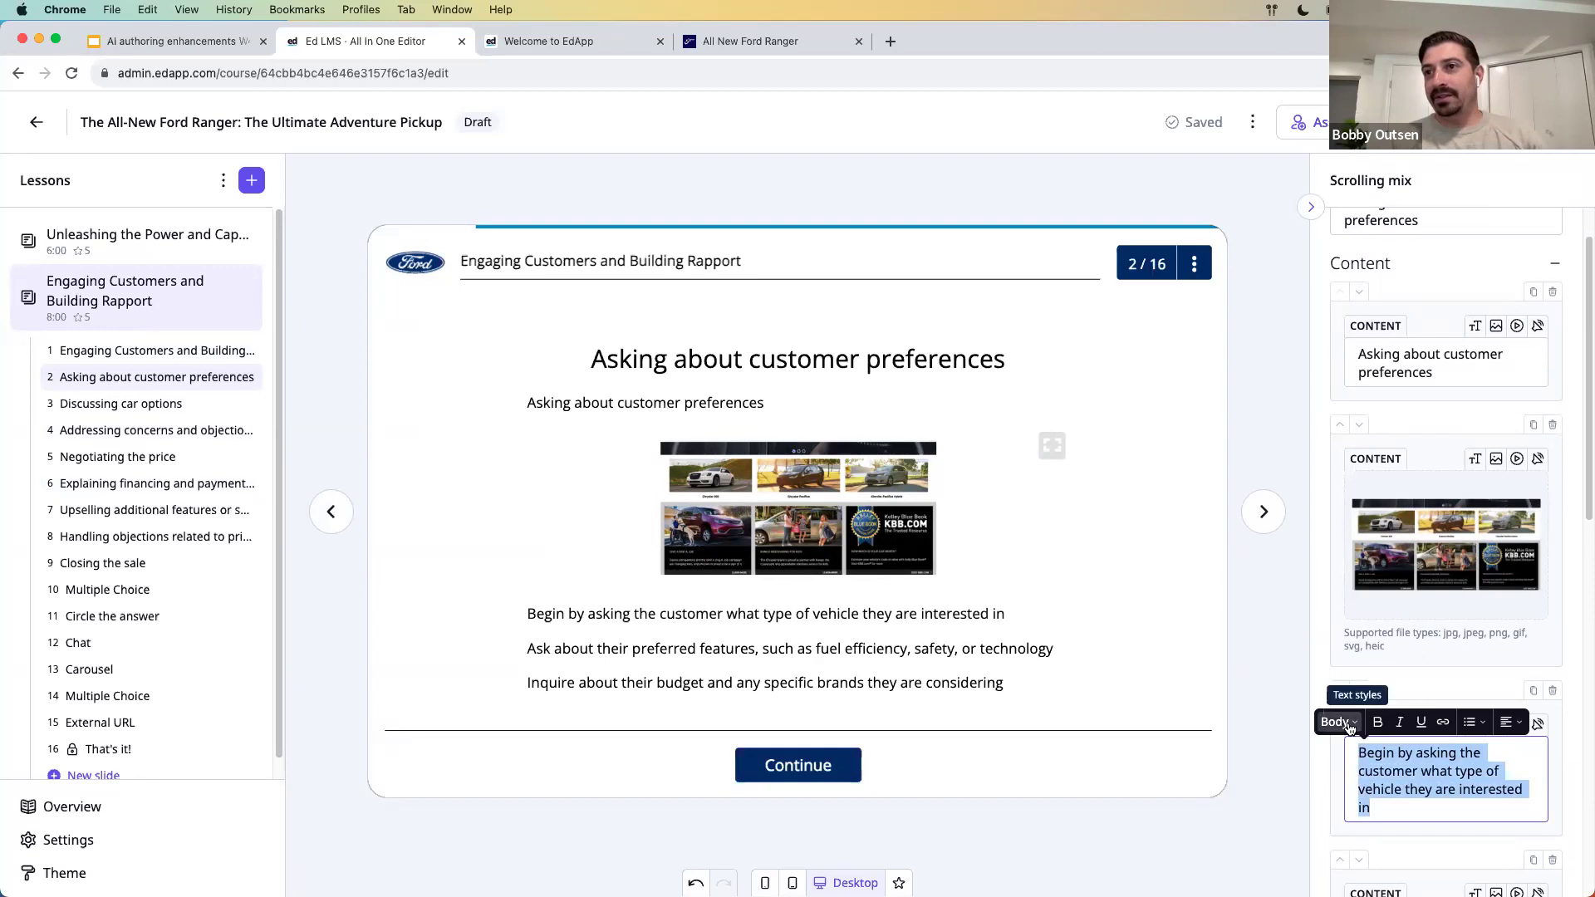
- Try bold, italic and underline formatting on the selected paragraph, and check its link option without adding a URL
{"action": "left_click", "coordinate": [1349, 725]}
{"action": "left_click", "coordinate": [1375, 723]}
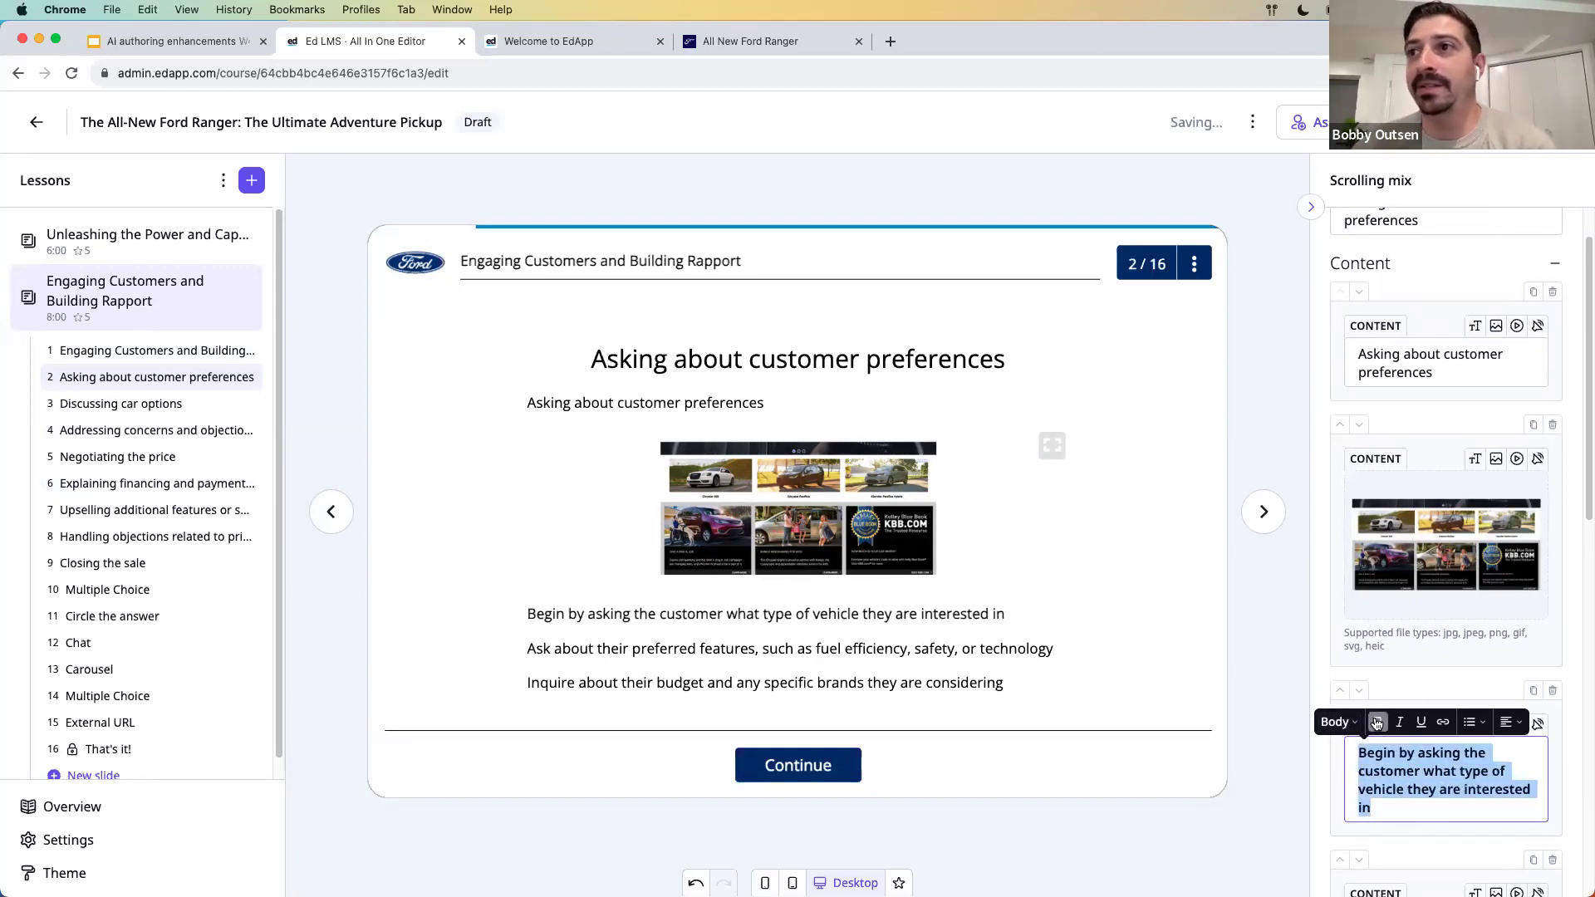
{"action": "left_click", "coordinate": [1375, 722]}
{"action": "left_click", "coordinate": [1400, 723]}
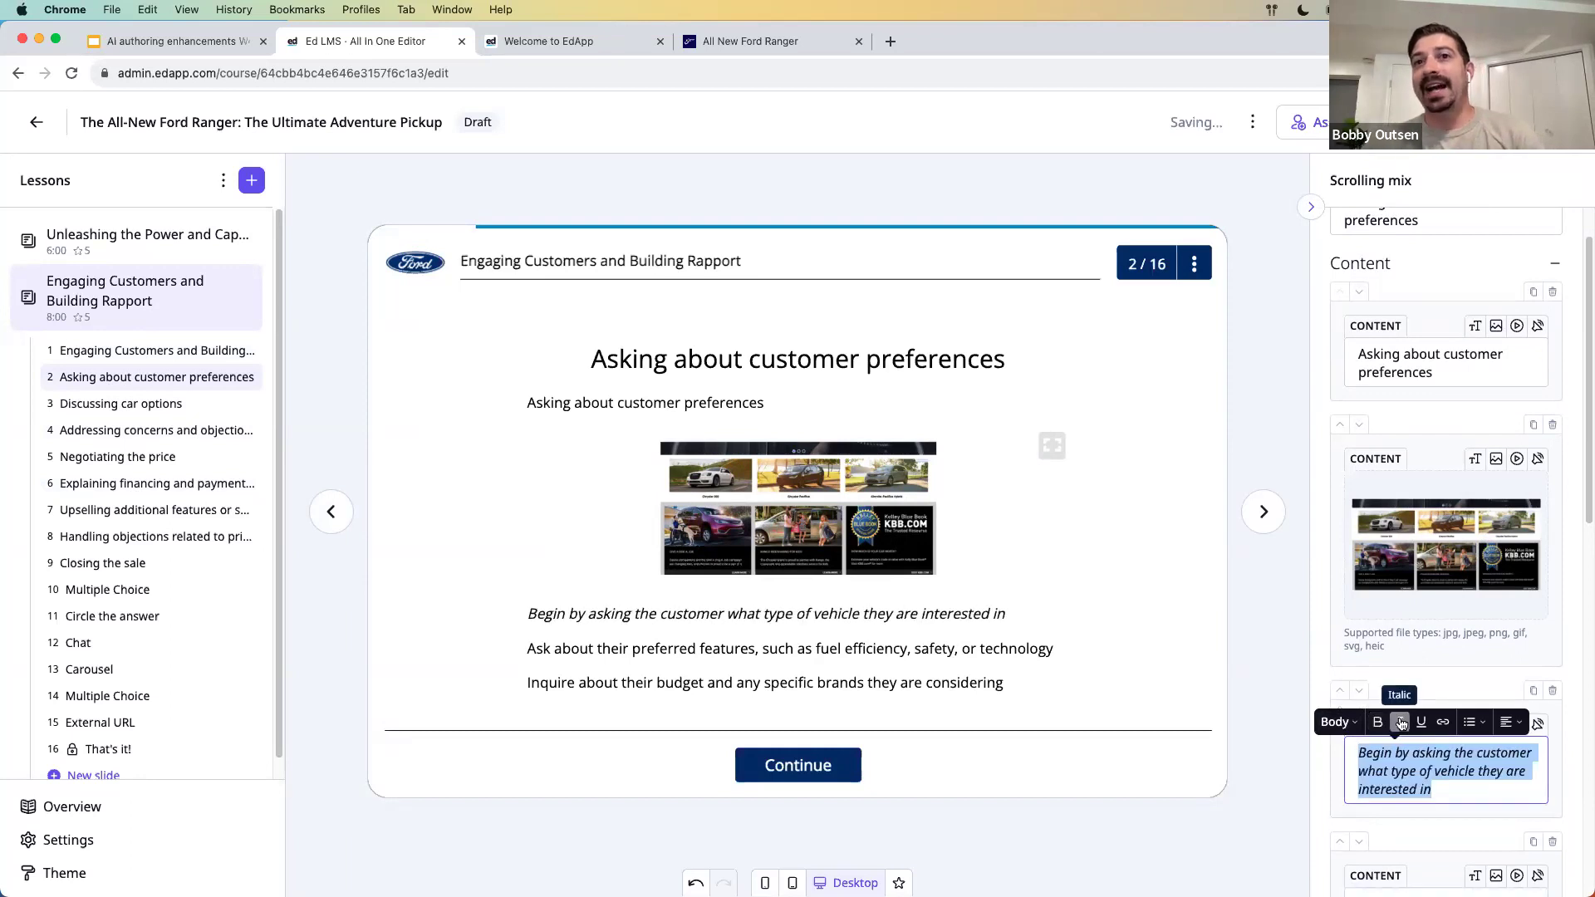
{"action": "left_click", "coordinate": [1401, 722]}
{"action": "left_click", "coordinate": [1421, 723]}
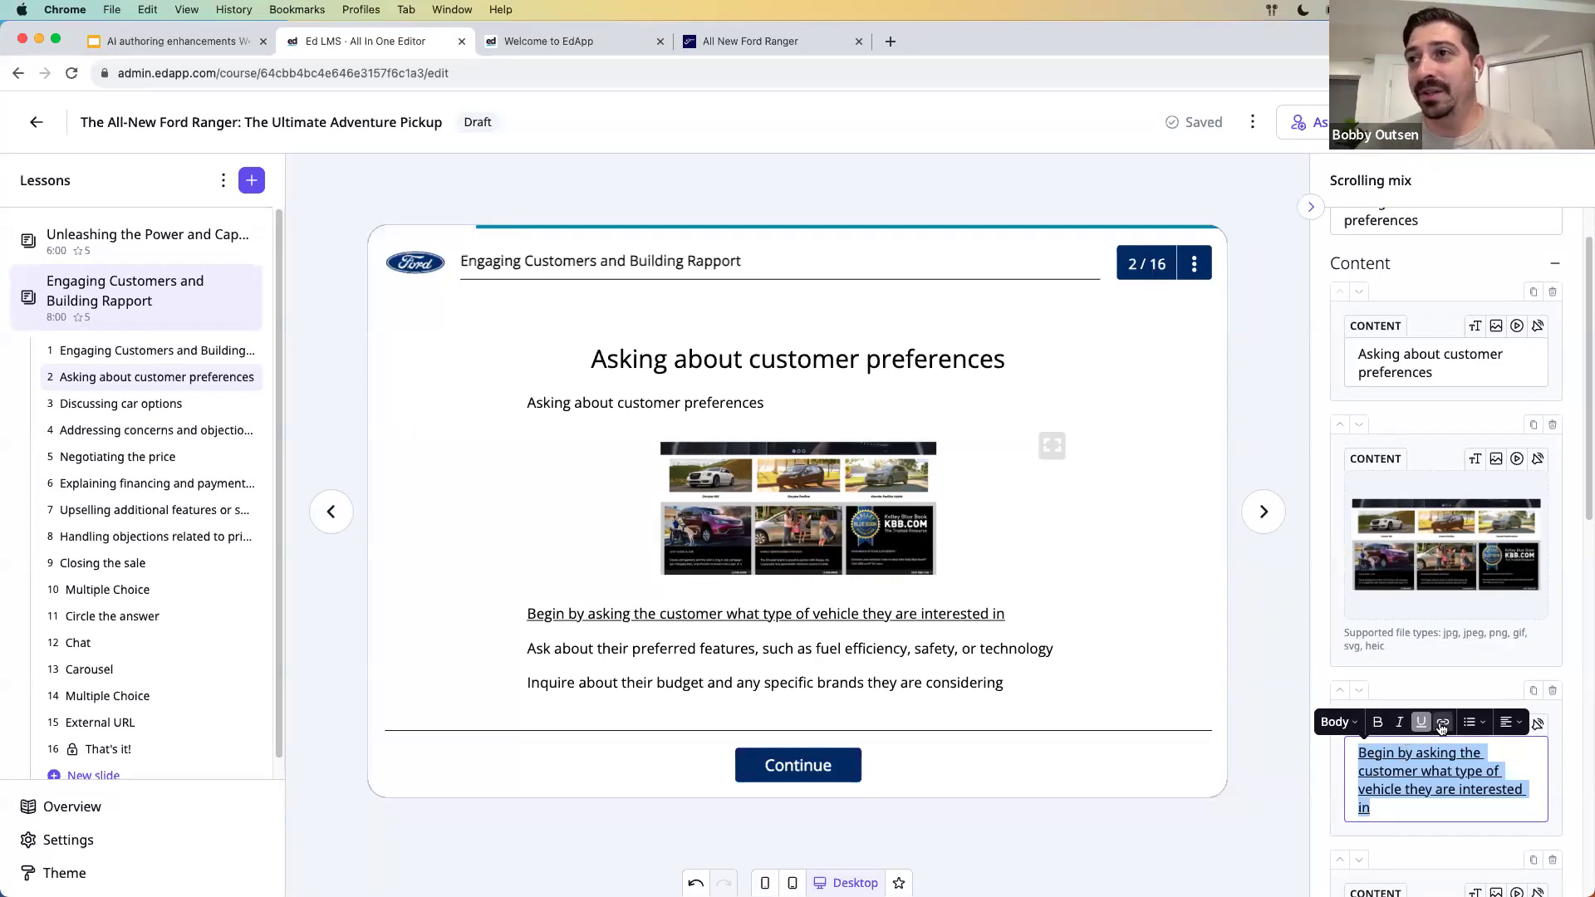
{"action": "left_click", "coordinate": [1442, 723]}
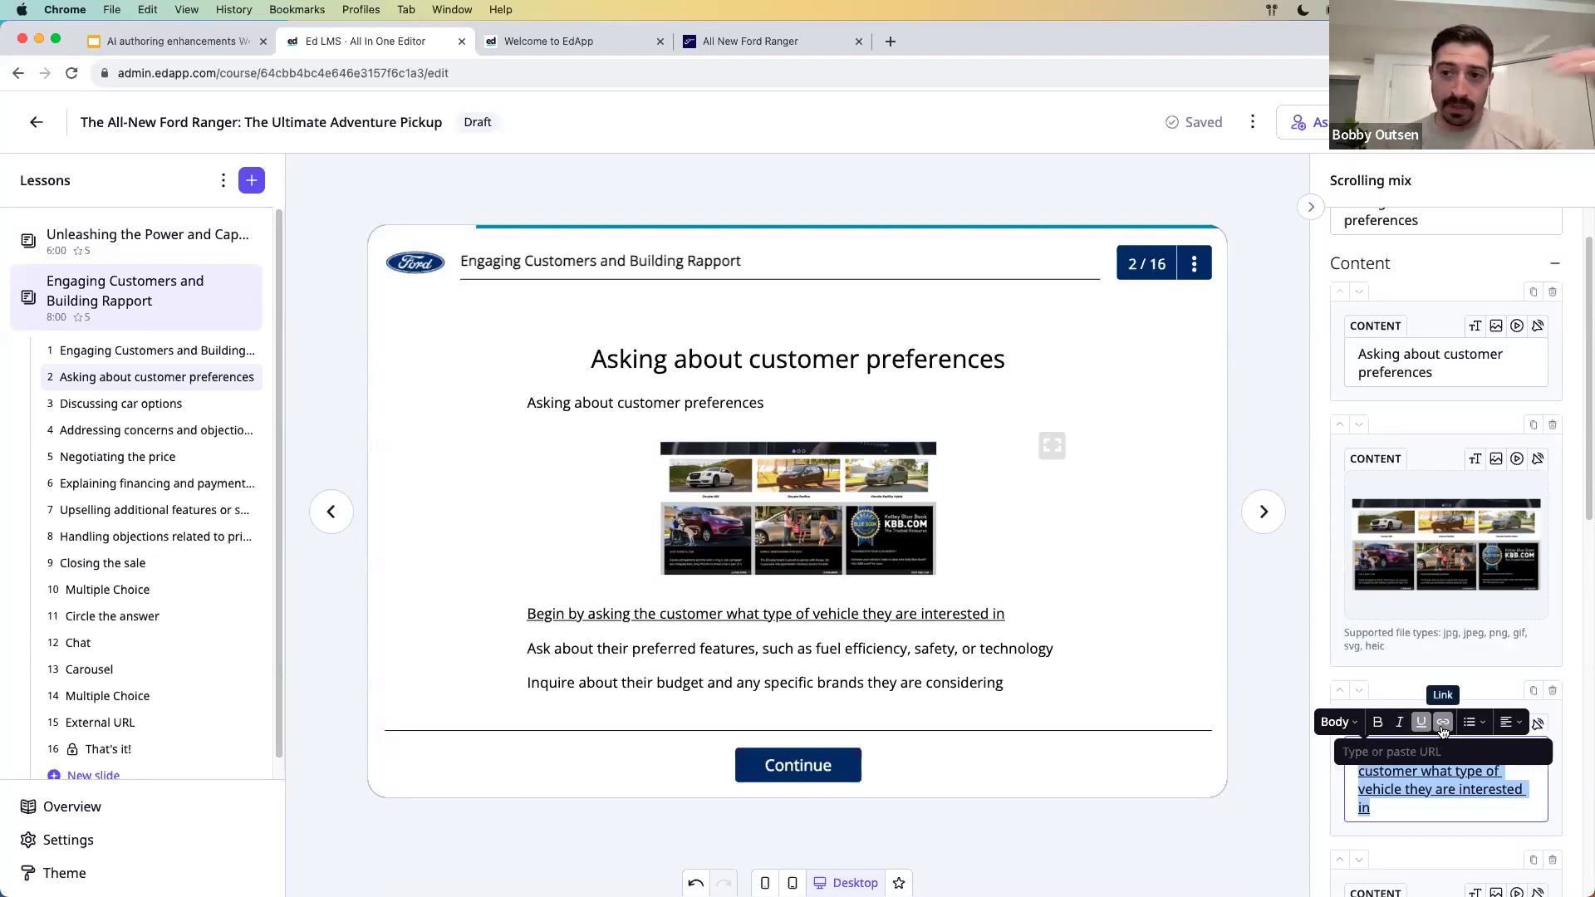
{"action": "left_click", "coordinate": [1441, 723]}
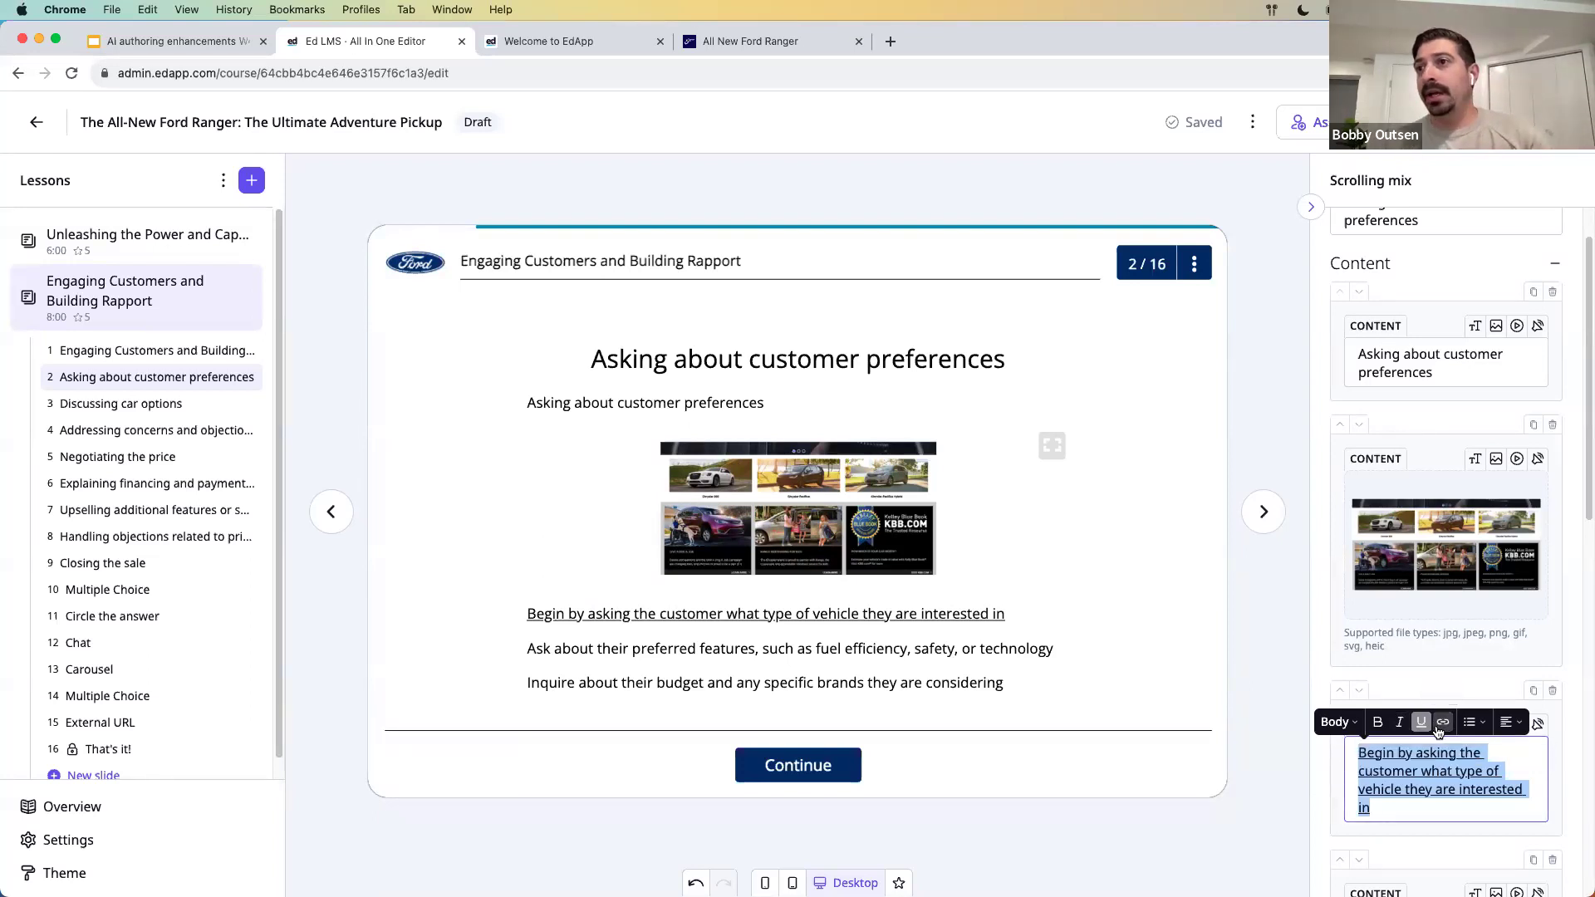
- Remove the underline from the "Begin by asking the customer" paragraph and format it as a numbered list
{"action": "left_click", "coordinate": [1514, 725]}
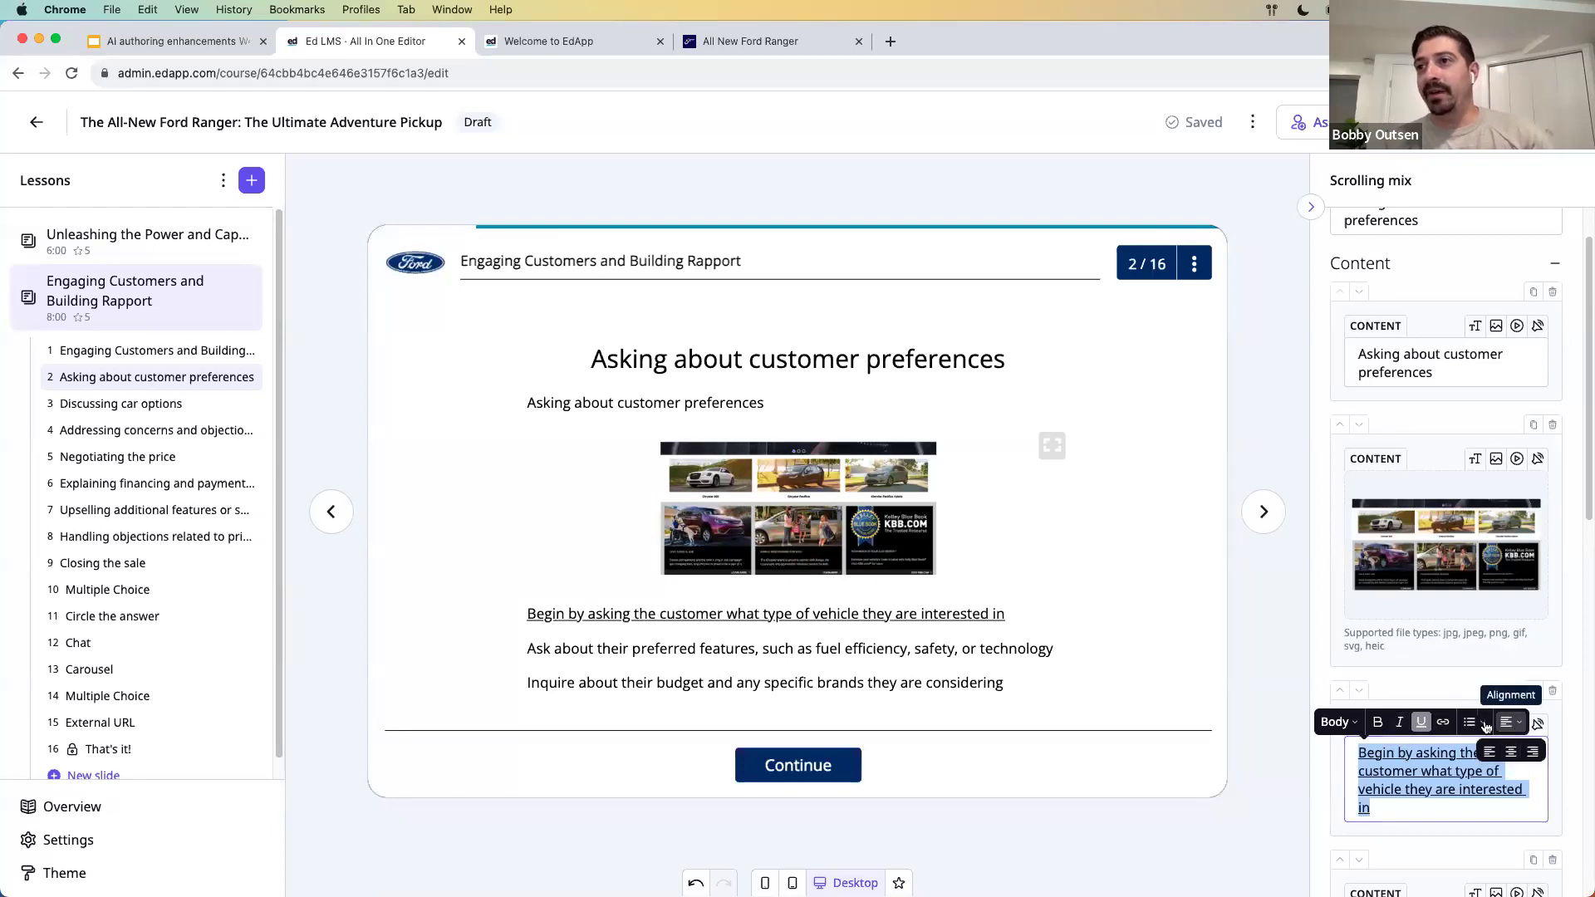
{"action": "left_click", "coordinate": [1481, 725]}
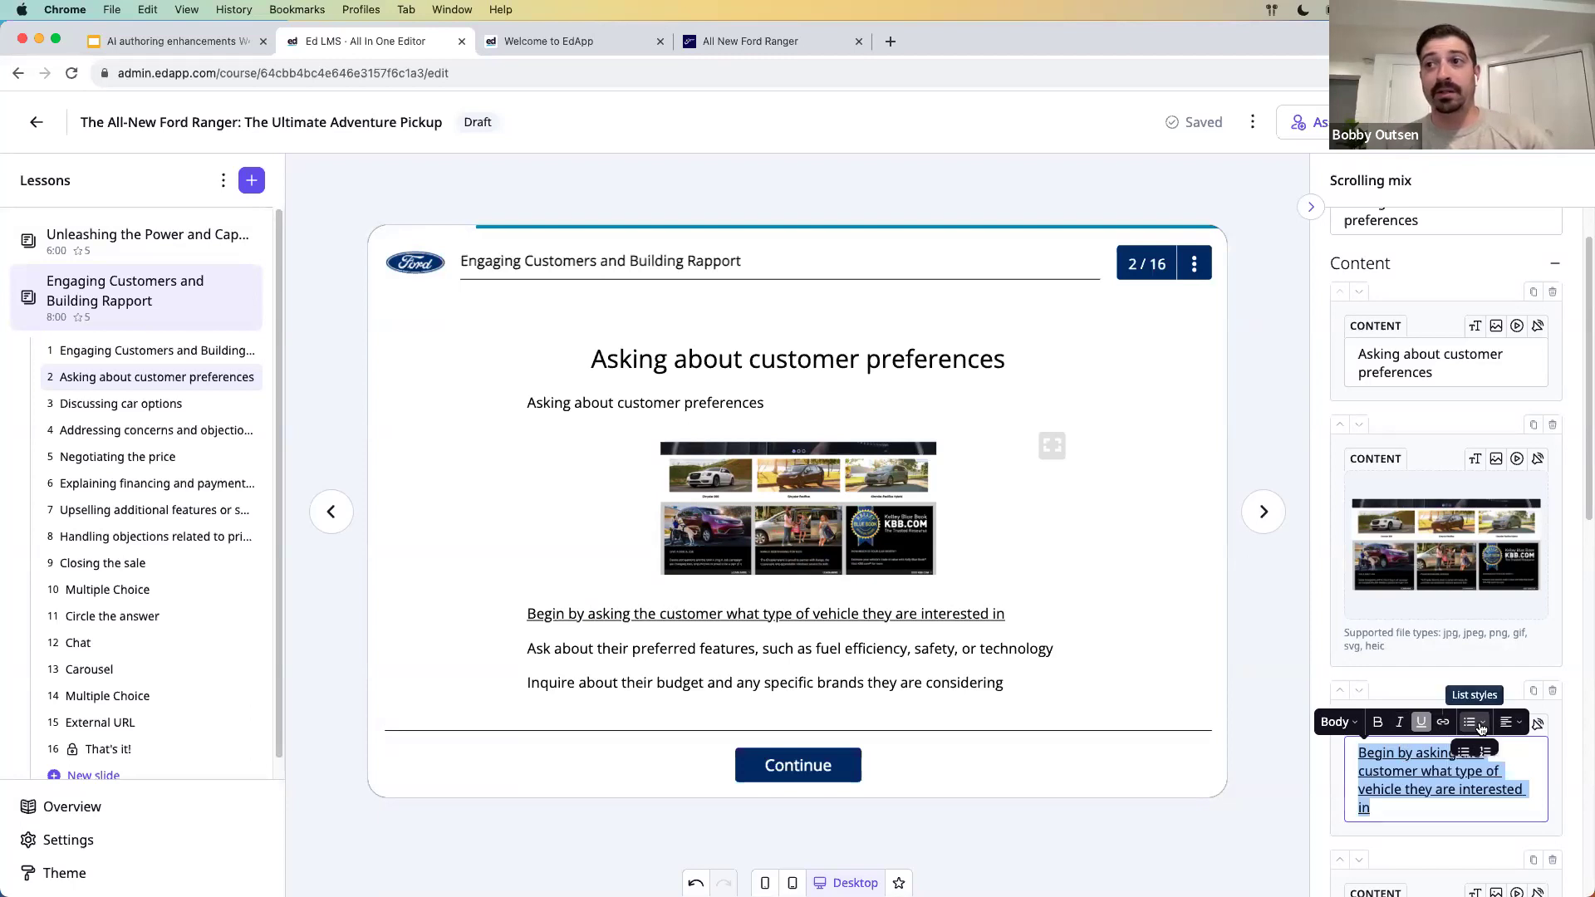
{"action": "left_click", "coordinate": [1420, 721]}
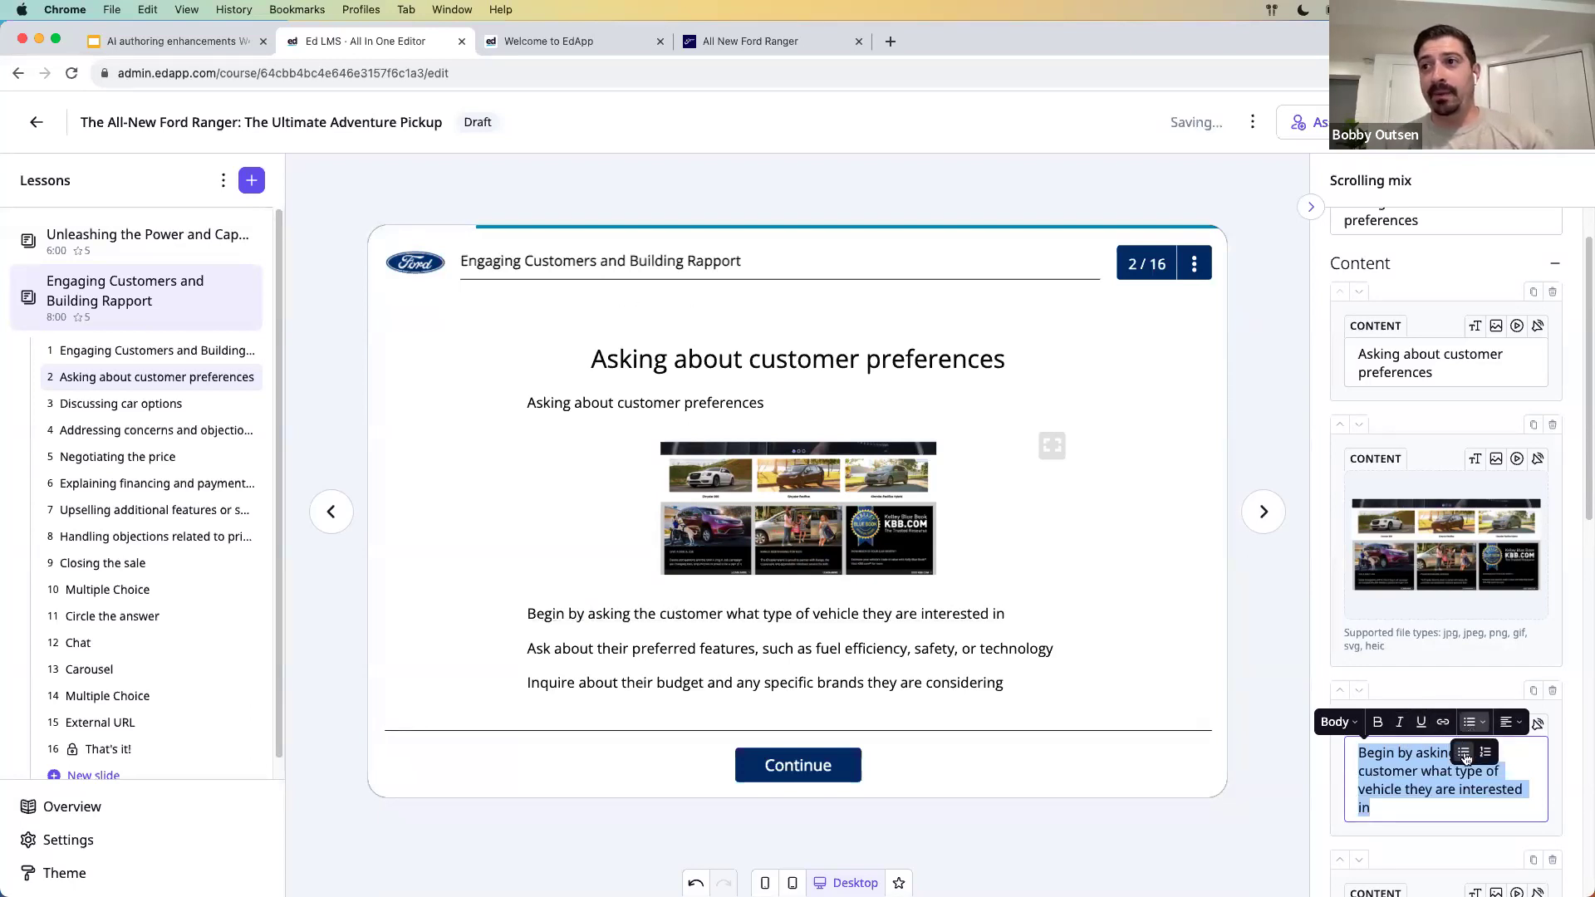
{"action": "left_click", "coordinate": [1485, 752]}
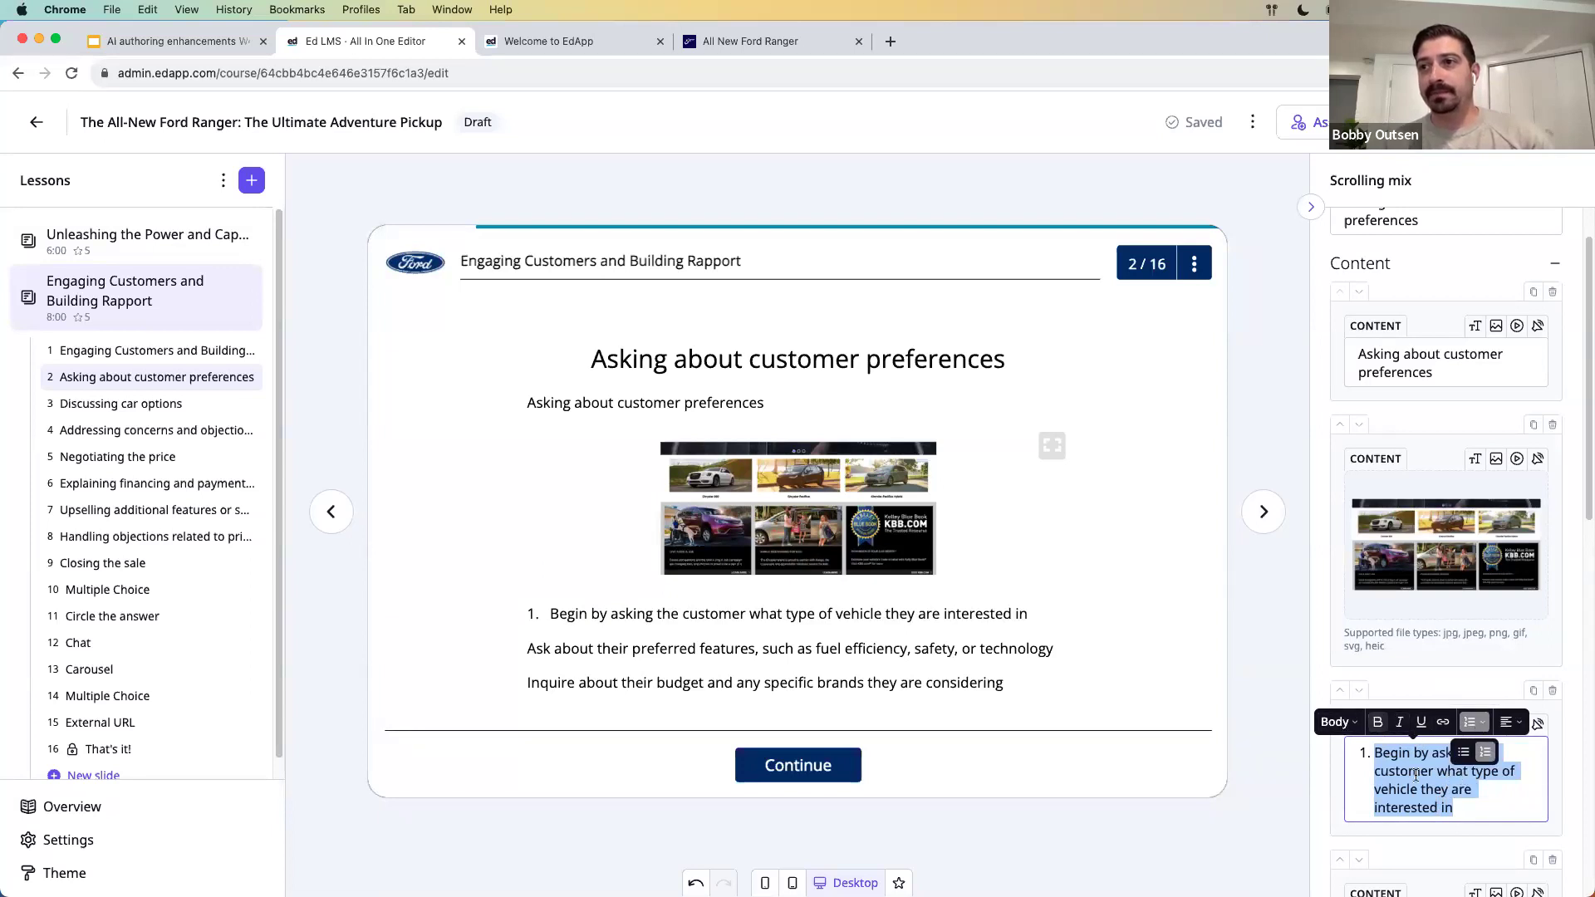
- Undo the numbered list formatting on the "Begin by asking the customer" paragraph
{"action": "left_click", "coordinate": [1466, 803]}
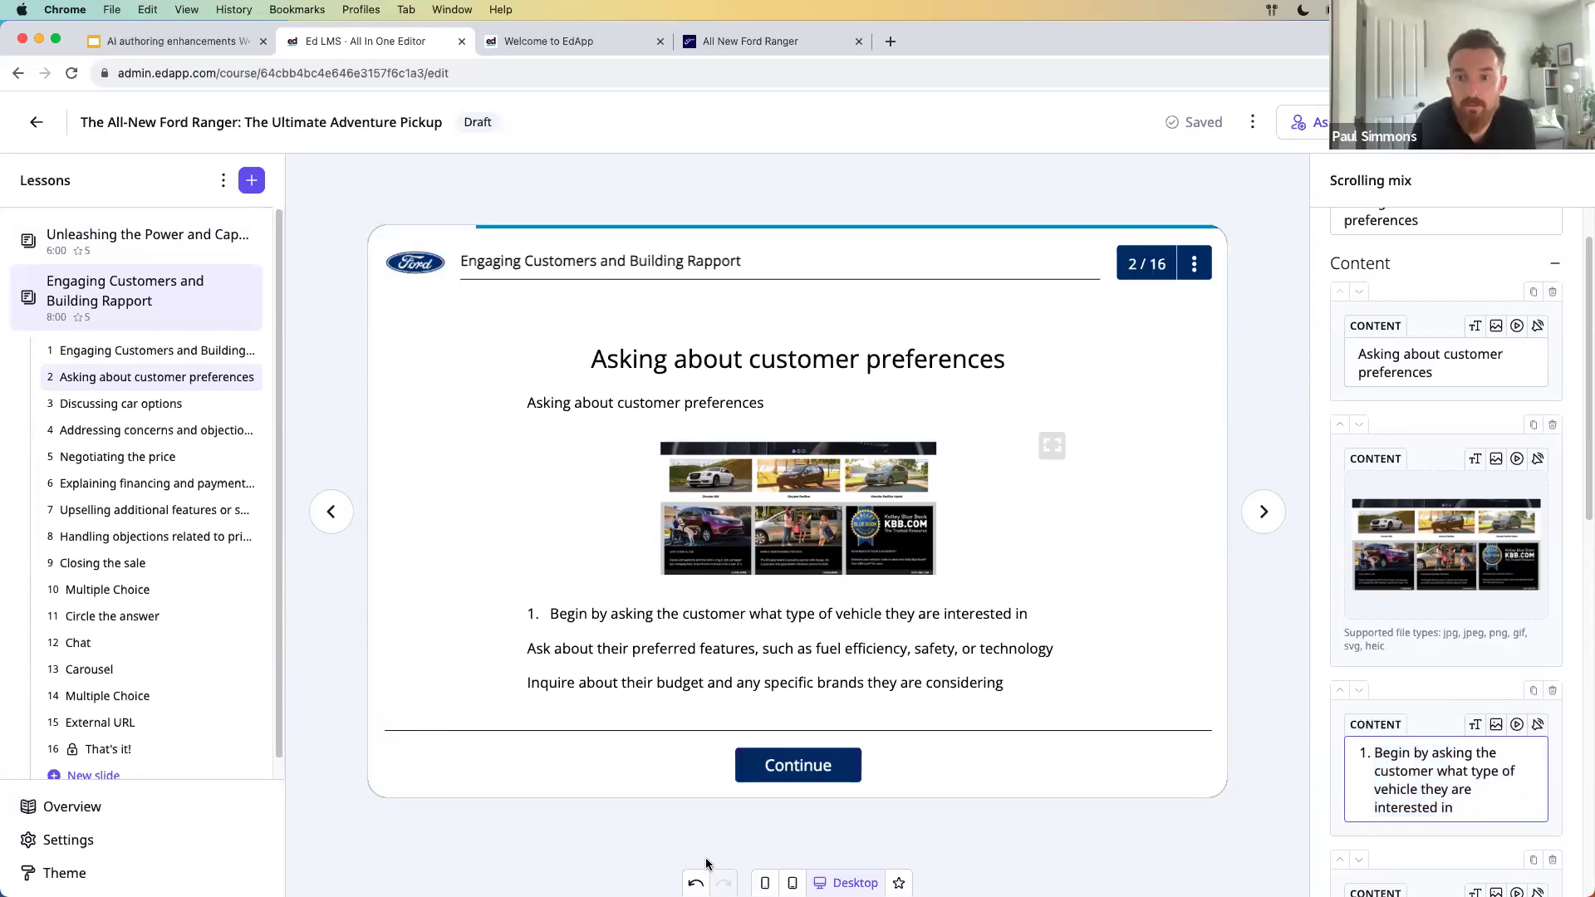
{"action": "left_click", "coordinate": [696, 883]}
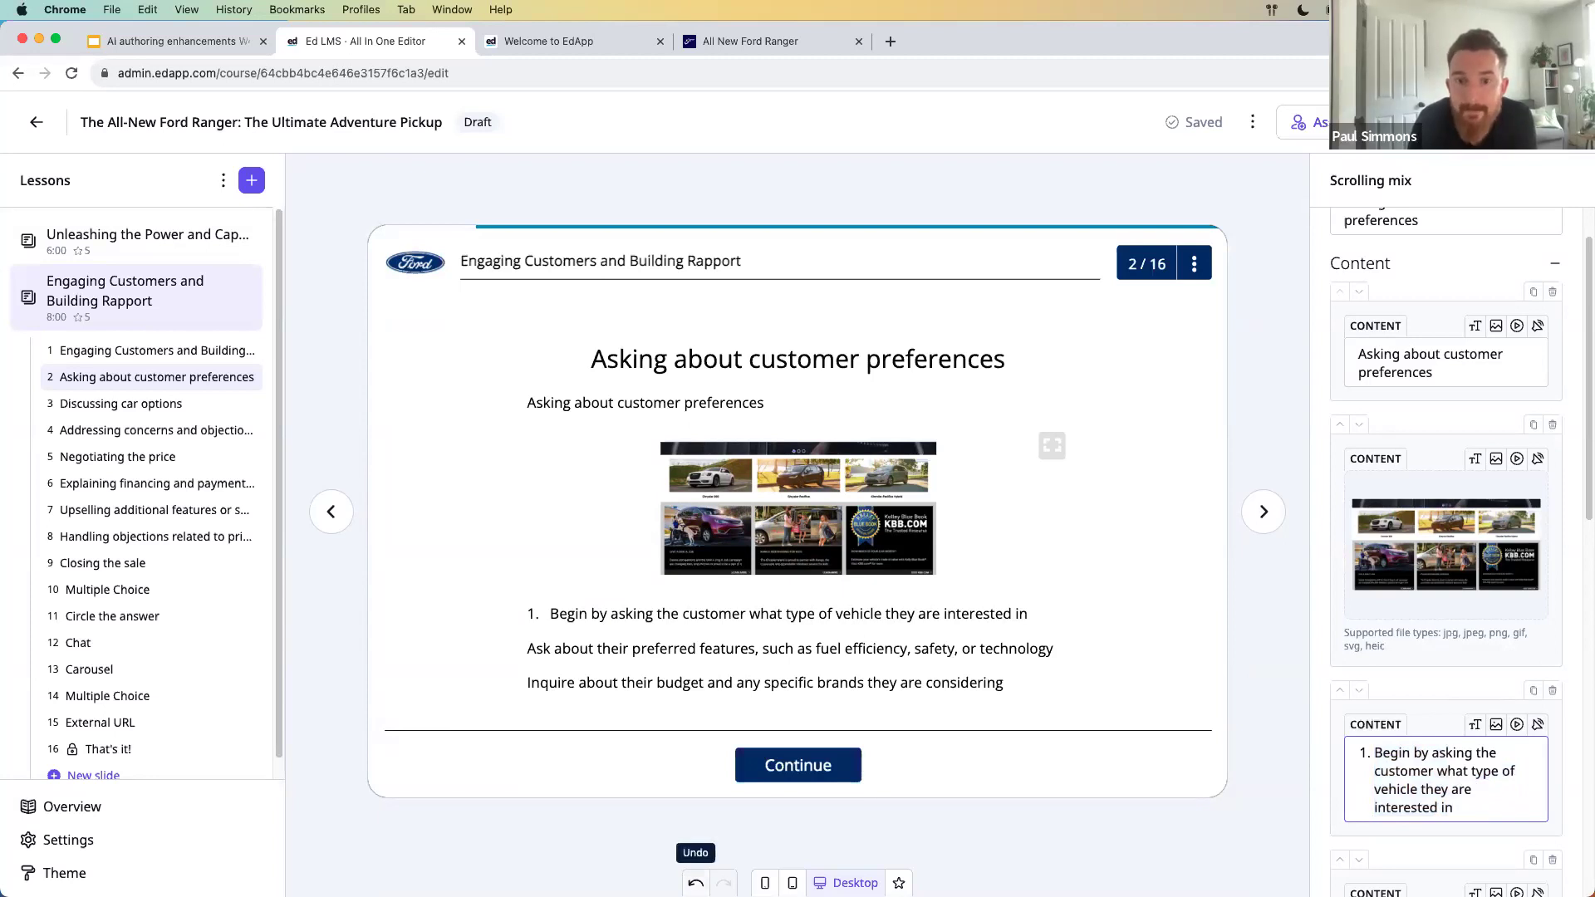
{"action": "left_click", "coordinate": [1412, 805]}
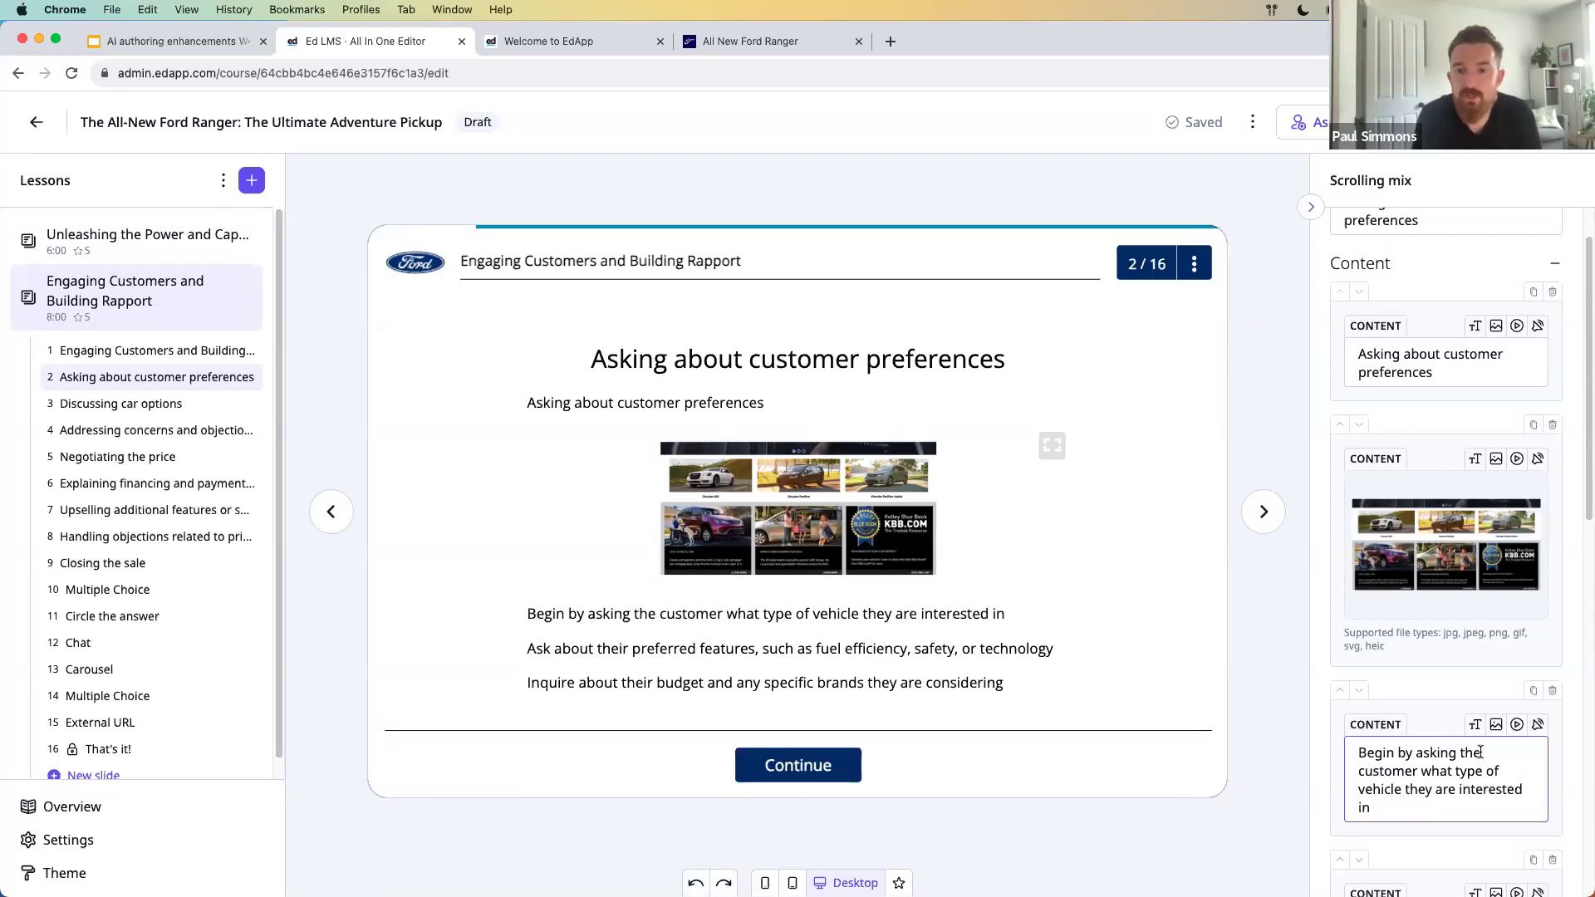
- Apply the Title3 text style to the "Asking about customer preferences" content block above the image
{"action": "triple_click", "coordinate": [1448, 378]}
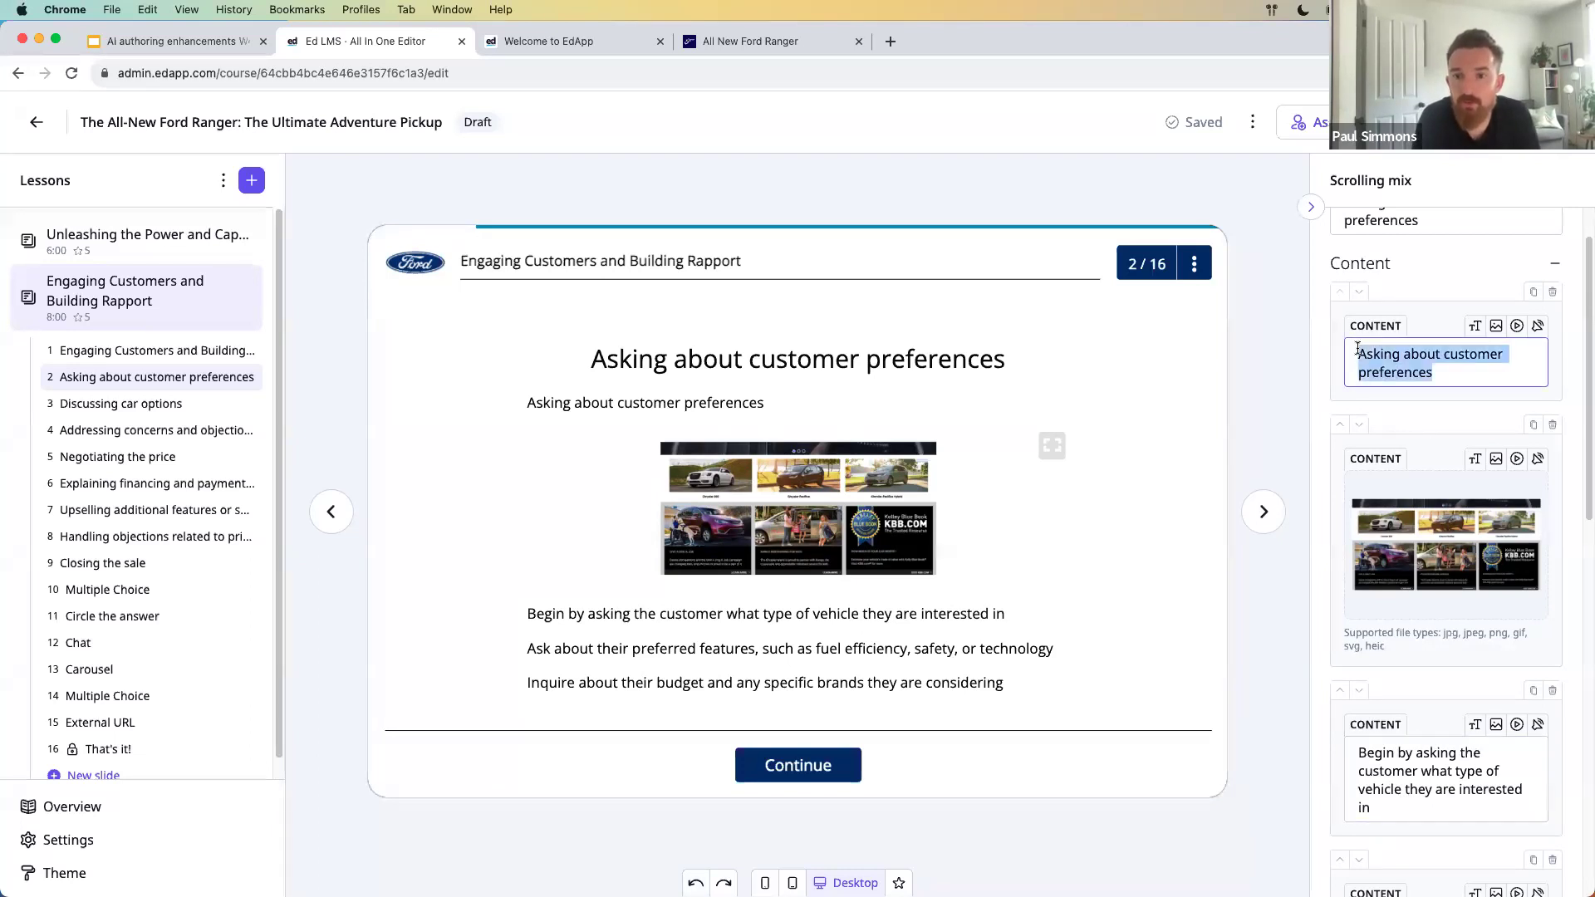
{"action": "left_click", "coordinate": [1338, 323]}
{"action": "left_click", "coordinate": [1443, 360]}
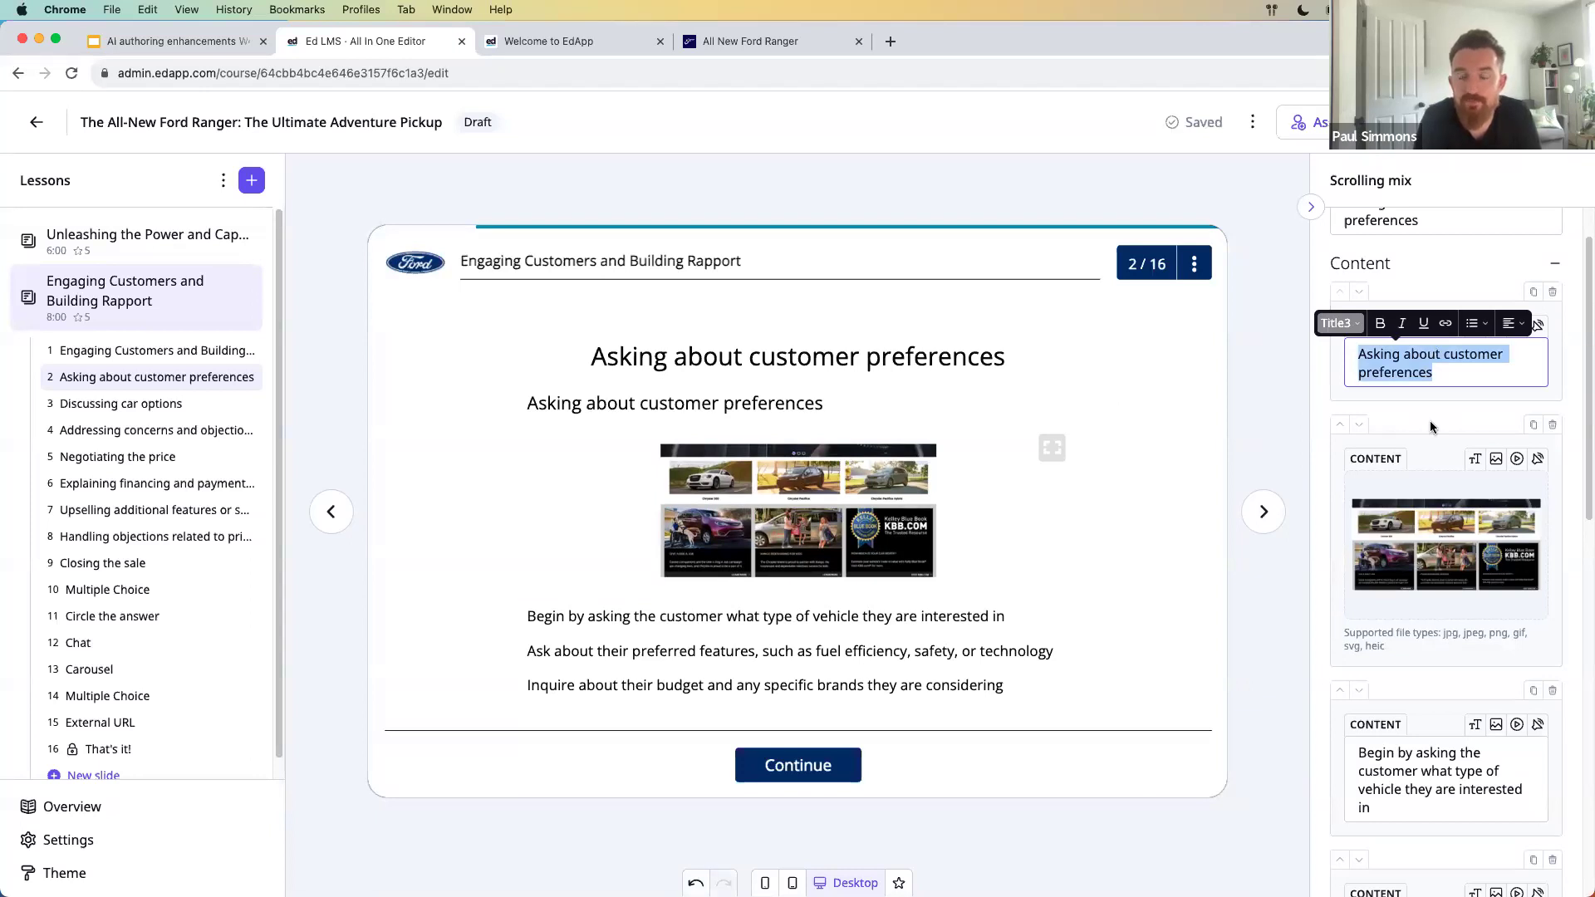
{"action": "key", "text": "Right"}
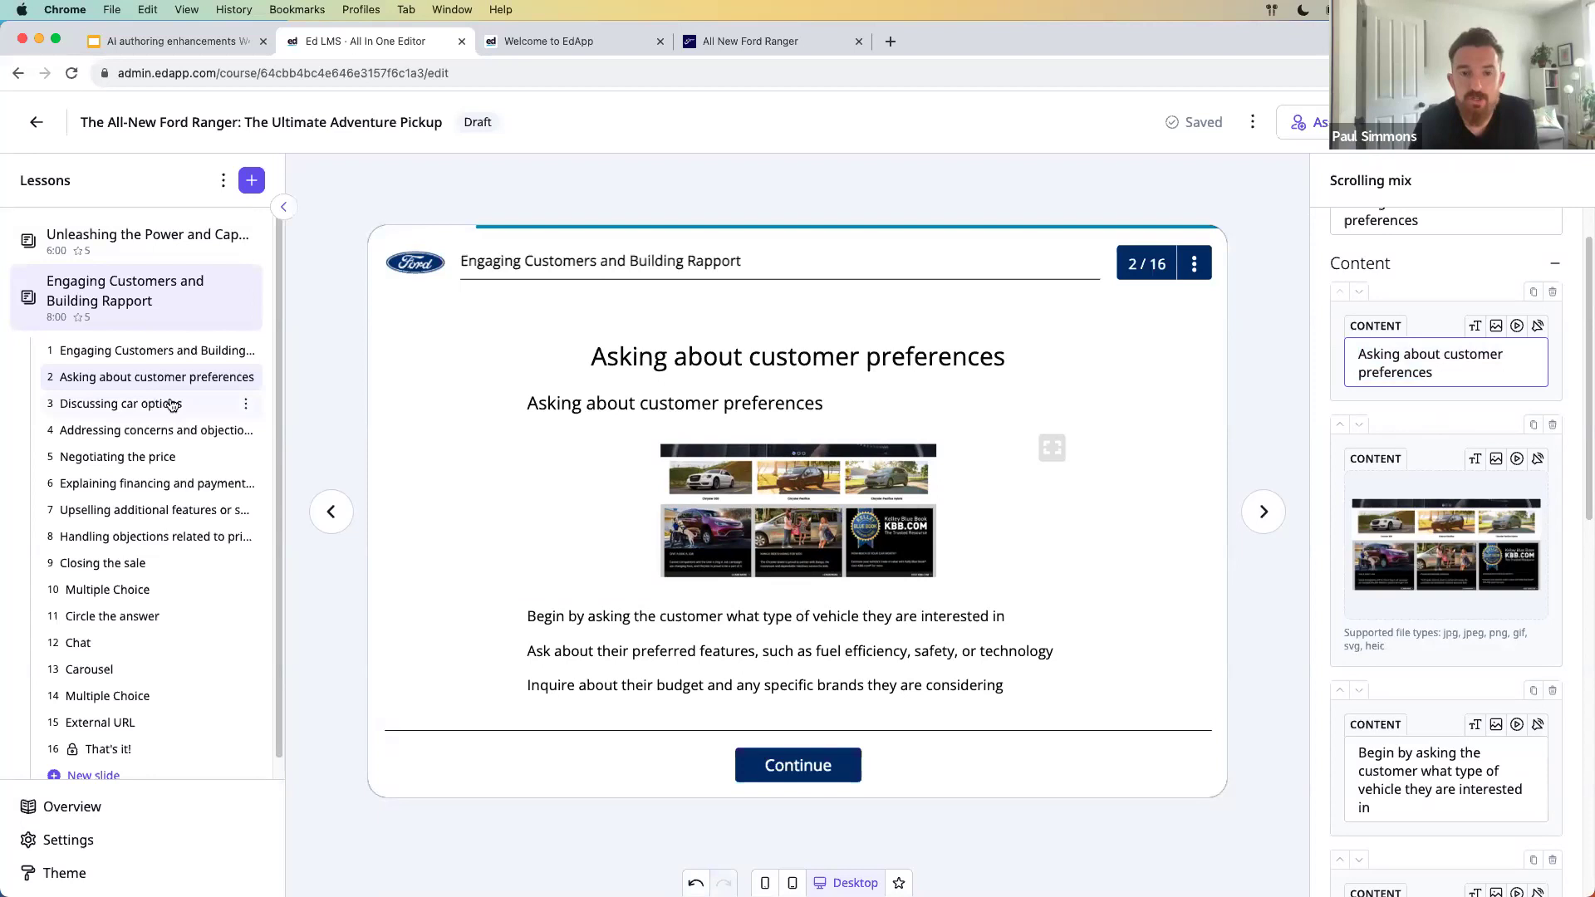
- Review the "Discussing car options", "Addressing concerns and objections" and slide 14 multiple choice slides of the sales lesson
{"action": "left_click", "coordinate": [141, 403]}
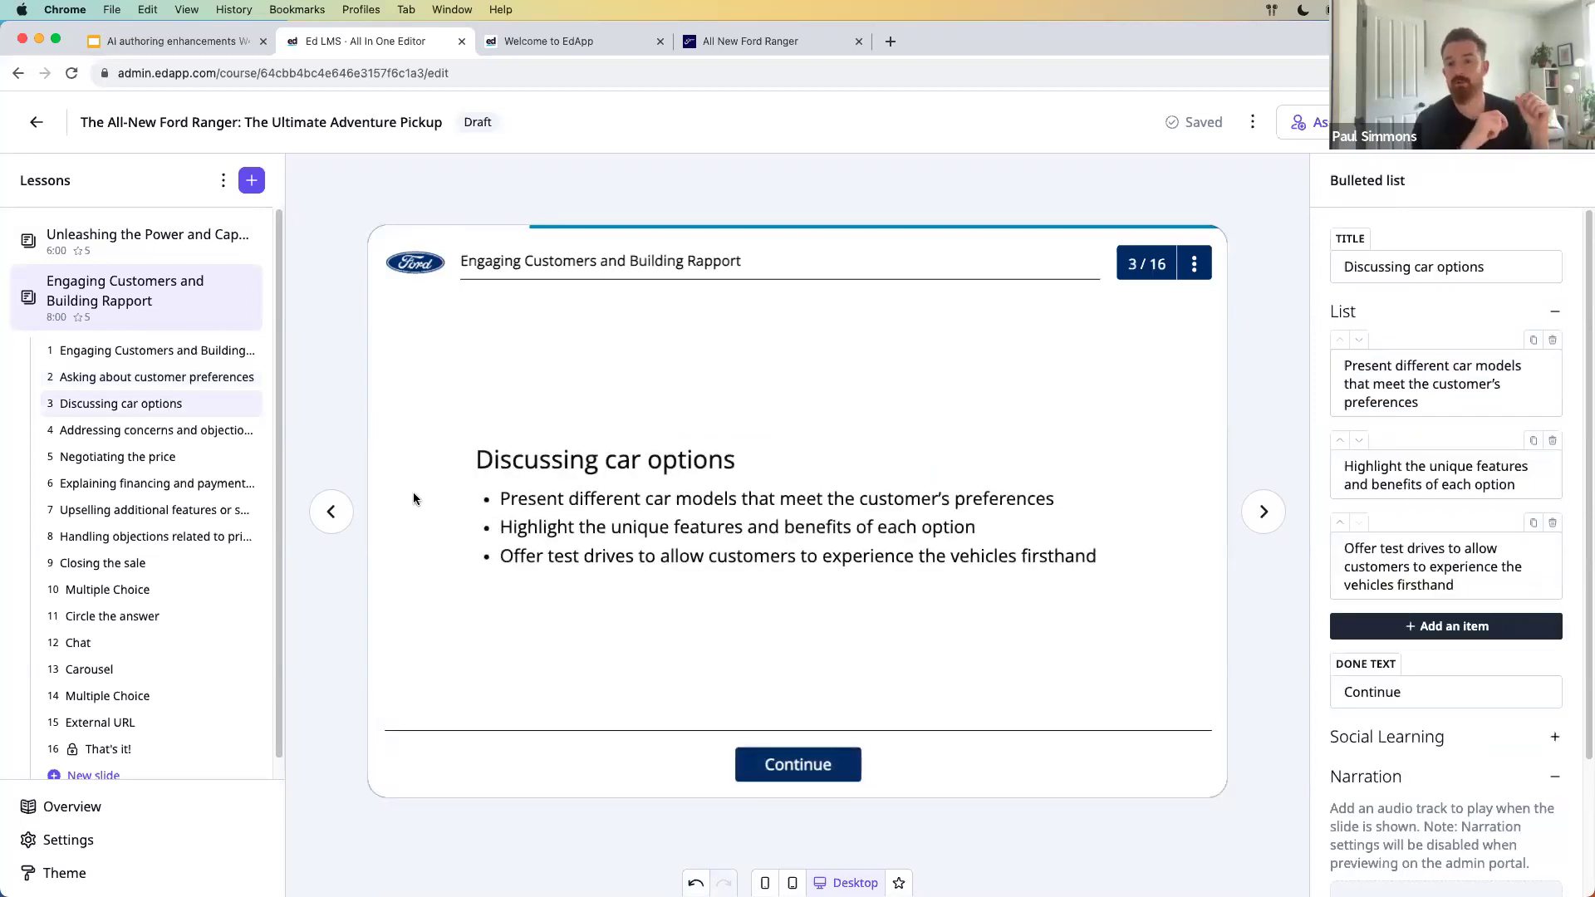
{"action": "left_click", "coordinate": [137, 433]}
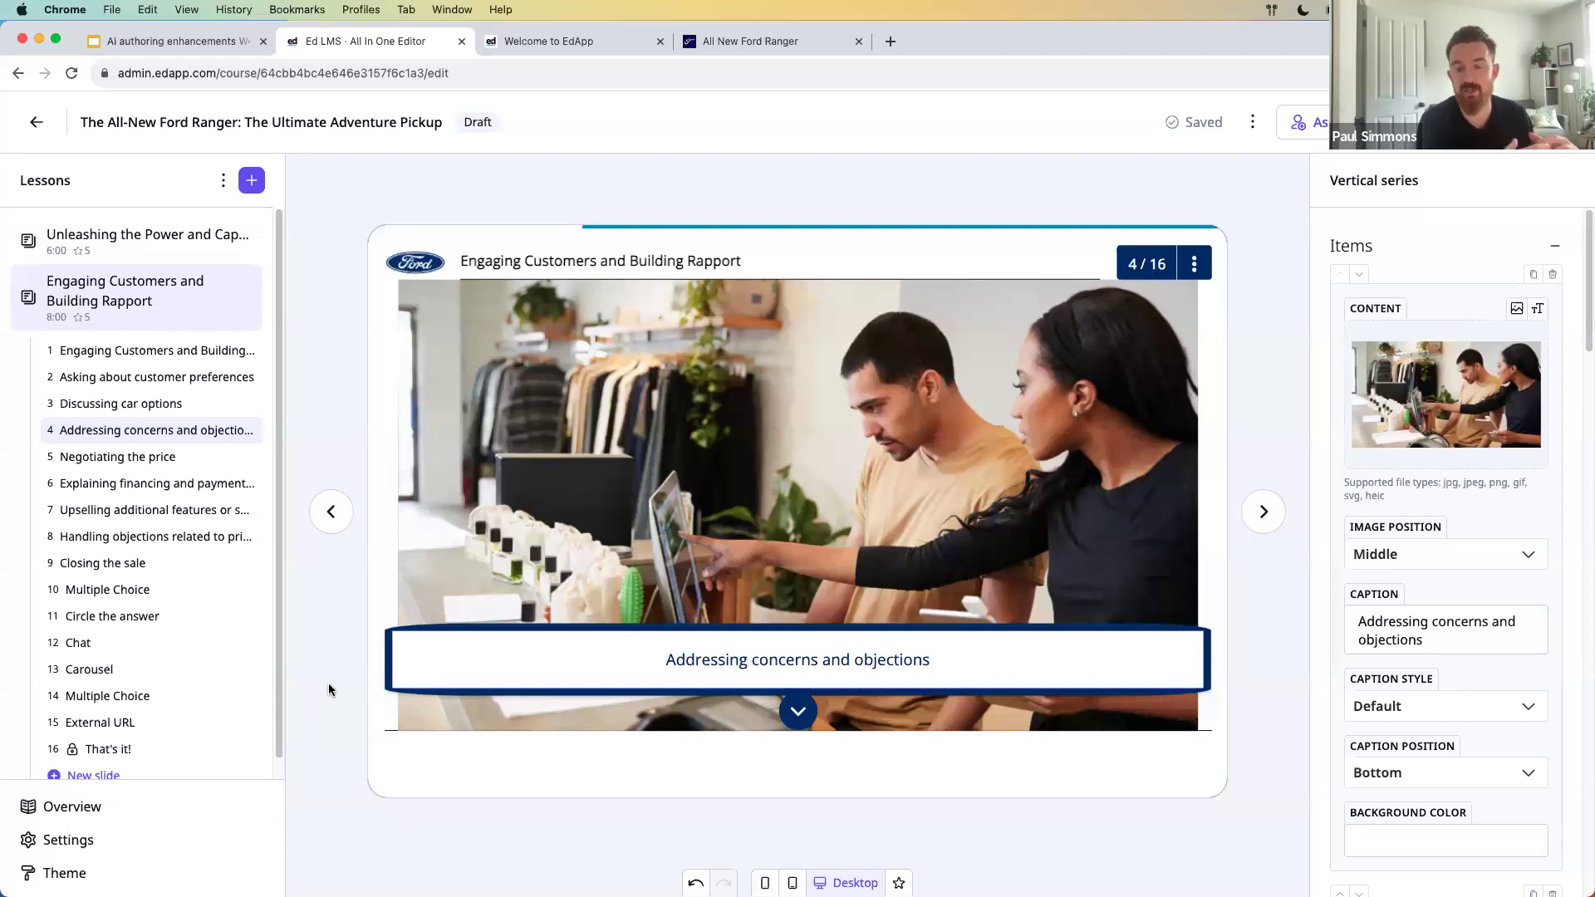
{"action": "left_click", "coordinate": [143, 696]}
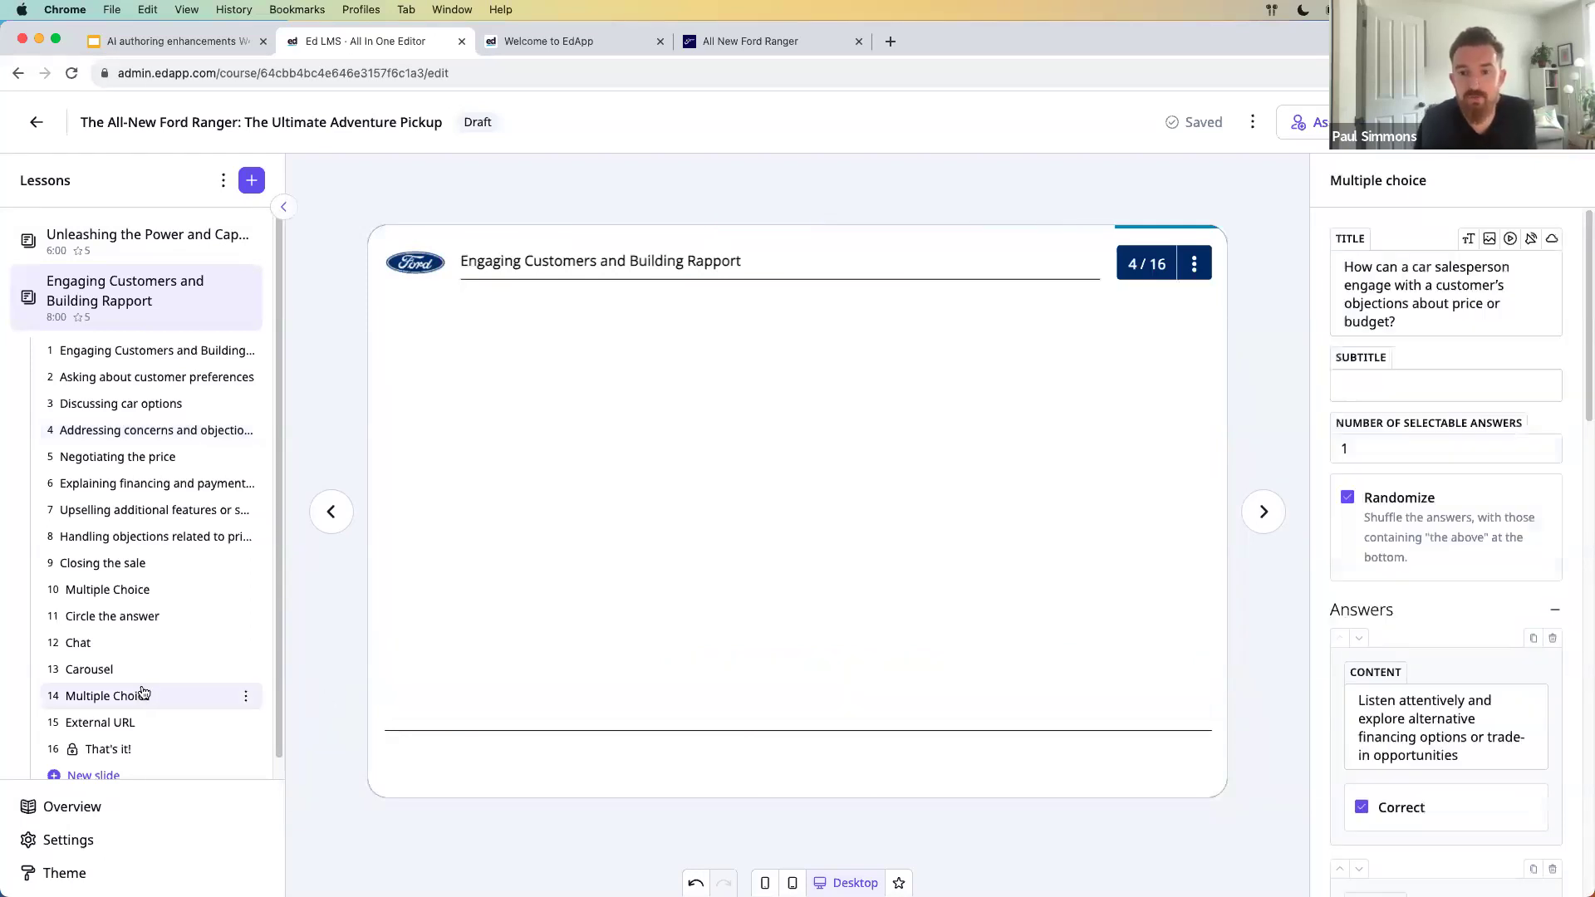
- Start a new slide in the sales lesson and generate AI questions from the prompt "Steps in the car sales process"
{"action": "scroll", "coordinate": [194, 519], "scroll_direction": "down", "scroll_amount": 1}
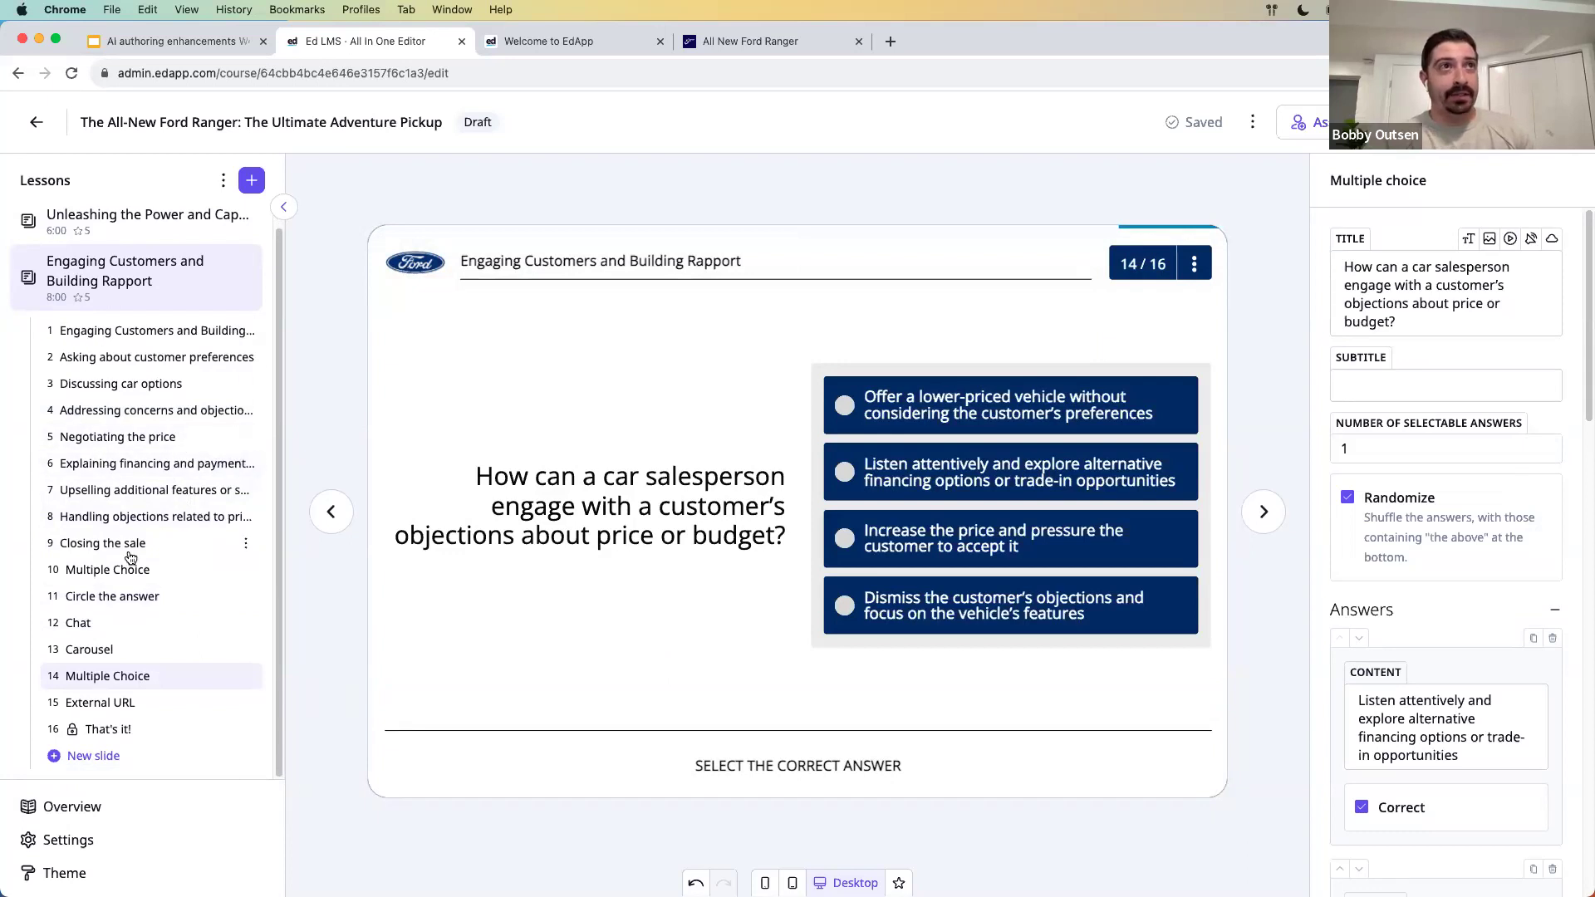
{"action": "left_click", "coordinate": [94, 757]}
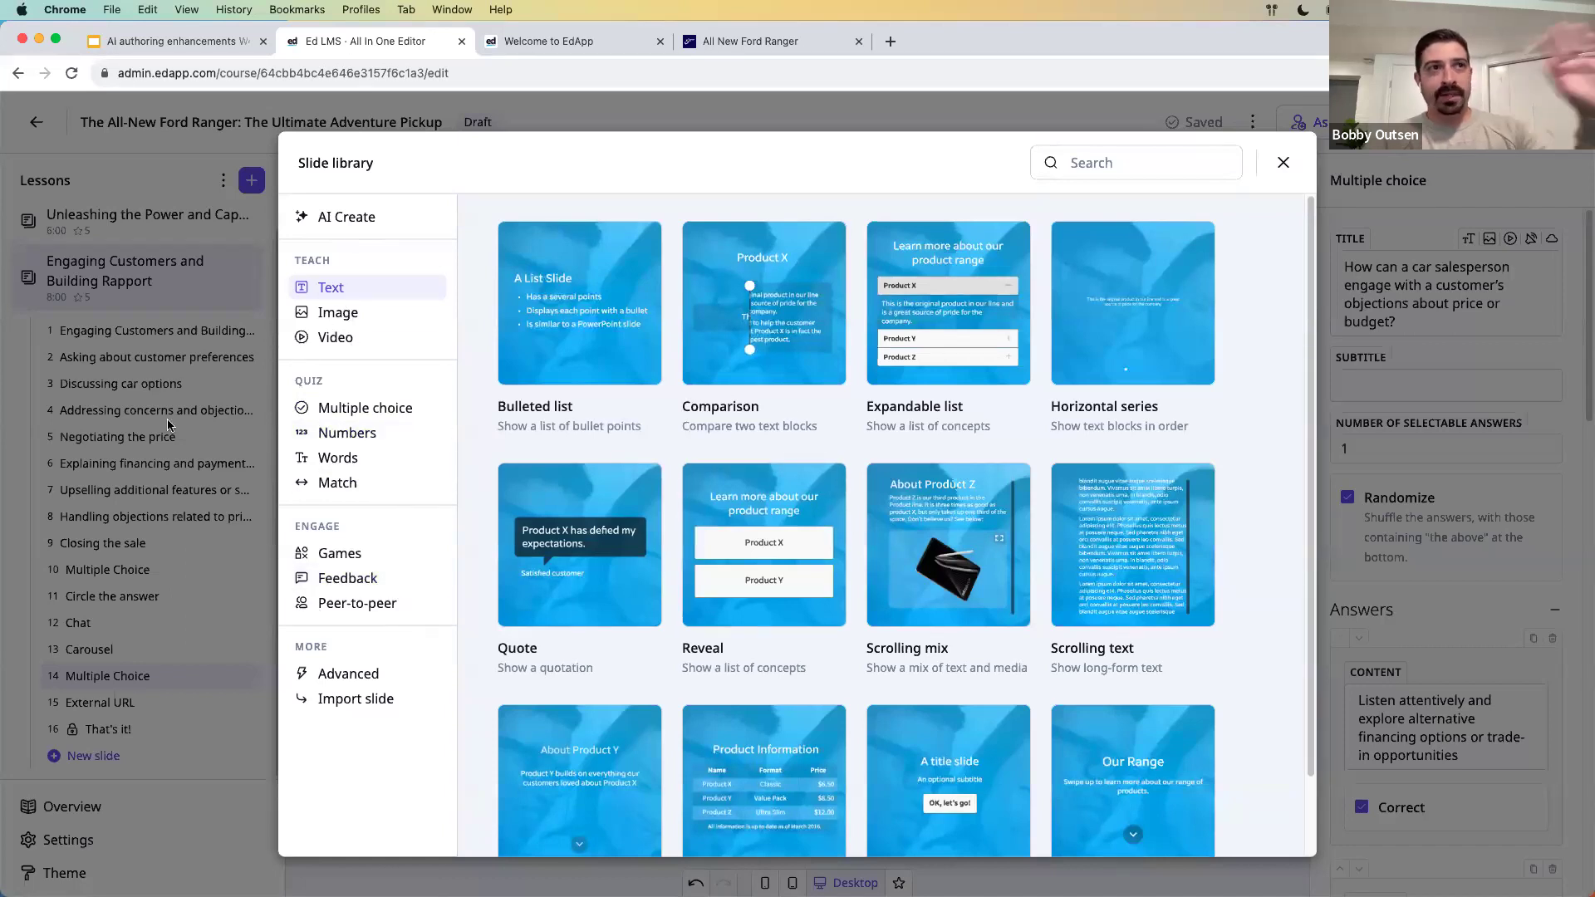
{"action": "left_click", "coordinate": [353, 222]}
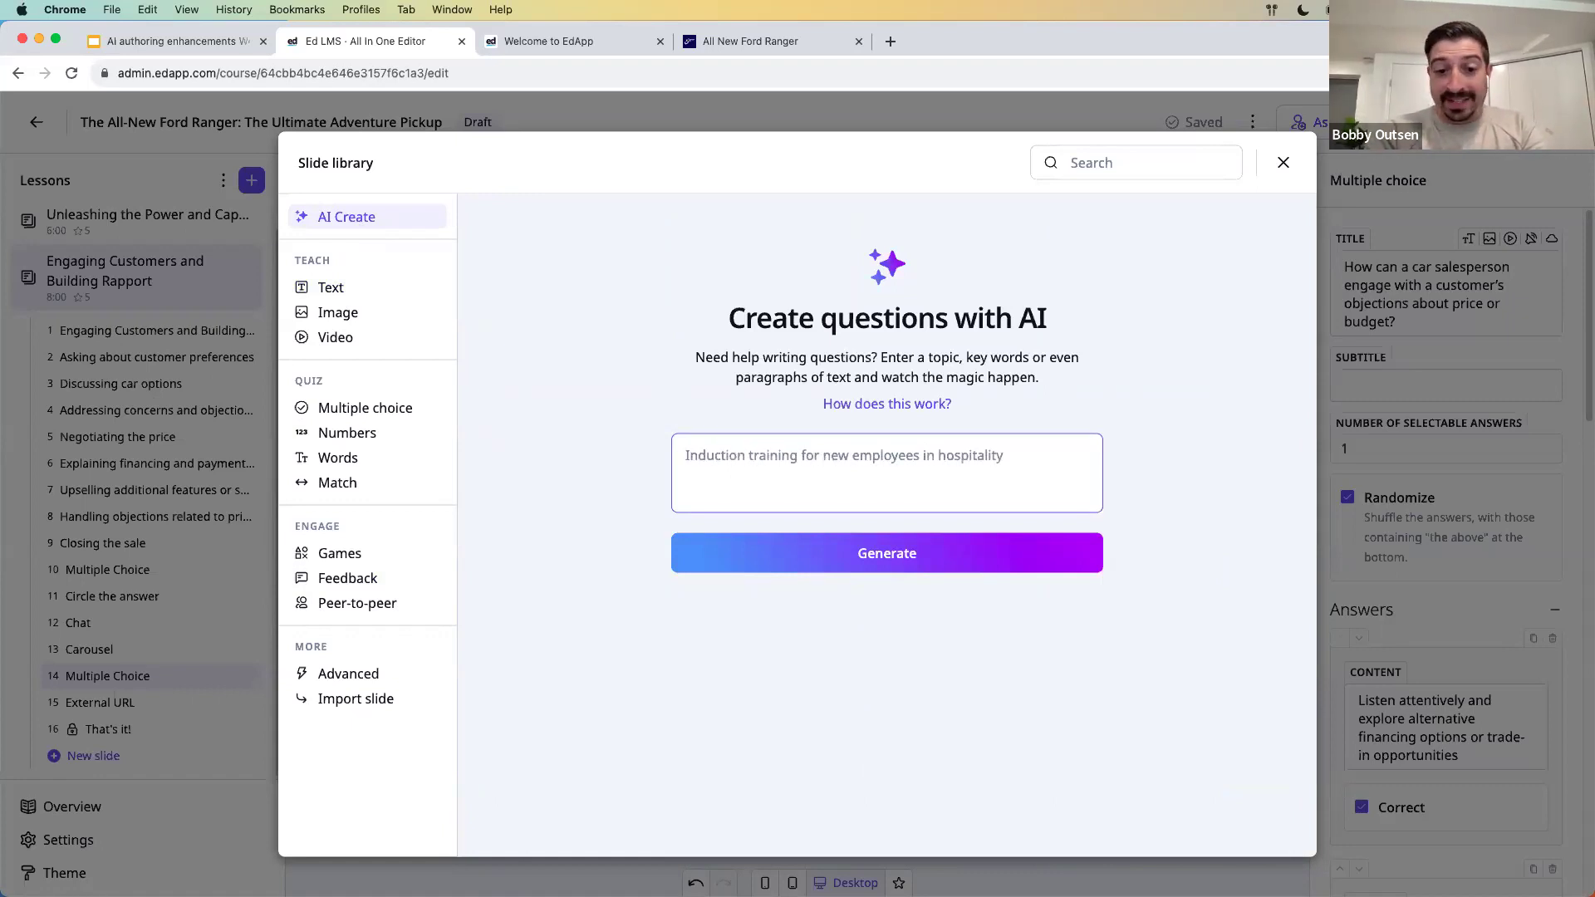
{"action": "type", "text": "Steps in "}
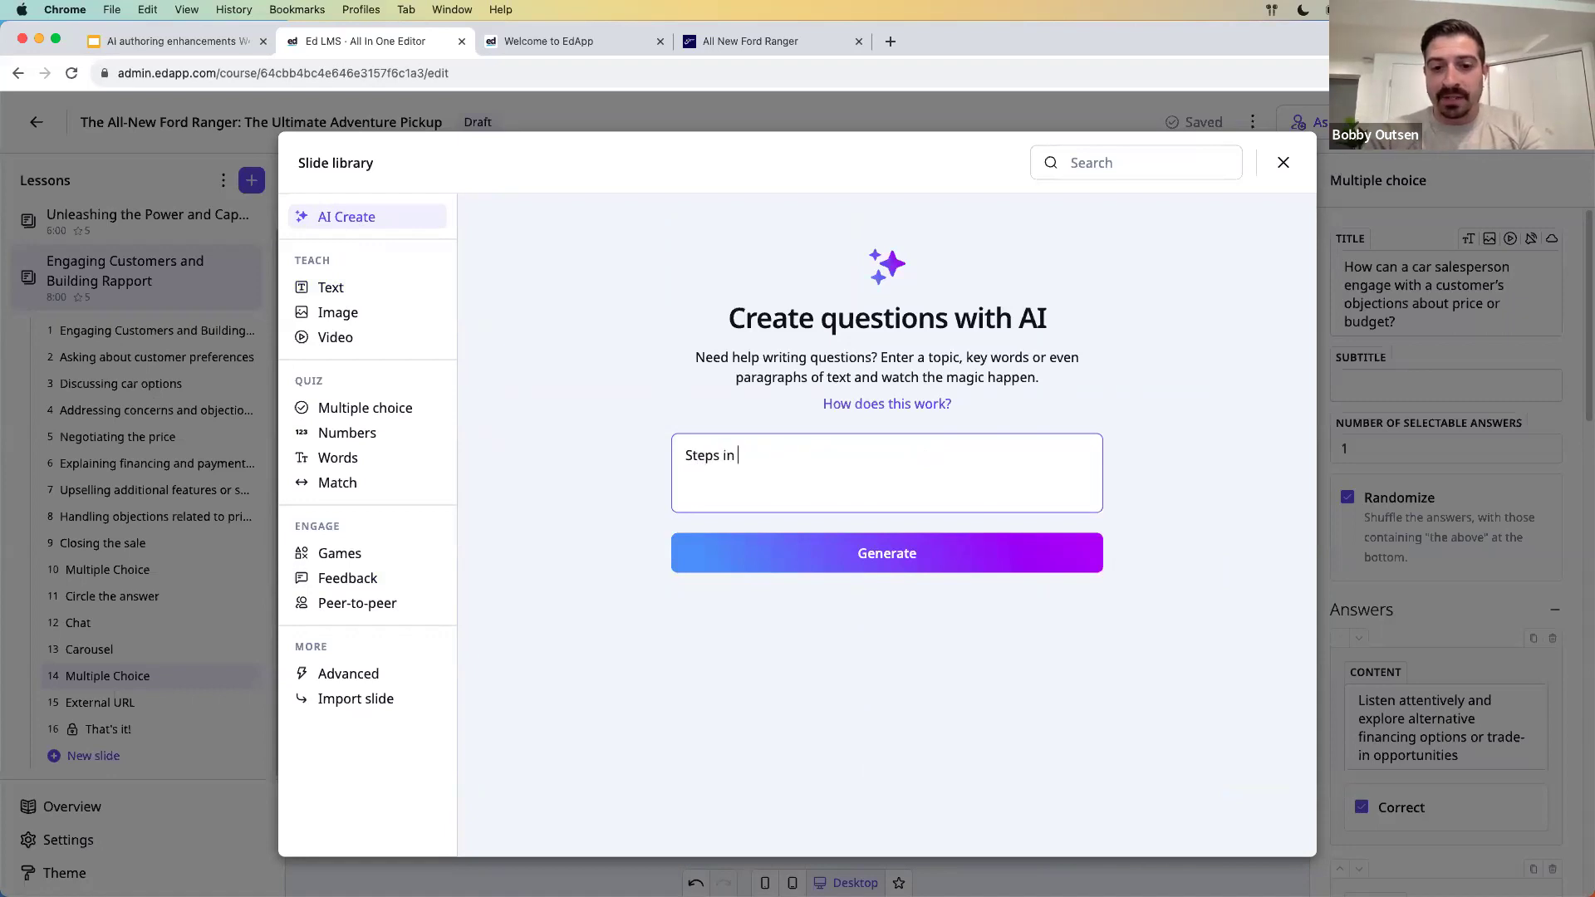
{"action": "type", "text": "the car sales rp"}
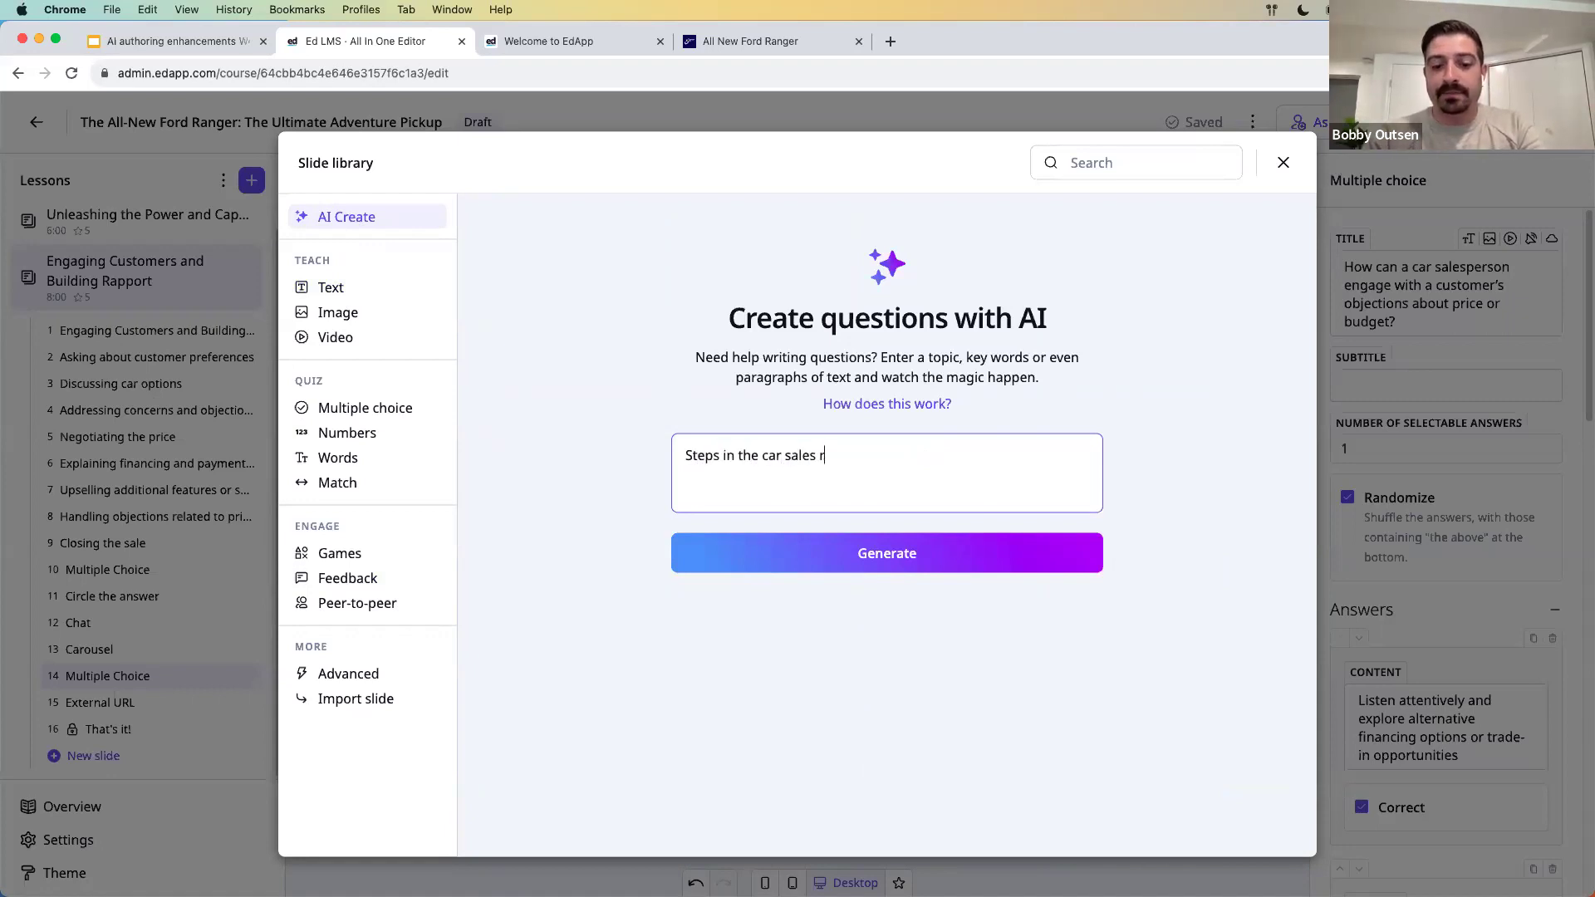
{"action": "key", "text": "BackSpace"}
{"action": "key", "text": "BackSpace"}
{"action": "type", "text": "process"}
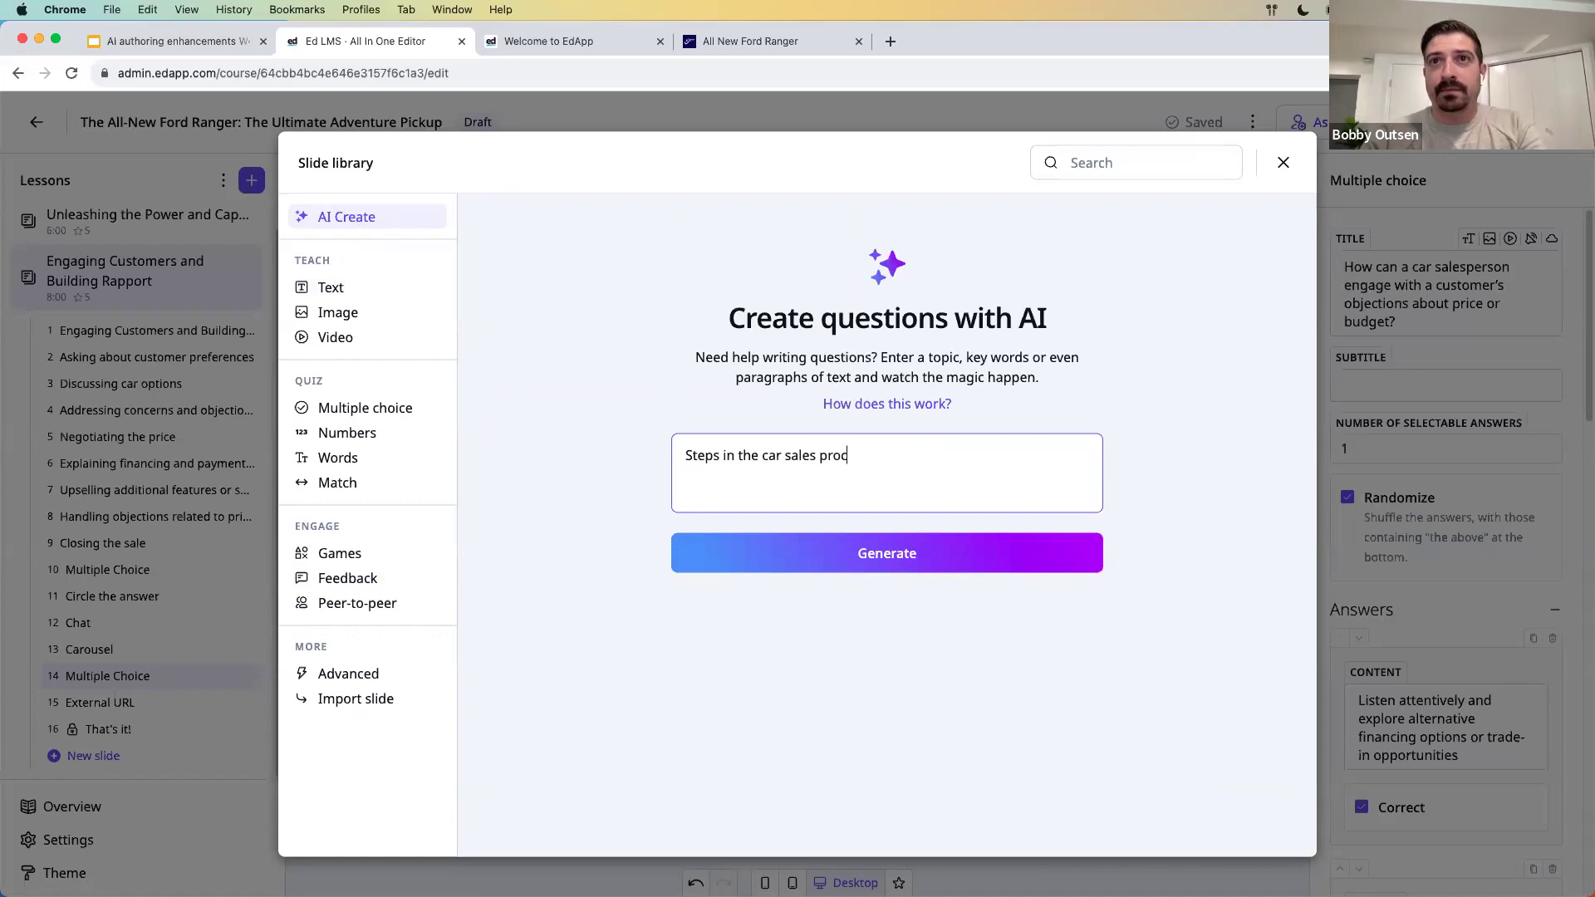
{"action": "left_click", "coordinate": [765, 562]}
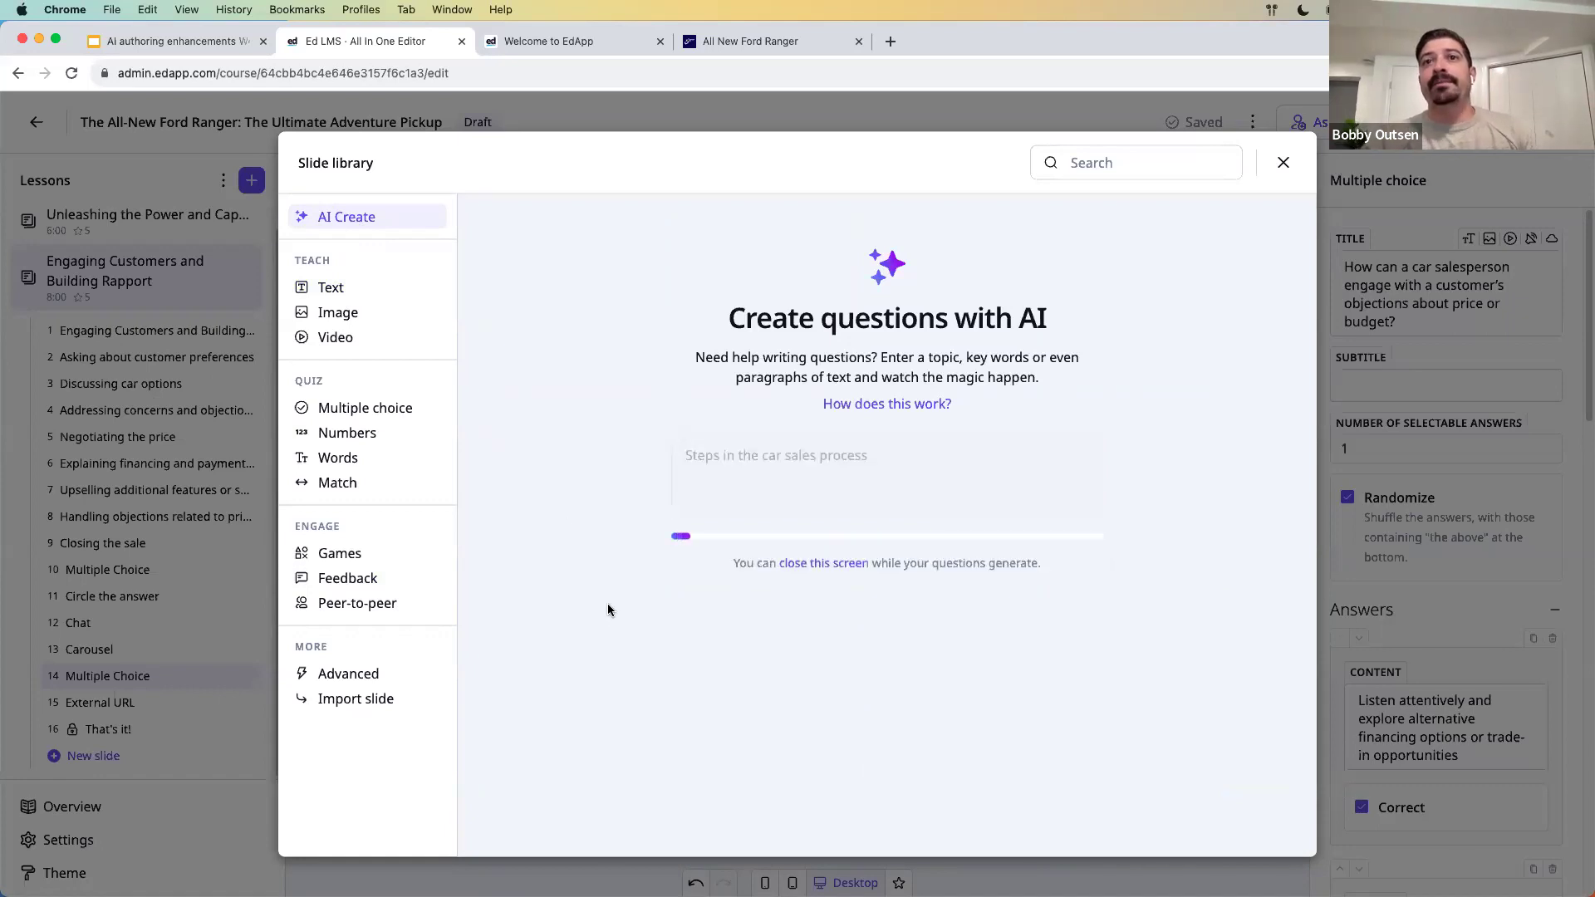
{"action": "left_click", "coordinate": [824, 564]}
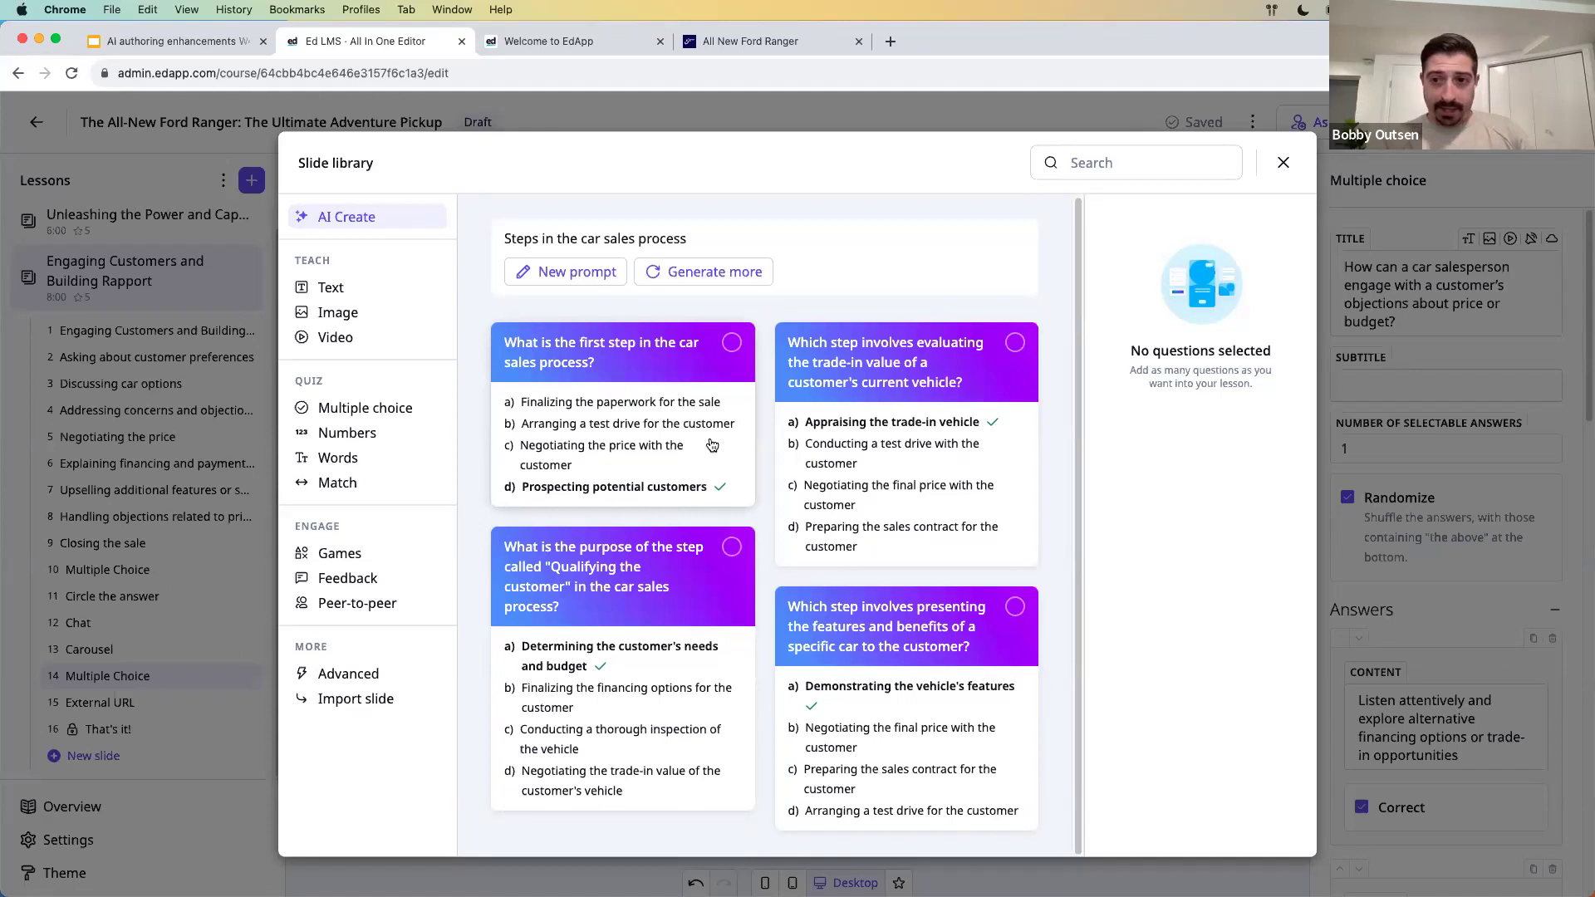
- Select the question about the first sales step, preview its Circle the answer, Chat and Carousel templates, and set it back to Multiple Choice
{"action": "left_click", "coordinate": [731, 343]}
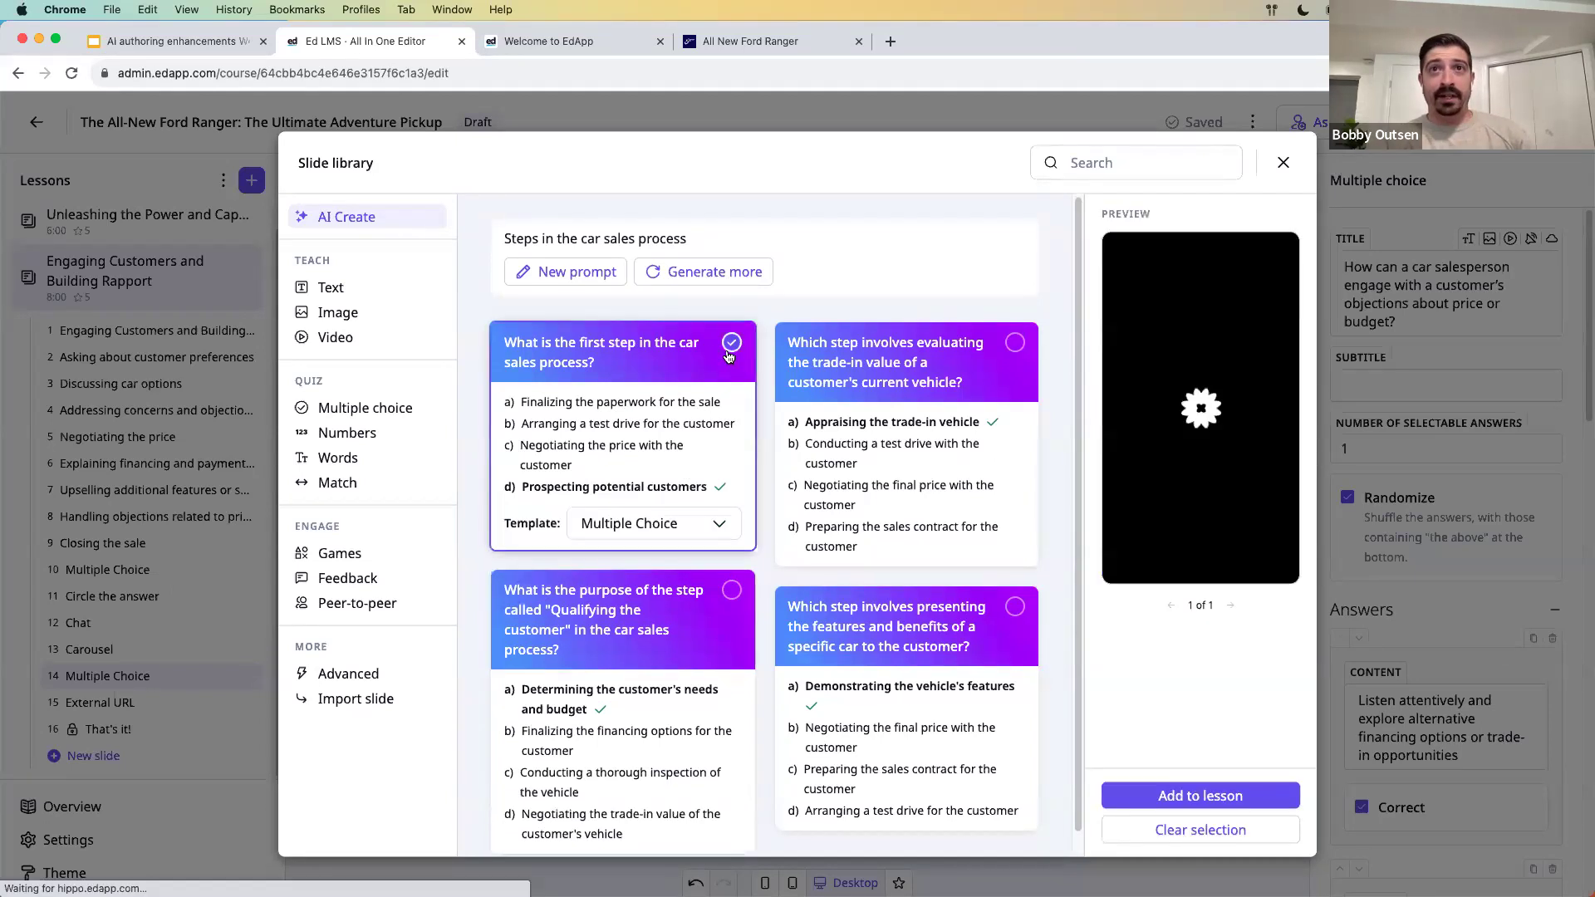
{"action": "left_click", "coordinate": [719, 525]}
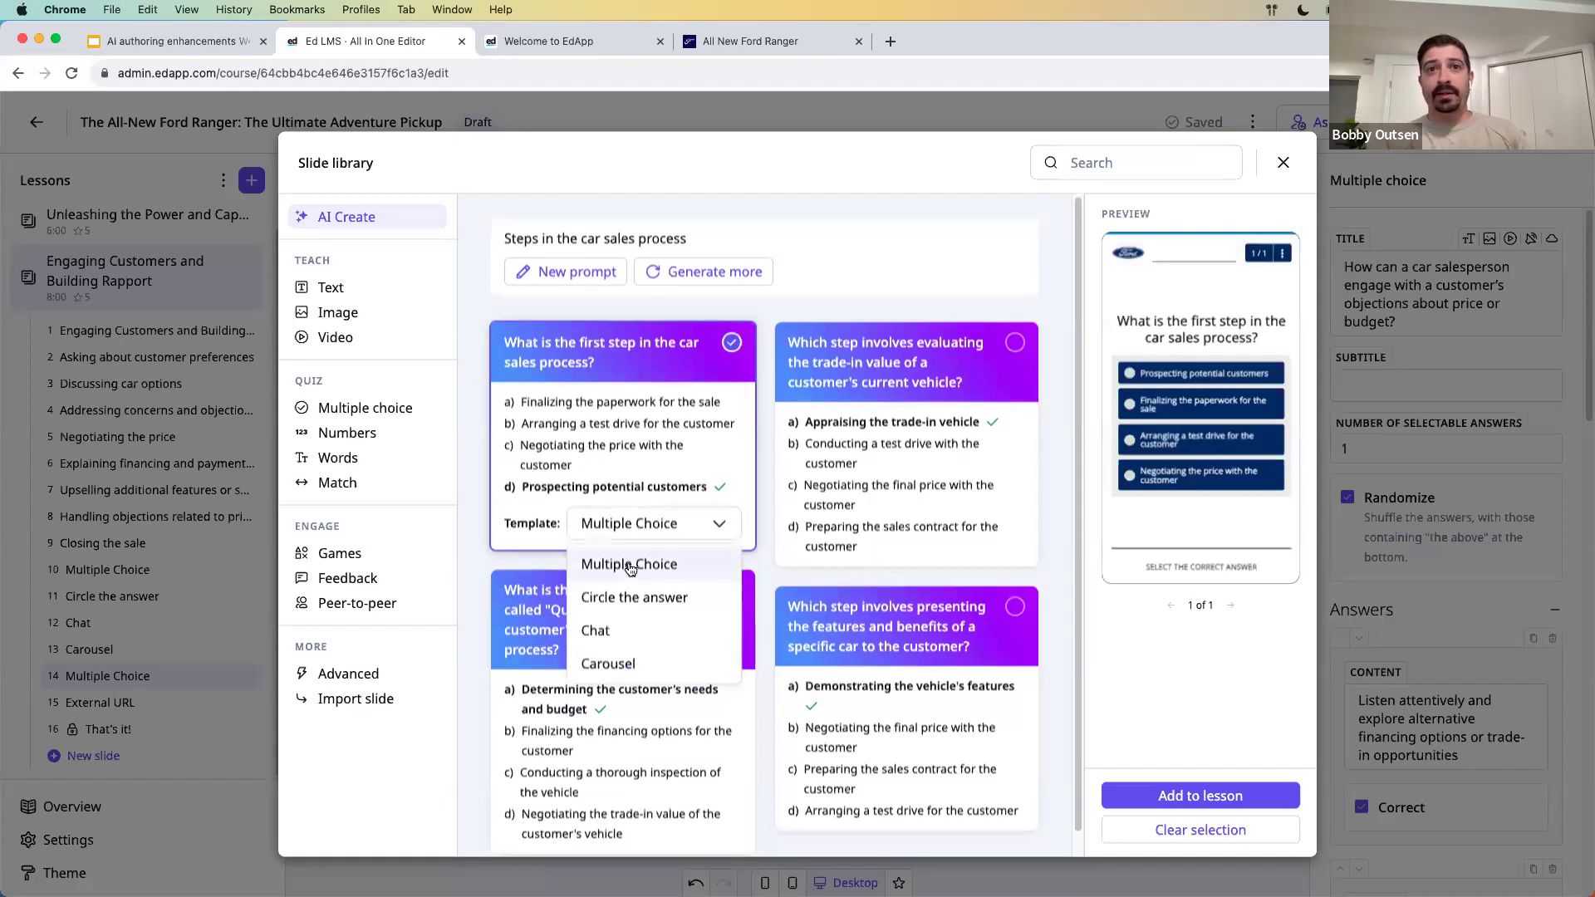
{"action": "left_click", "coordinate": [636, 597]}
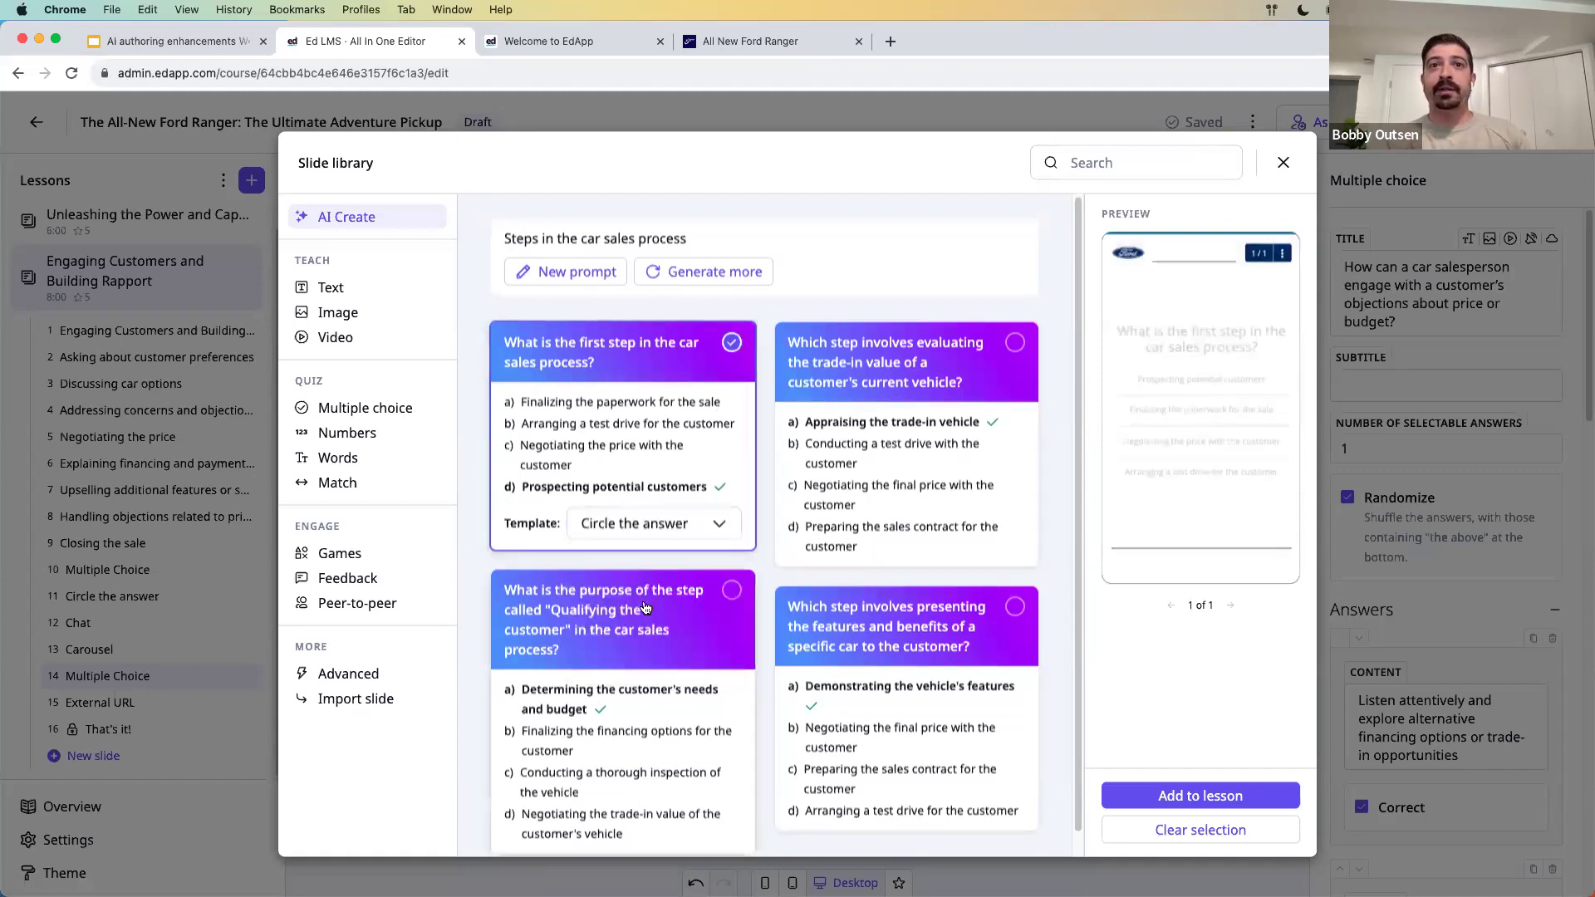
{"action": "left_click", "coordinate": [1129, 409]}
{"action": "left_click", "coordinate": [679, 524]}
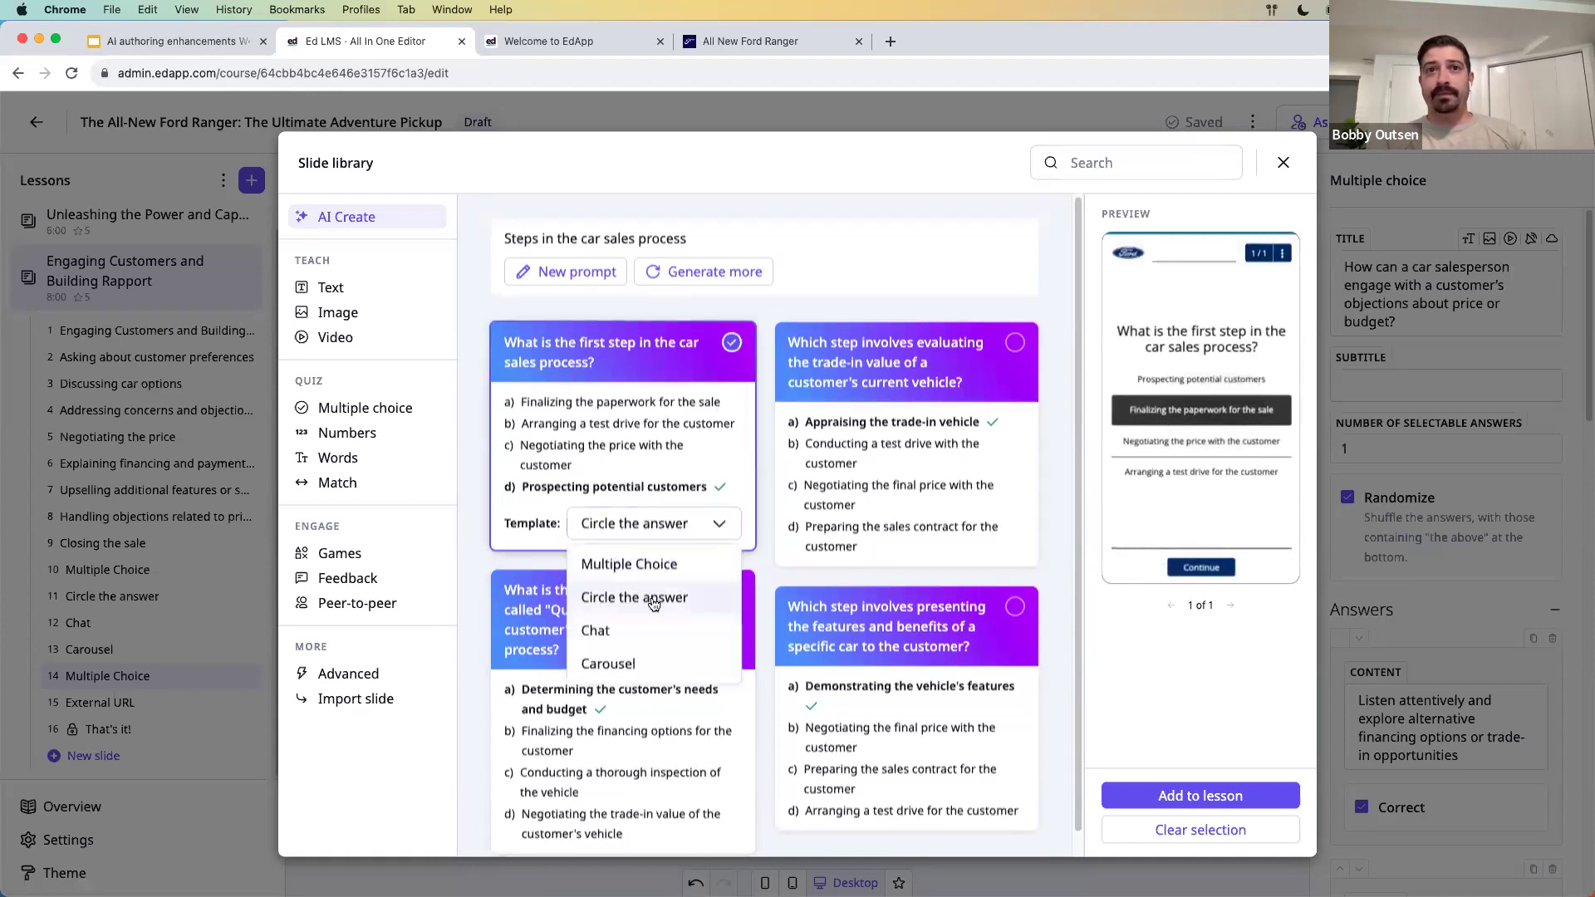
{"action": "left_click", "coordinate": [640, 631]}
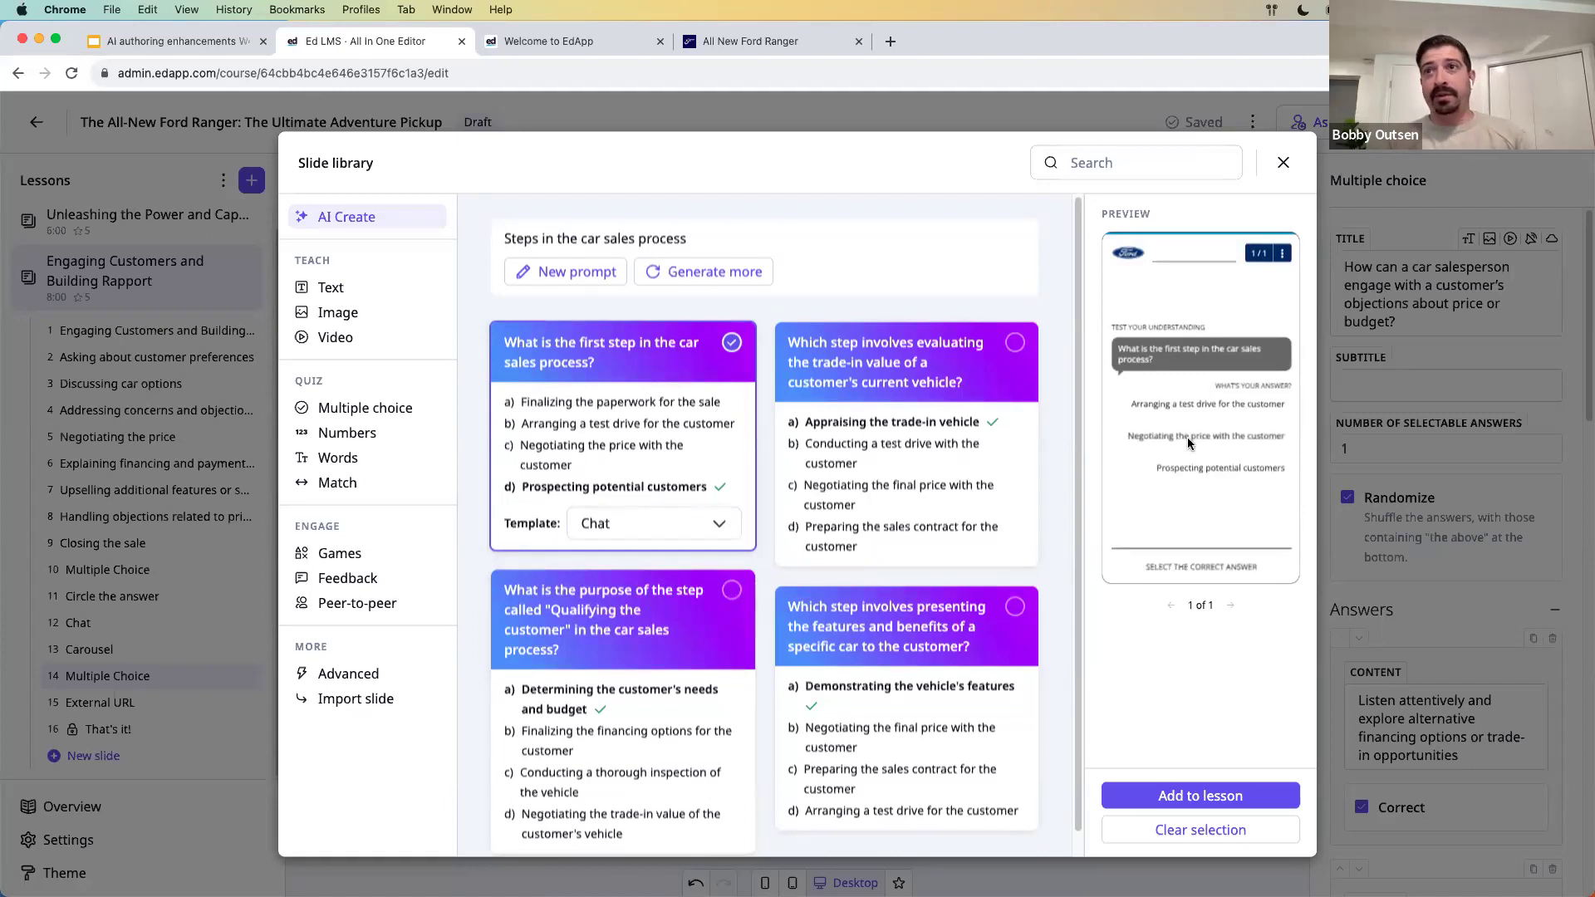
{"action": "left_click", "coordinate": [656, 523]}
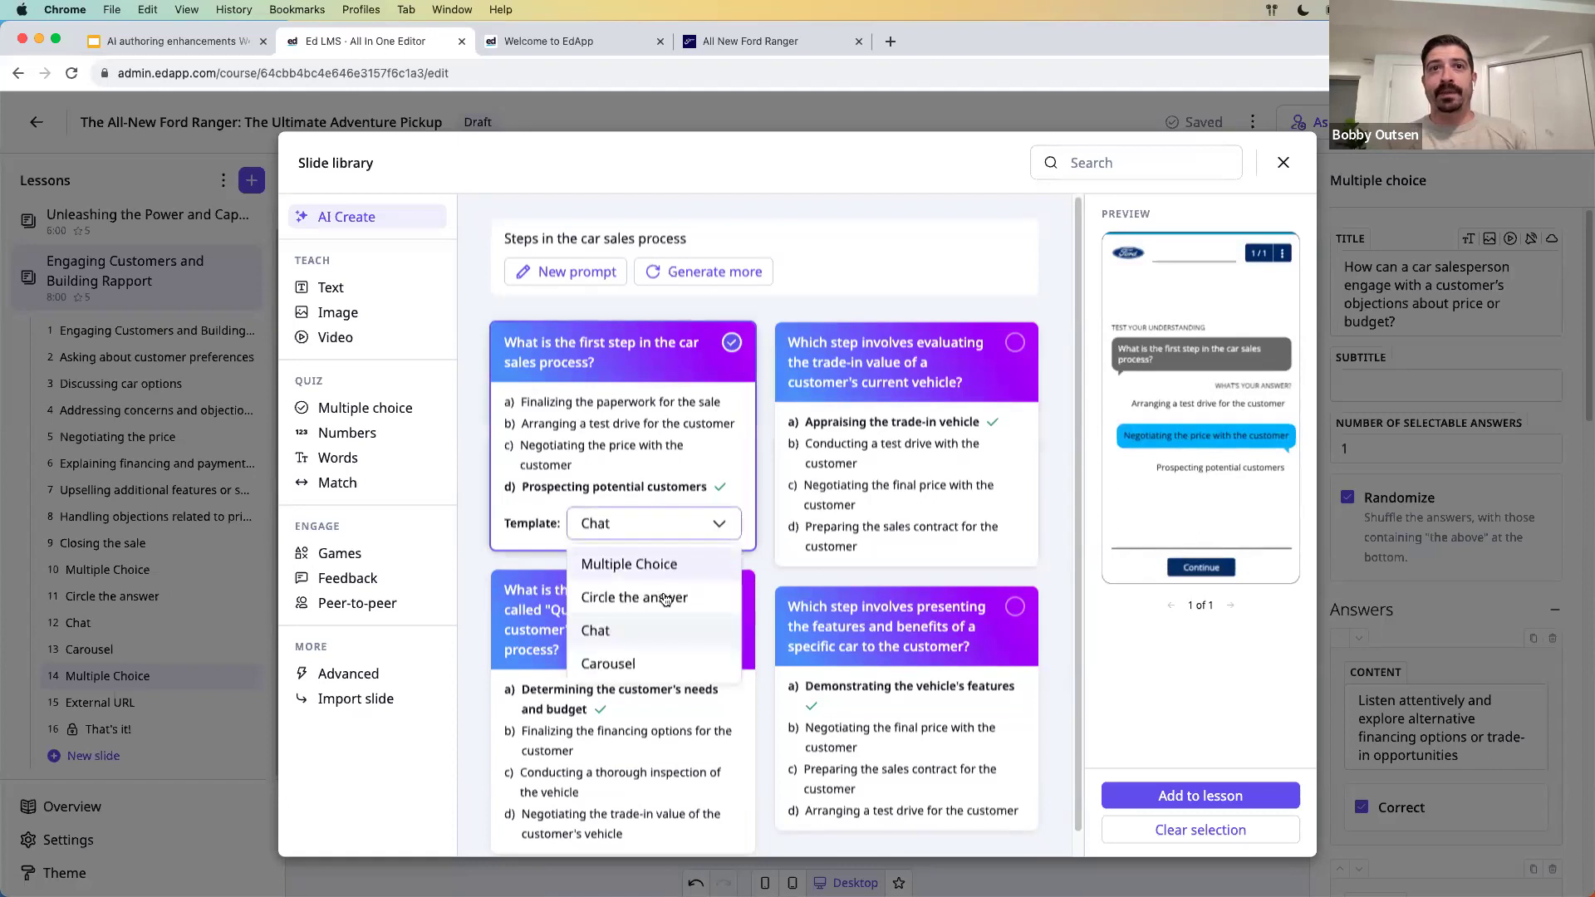
{"action": "left_click", "coordinate": [648, 664]}
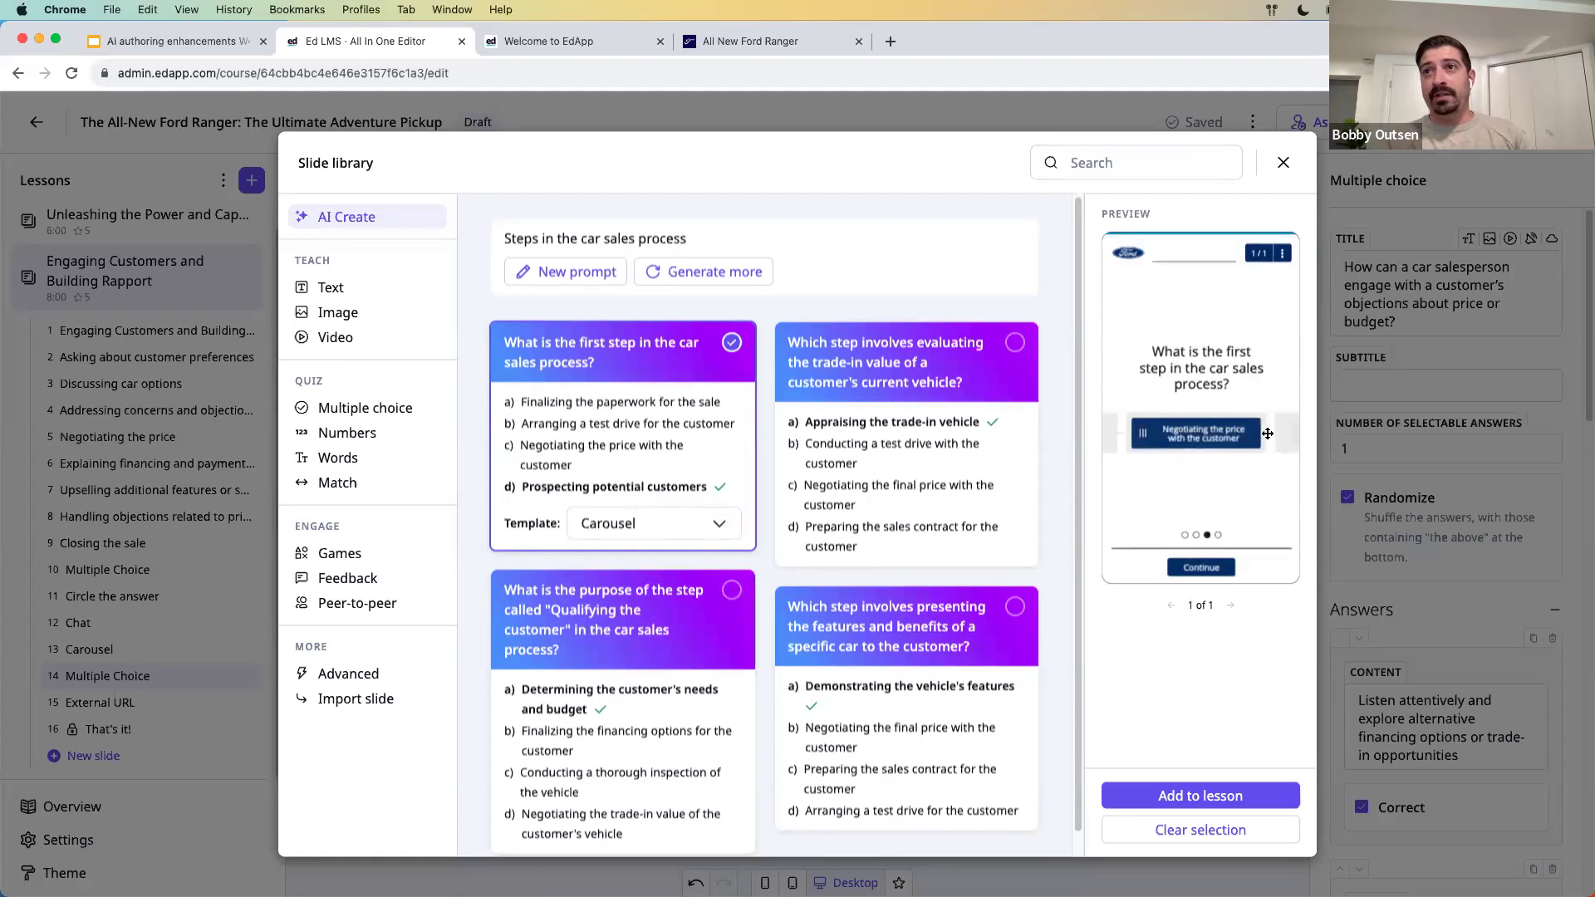
{"action": "left_click", "coordinate": [644, 521]}
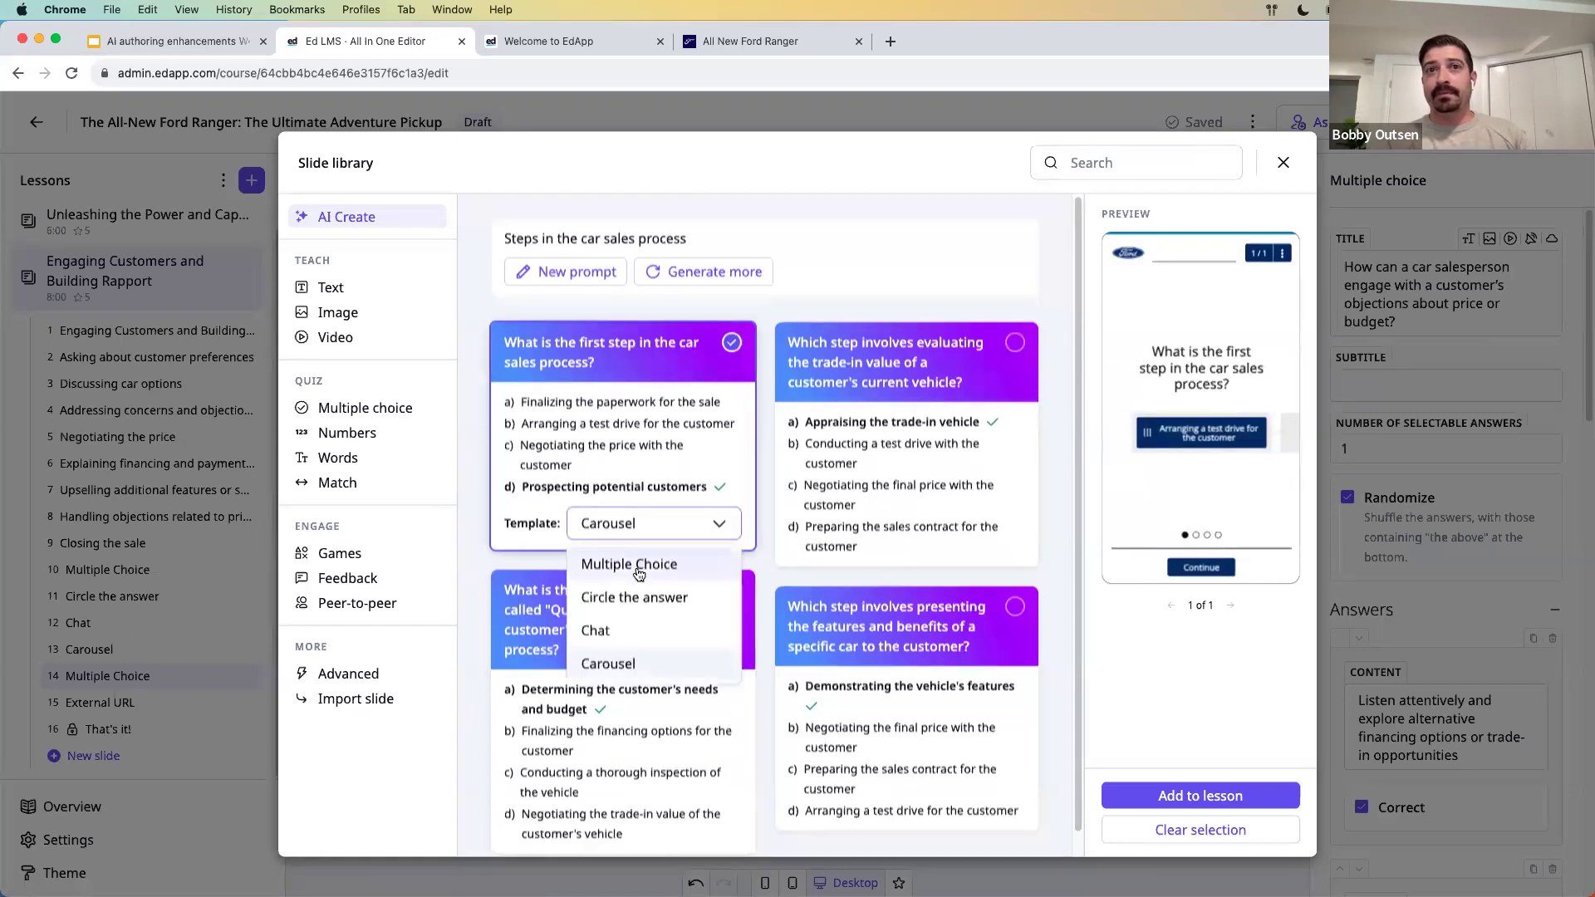
{"action": "left_click", "coordinate": [614, 565]}
- Select the question about evaluating the customer's trade-in value and set its template to Circle the answer
{"action": "left_click", "coordinate": [1014, 342]}
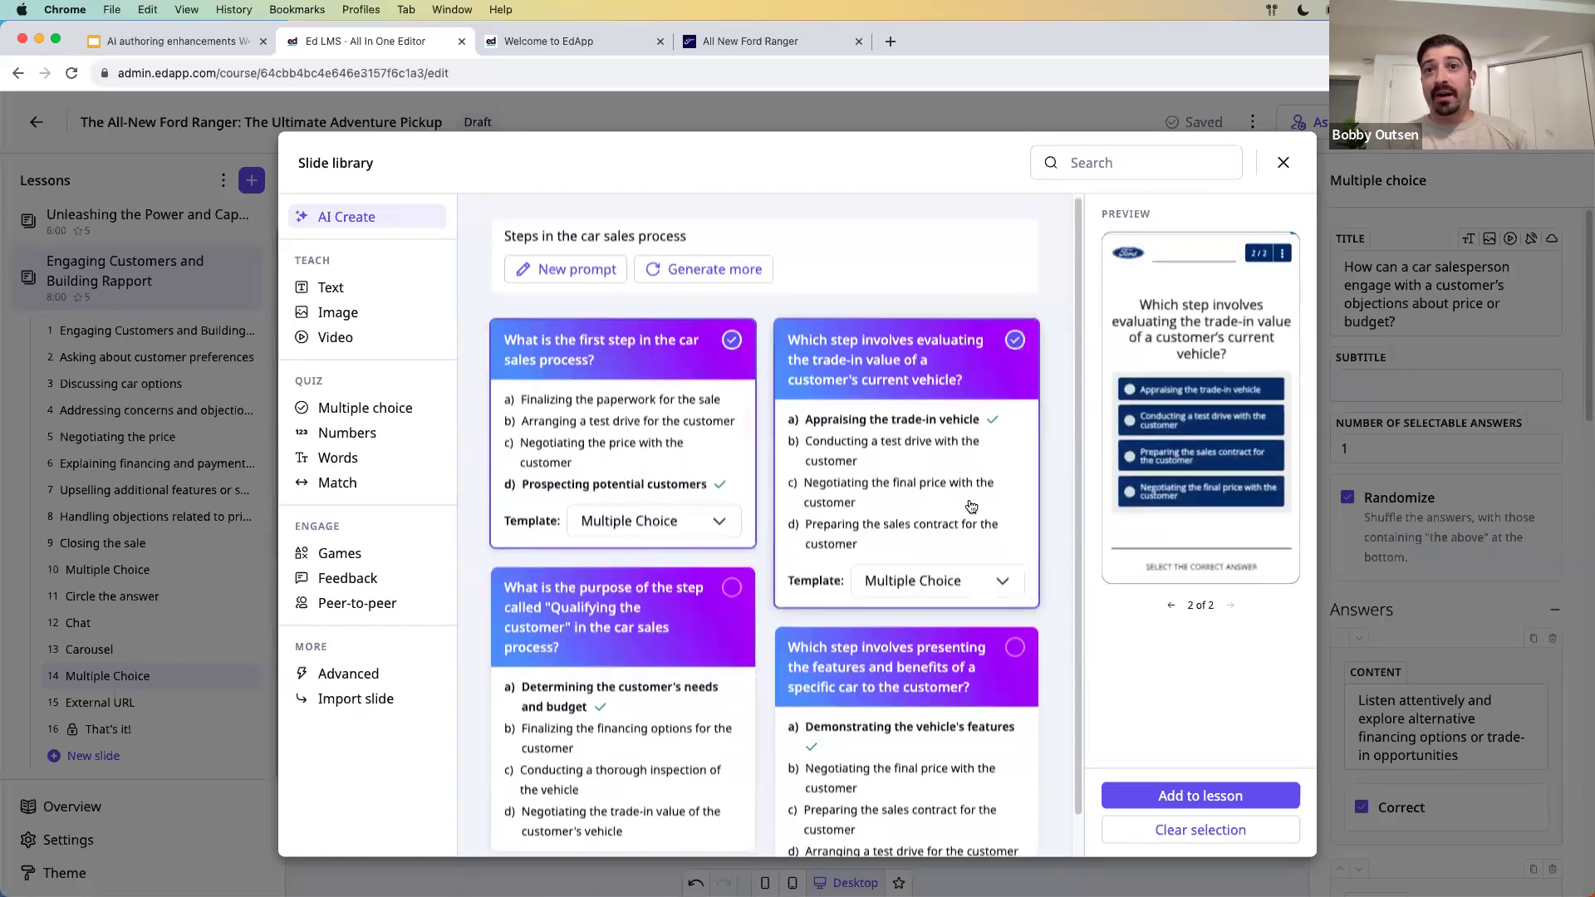
{"action": "scroll", "coordinate": [964, 531], "scroll_direction": "down", "scroll_amount": 1}
{"action": "left_click", "coordinate": [955, 557]}
{"action": "left_click", "coordinate": [926, 630]}
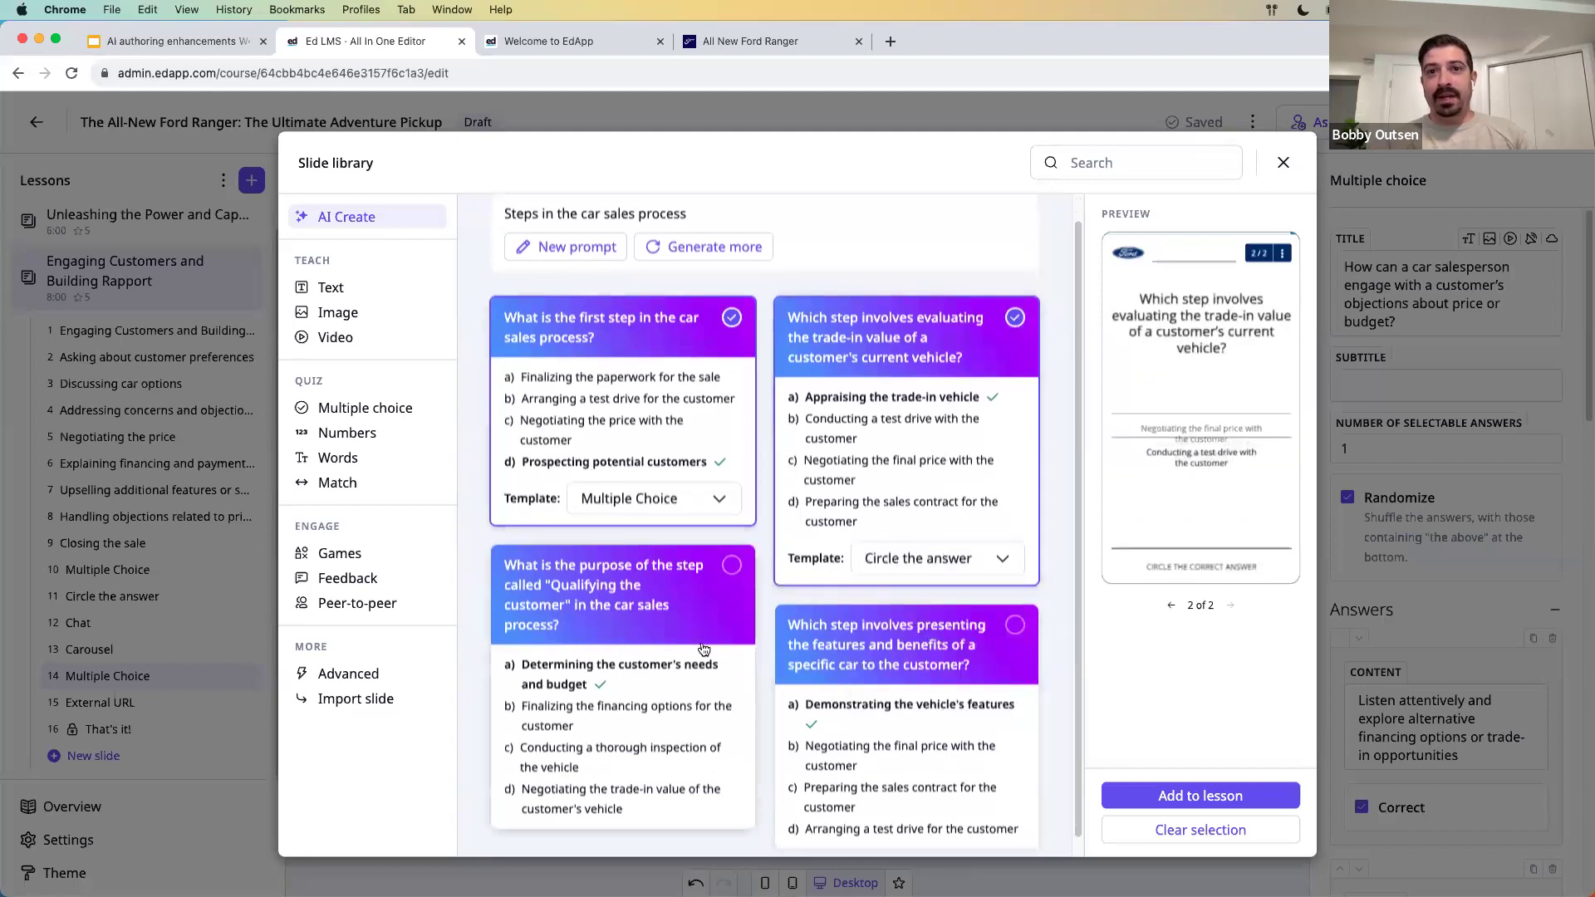
- Select the question about the purpose of "Qualifying the customer" and set its template to Chat
{"action": "left_click", "coordinate": [701, 573]}
{"action": "scroll", "coordinate": [685, 790], "scroll_direction": "down", "scroll_amount": 2}
{"action": "left_click", "coordinate": [685, 802]}
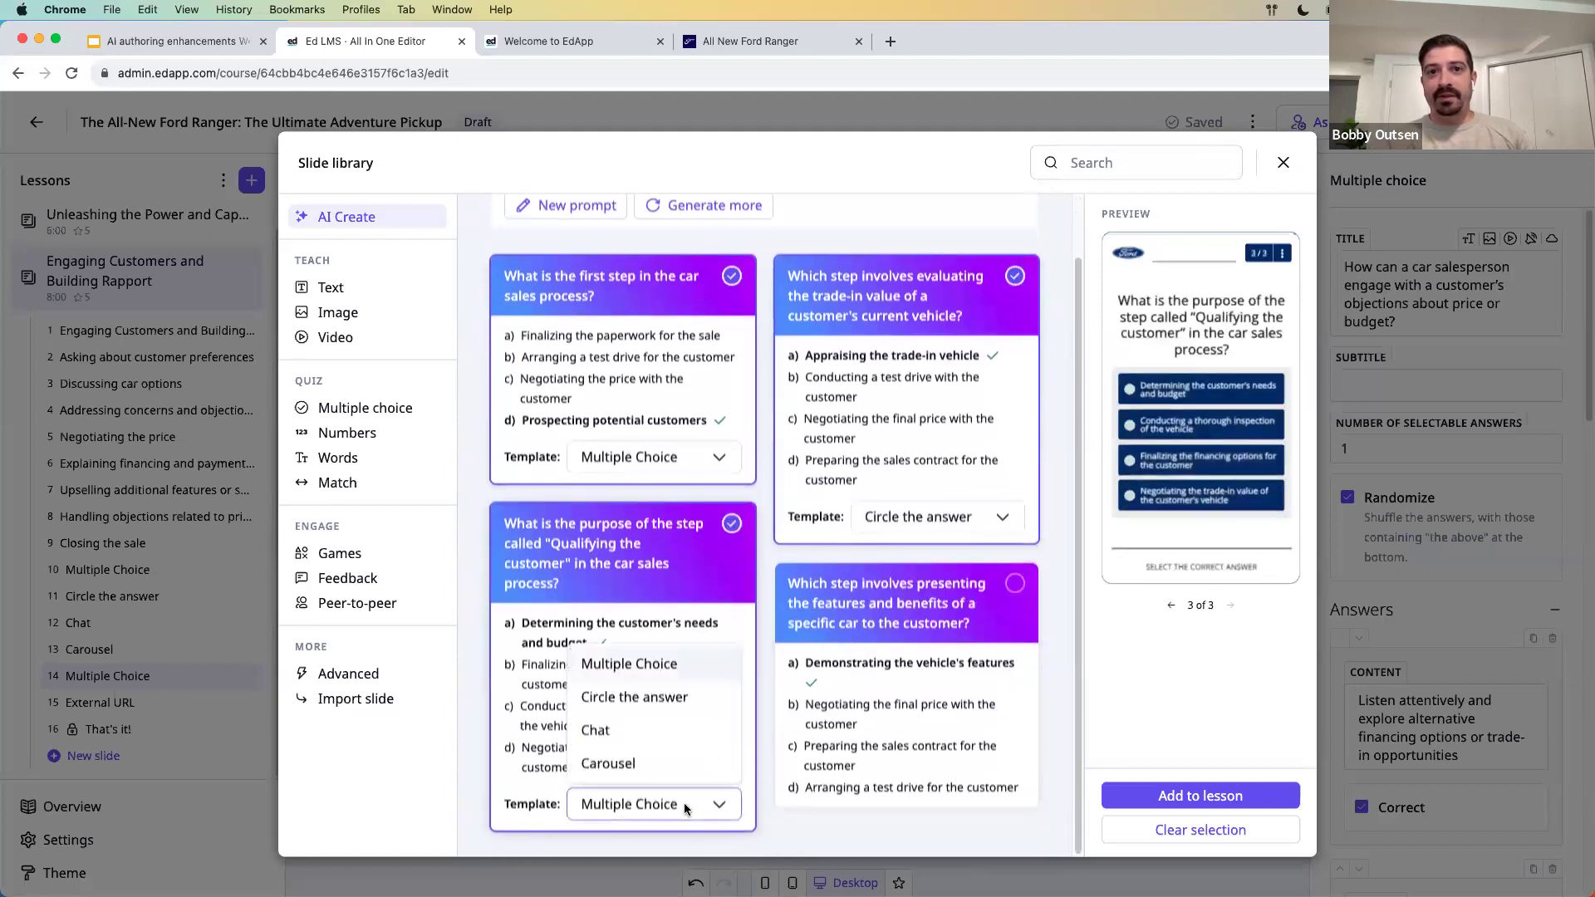
{"action": "left_click", "coordinate": [641, 727]}
- Select the question about presenting a car's features and benefits with the Carousel template, and add all four selected questions to the lesson
{"action": "left_click", "coordinate": [1012, 587]}
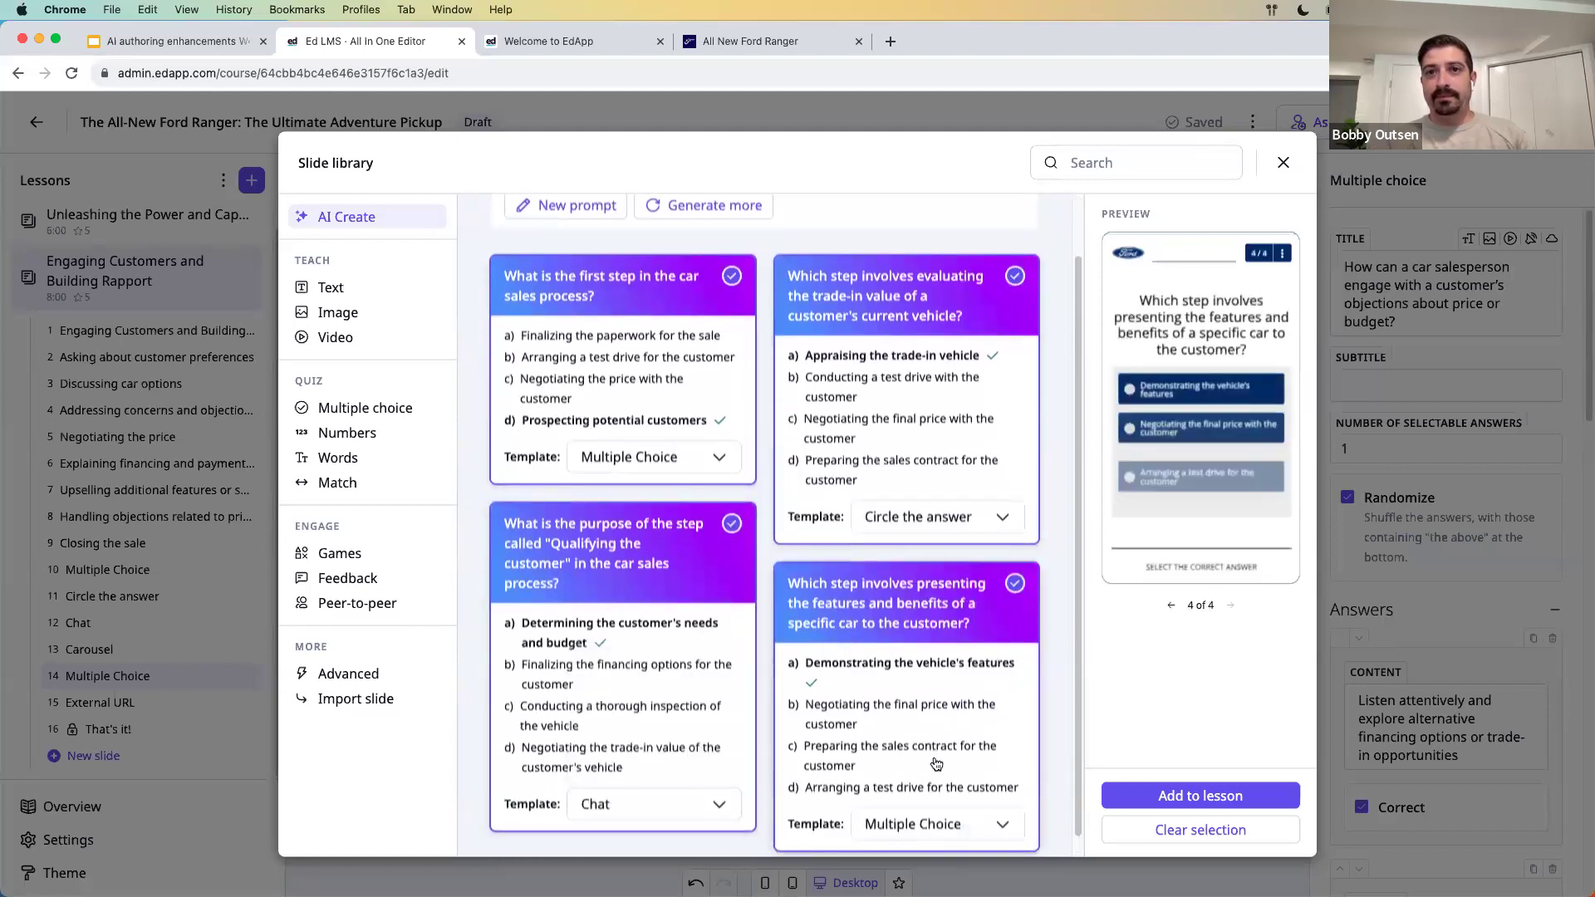
{"action": "left_click", "coordinate": [963, 824]}
{"action": "left_click", "coordinate": [930, 785]}
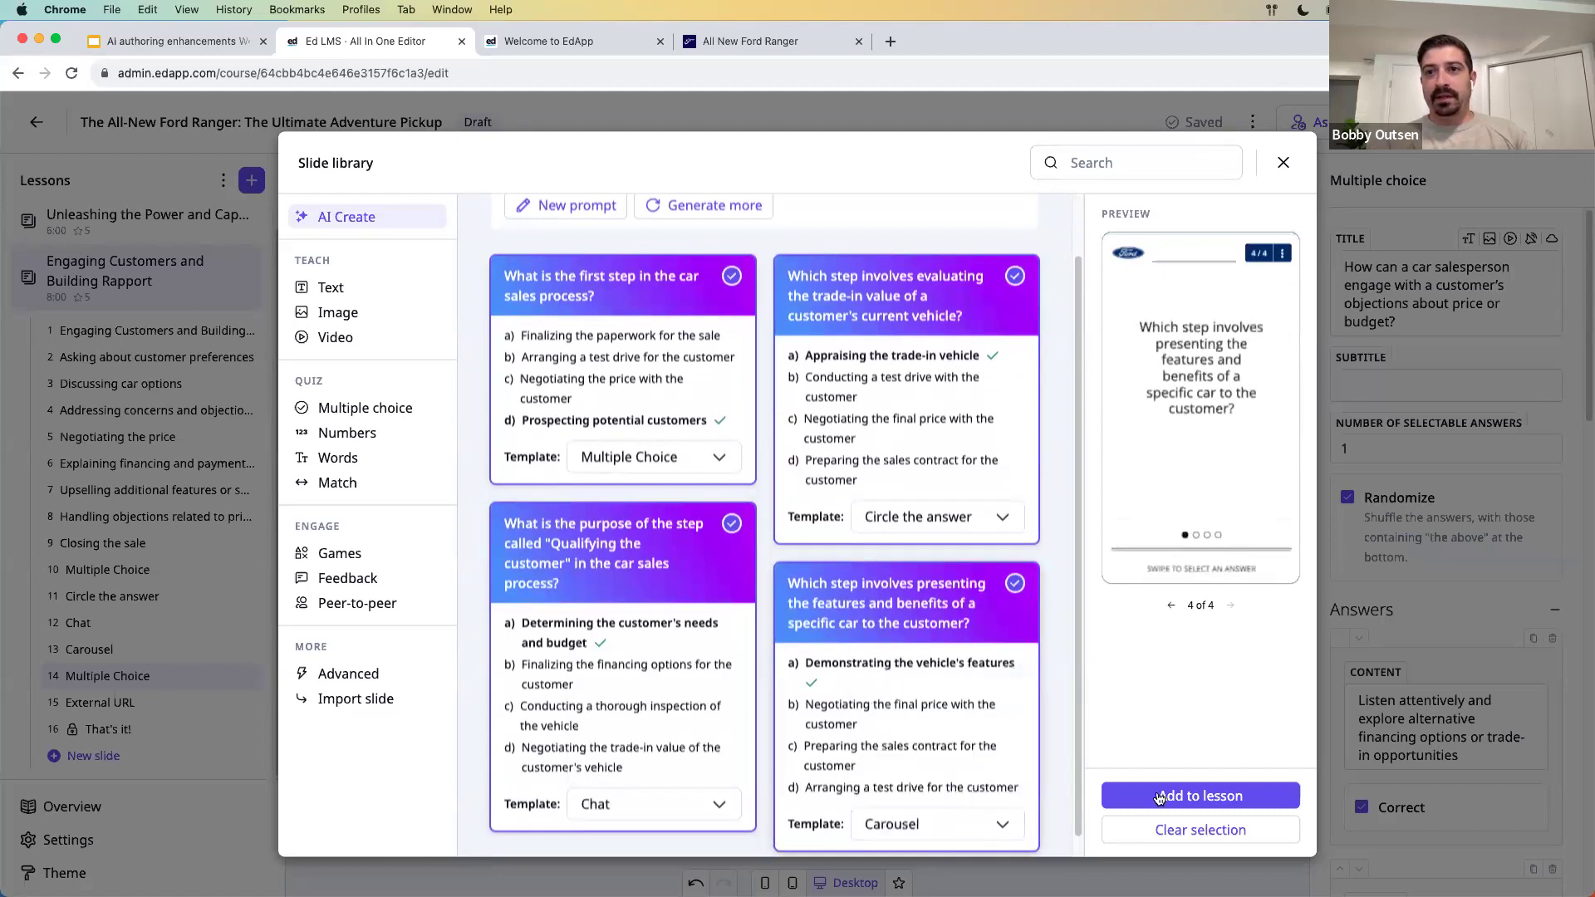
{"action": "left_click", "coordinate": [1207, 794]}
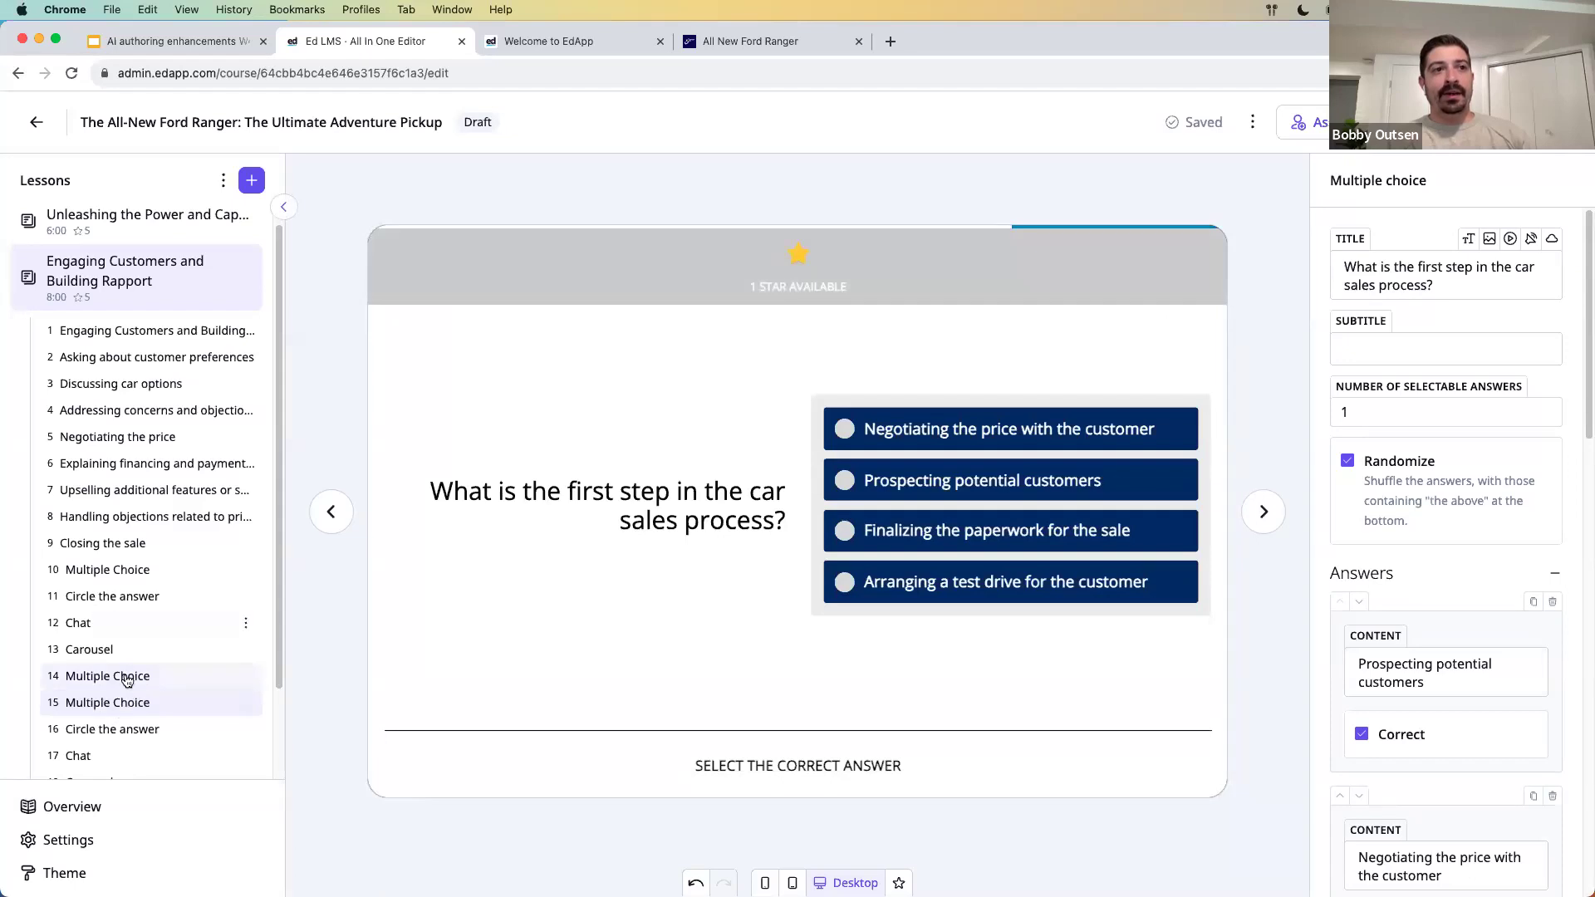
- Review the newly added Circle the answer, Chat and Carousel question slides, 16 to 18, in the sales lesson
{"action": "scroll", "coordinate": [123, 681], "scroll_direction": "down", "scroll_amount": 1}
{"action": "scroll", "coordinate": [112, 722], "scroll_direction": "down", "scroll_amount": 1}
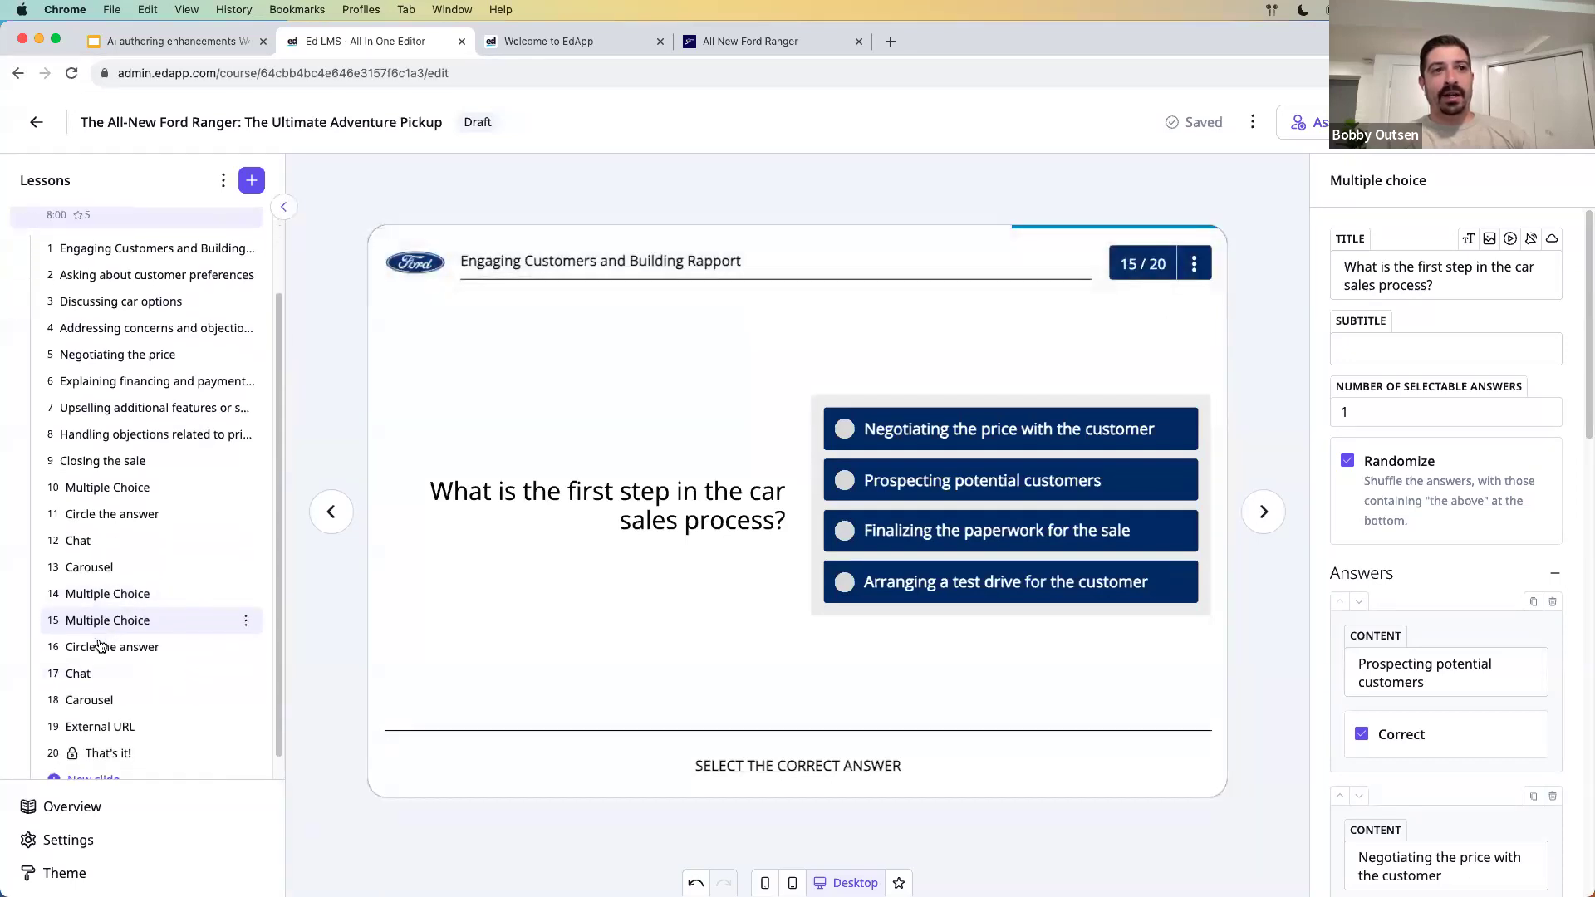
{"action": "left_click", "coordinate": [103, 648]}
{"action": "left_click", "coordinate": [100, 673]}
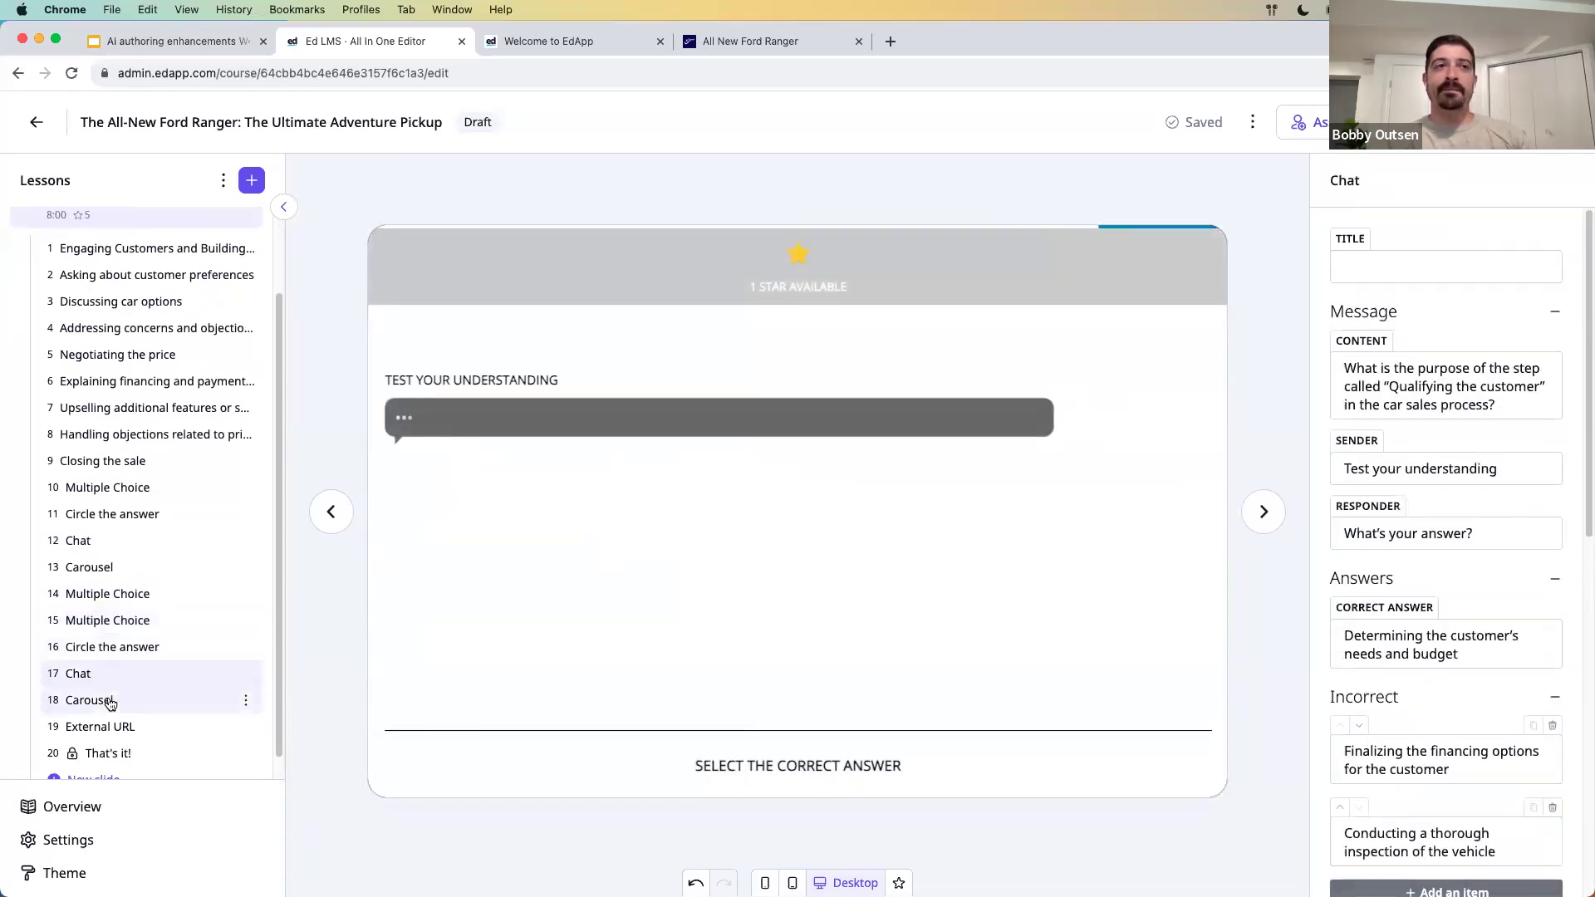
{"action": "left_click", "coordinate": [88, 700]}
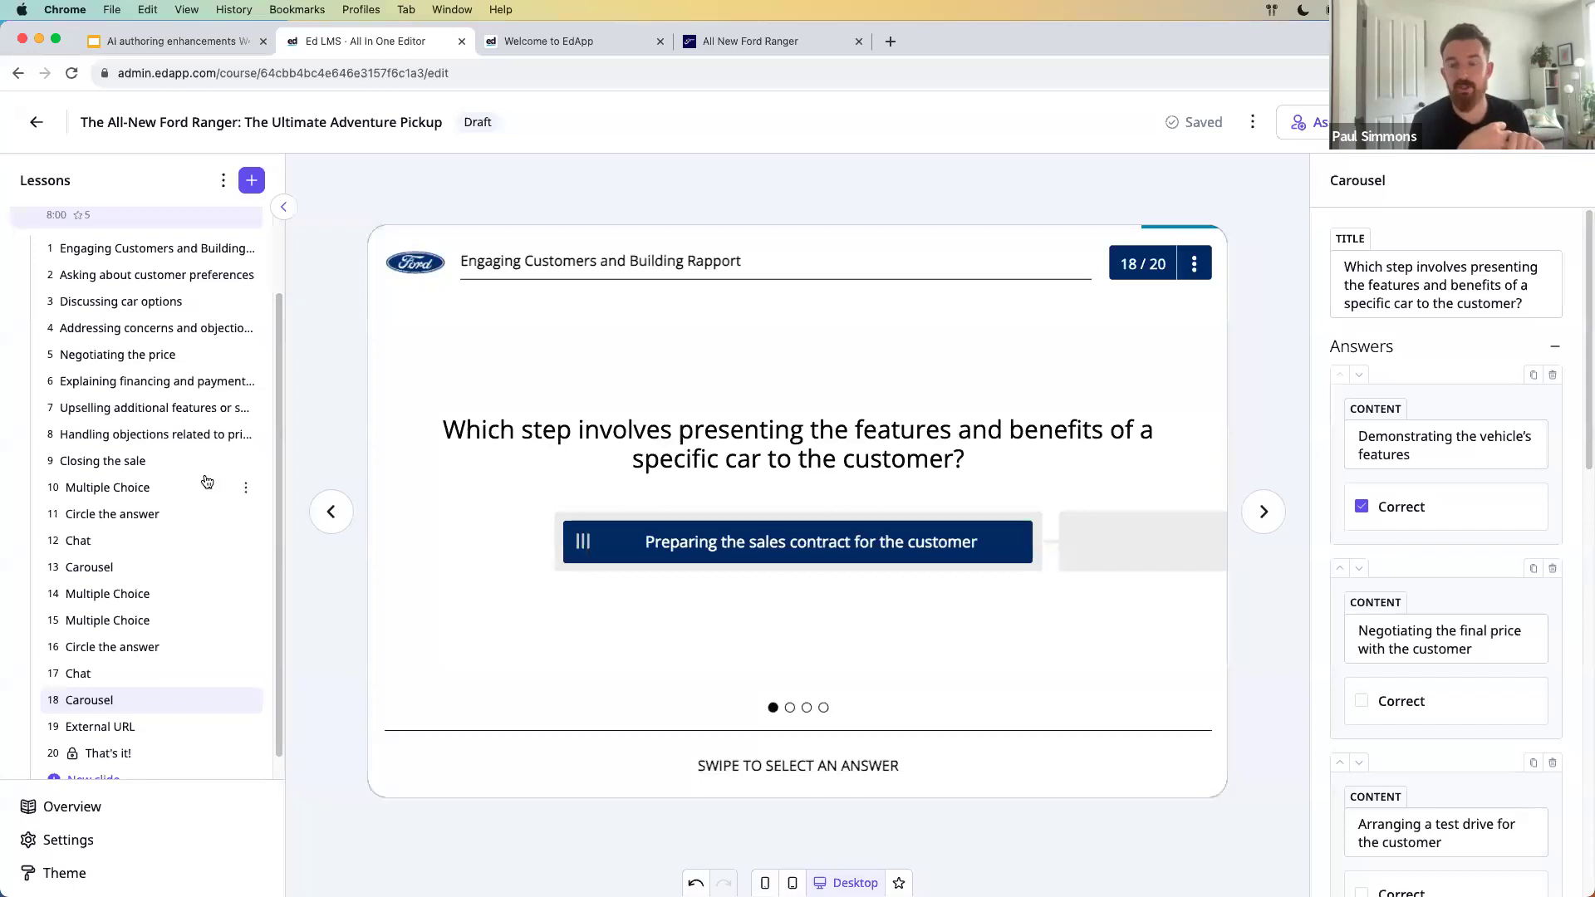
{"action": "scroll", "coordinate": [208, 481], "scroll_direction": "up", "scroll_amount": 2}
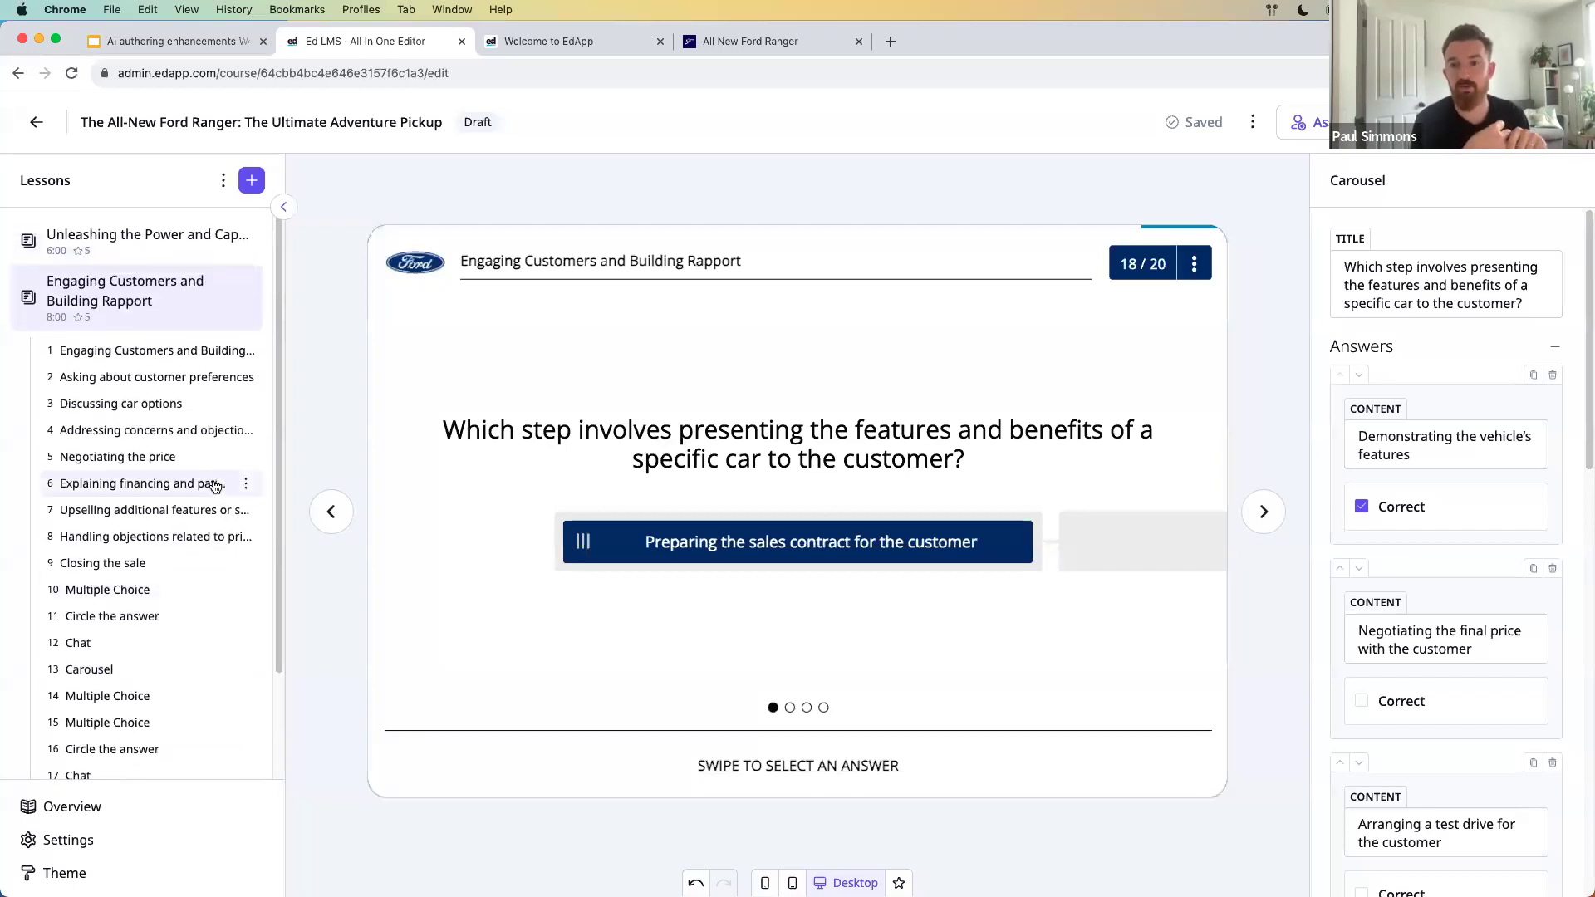
- Open slide 4, "Addressing concerns and objections", in the sales lesson and bring up the image editor for its first image
{"action": "left_click", "coordinate": [150, 457]}
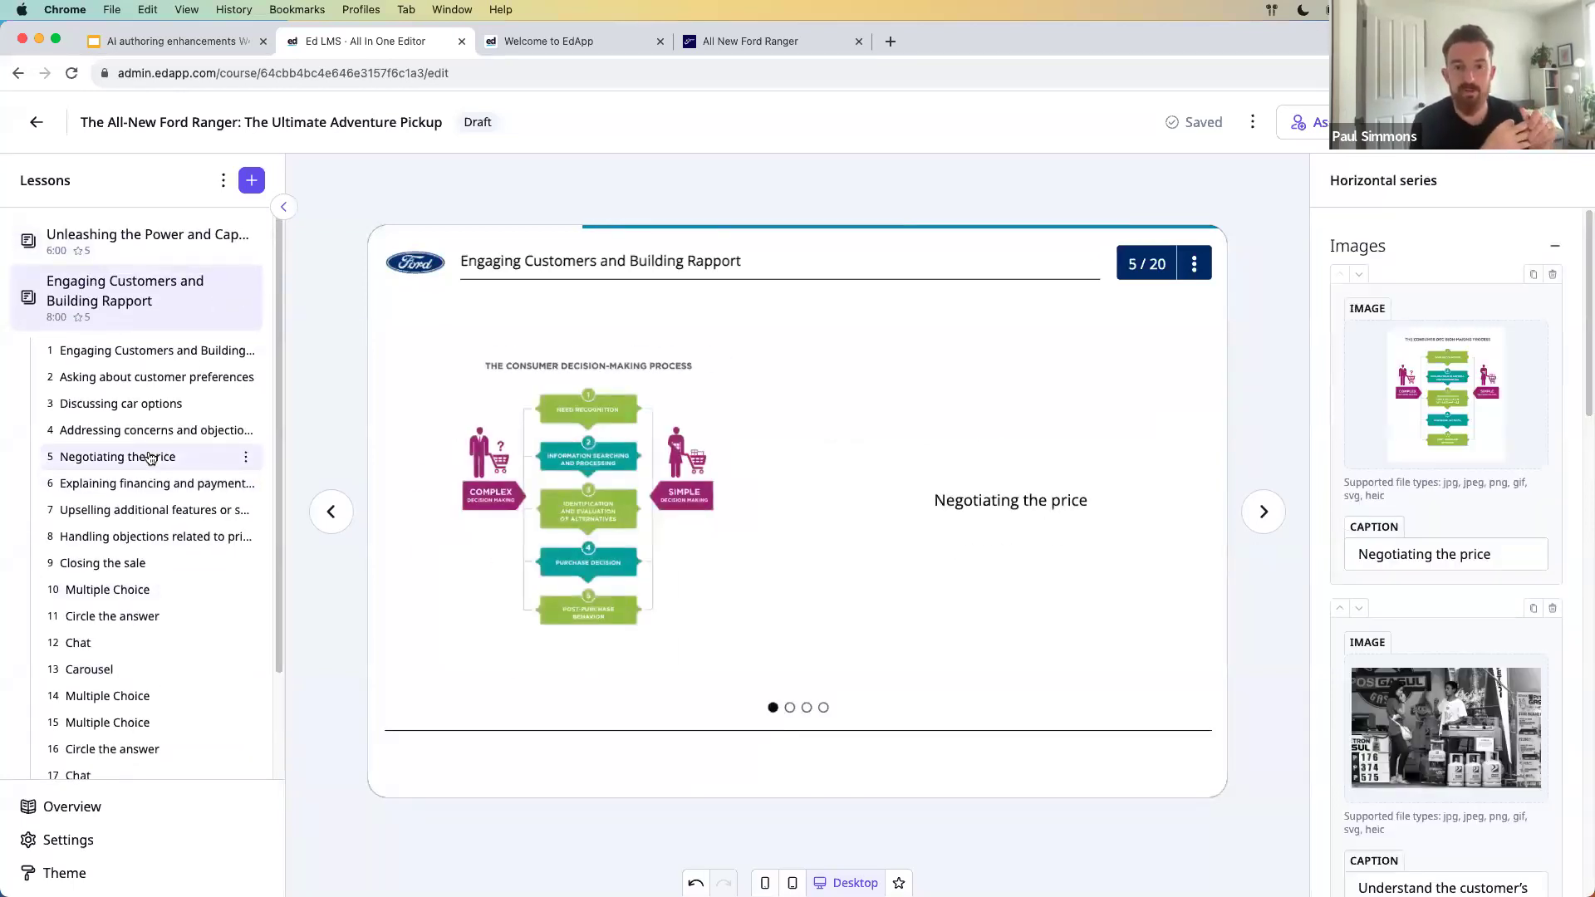
{"action": "left_click", "coordinate": [146, 428]}
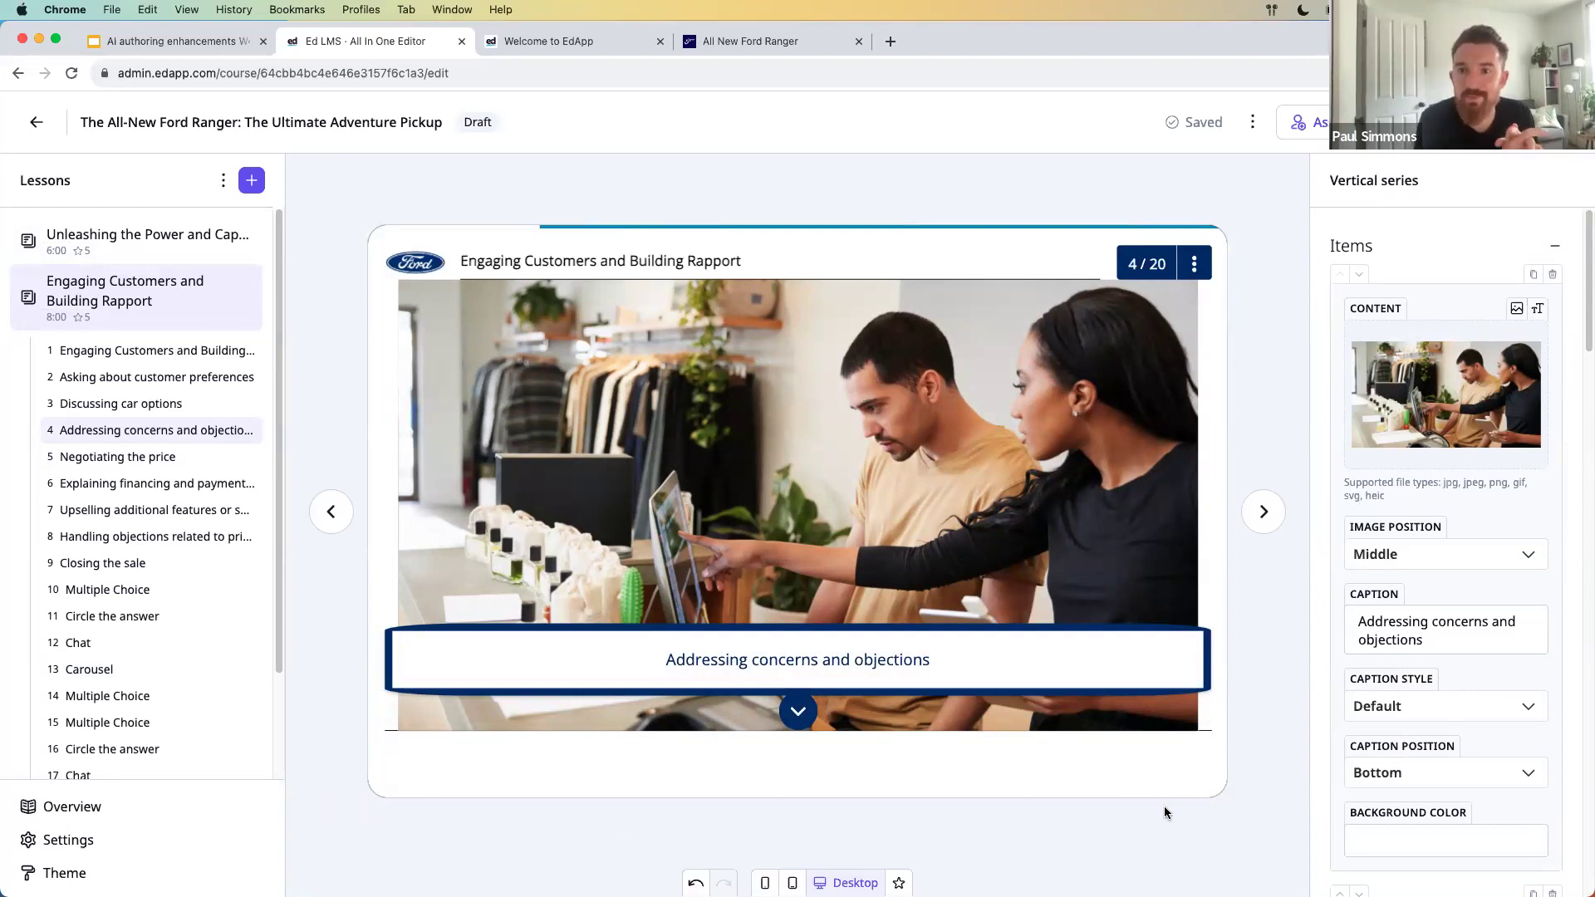
{"action": "mouse_move", "coordinate": [1460, 423]}
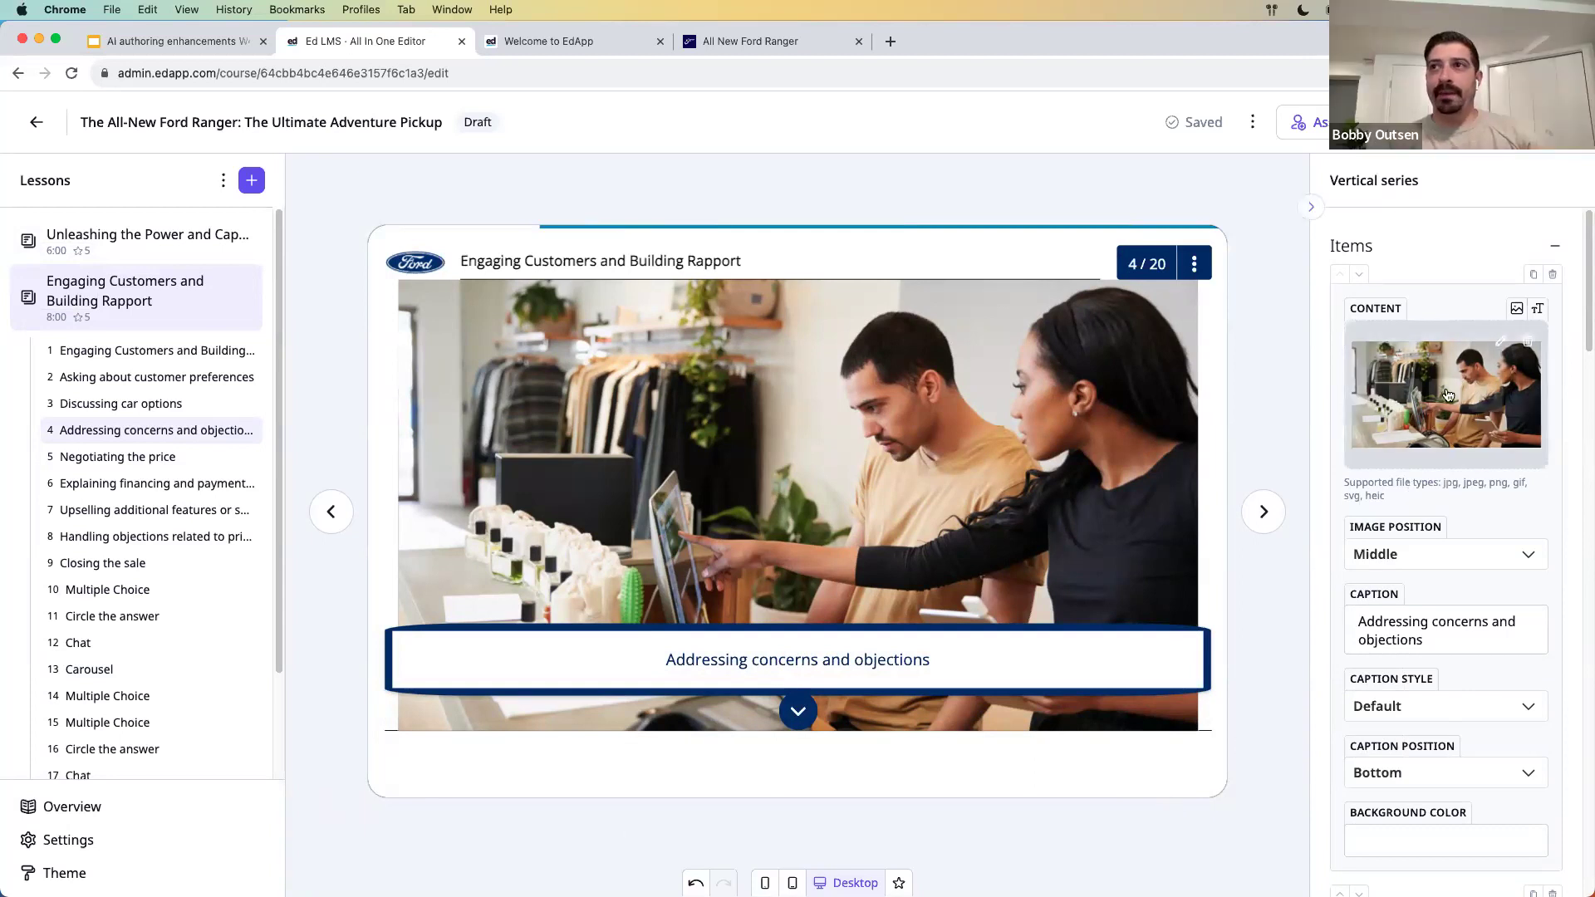
{"action": "left_click", "coordinate": [1502, 342]}
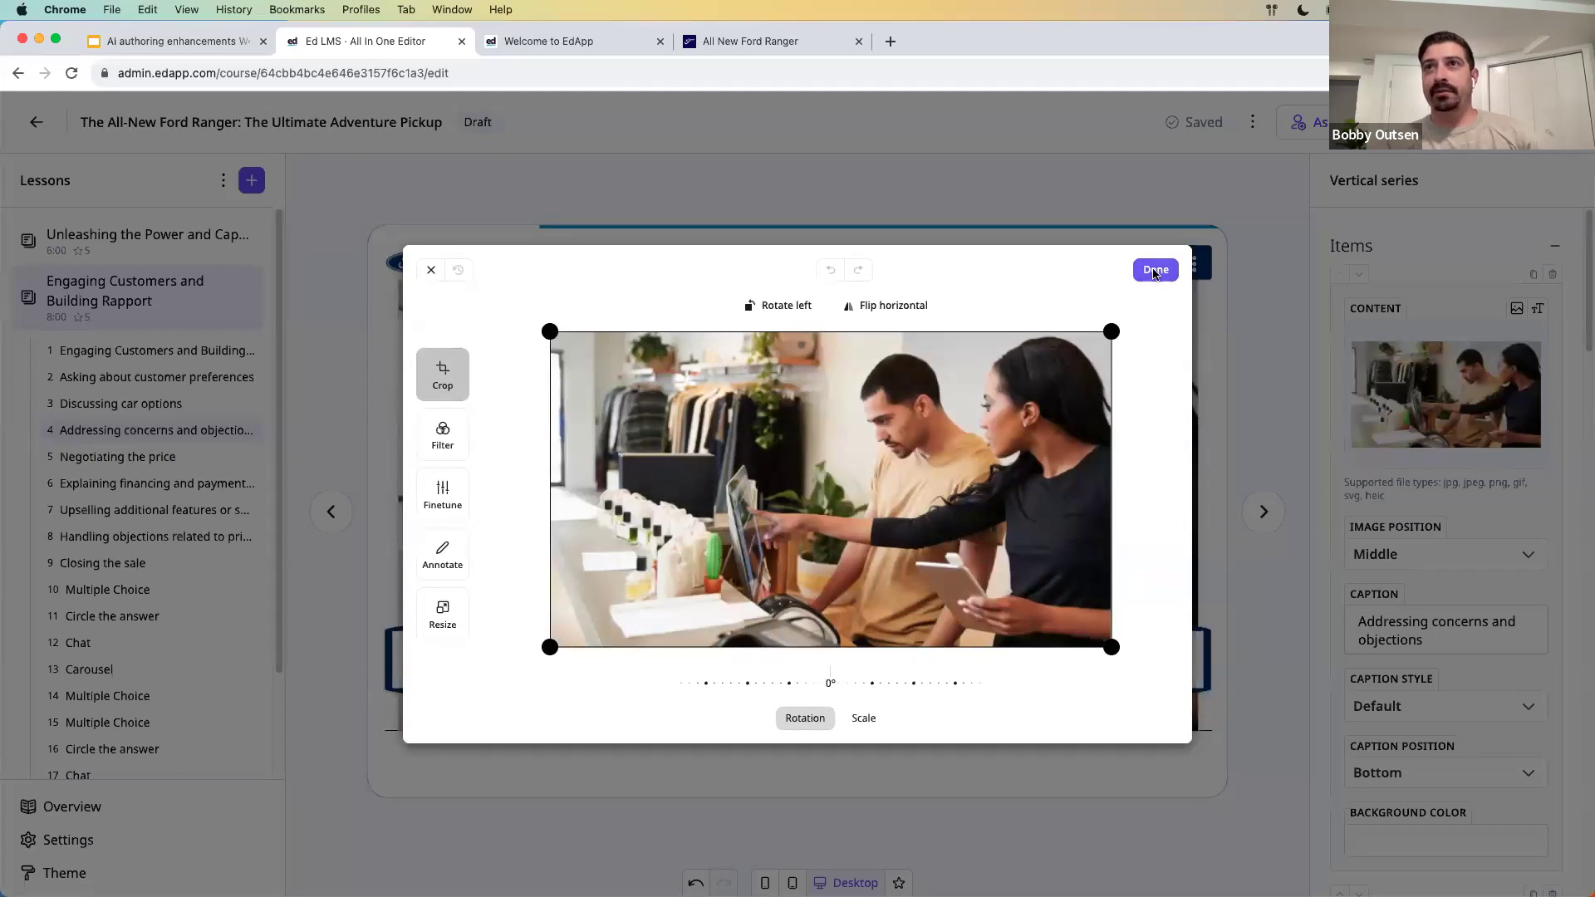
{"action": "left_click", "coordinate": [1156, 269]}
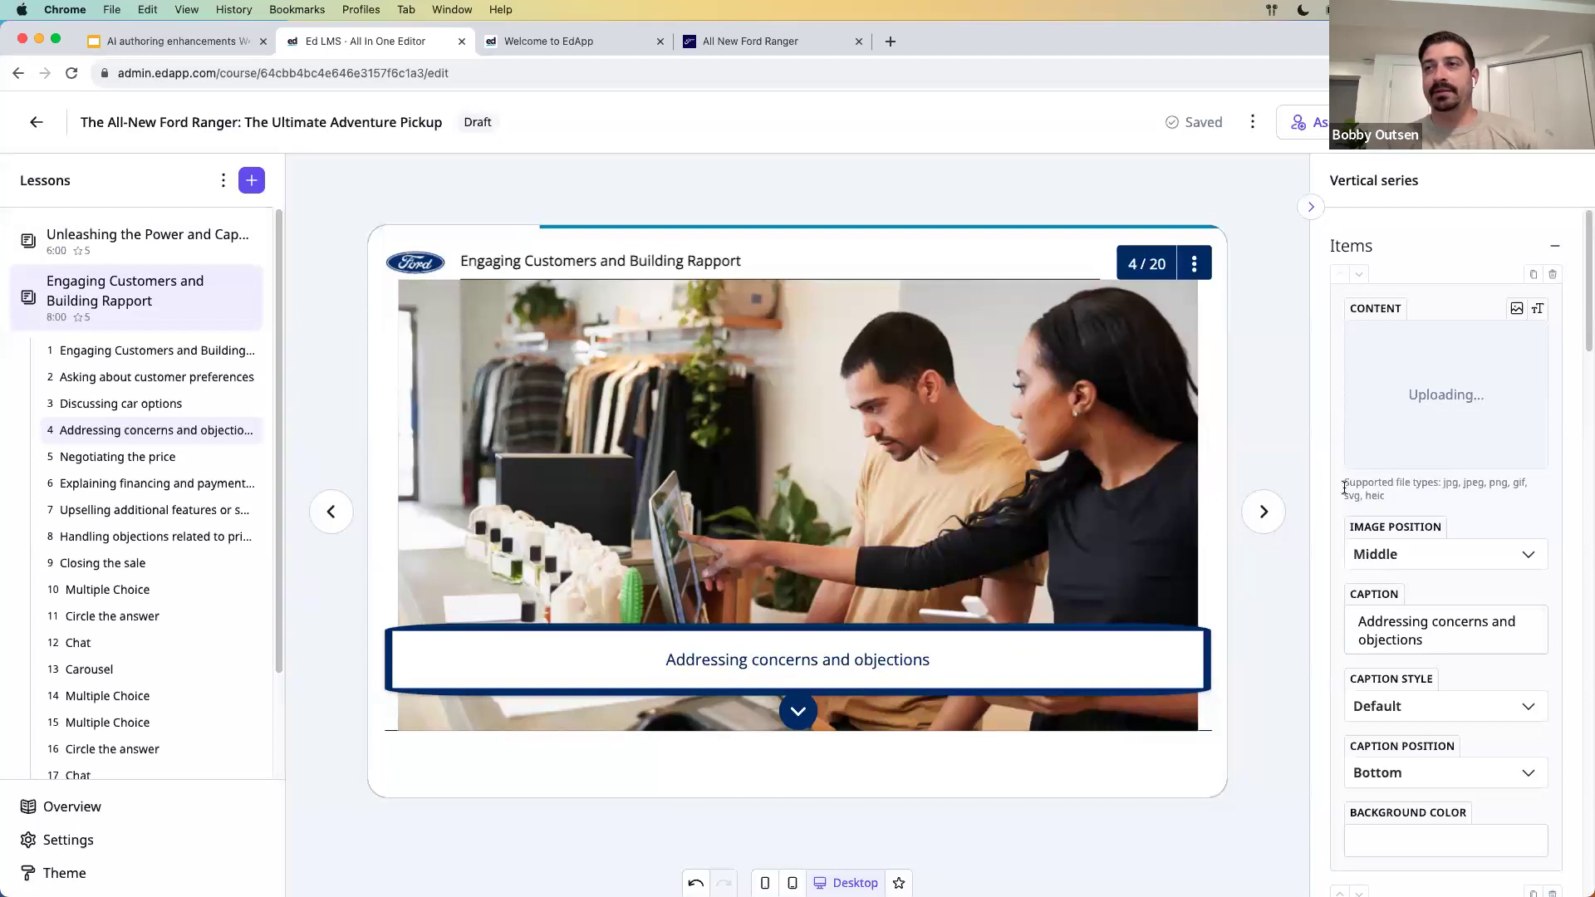
{"action": "left_click", "coordinate": [107, 458]}
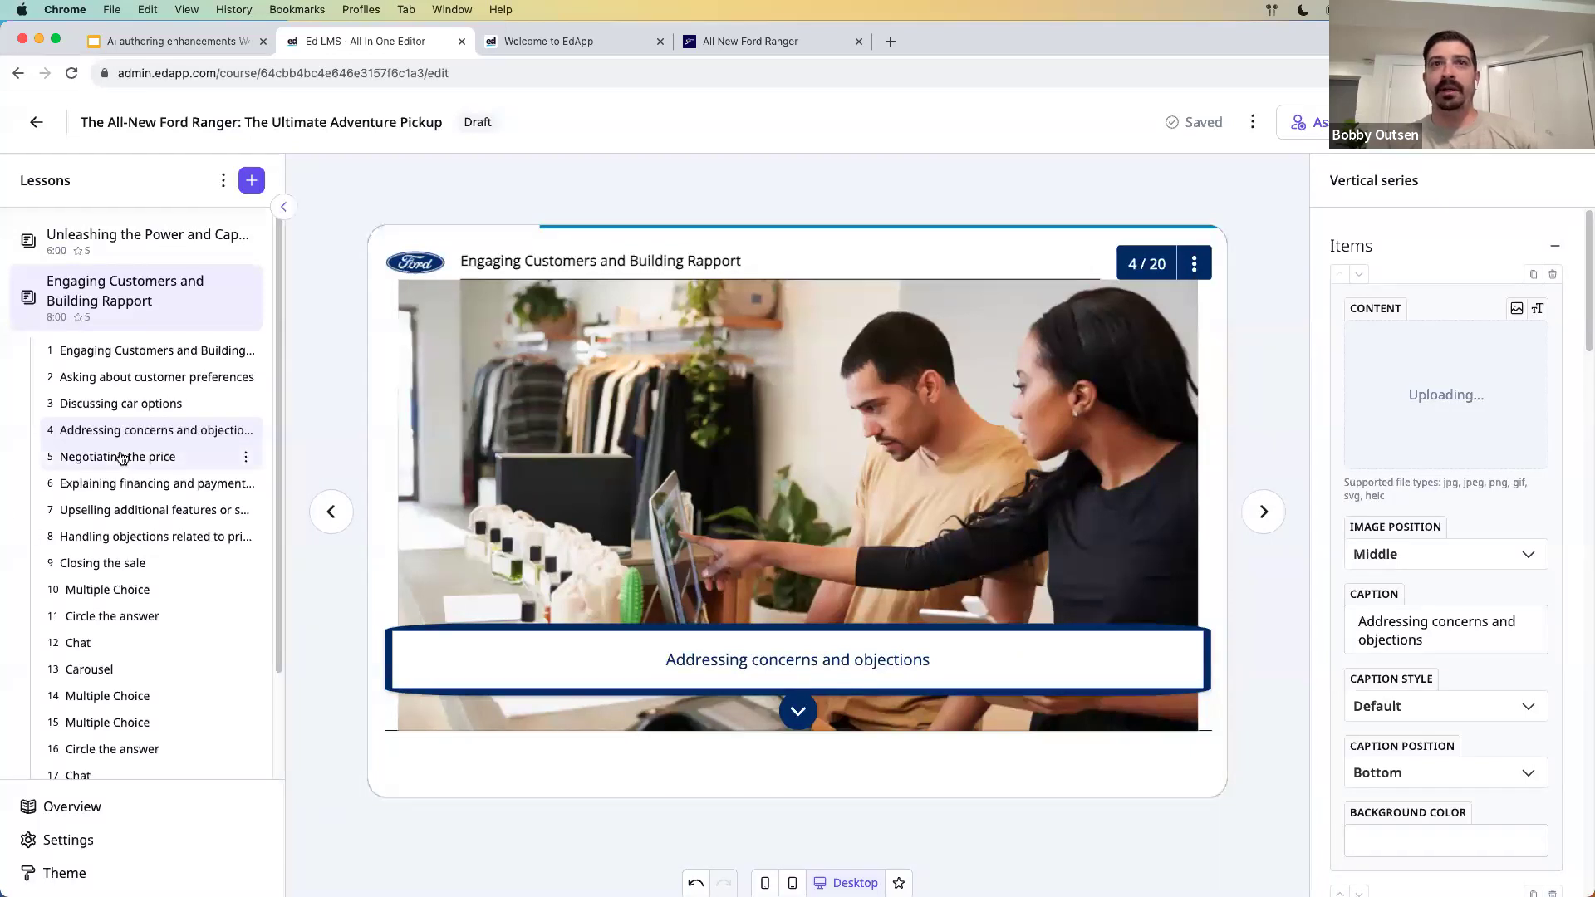
{"action": "mouse_move", "coordinate": [1449, 378]}
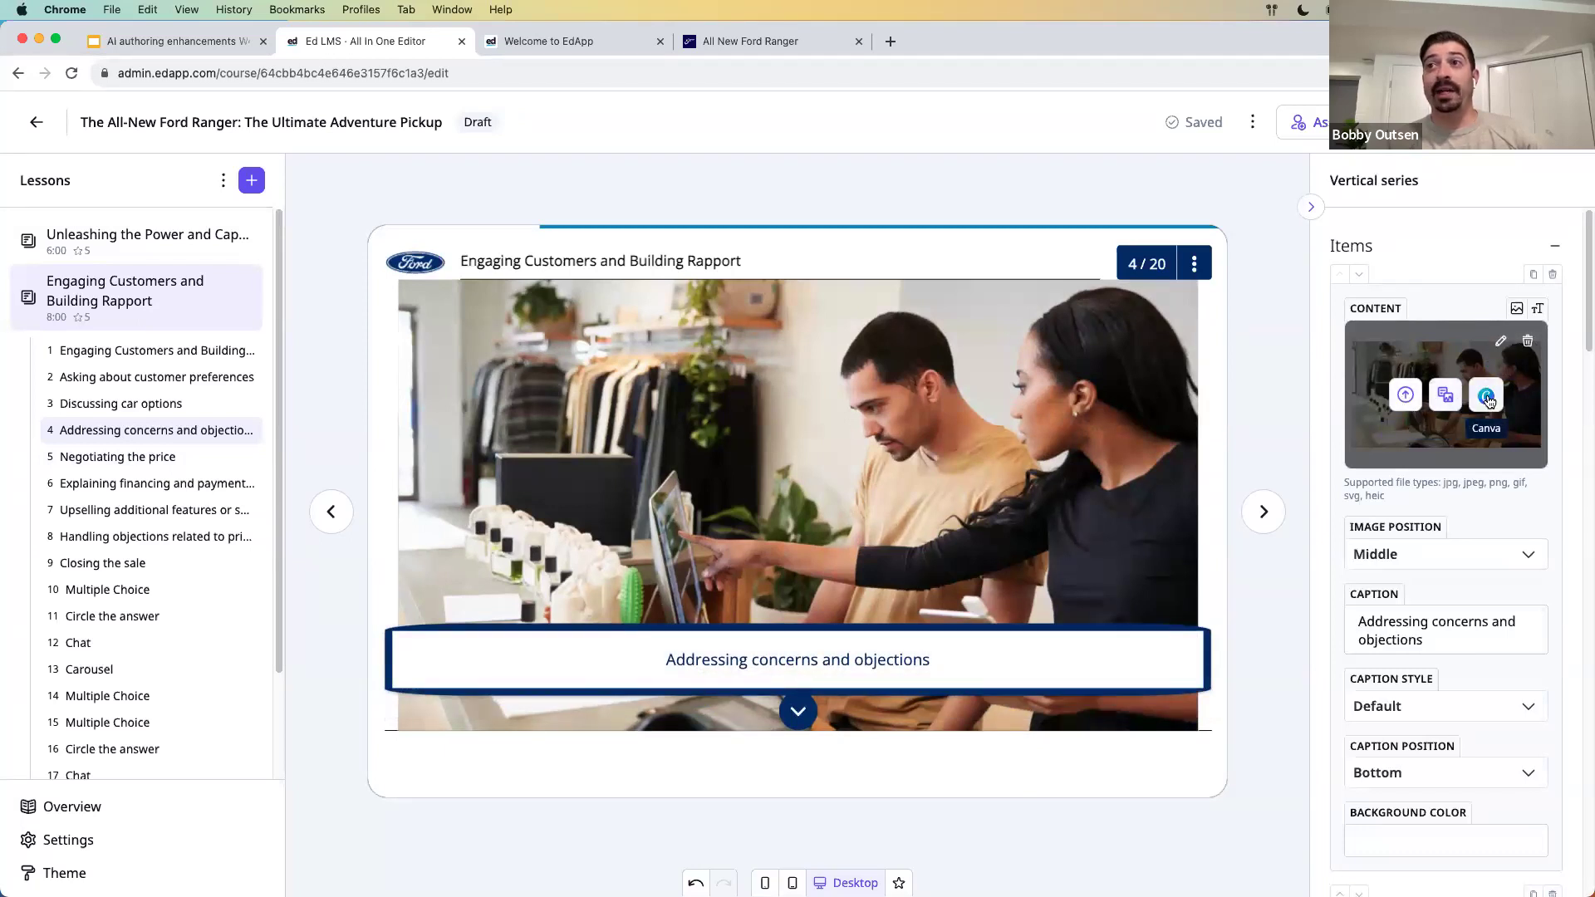
{"action": "left_click", "coordinate": [1503, 344]}
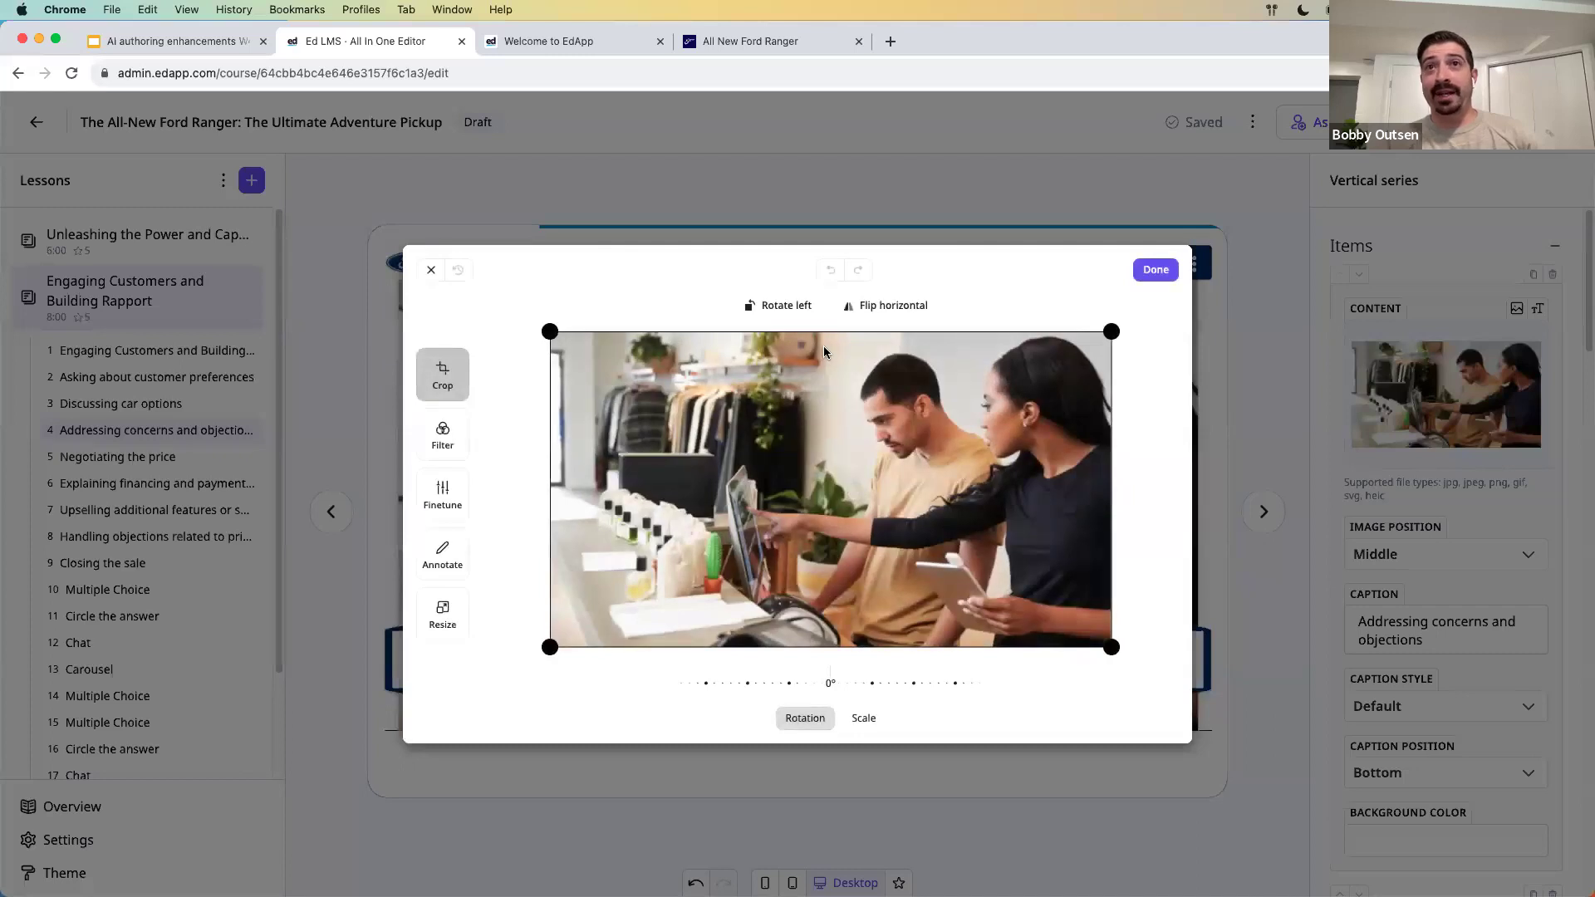
- Try rotating the slide image to the left, and revert it to its original orientation
{"action": "left_click", "coordinate": [773, 308]}
{"action": "left_click", "coordinate": [773, 312]}
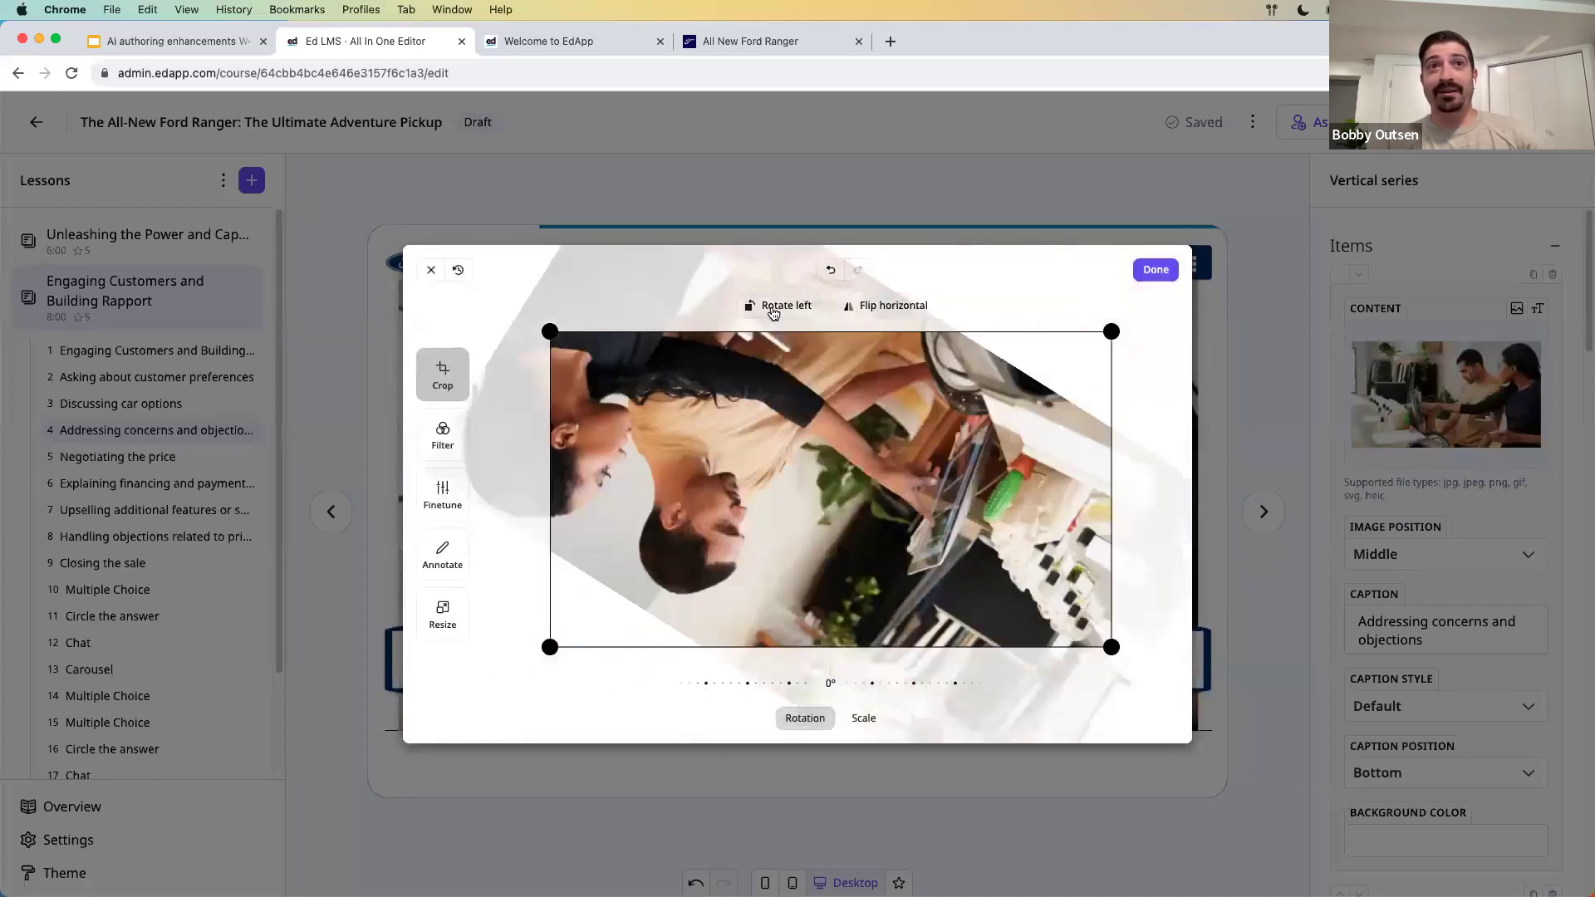
{"action": "left_click", "coordinate": [773, 312]}
{"action": "left_click", "coordinate": [459, 271]}
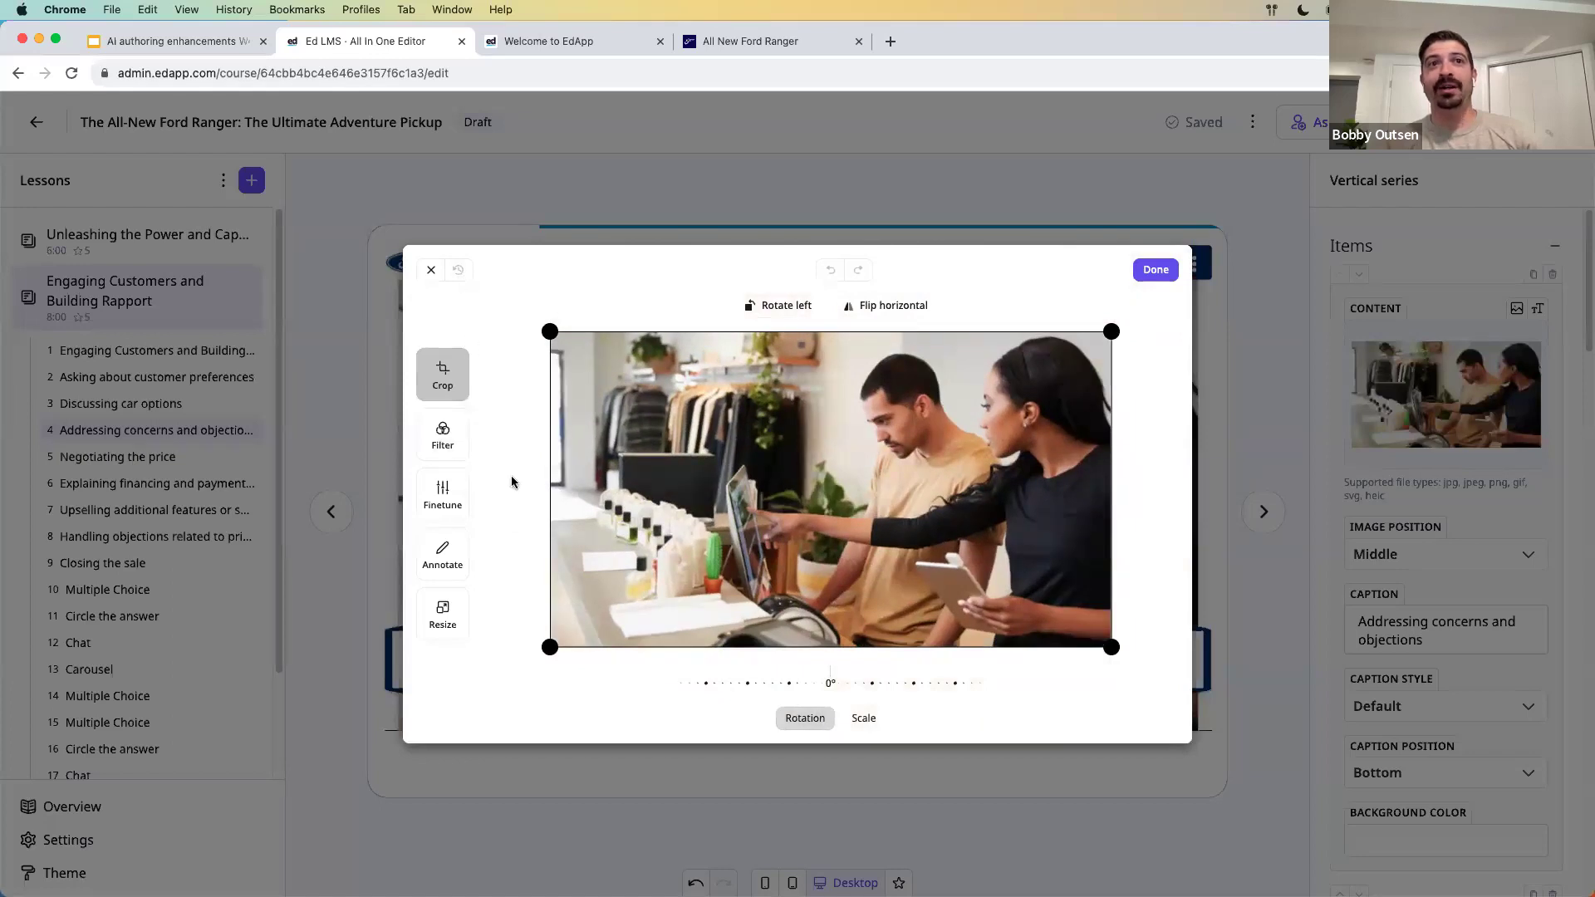
- Try the colour filters on the image, keep the Warm filter, and view the finetune adjustments
{"action": "left_click", "coordinate": [447, 447]}
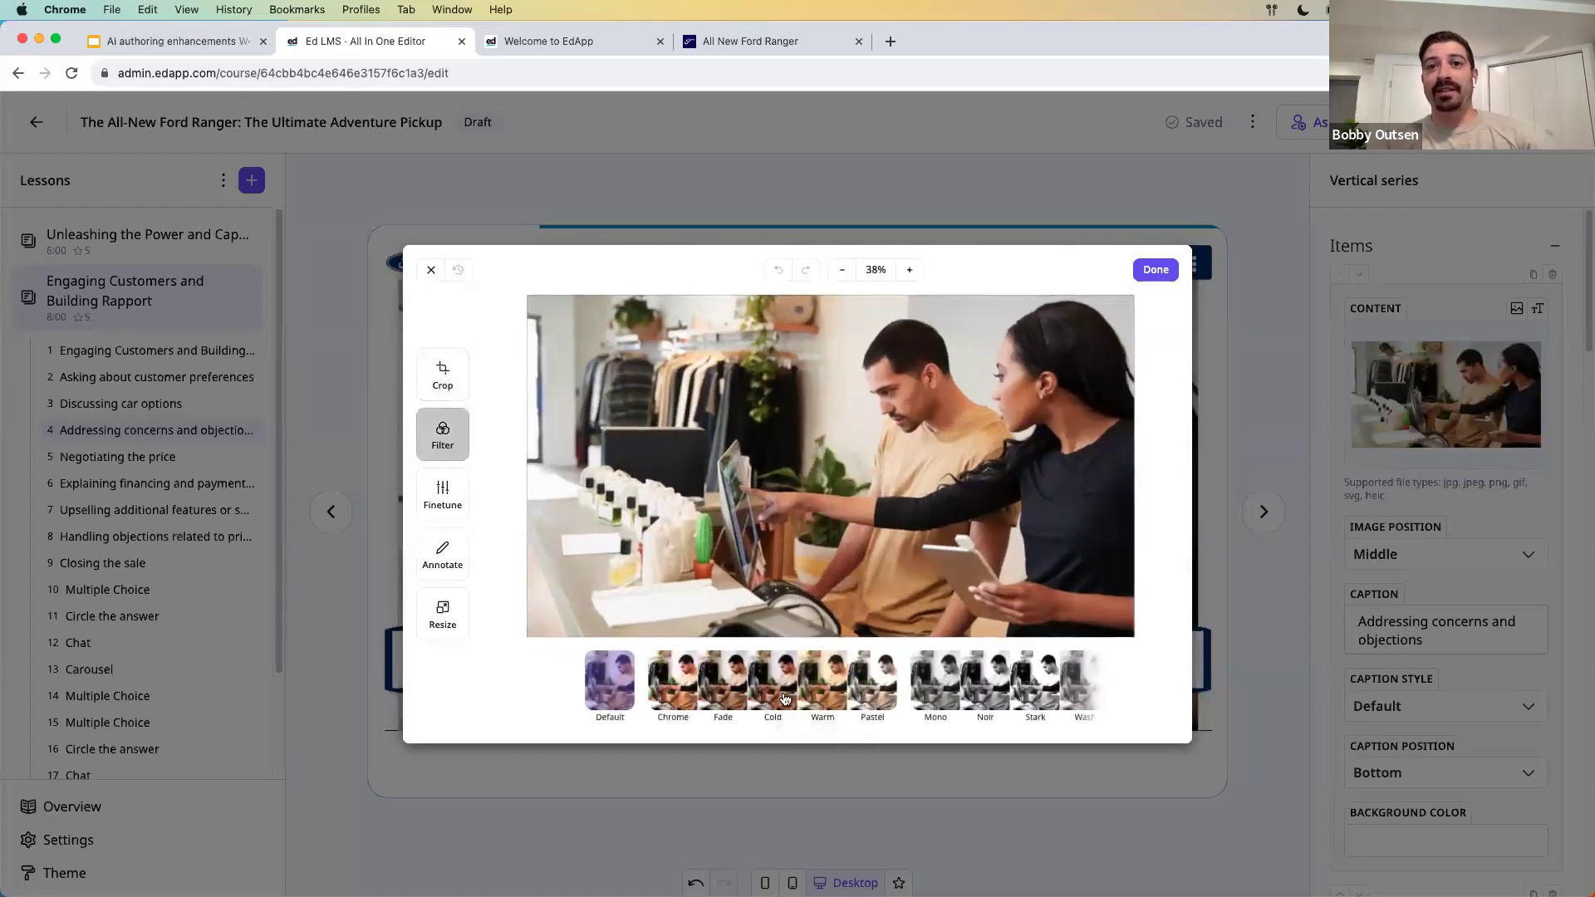
{"action": "left_click", "coordinate": [819, 685]}
{"action": "left_click", "coordinate": [777, 686]}
{"action": "left_click", "coordinate": [802, 686]}
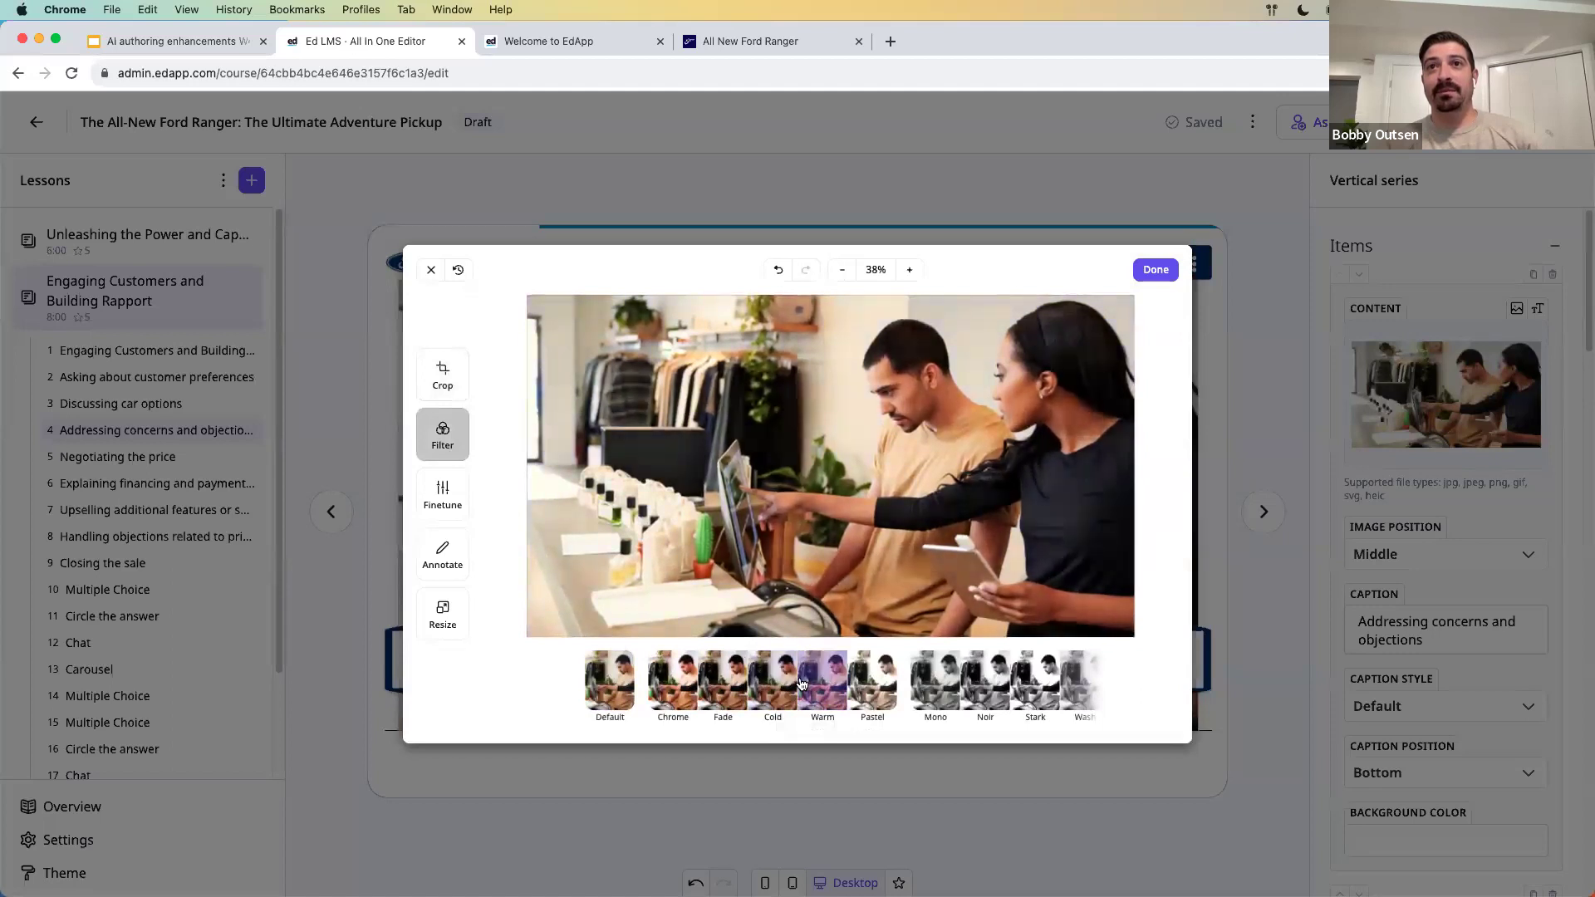
{"action": "left_click", "coordinate": [448, 494]}
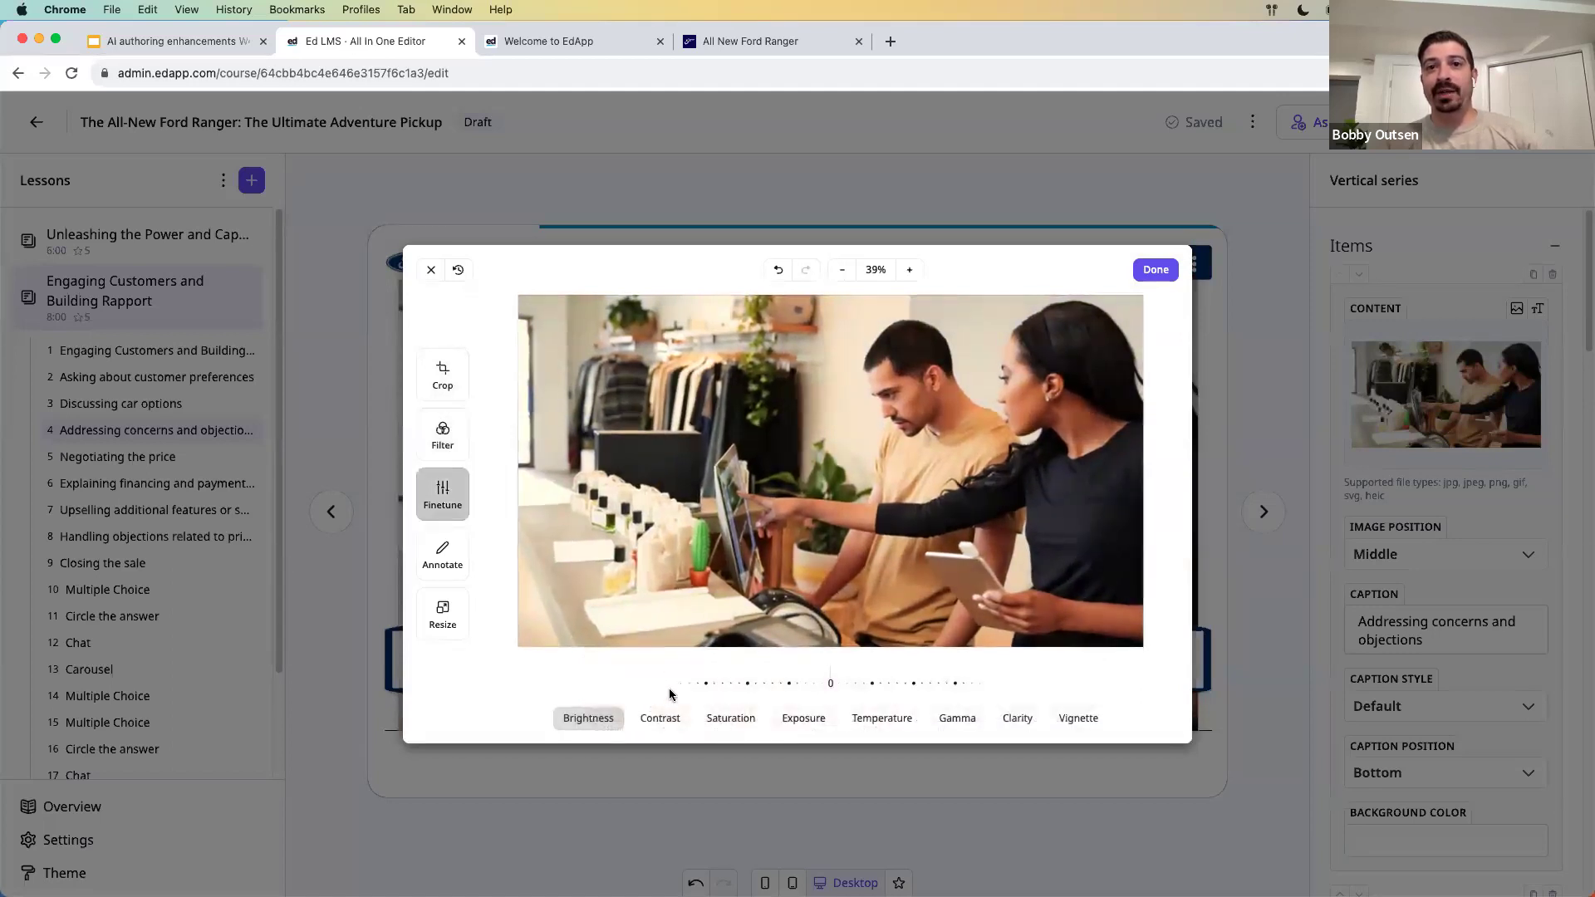
- Annotate the image with a red arrow of Medium small line width, running from the clothing rack to the monitor
{"action": "left_click", "coordinate": [443, 558]}
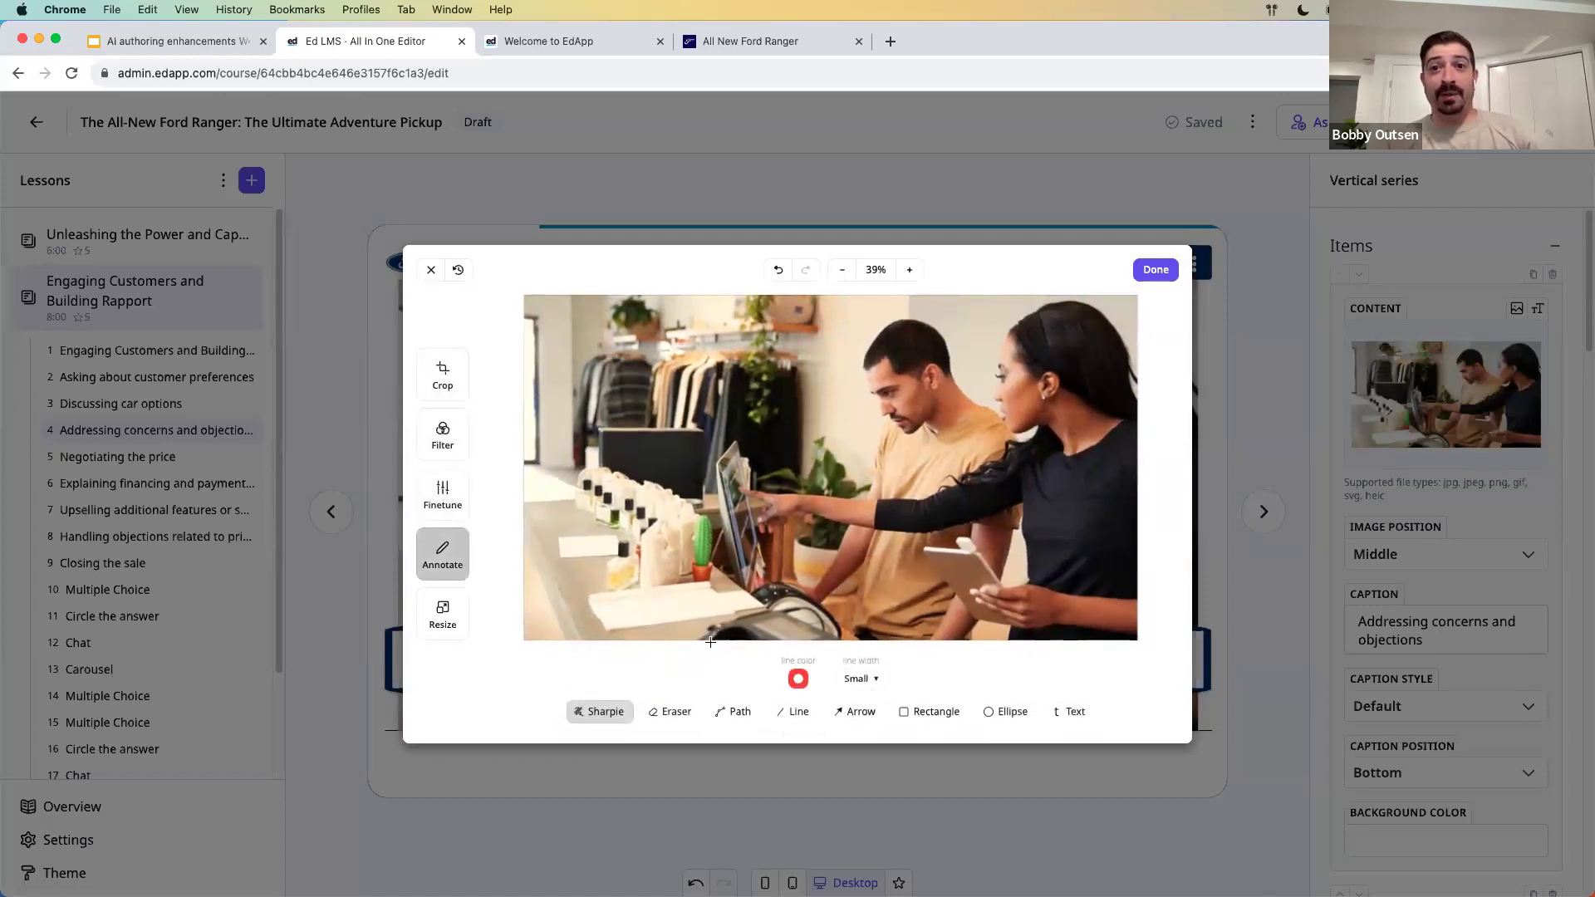
{"action": "left_click", "coordinate": [856, 716]}
{"action": "left_click", "coordinate": [780, 679]}
{"action": "left_click", "coordinate": [763, 544]}
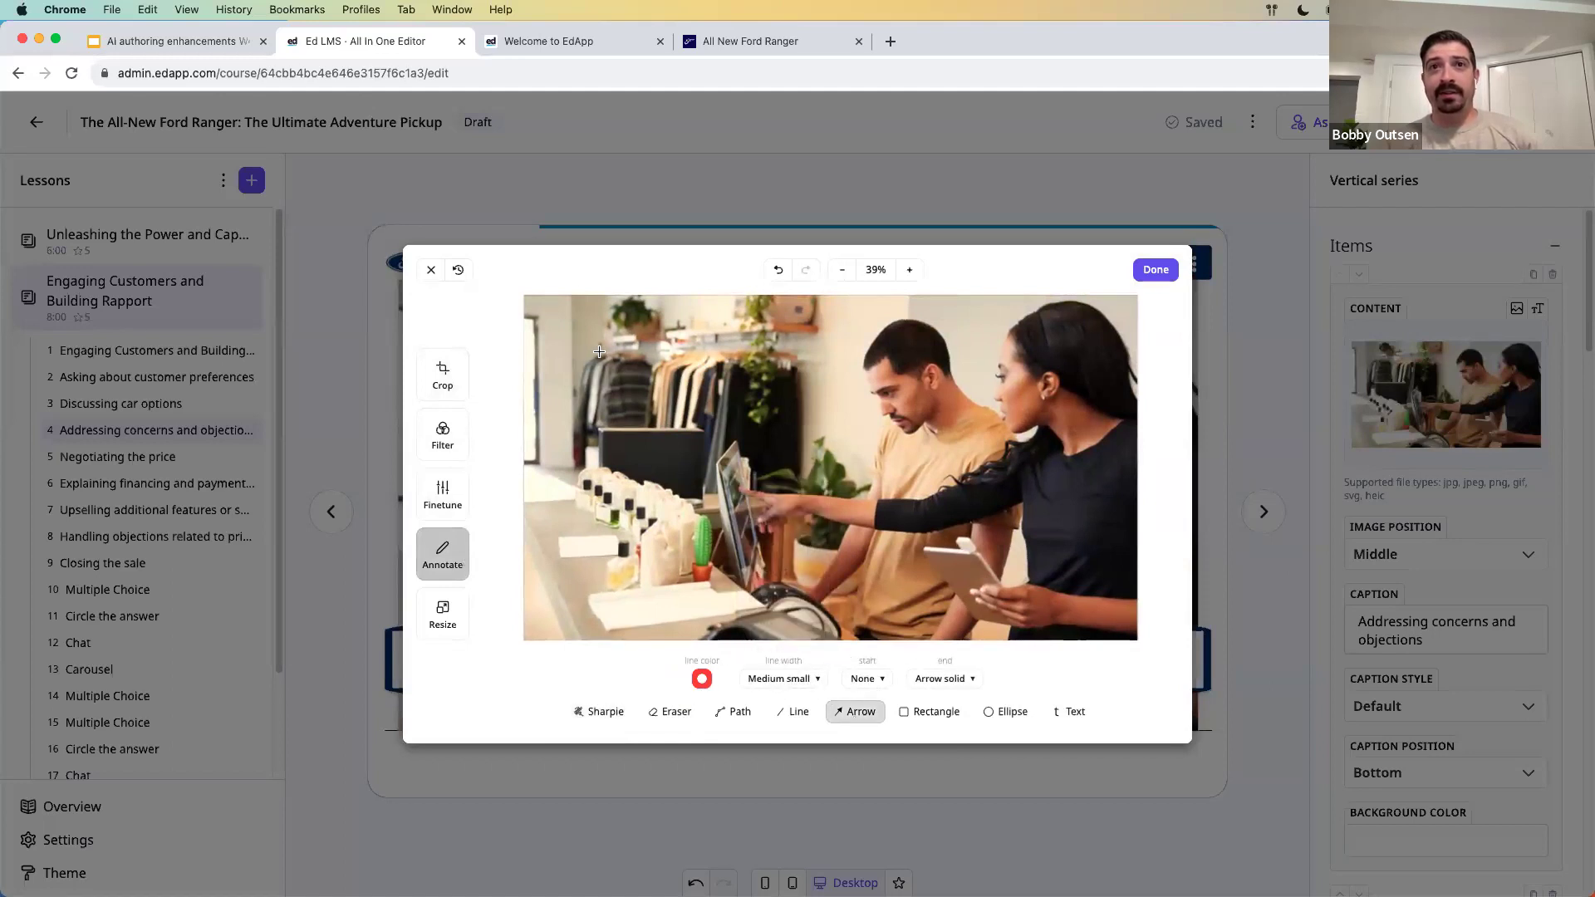
{"action": "left_click_drag", "start_coordinate": [578, 357], "coordinate": [718, 447]}
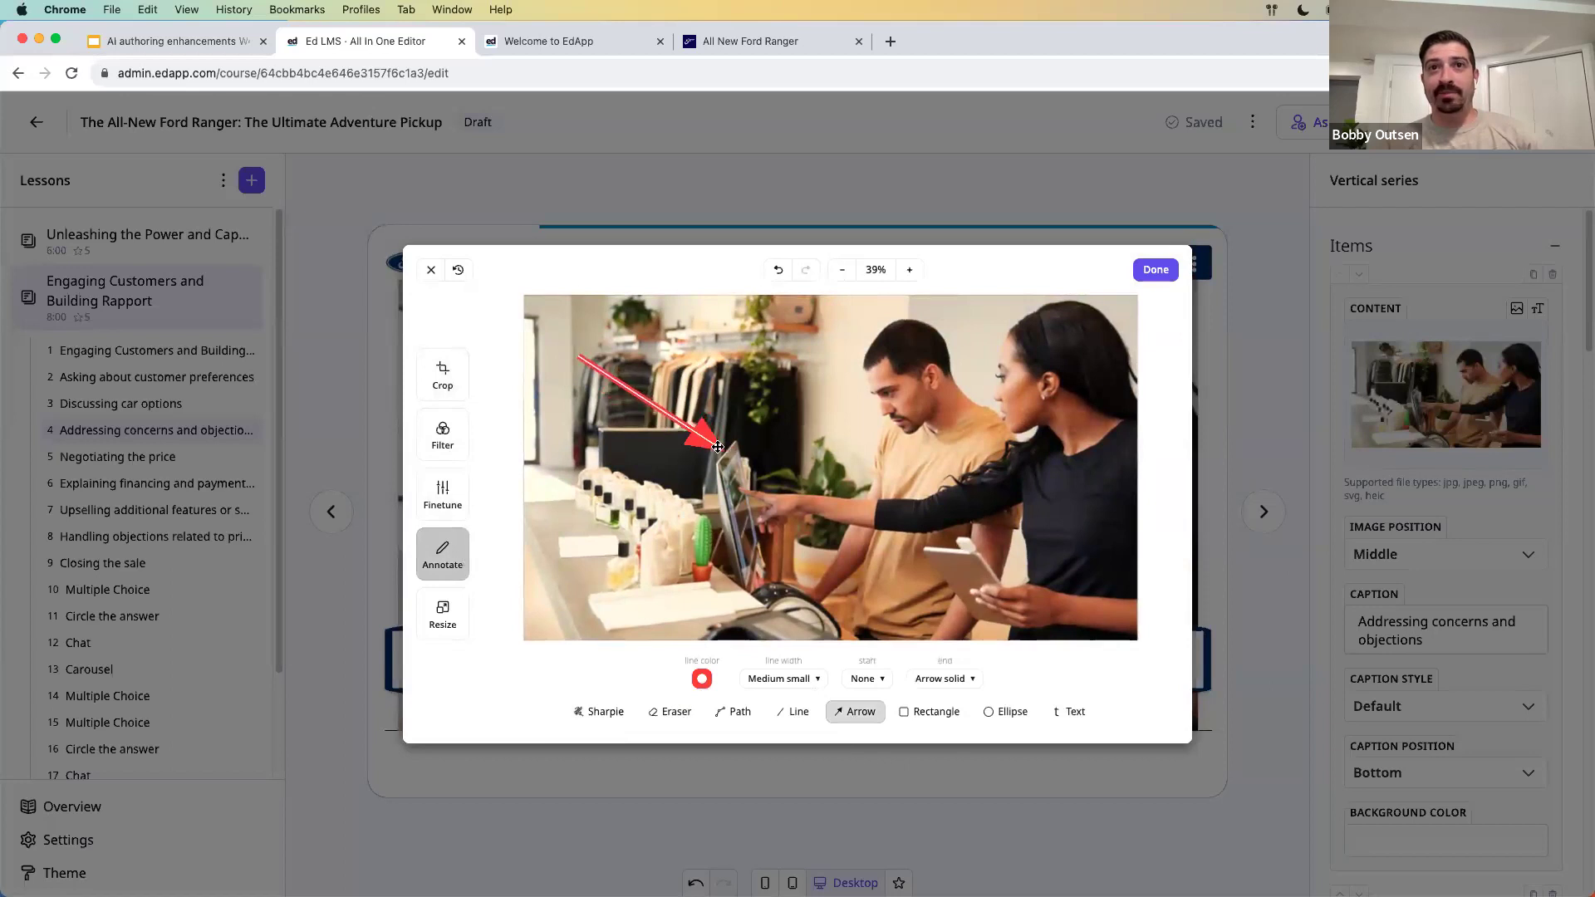
- Recolour the arrow annotation dark green
{"action": "left_click", "coordinate": [701, 678]}
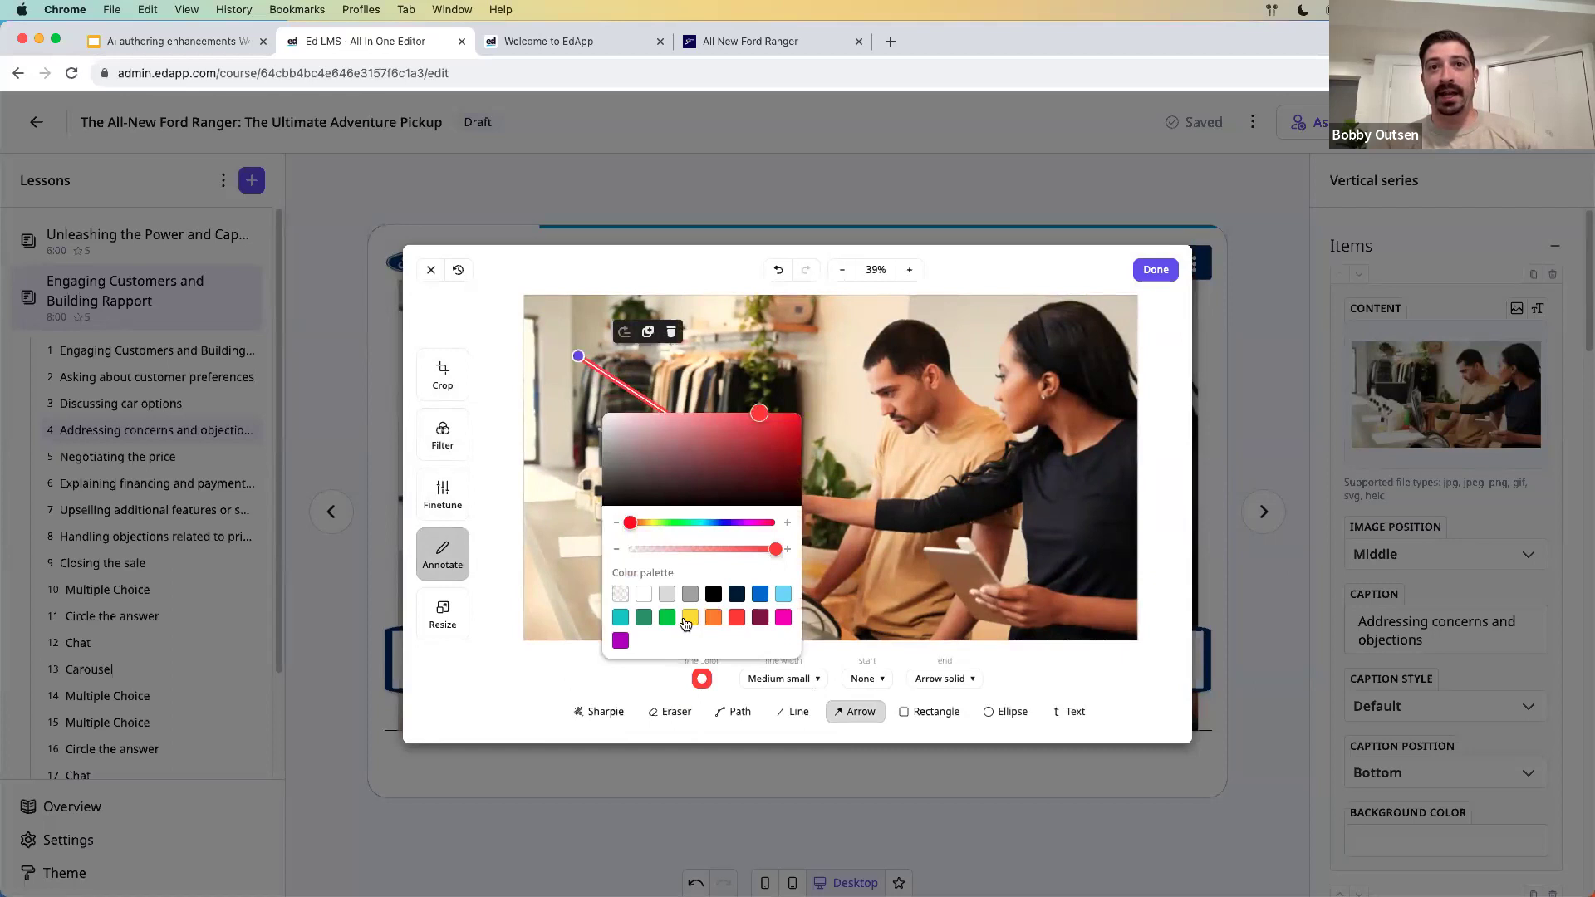
{"action": "left_click", "coordinate": [666, 618]}
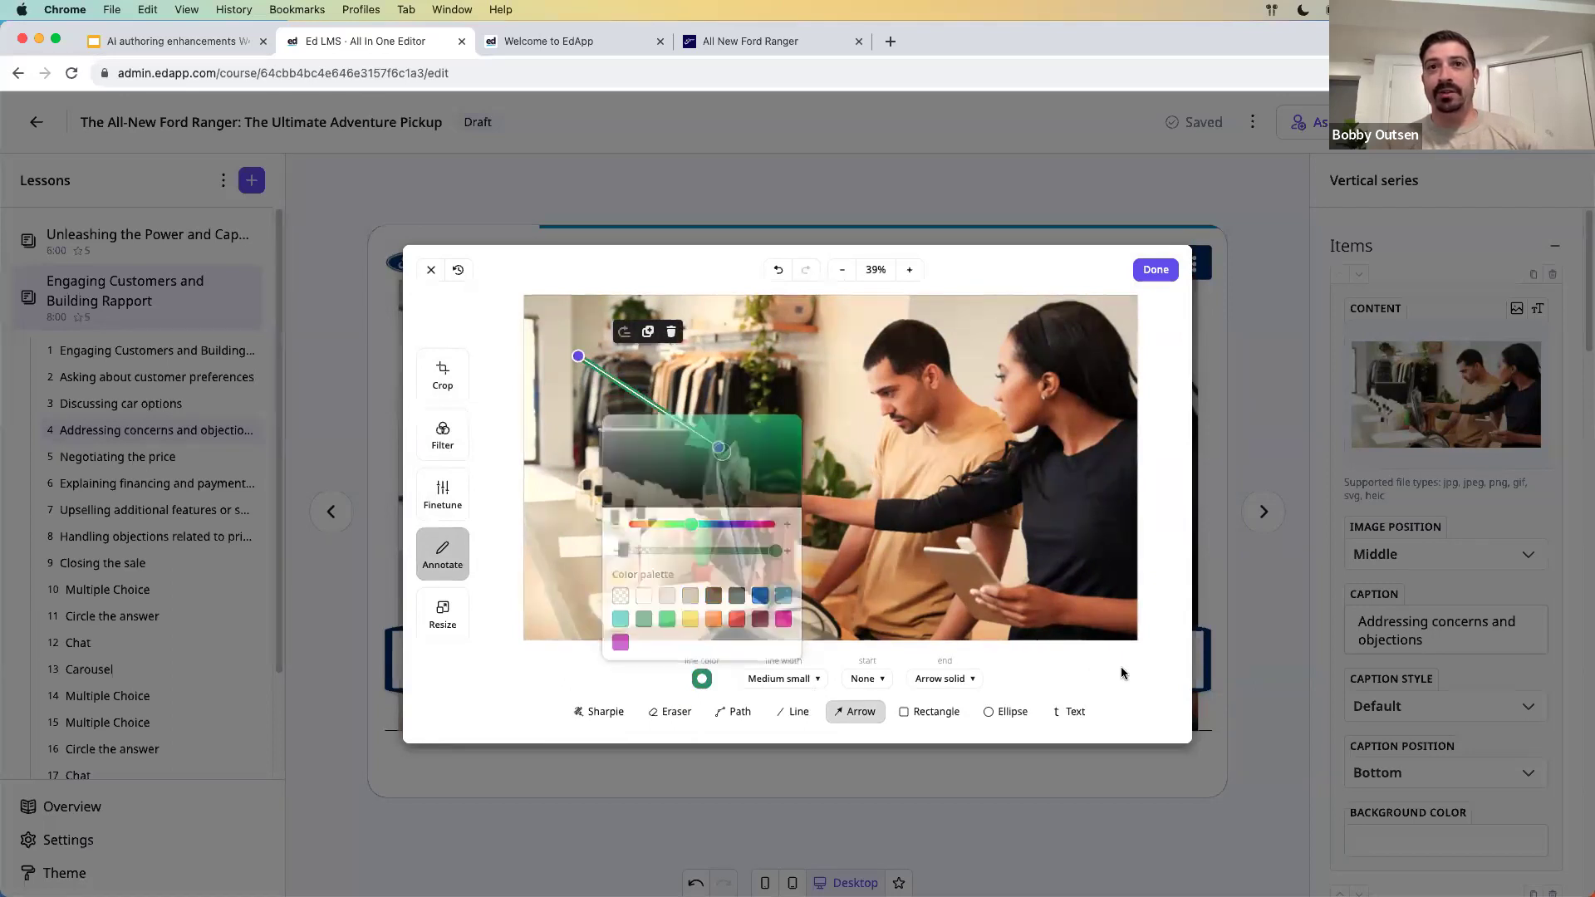
{"action": "left_click", "coordinate": [999, 582]}
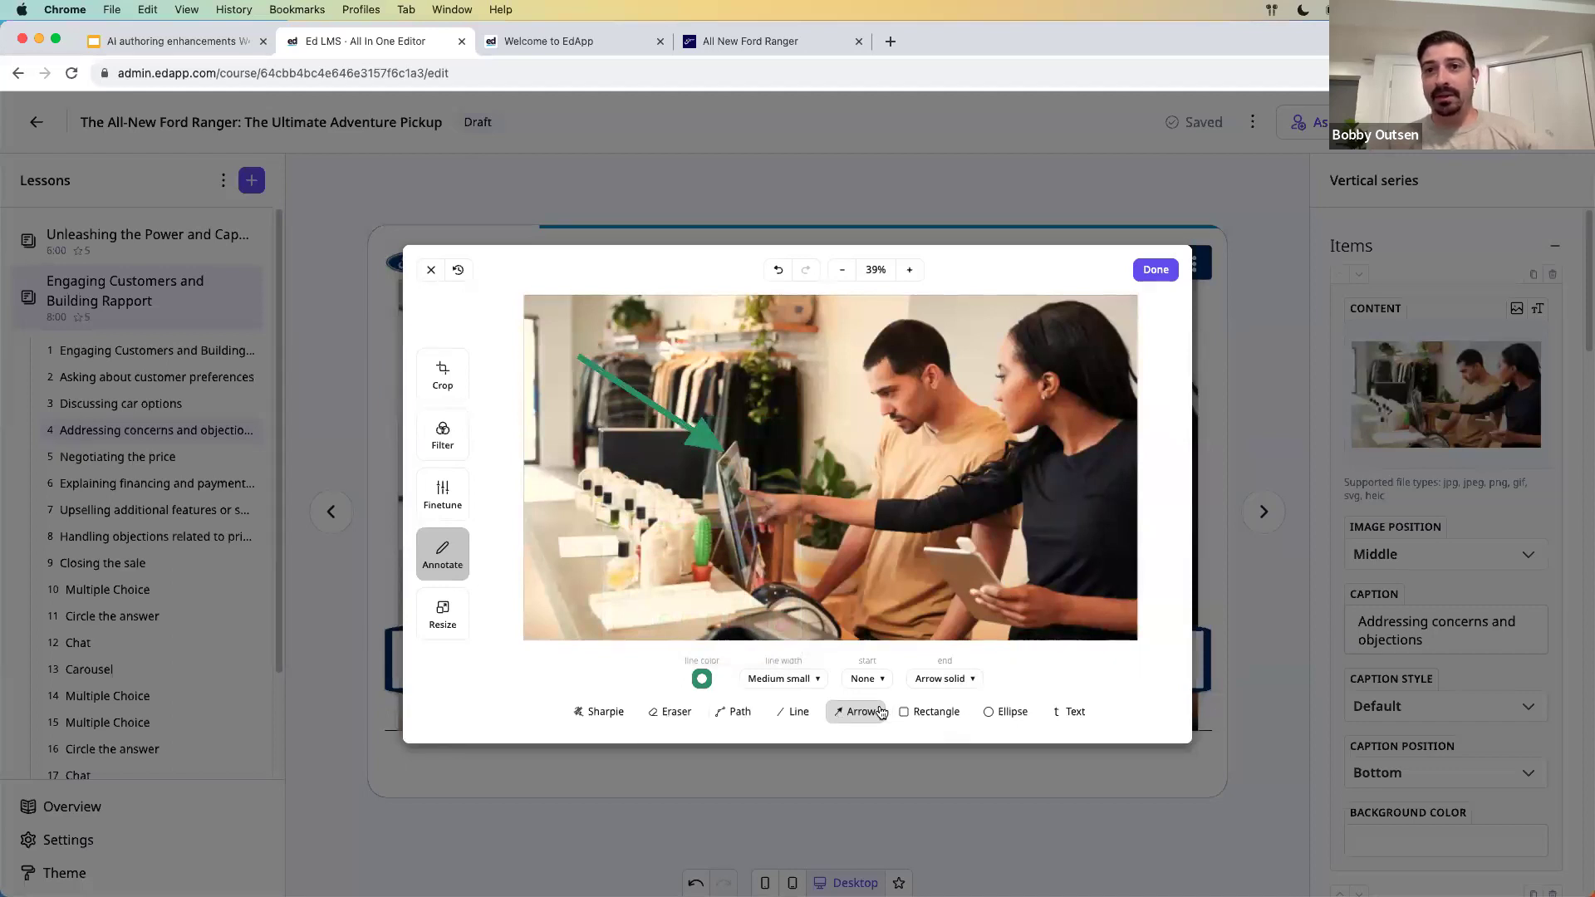
- Add the text annotation "Remeber the steps in the sales process" above the arrow in the image
{"action": "left_click", "coordinate": [1073, 711]}
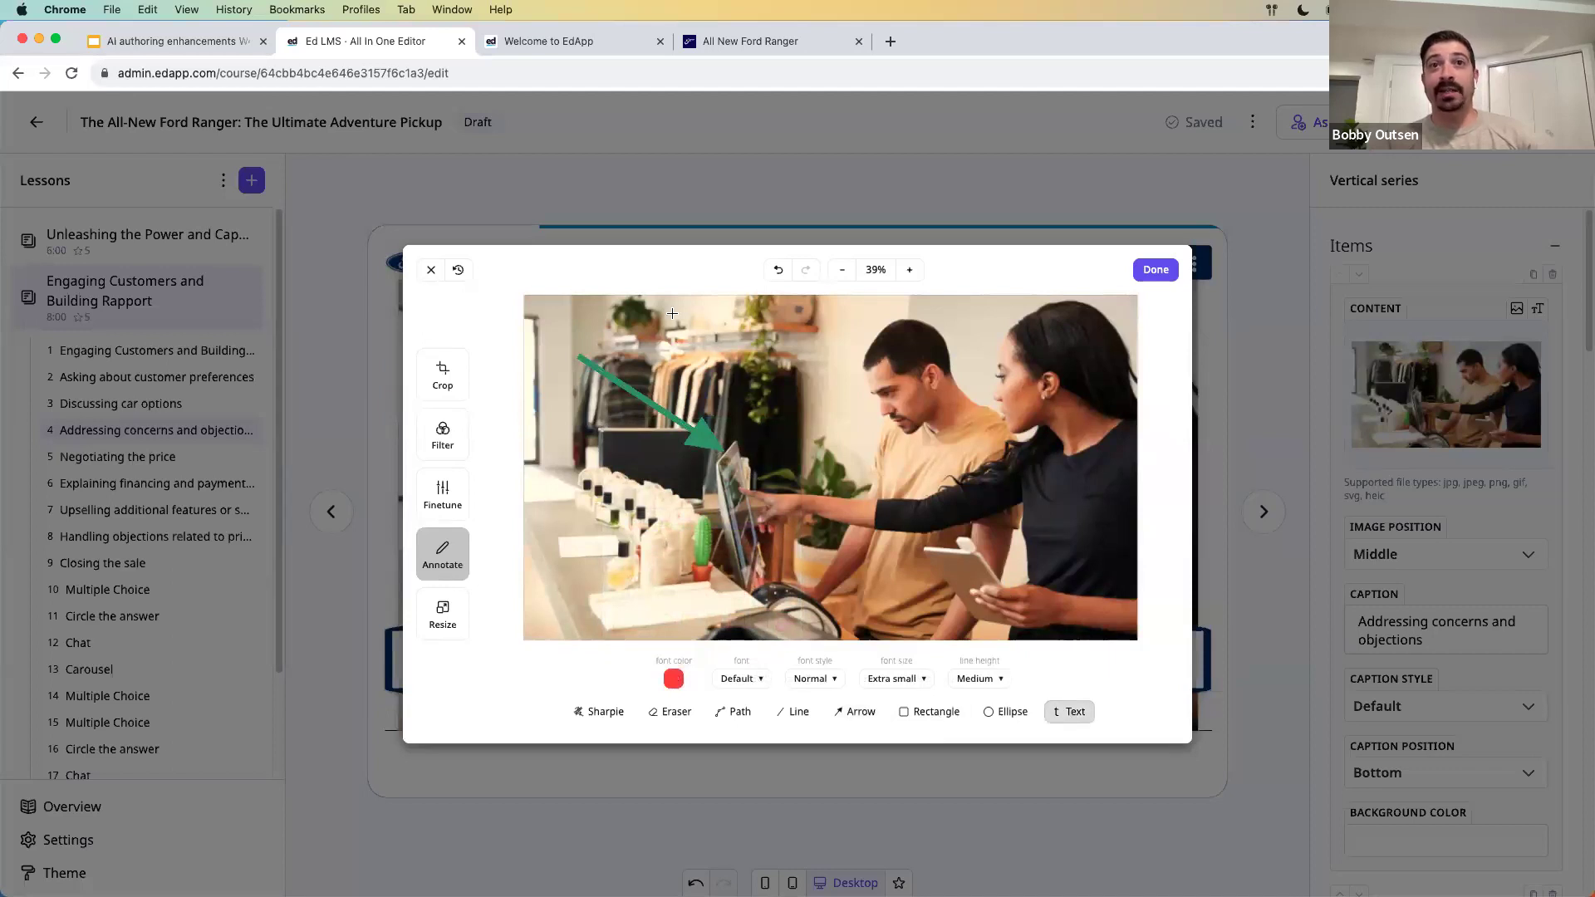
{"action": "left_click_drag", "start_coordinate": [664, 314], "coordinate": [819, 384]}
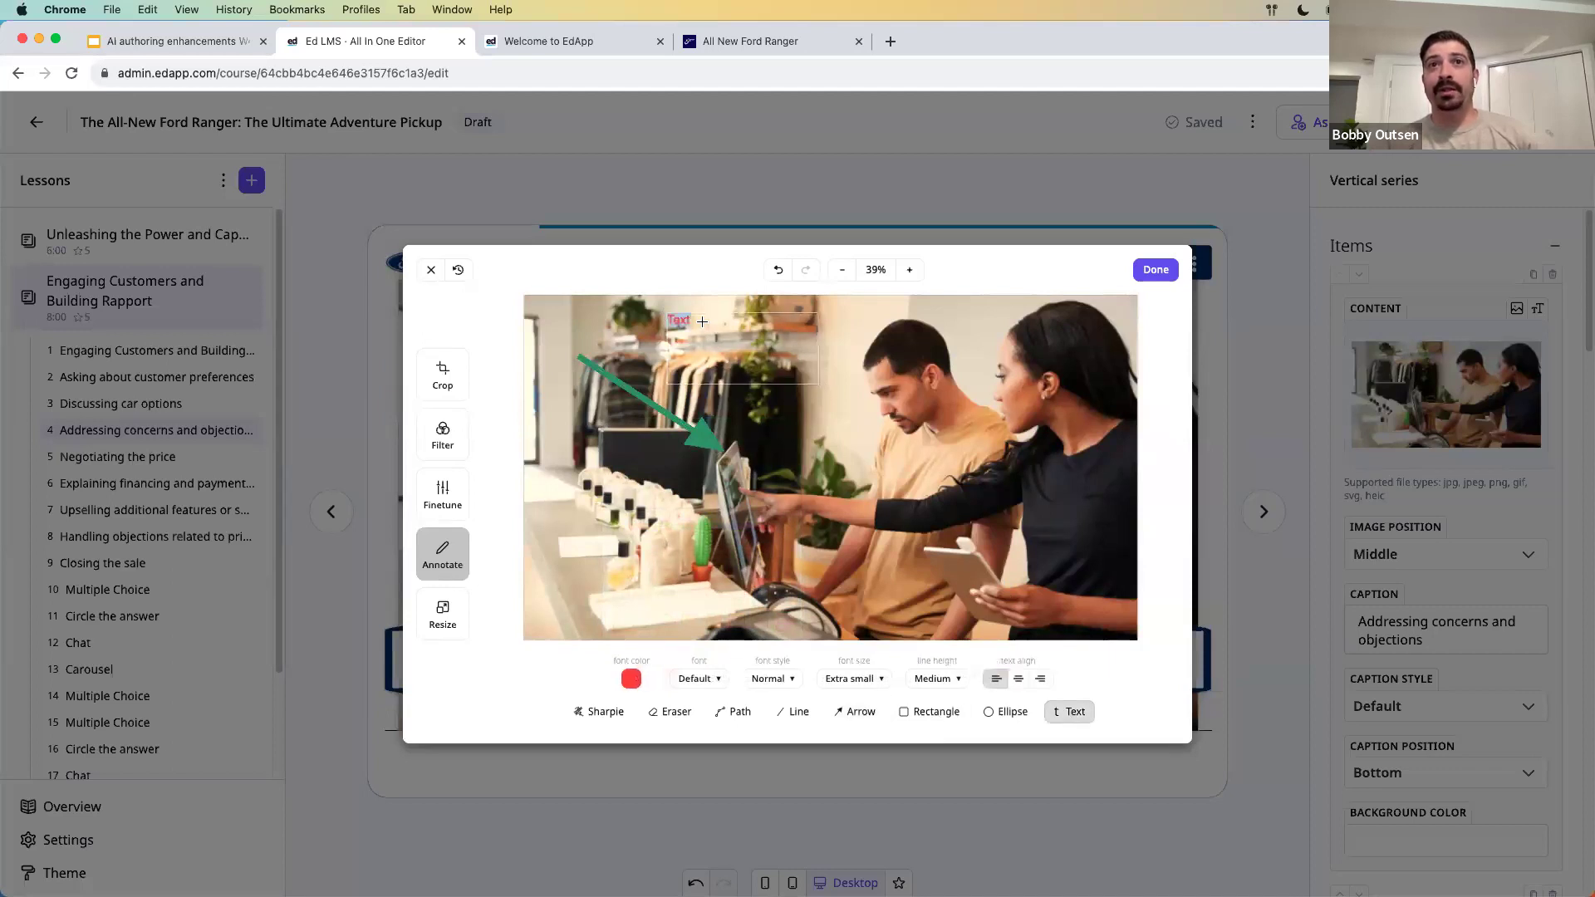
{"action": "type", "text": "Reme"}
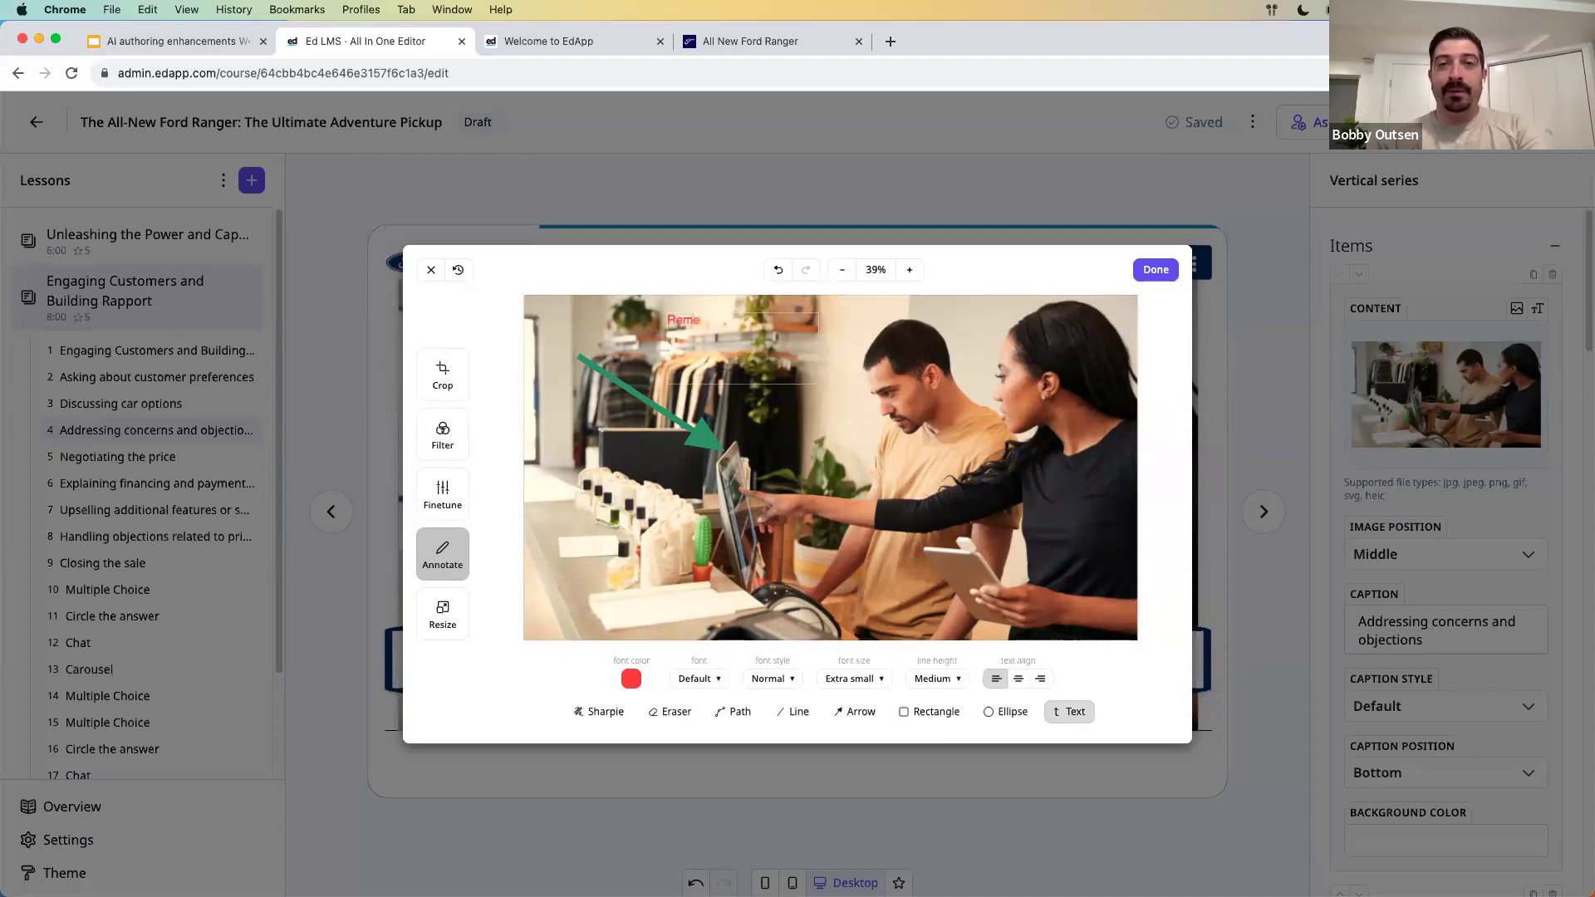
{"action": "type", "text": "mber the steps to the"}
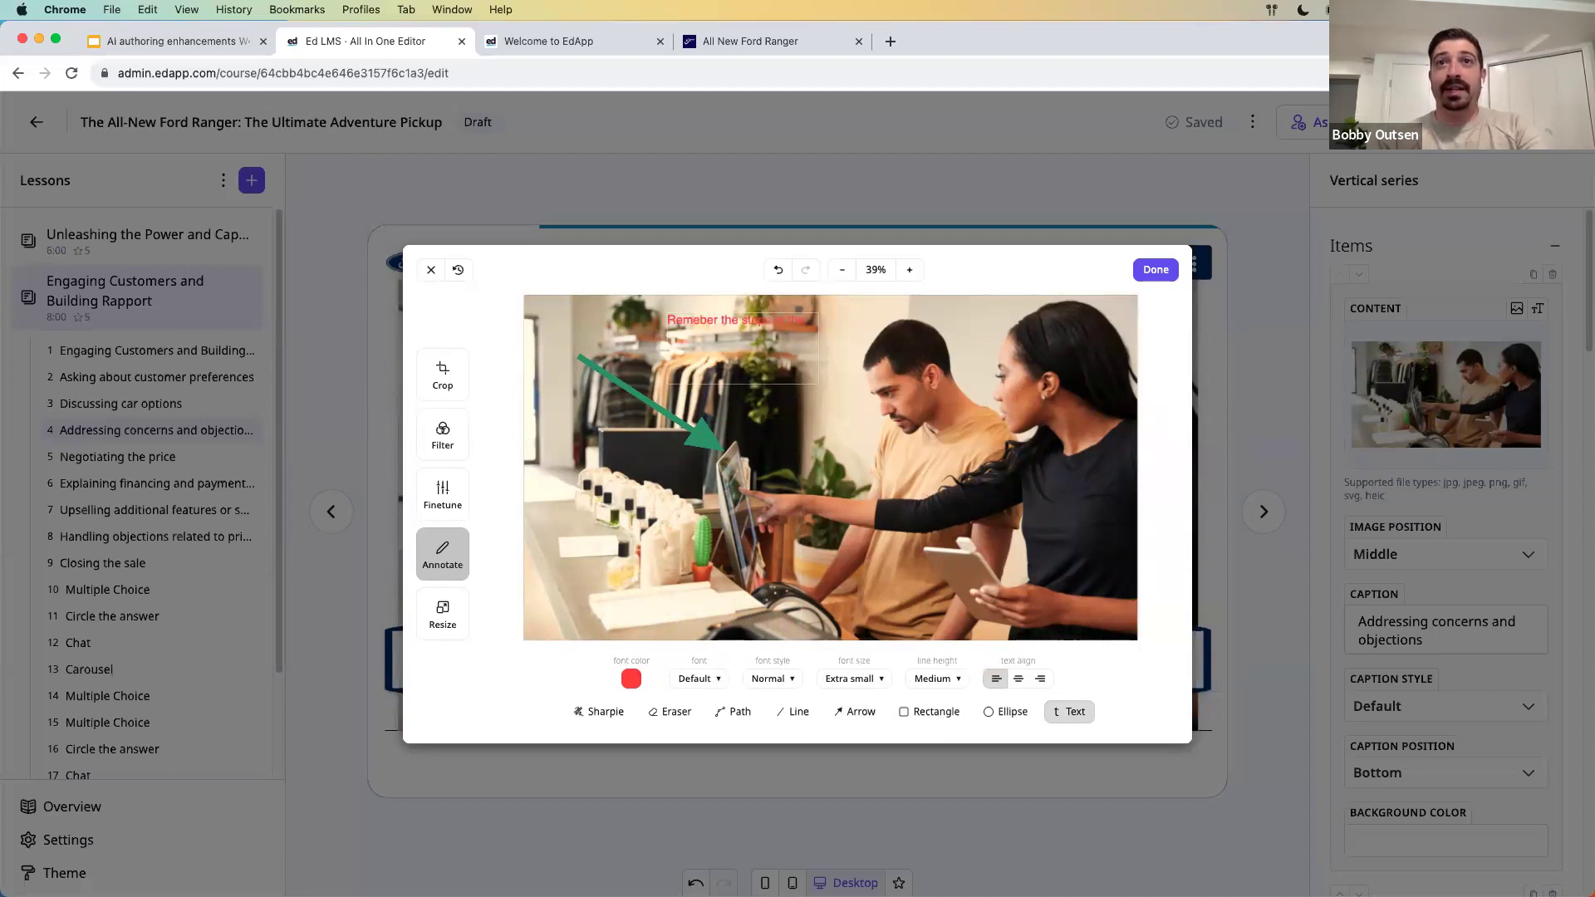
{"action": "type", "text": " sales process"}
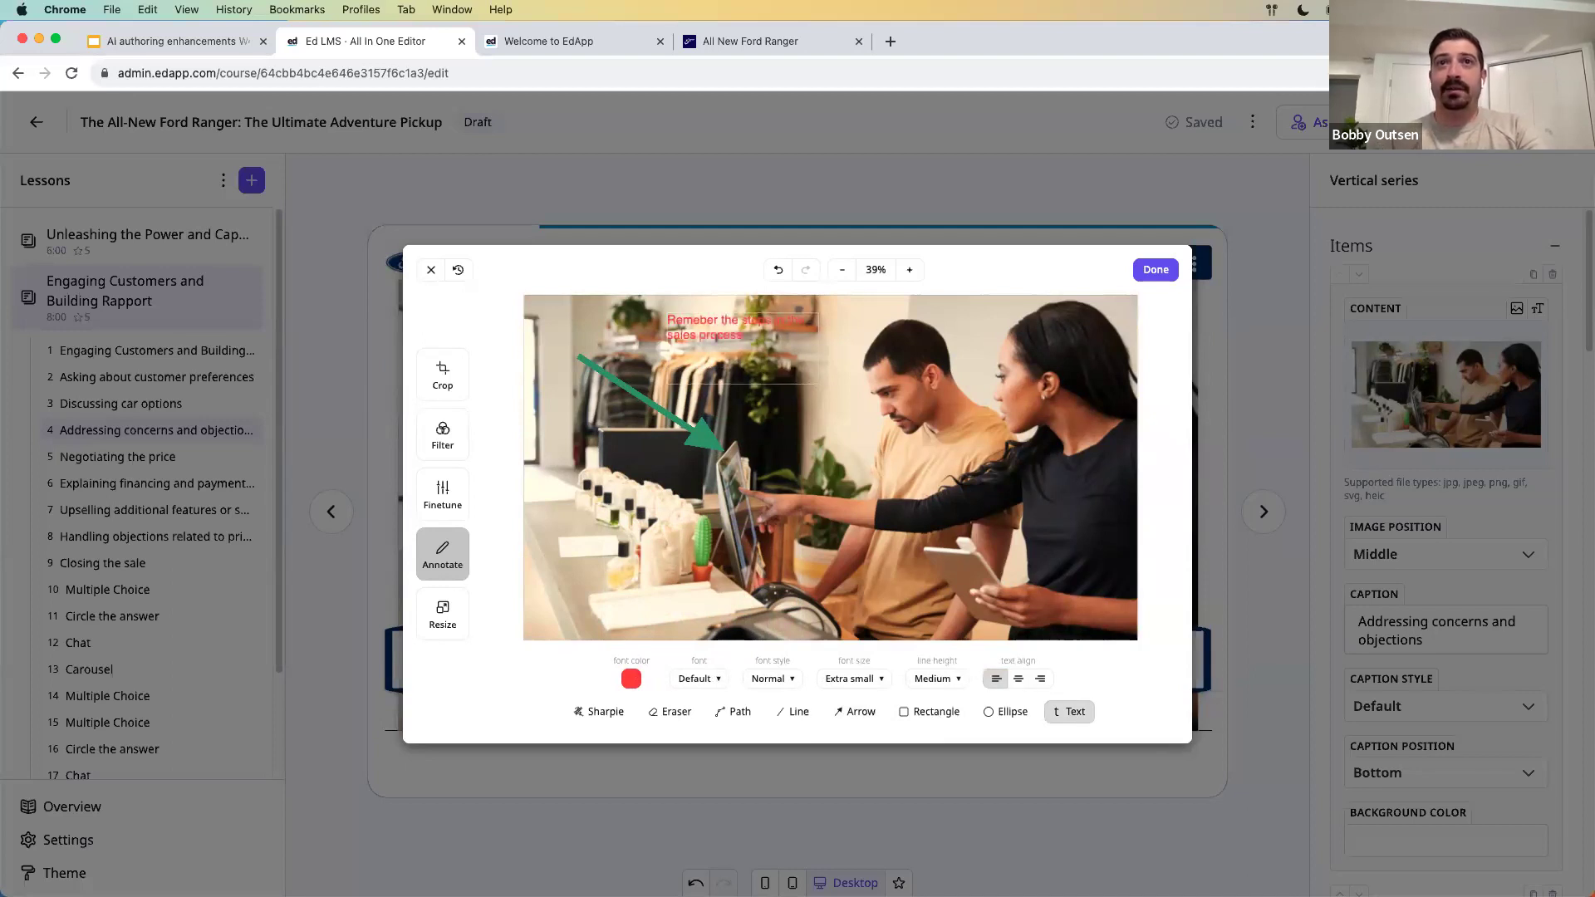
- Try several font colours on the text annotation, settle on purple, and save the edited image to the slide
{"action": "left_click", "coordinate": [631, 681]}
{"action": "left_click", "coordinate": [578, 590]}
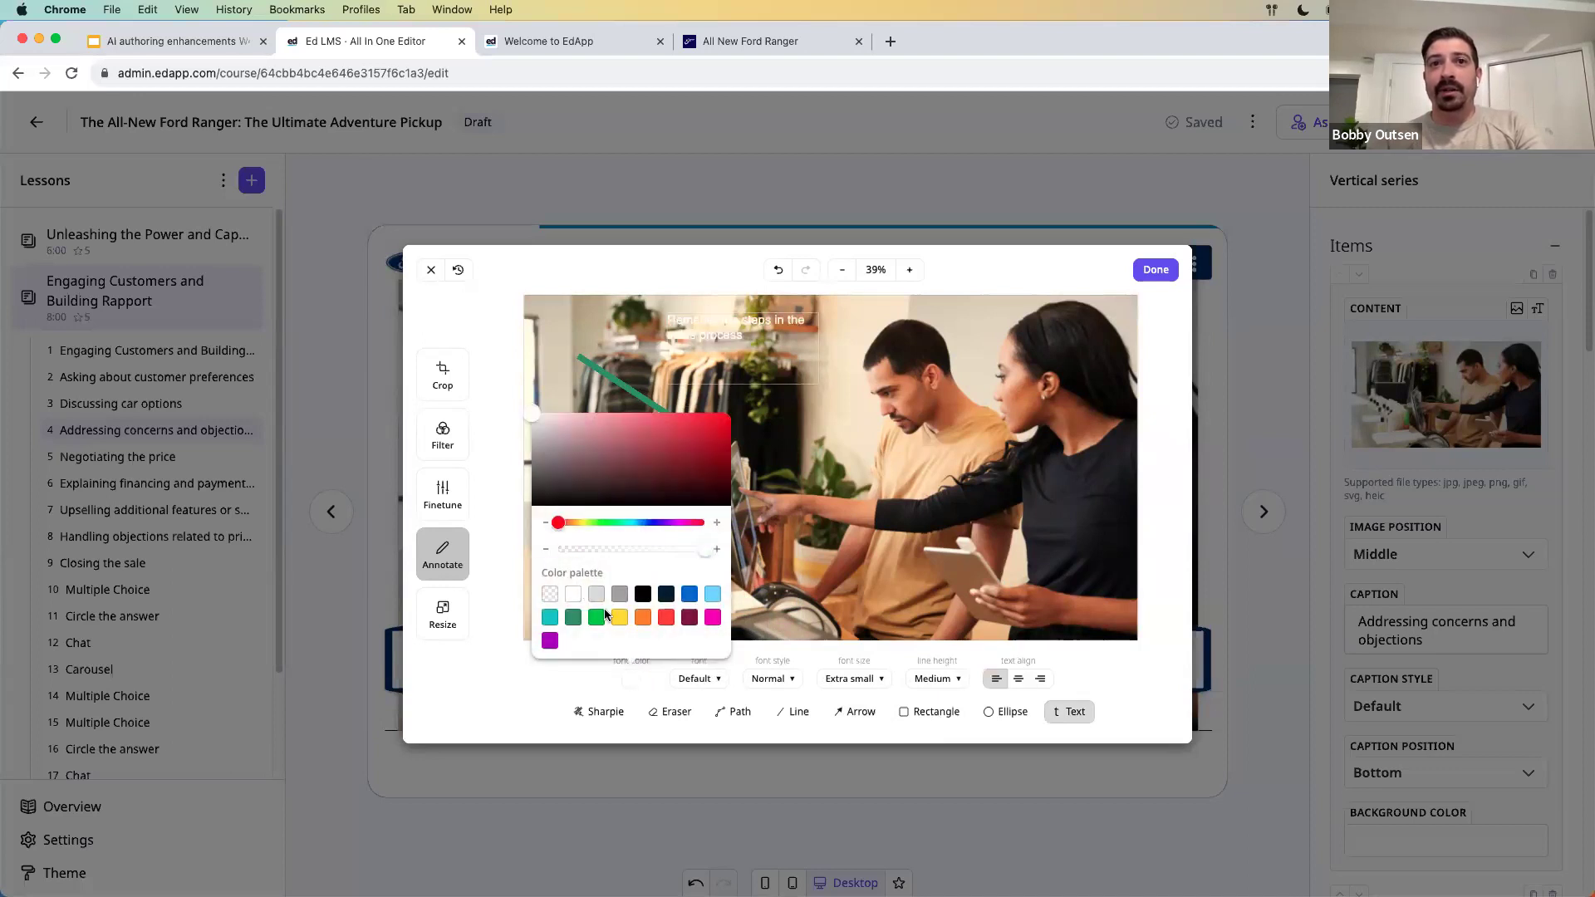
{"action": "left_click", "coordinate": [642, 594]}
{"action": "left_click", "coordinate": [669, 599]}
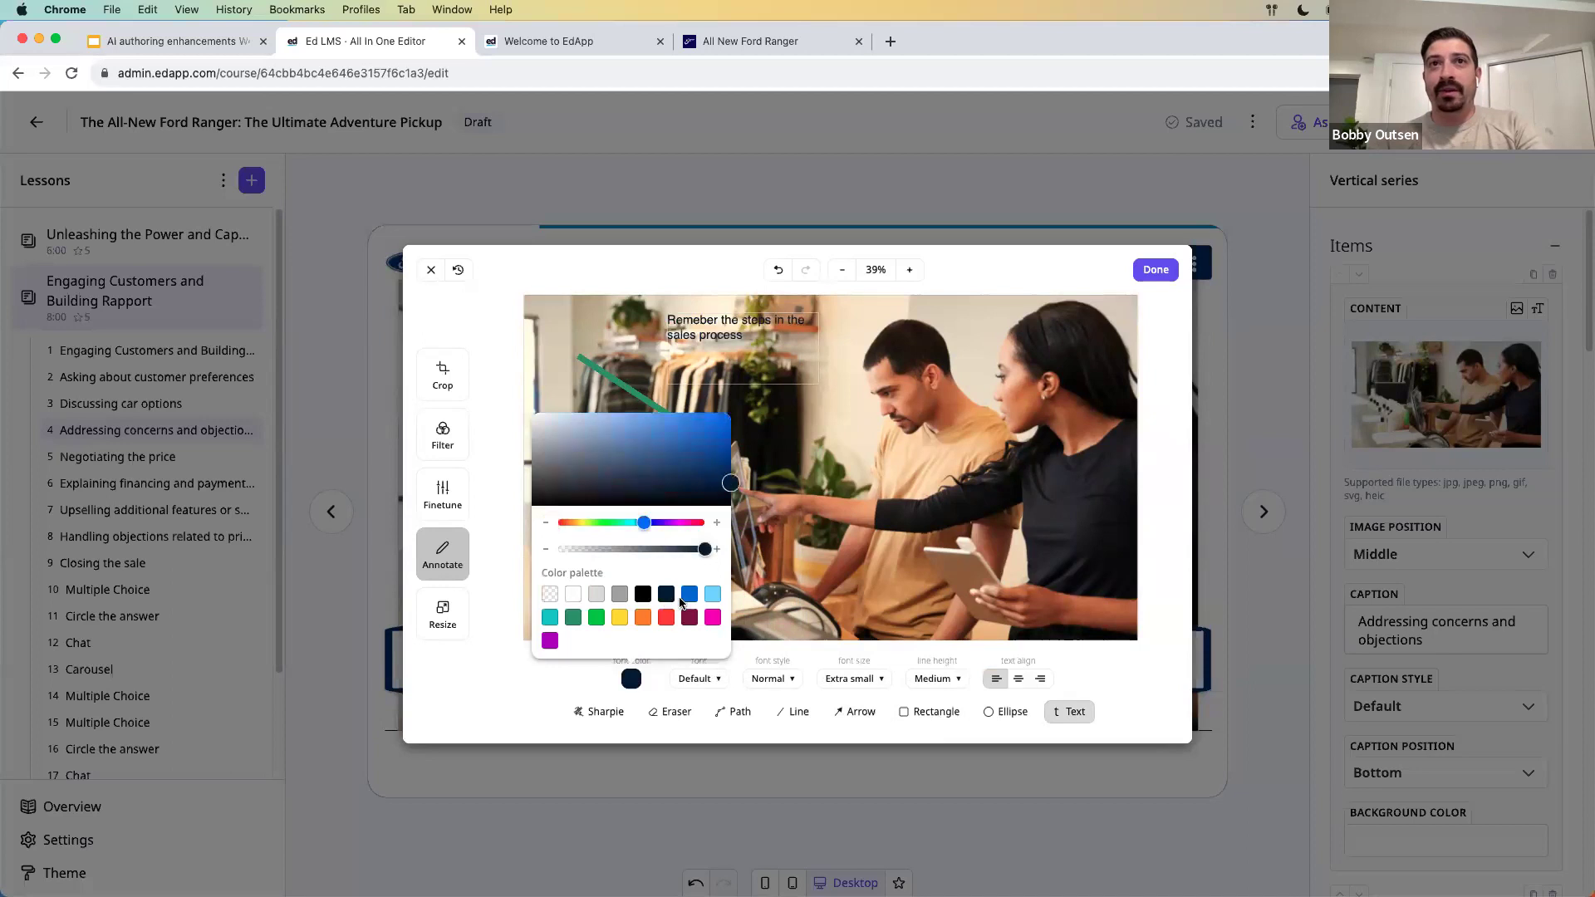
{"action": "left_click", "coordinate": [691, 599]}
{"action": "left_click", "coordinate": [690, 618]}
{"action": "left_click", "coordinate": [665, 619]}
{"action": "left_click", "coordinate": [620, 618]}
{"action": "left_click", "coordinate": [643, 618]}
{"action": "left_click", "coordinate": [546, 640]}
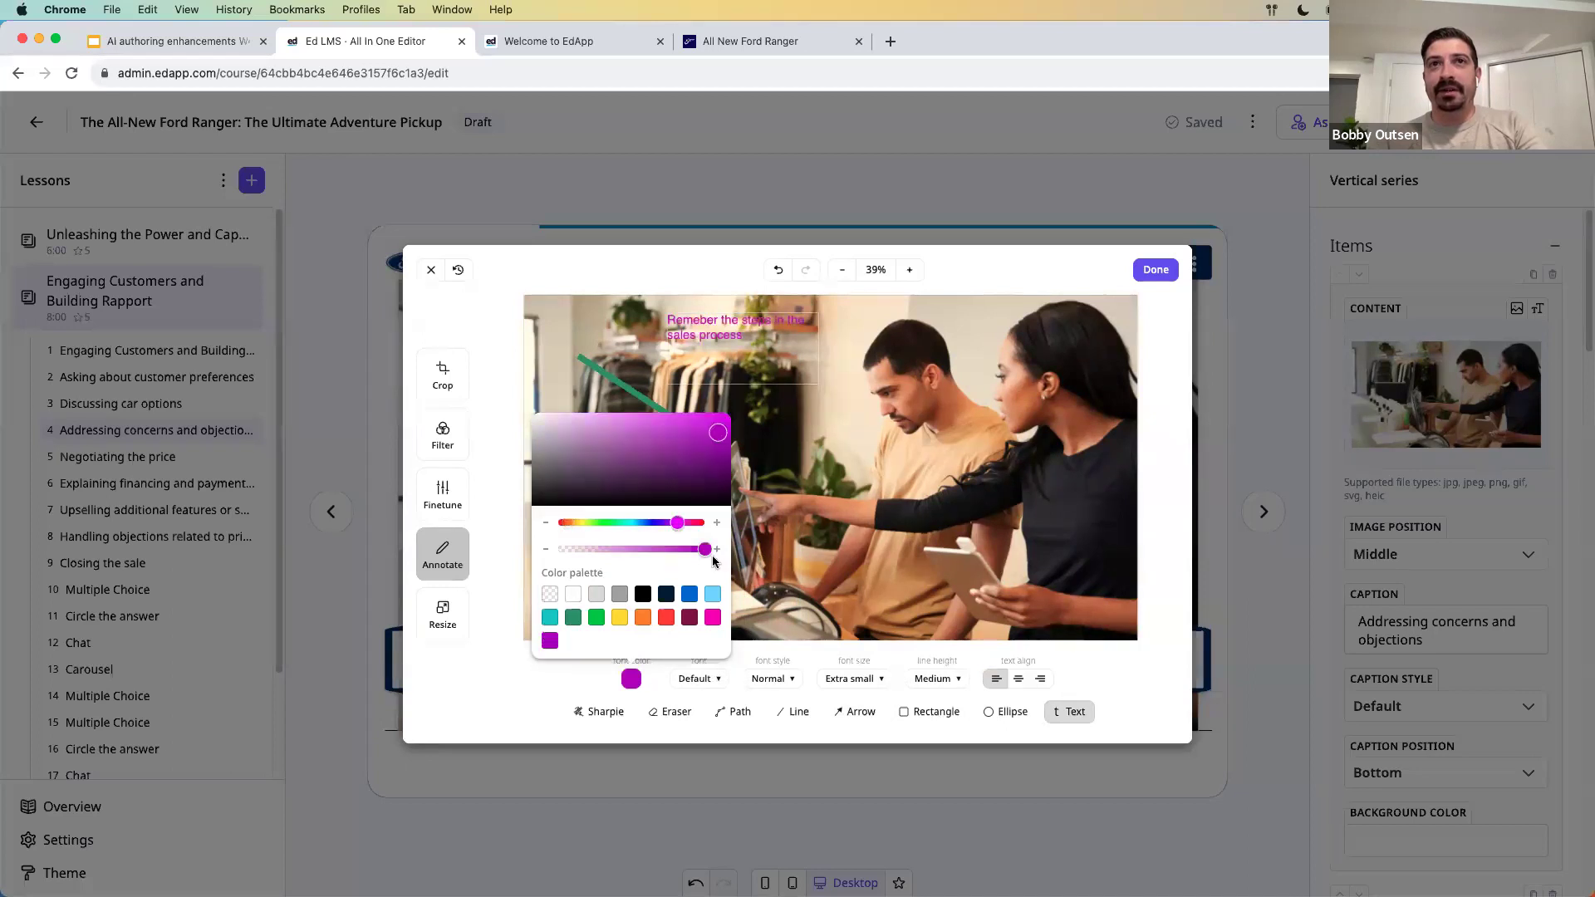
{"action": "left_click", "coordinate": [796, 533]}
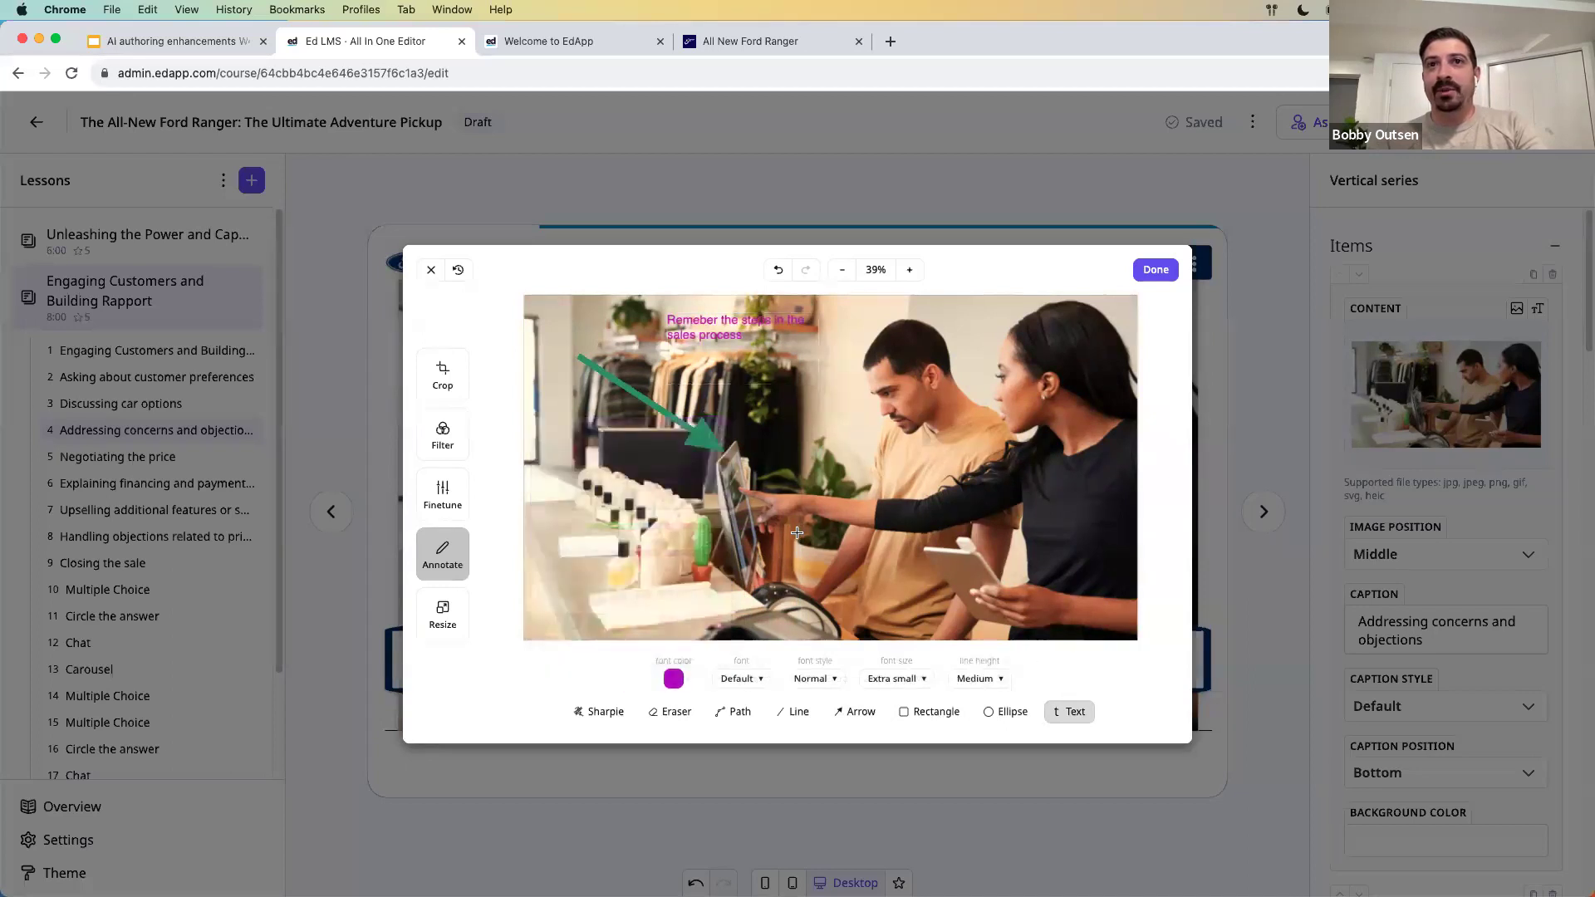
{"action": "left_click", "coordinate": [1155, 270]}
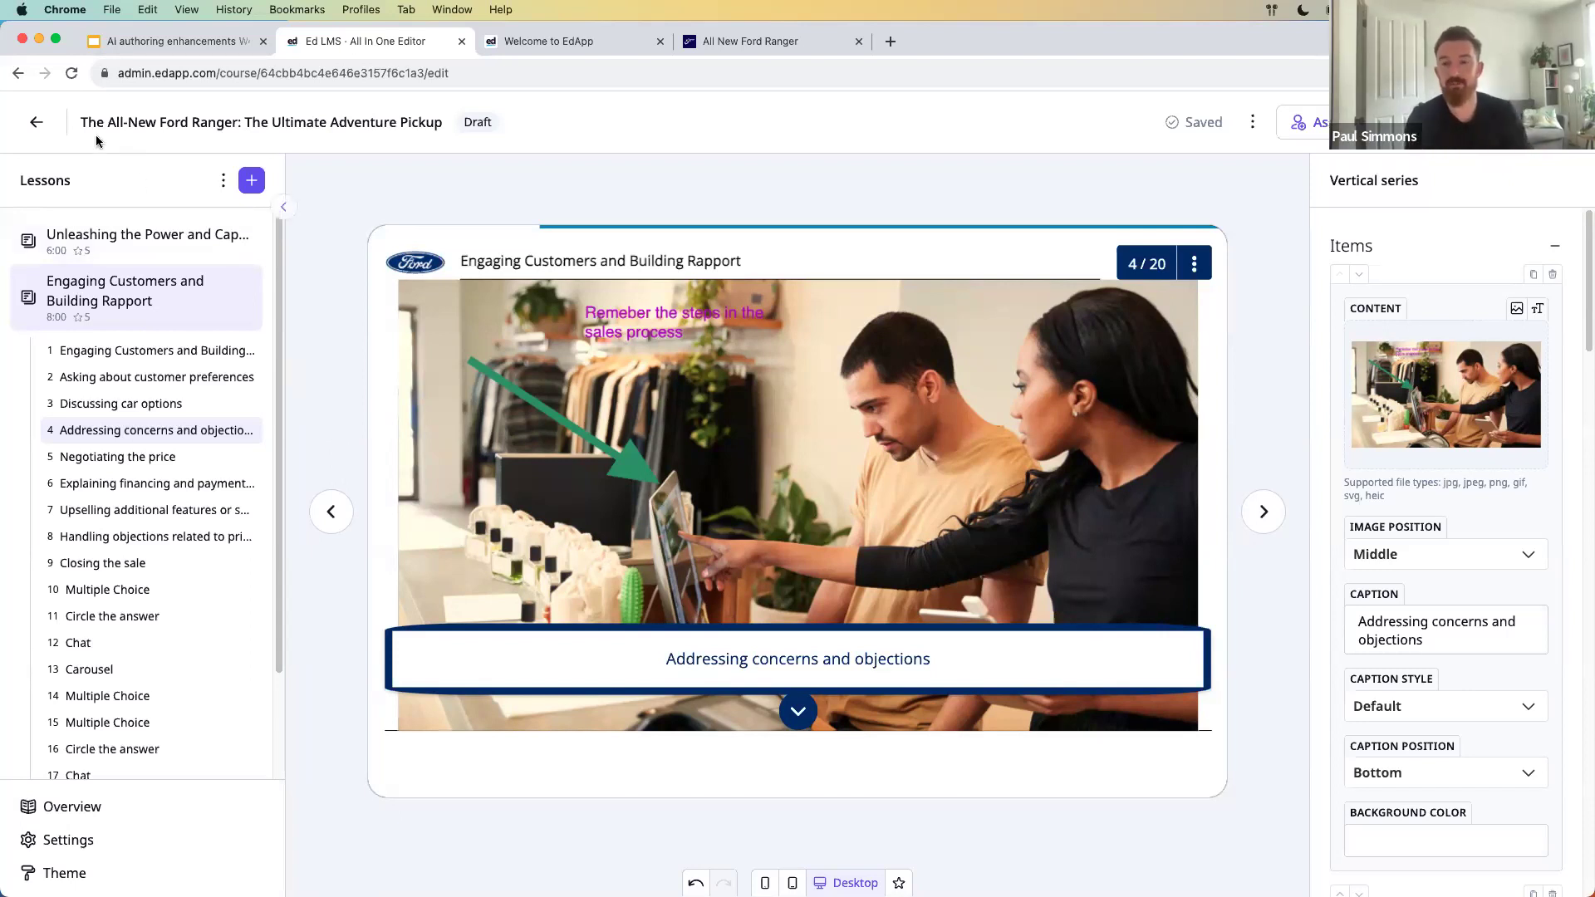
- Look through the course list and reopen "The All-New Ford Ranger: The Ultimate Adventure Pickup" for editing
{"action": "left_click", "coordinate": [36, 122]}
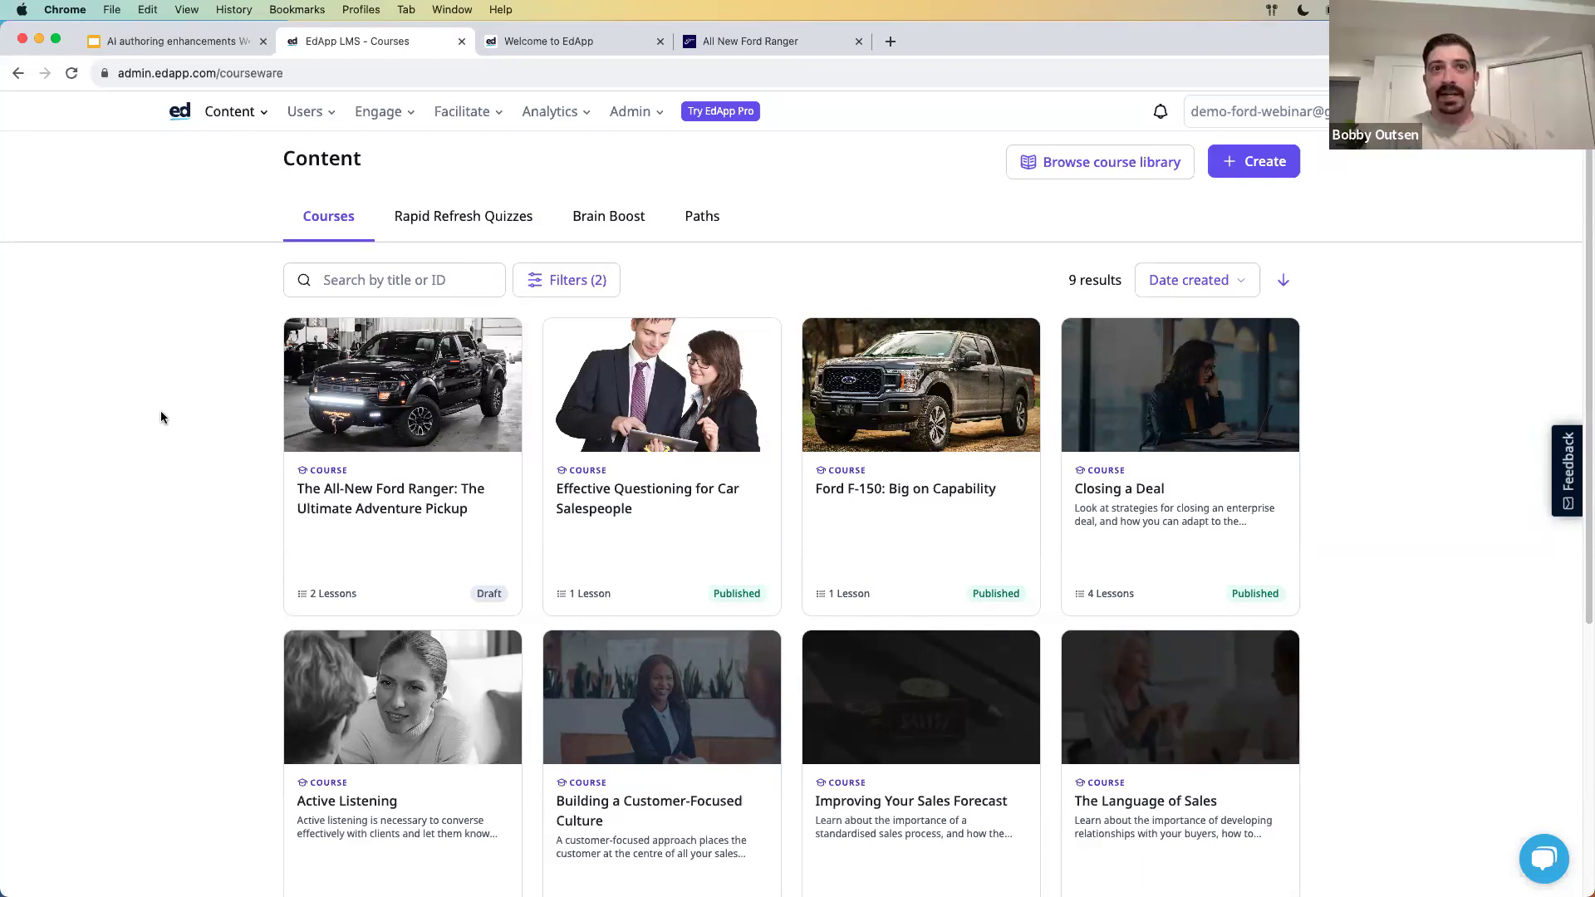
{"action": "scroll", "coordinate": [252, 437], "scroll_direction": "down", "scroll_amount": 3}
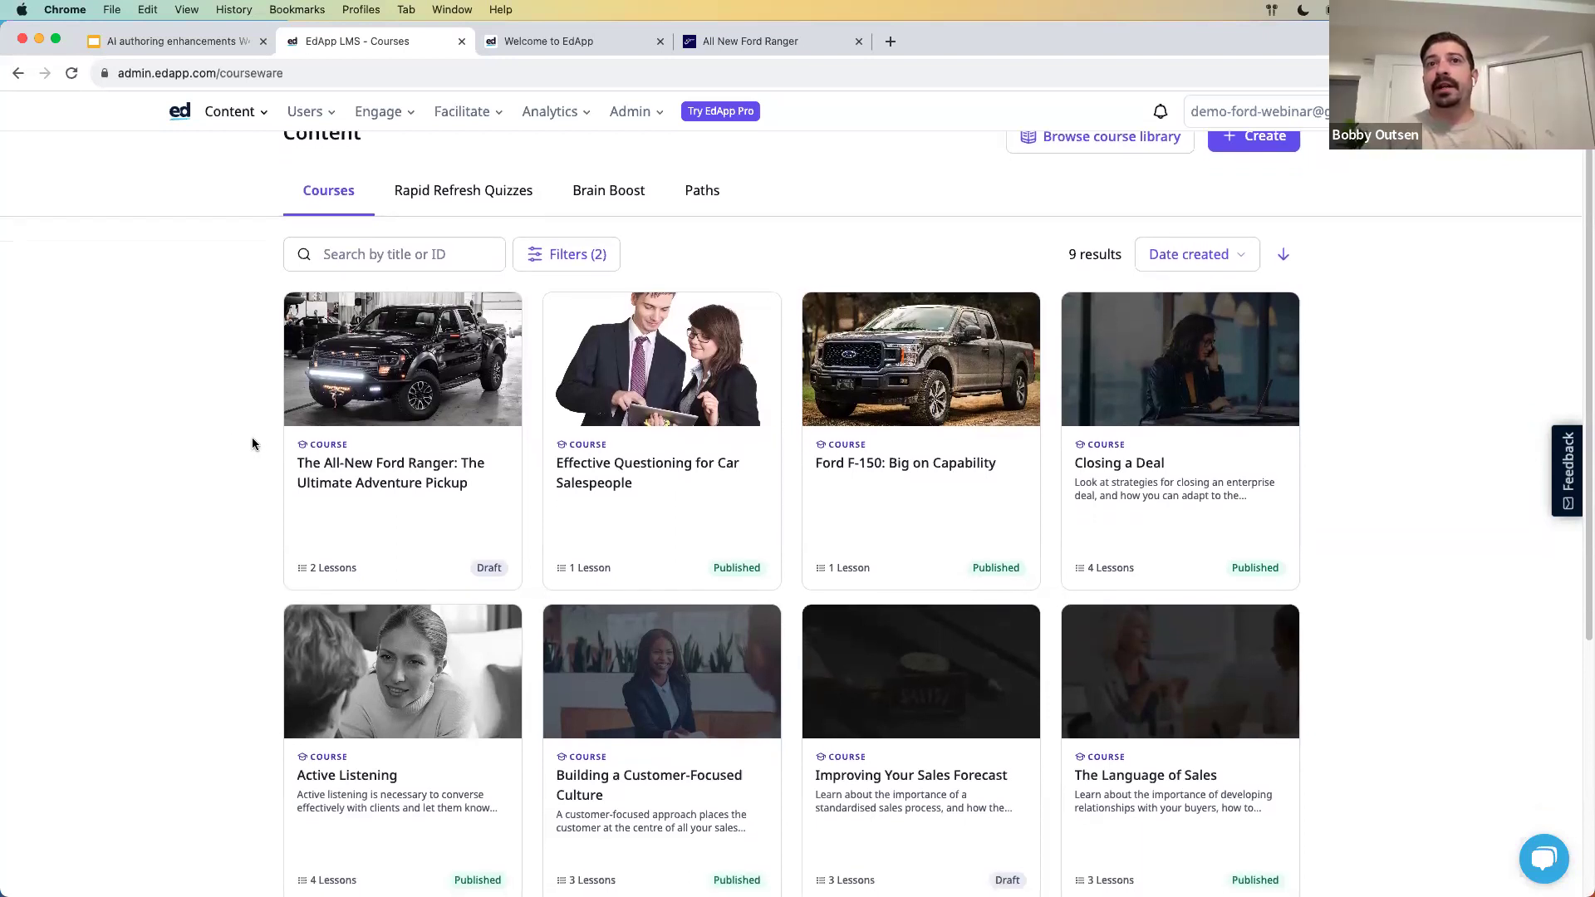
{"action": "scroll", "coordinate": [252, 437], "scroll_direction": "down", "scroll_amount": 4}
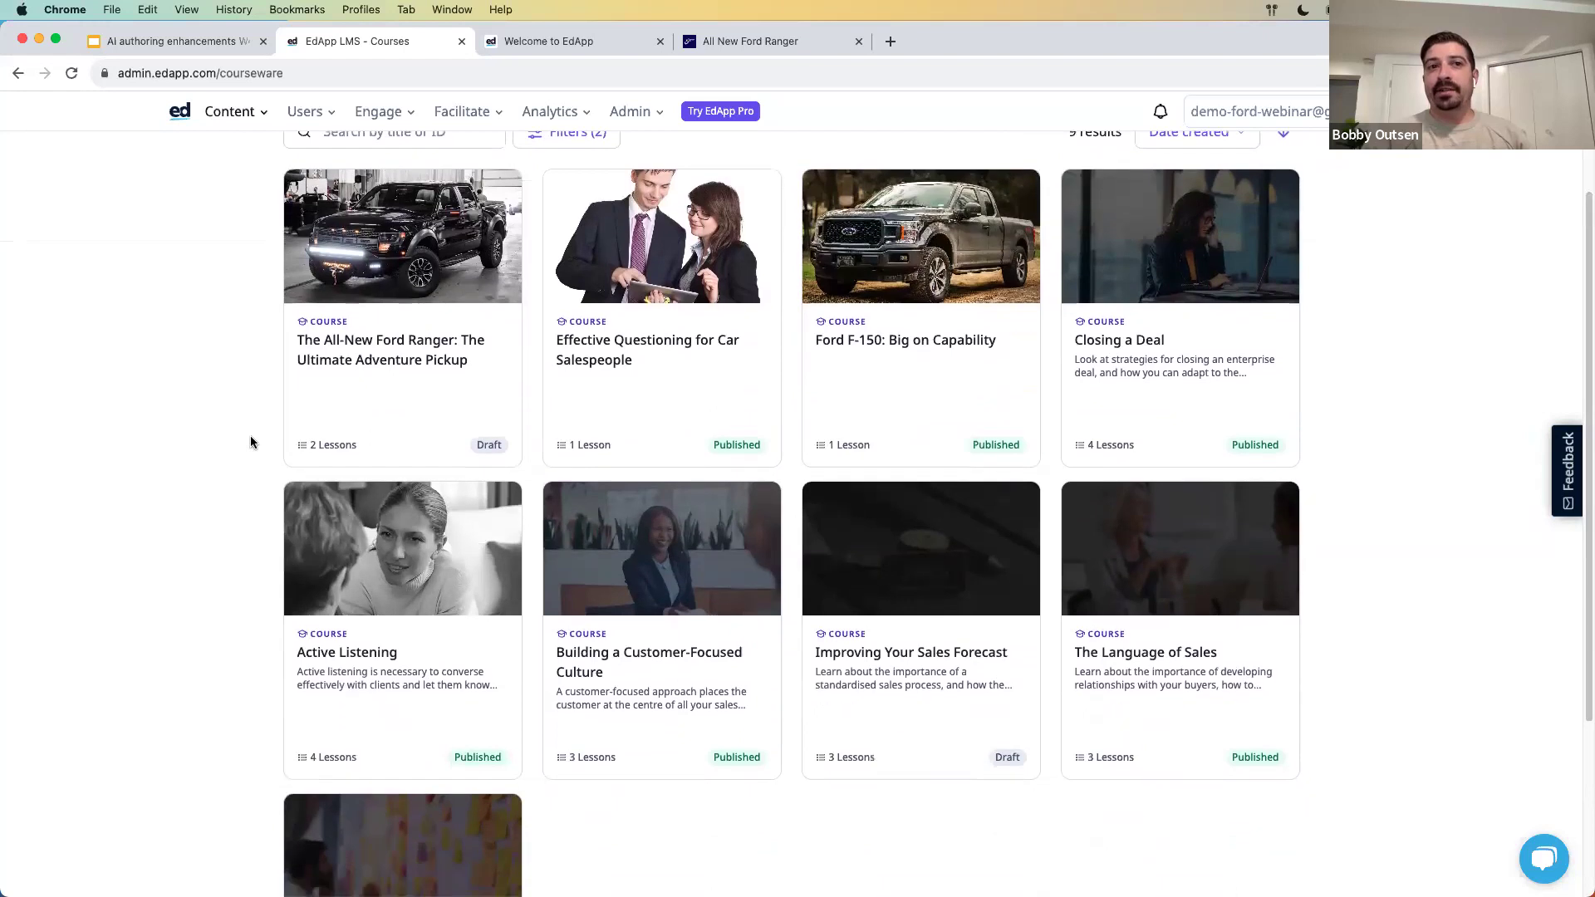
{"action": "scroll", "coordinate": [252, 472], "scroll_direction": "down", "scroll_amount": 2}
{"action": "scroll", "coordinate": [251, 470], "scroll_direction": "up", "scroll_amount": 5}
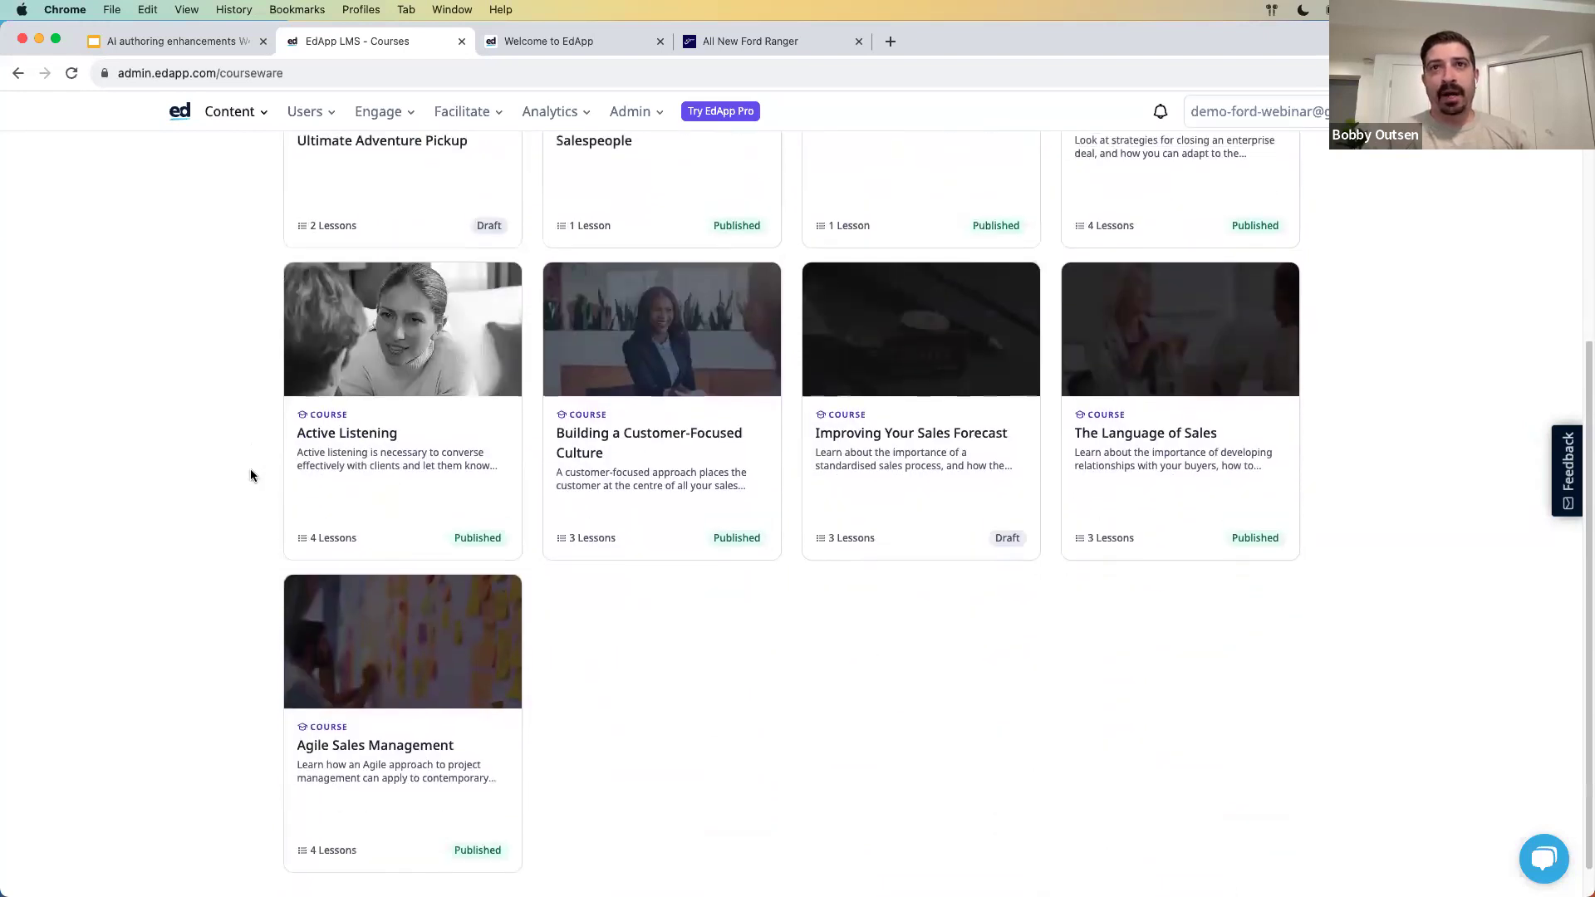
{"action": "scroll", "coordinate": [251, 468], "scroll_direction": "up", "scroll_amount": 1}
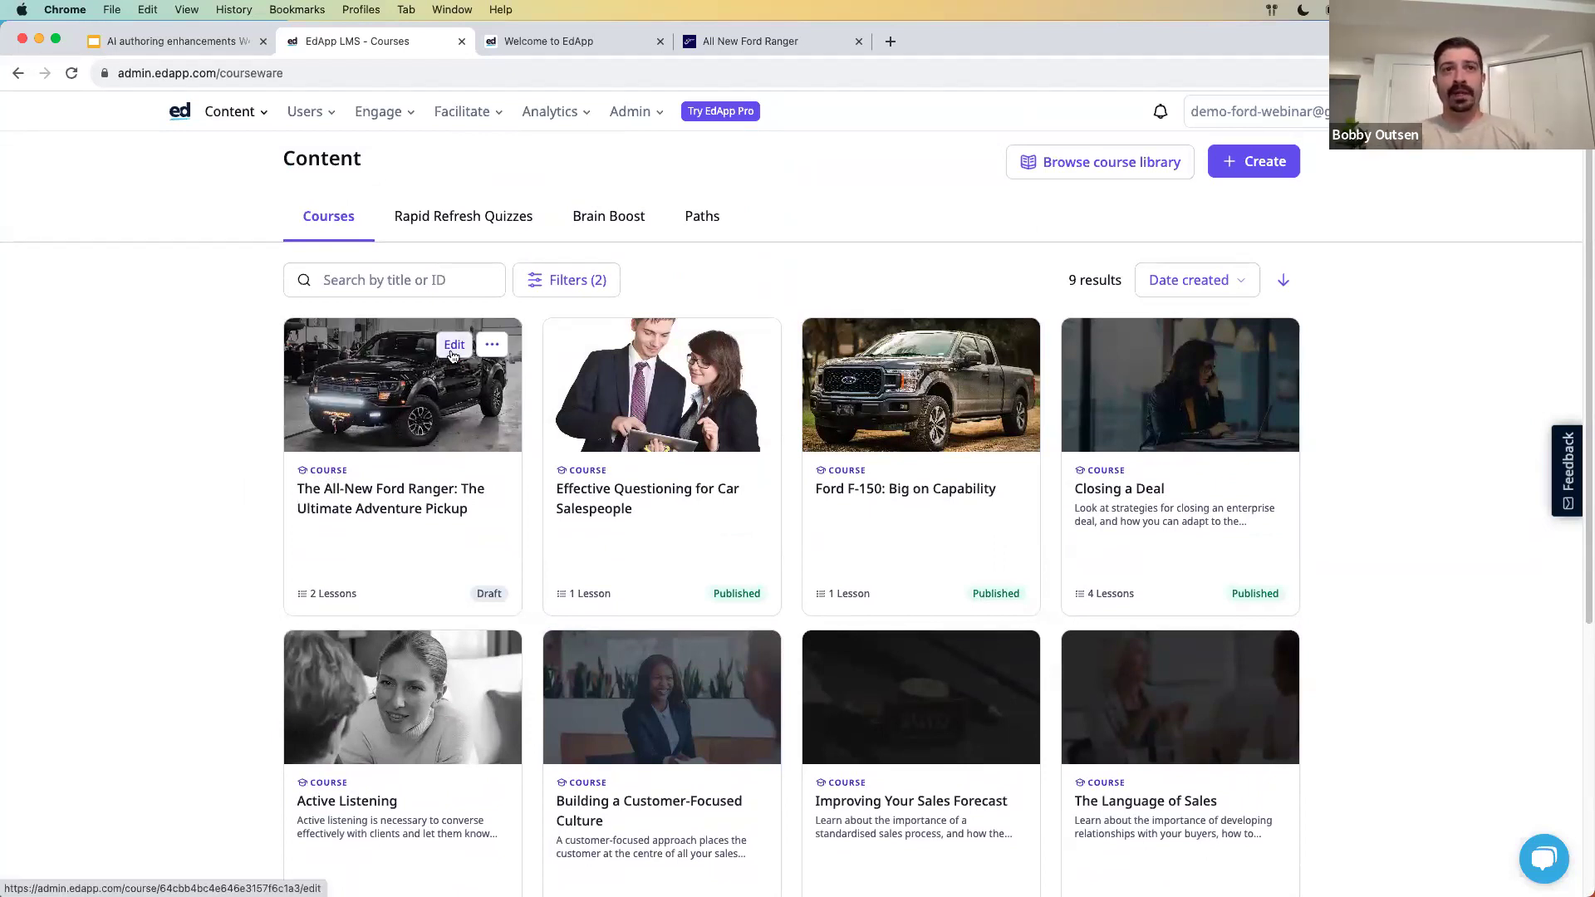
{"action": "left_click", "coordinate": [452, 345]}
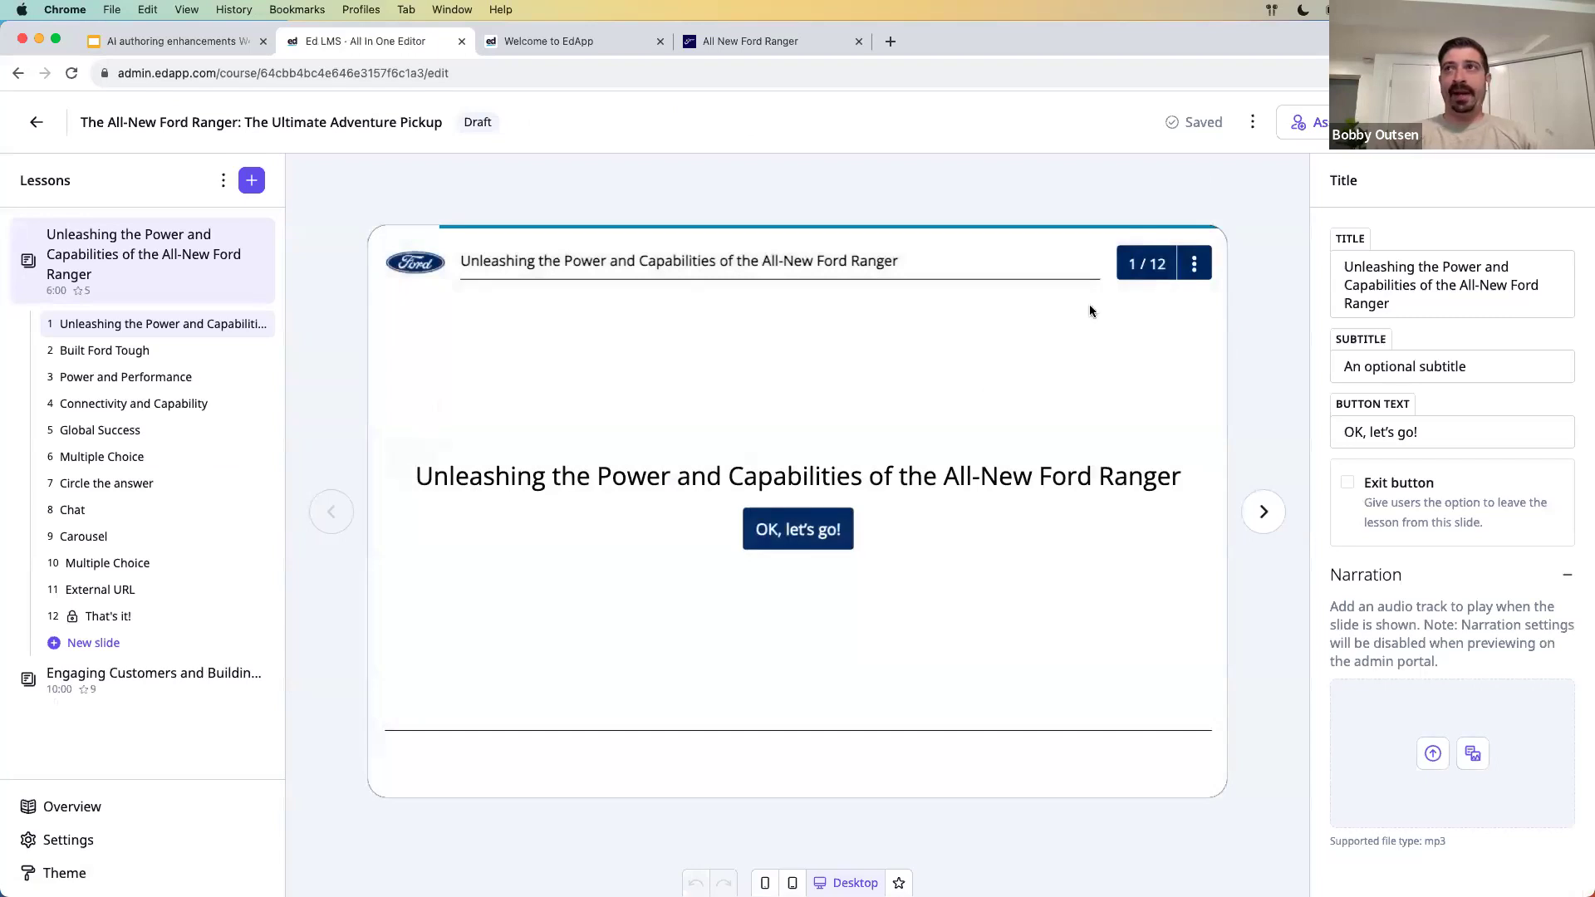
- Publish the Ford Ranger course with both lessons shown and return to the course list
{"action": "left_click", "coordinate": [1530, 122]}
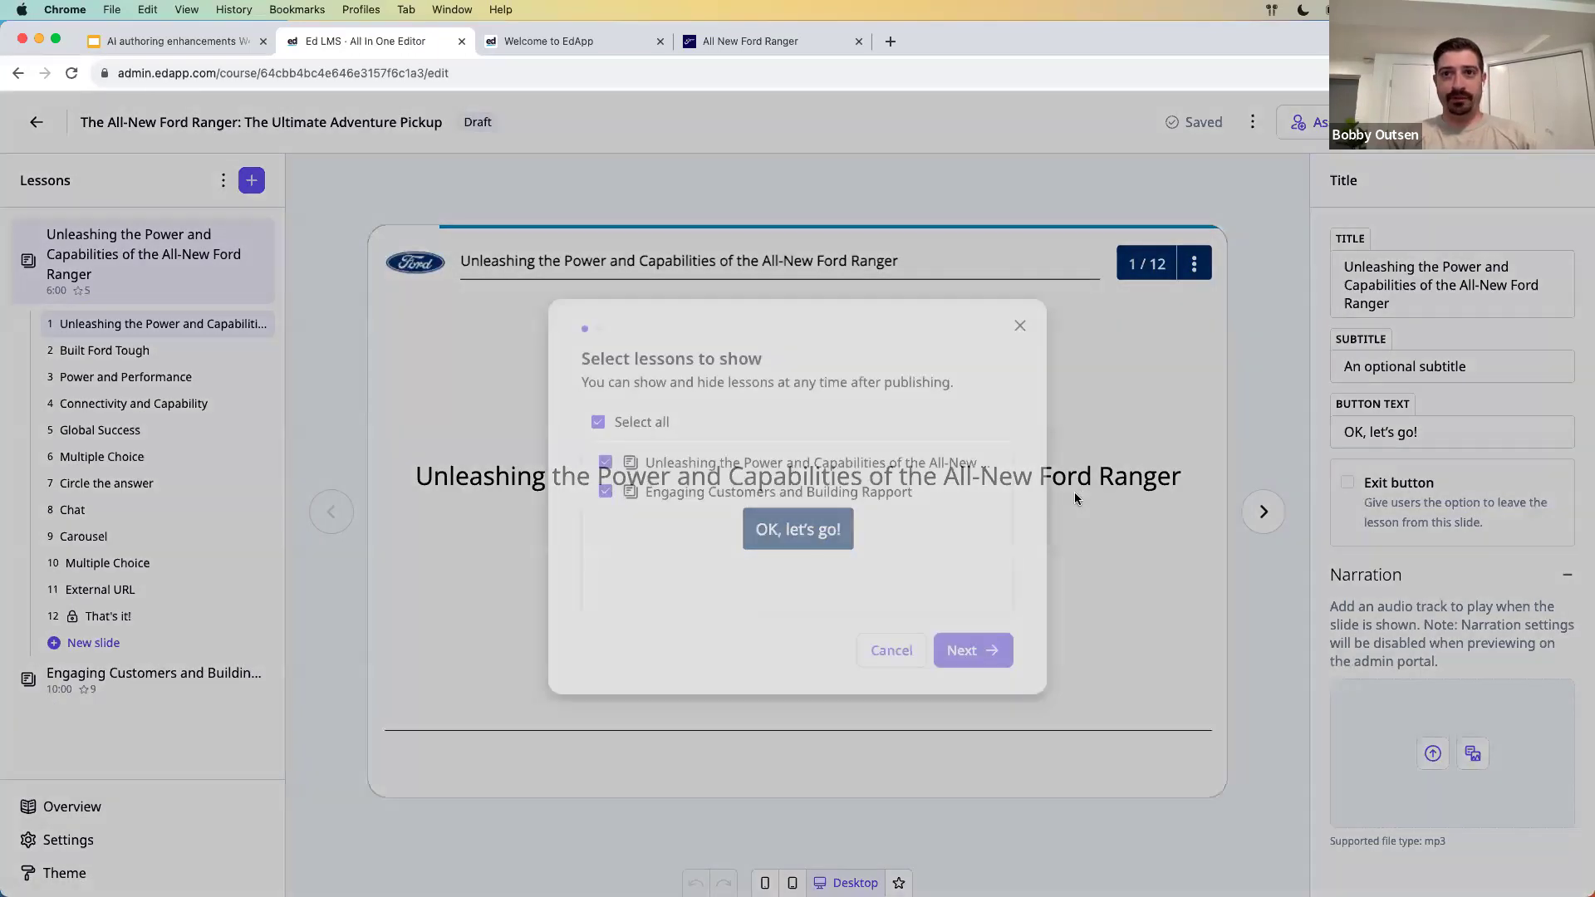
{"action": "left_click", "coordinate": [980, 650]}
{"action": "left_click", "coordinate": [955, 604]}
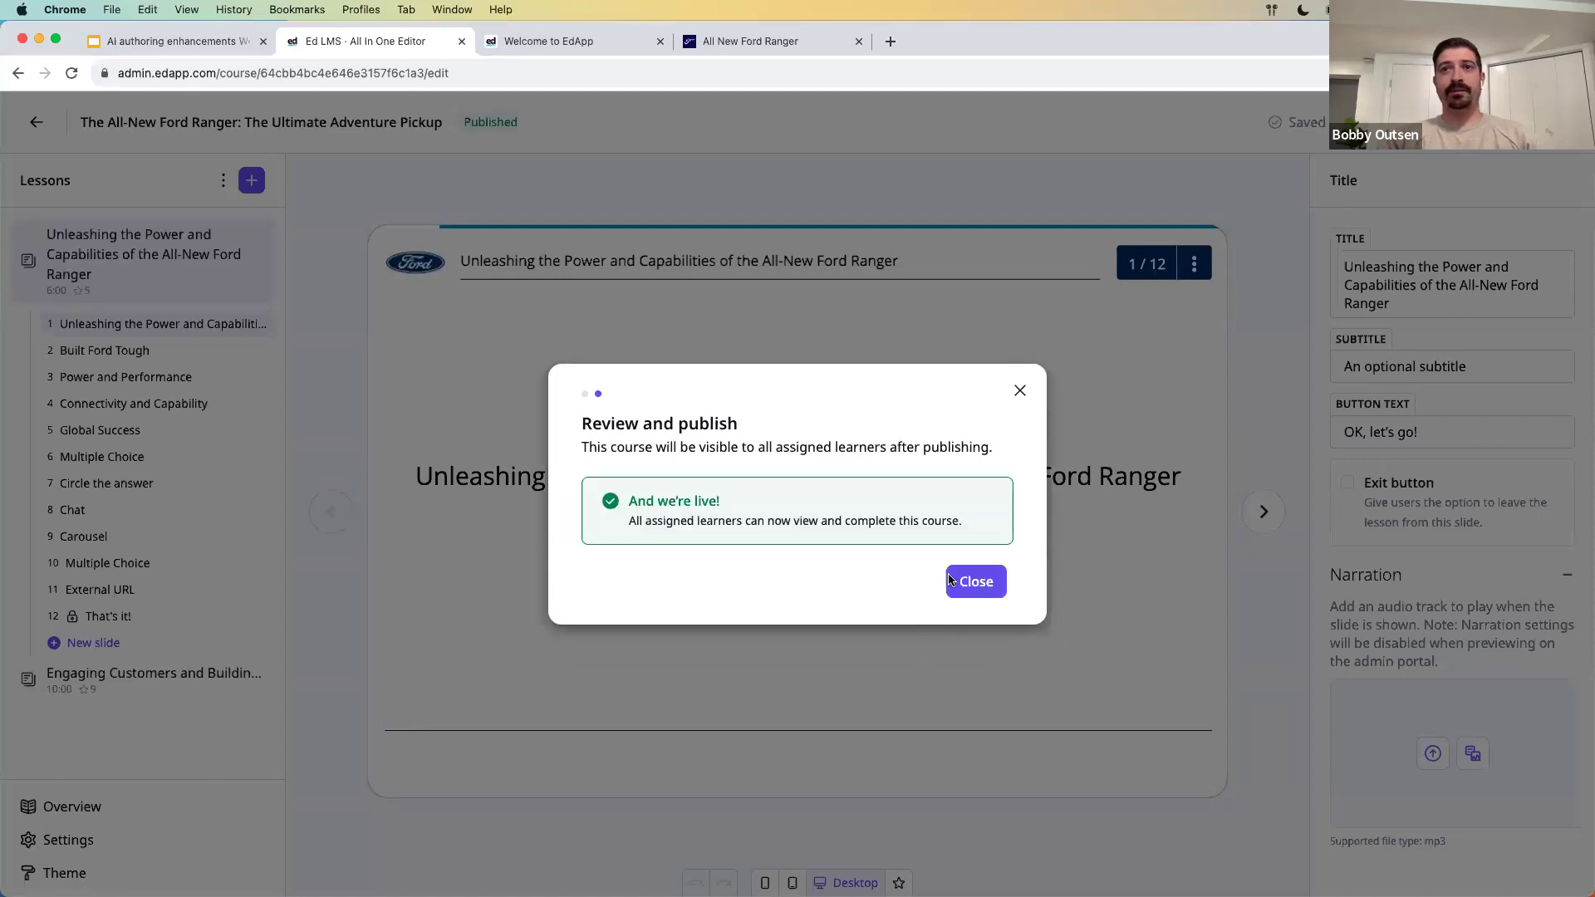
{"action": "left_click", "coordinate": [976, 578]}
{"action": "left_click", "coordinate": [46, 133]}
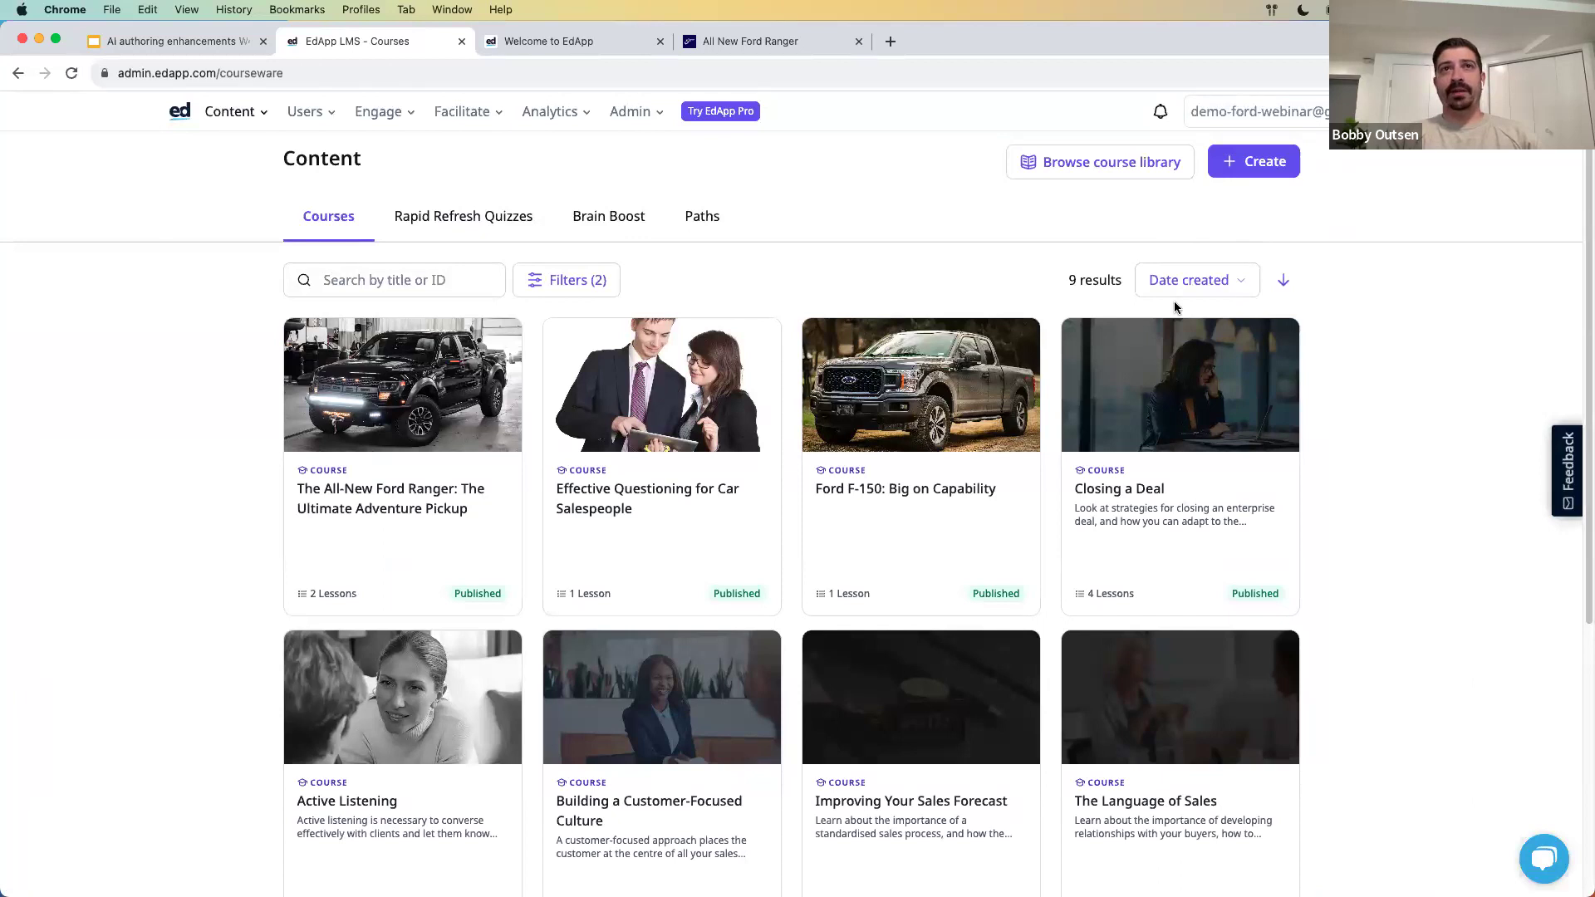
- Create a new learning path titled "Ford Product Knowledge"
{"action": "left_click", "coordinate": [702, 219]}
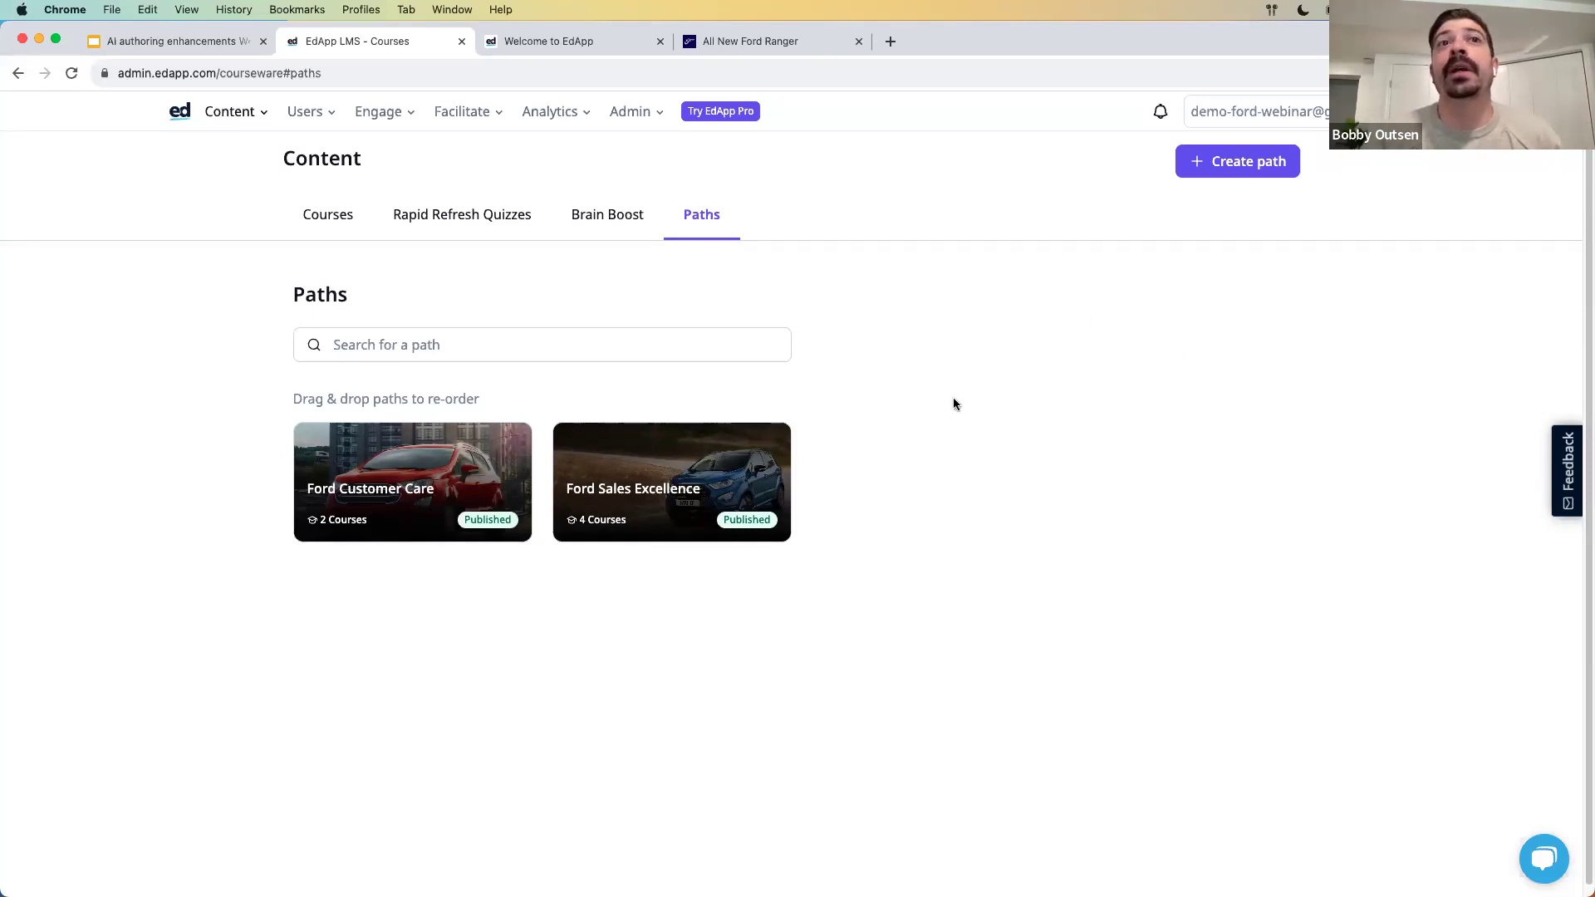
{"action": "mouse_move", "coordinate": [618, 465]}
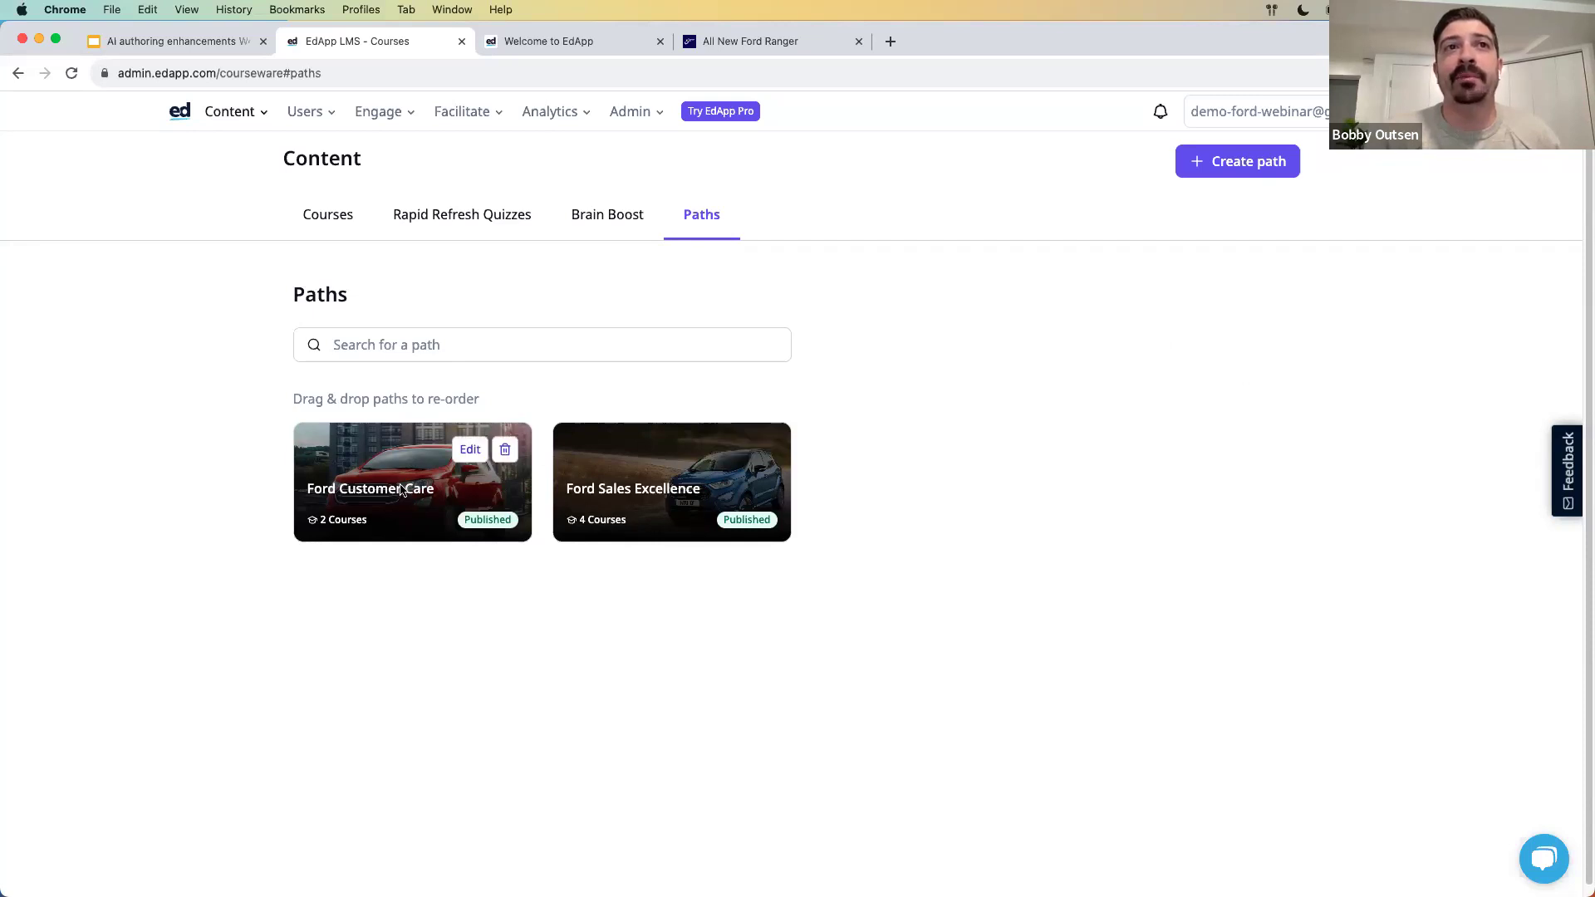
{"action": "left_click", "coordinate": [1248, 170]}
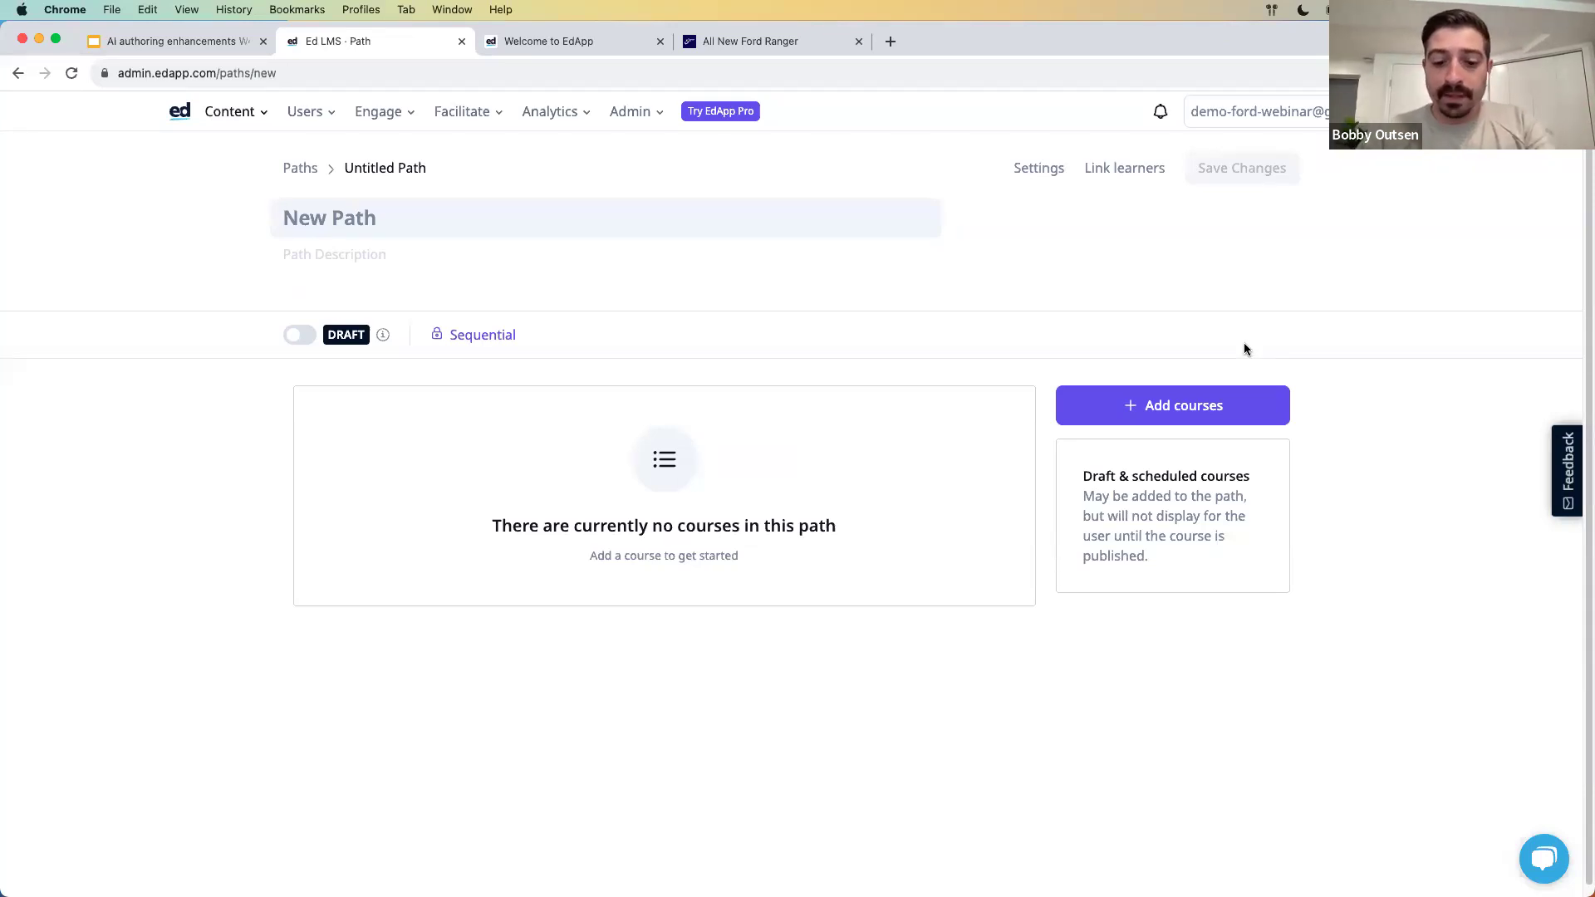
{"action": "type", "text": "Ford Prod"}
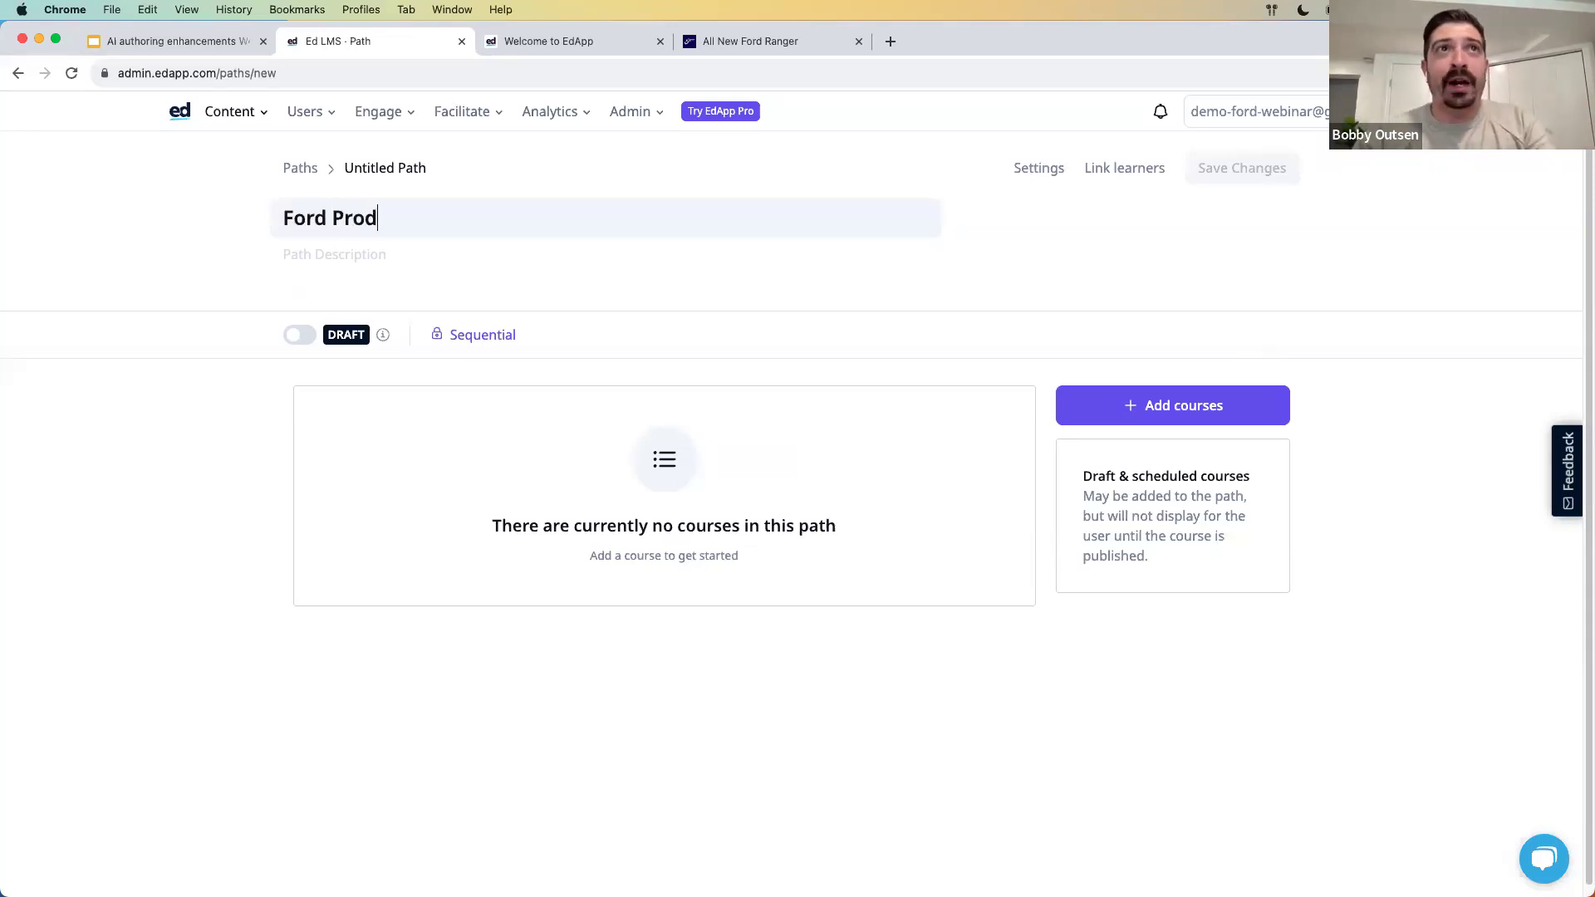
{"action": "type", "text": "uct Knowledge"}
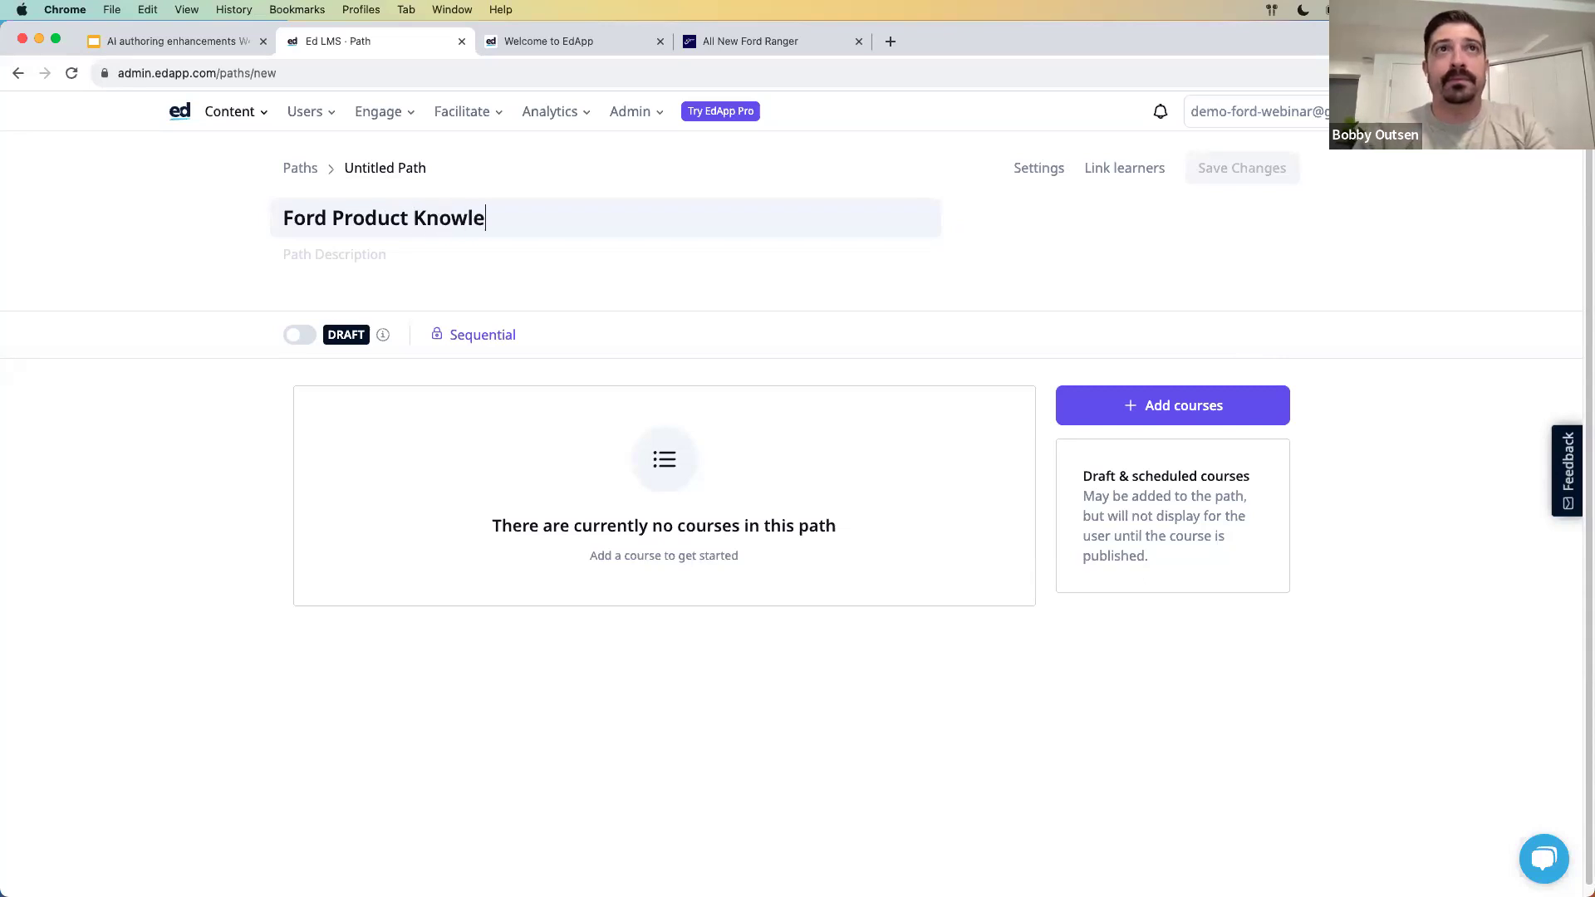
{"action": "left_click", "coordinate": [1392, 545]}
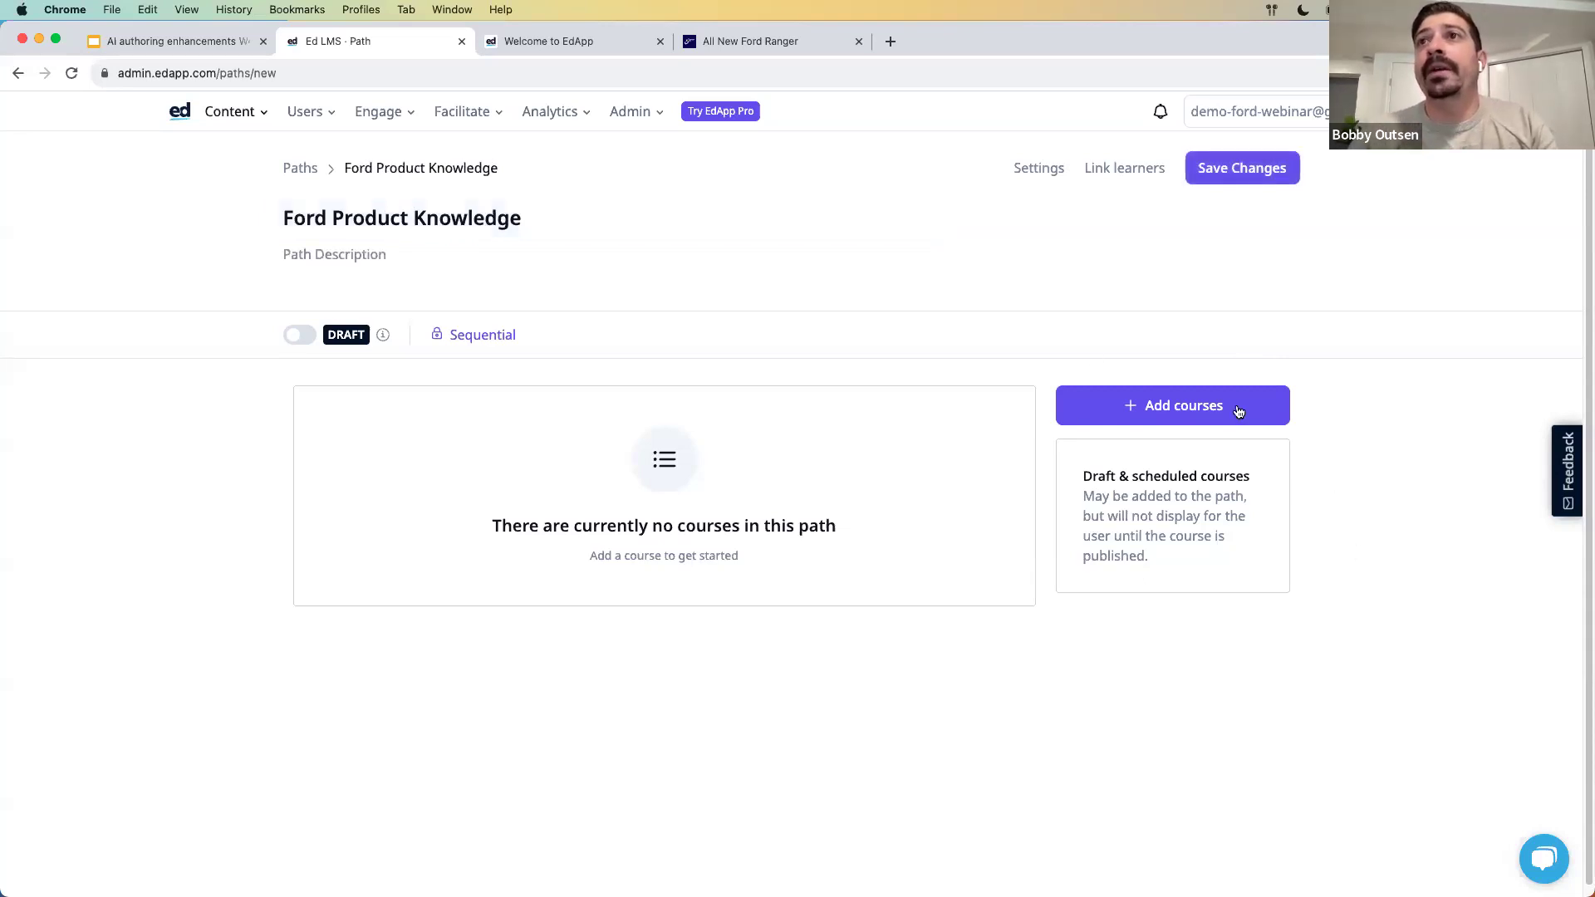
- Add the courses "Ford F-150: Big on Capability" and "The All-New Ford Ranger: The Ultimate Adventure Pickup" to the path
{"action": "left_click", "coordinate": [1191, 407]}
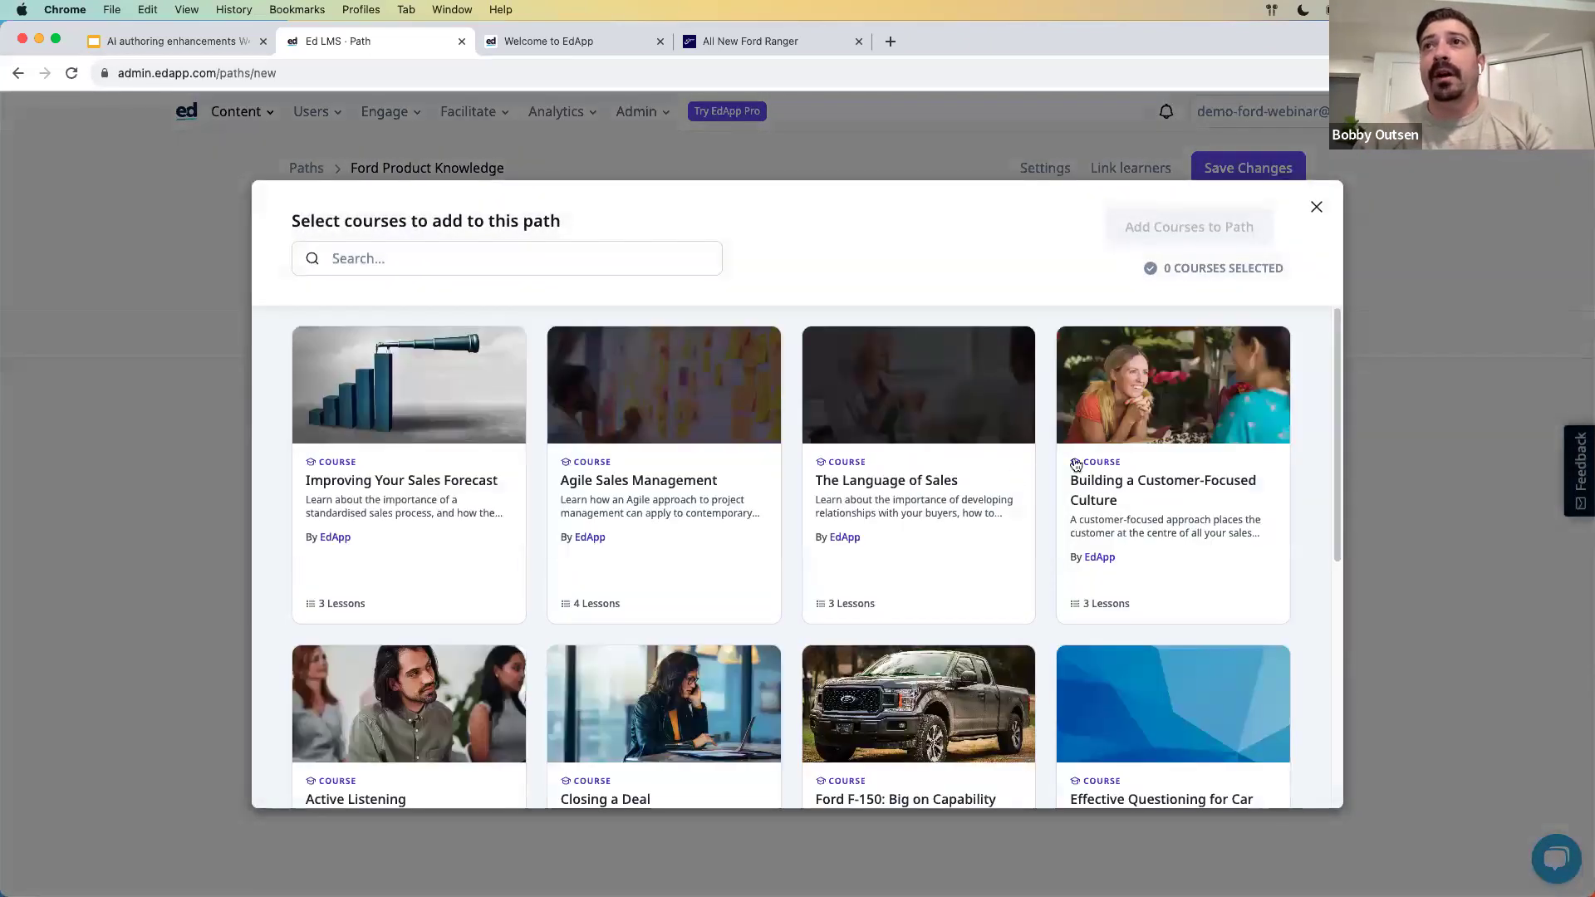
{"action": "scroll", "coordinate": [955, 520], "scroll_direction": "down", "scroll_amount": 3}
{"action": "scroll", "coordinate": [959, 521], "scroll_direction": "down", "scroll_amount": 2}
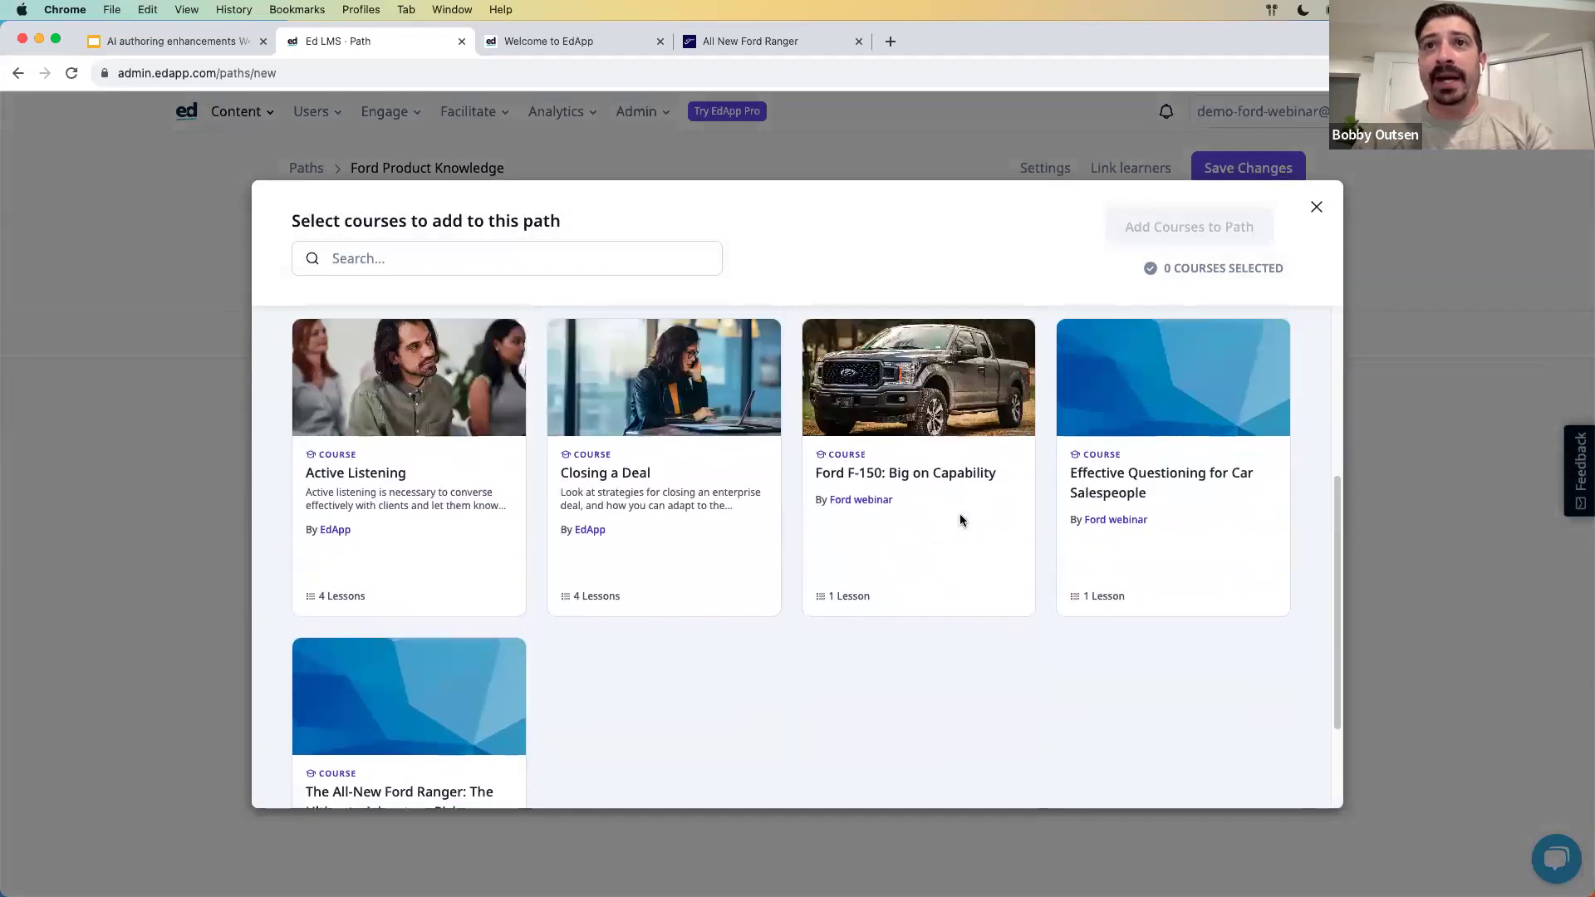
{"action": "scroll", "coordinate": [960, 515], "scroll_direction": "up", "scroll_amount": 1}
{"action": "left_click", "coordinate": [917, 544]}
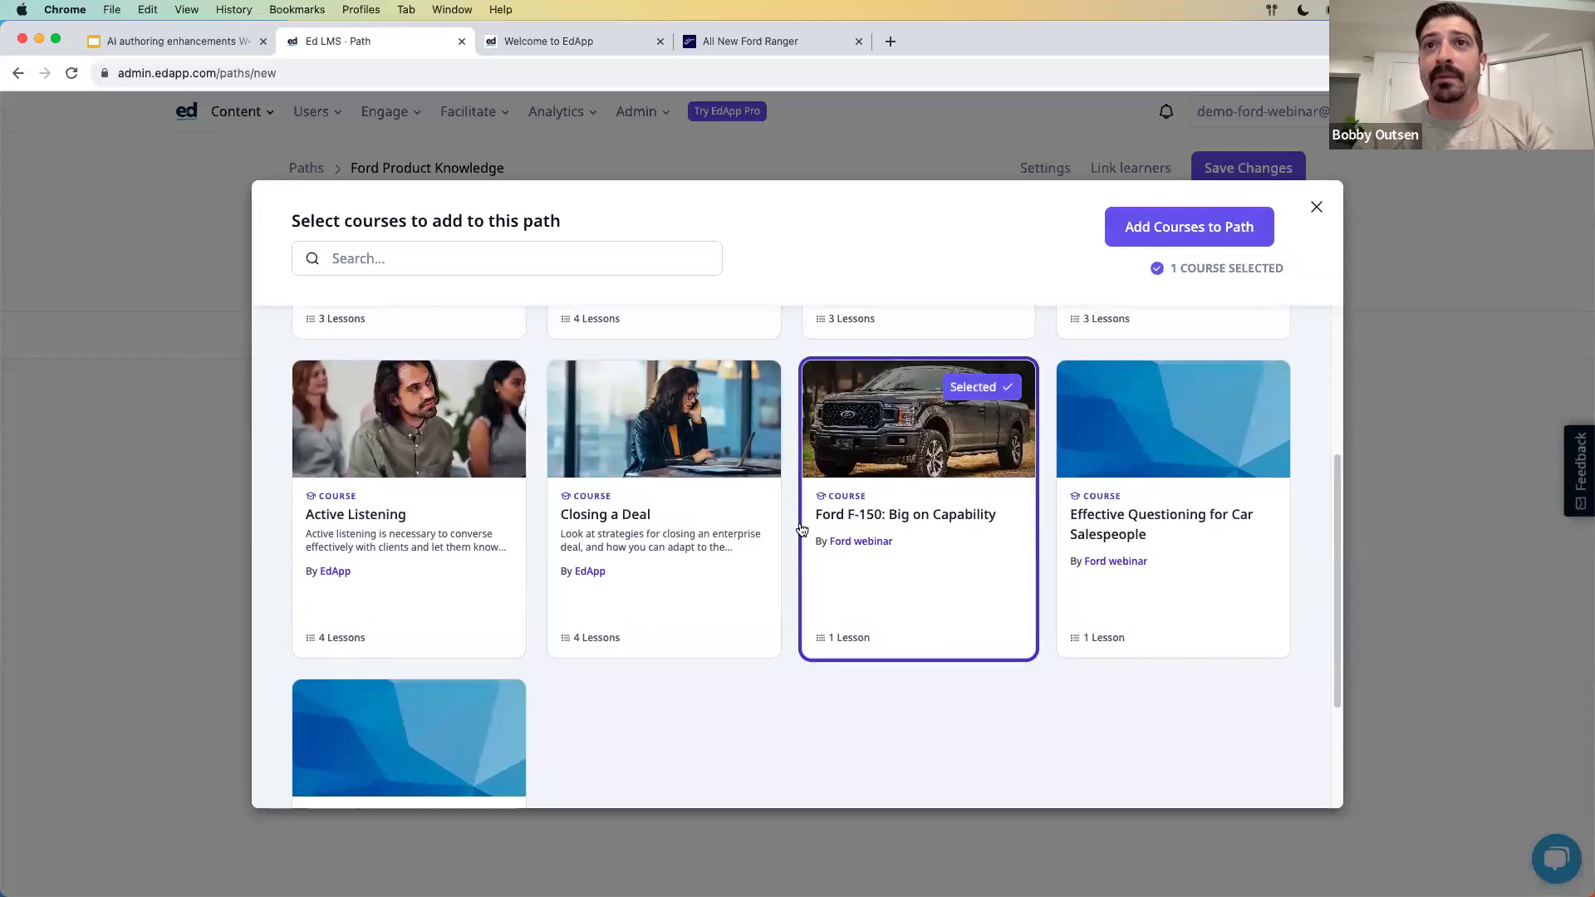
{"action": "scroll", "coordinate": [532, 648], "scroll_direction": "down", "scroll_amount": 1}
{"action": "left_click", "coordinate": [479, 654]}
{"action": "scroll", "coordinate": [1014, 609], "scroll_direction": "up", "scroll_amount": 5}
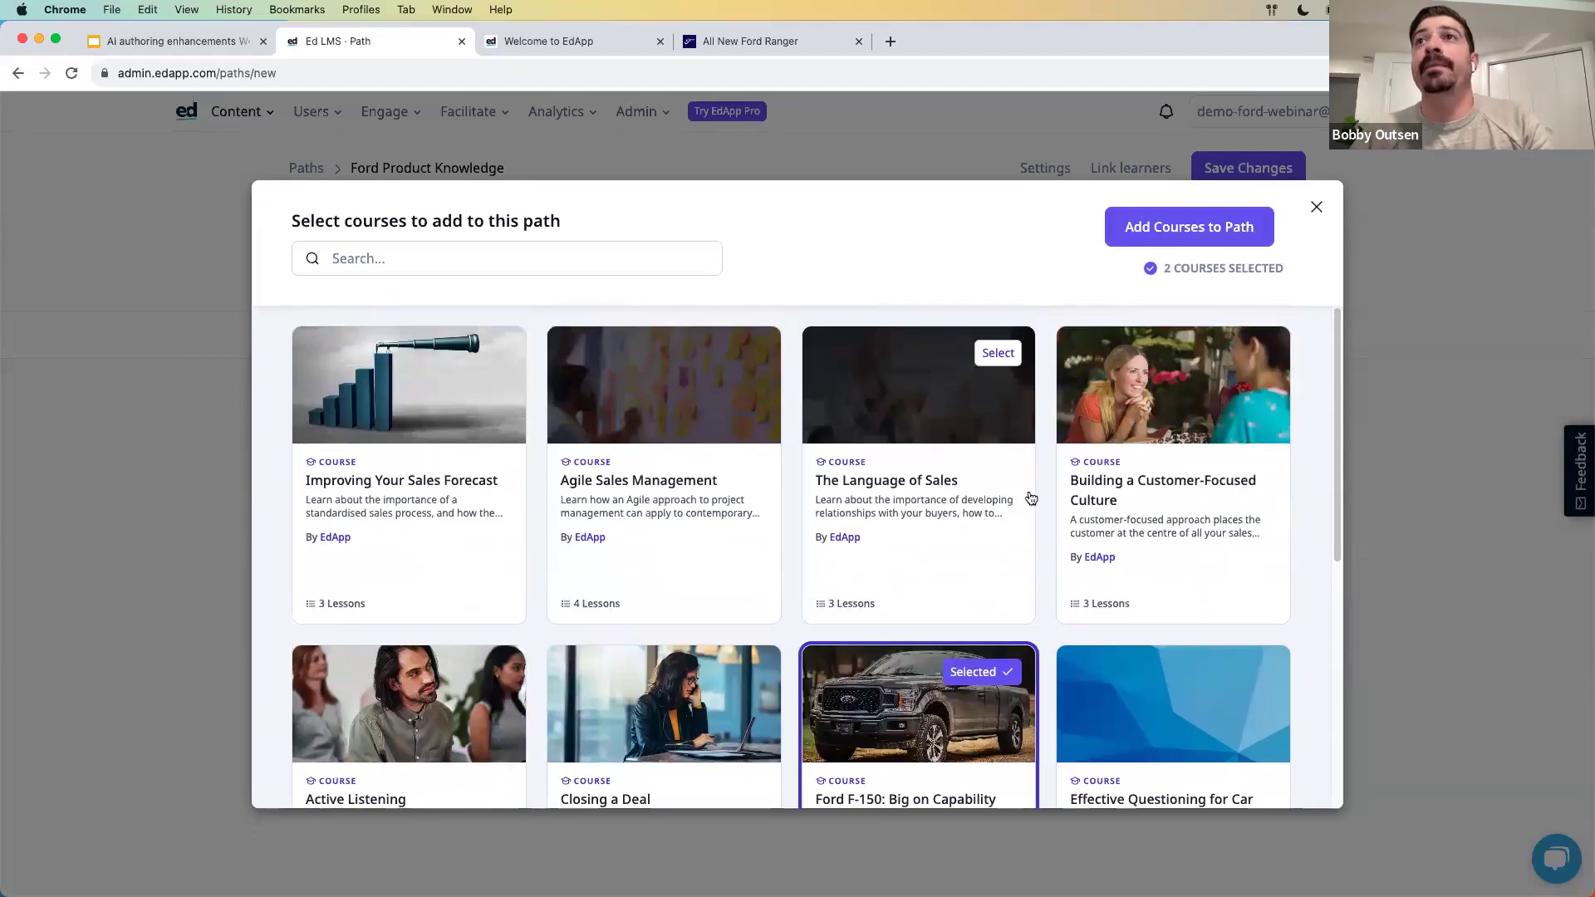
{"action": "left_click", "coordinate": [1189, 227]}
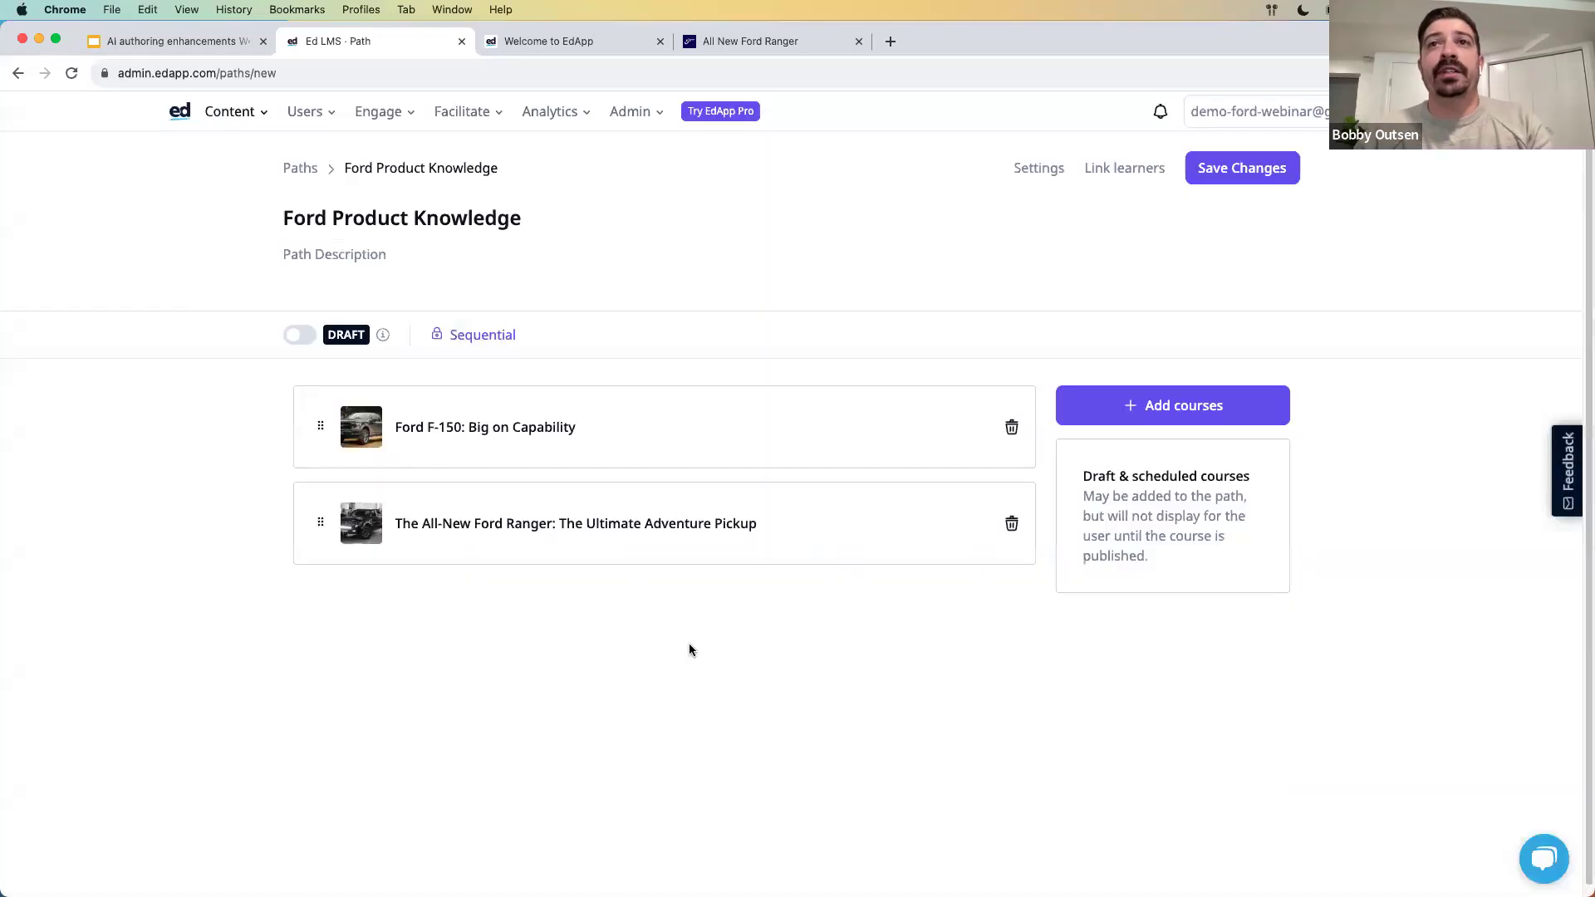
- Try swapping the order of the path's two courses and check the path's course order settings
{"action": "left_click_drag", "start_coordinate": [321, 426], "coordinate": [321, 525]}
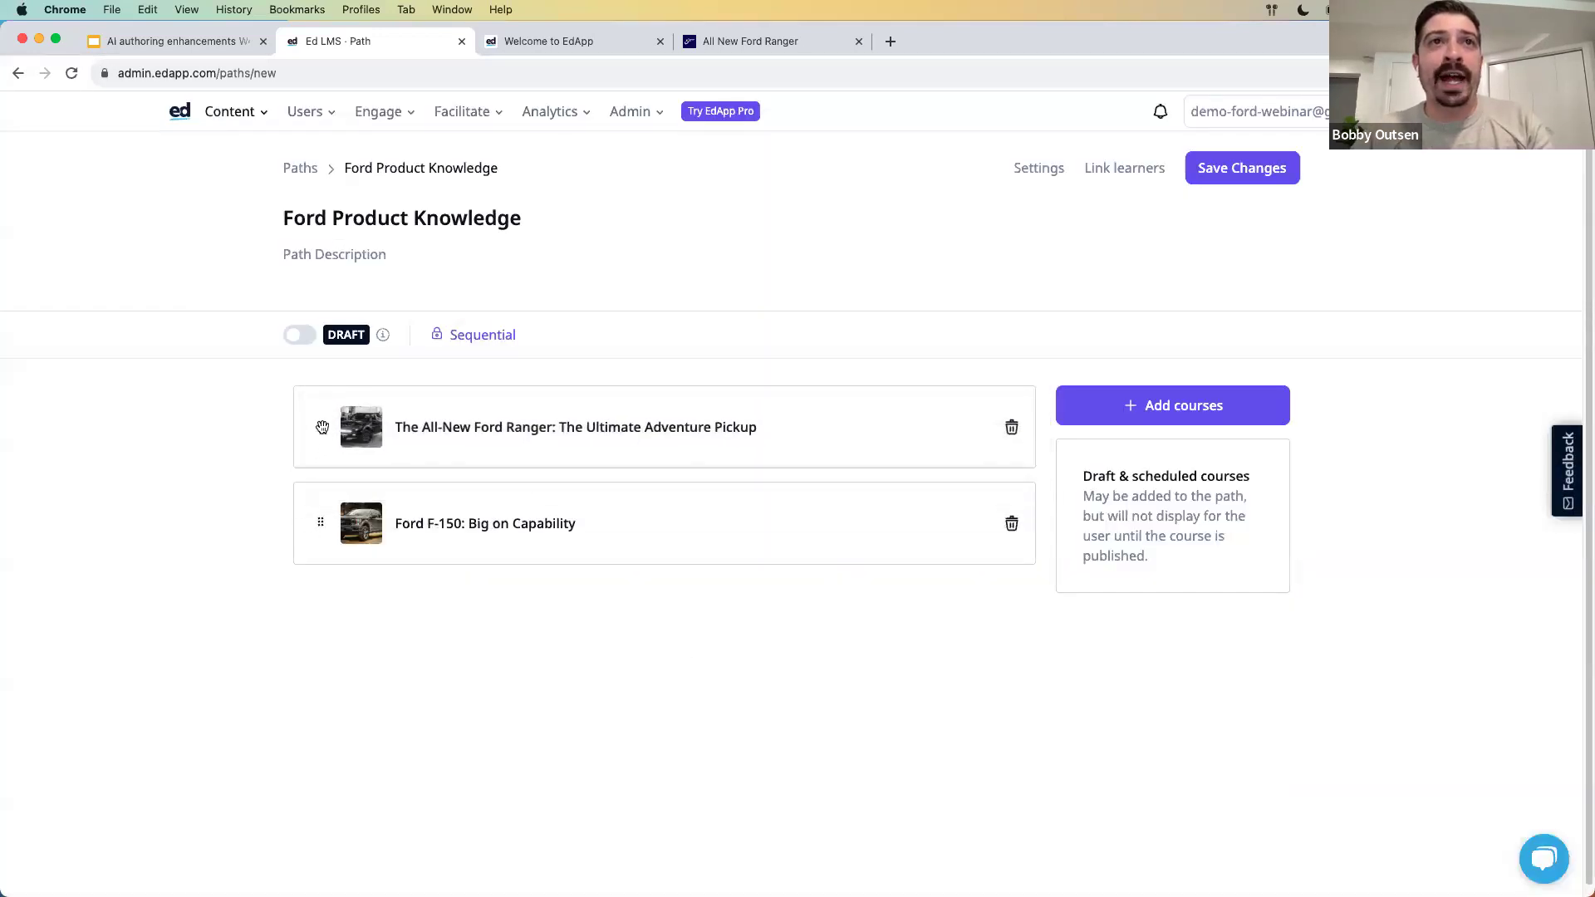
{"action": "left_click_drag", "start_coordinate": [317, 429], "coordinate": [317, 529]}
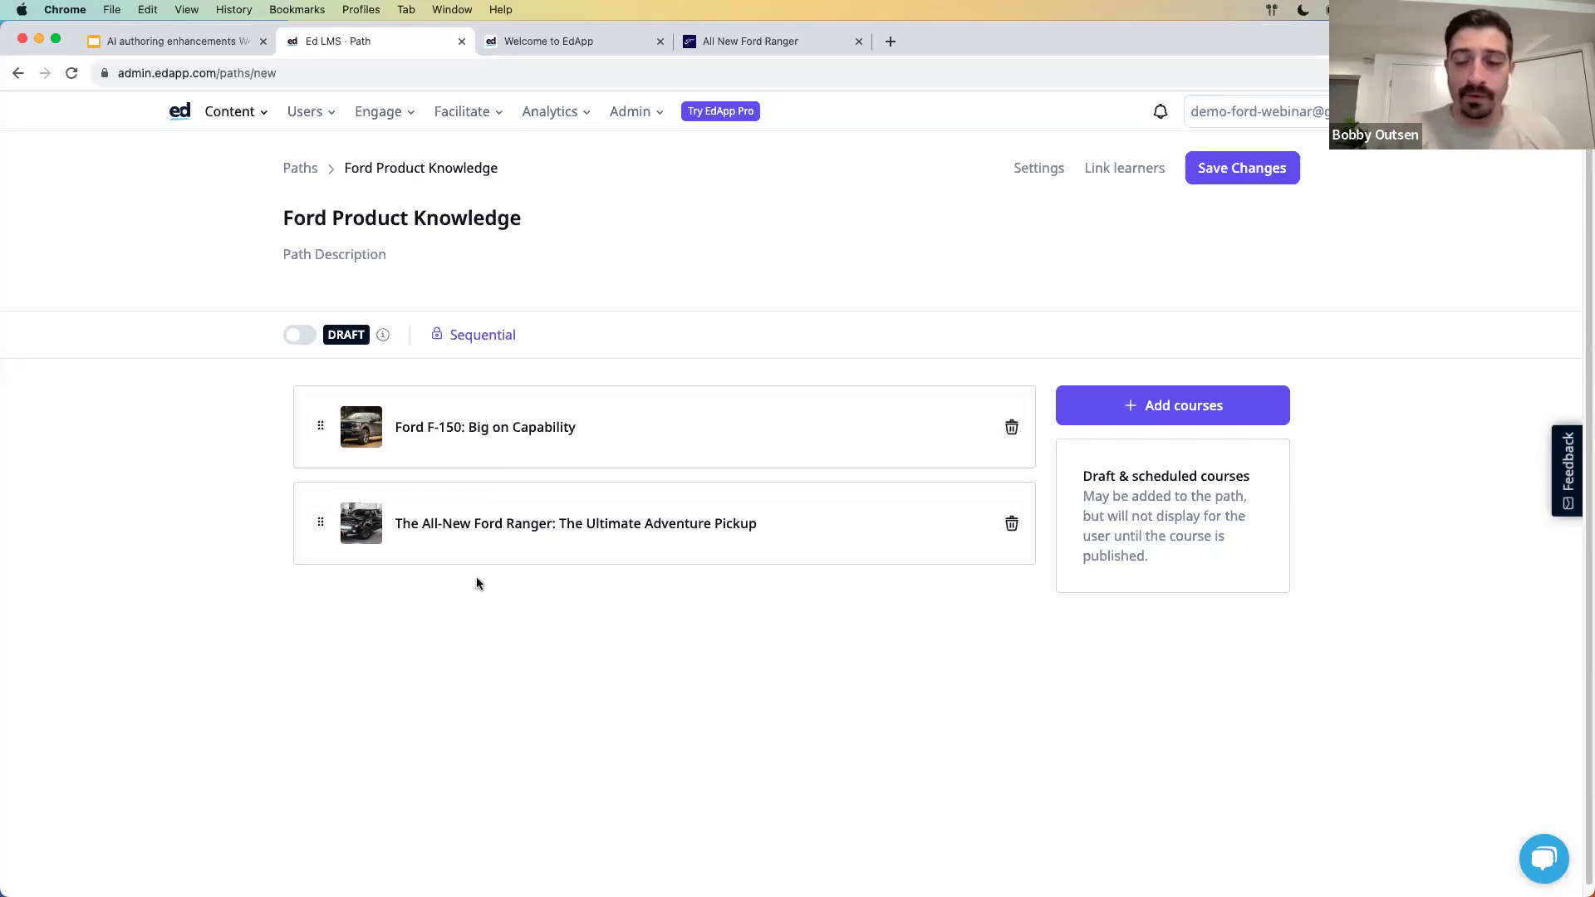
{"action": "left_click", "coordinate": [482, 336]}
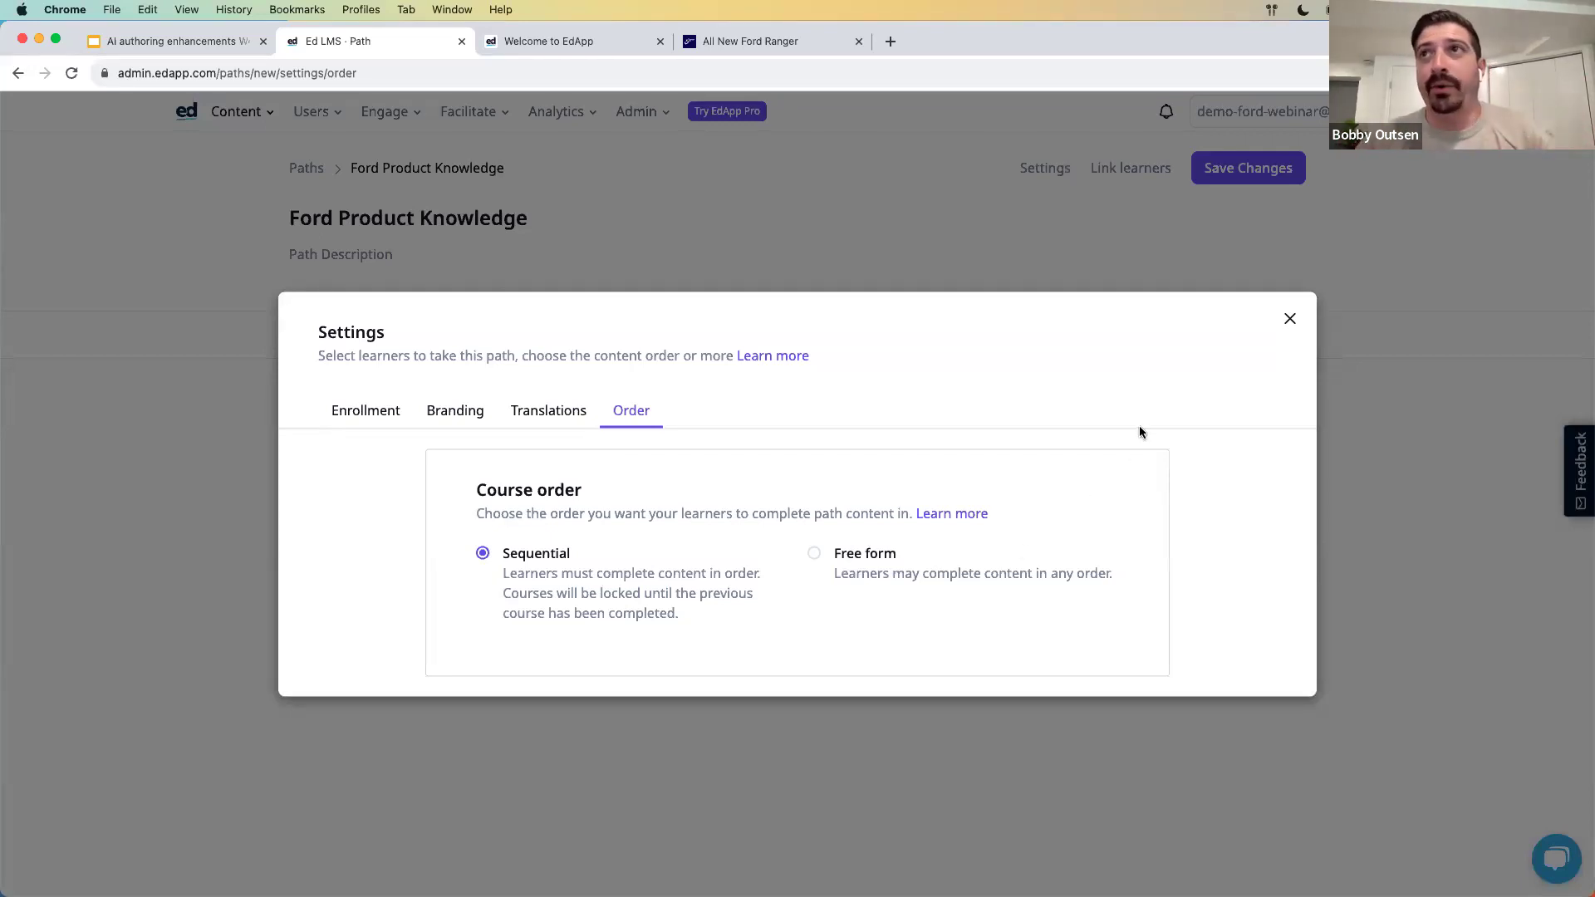
{"action": "left_click", "coordinate": [1289, 322]}
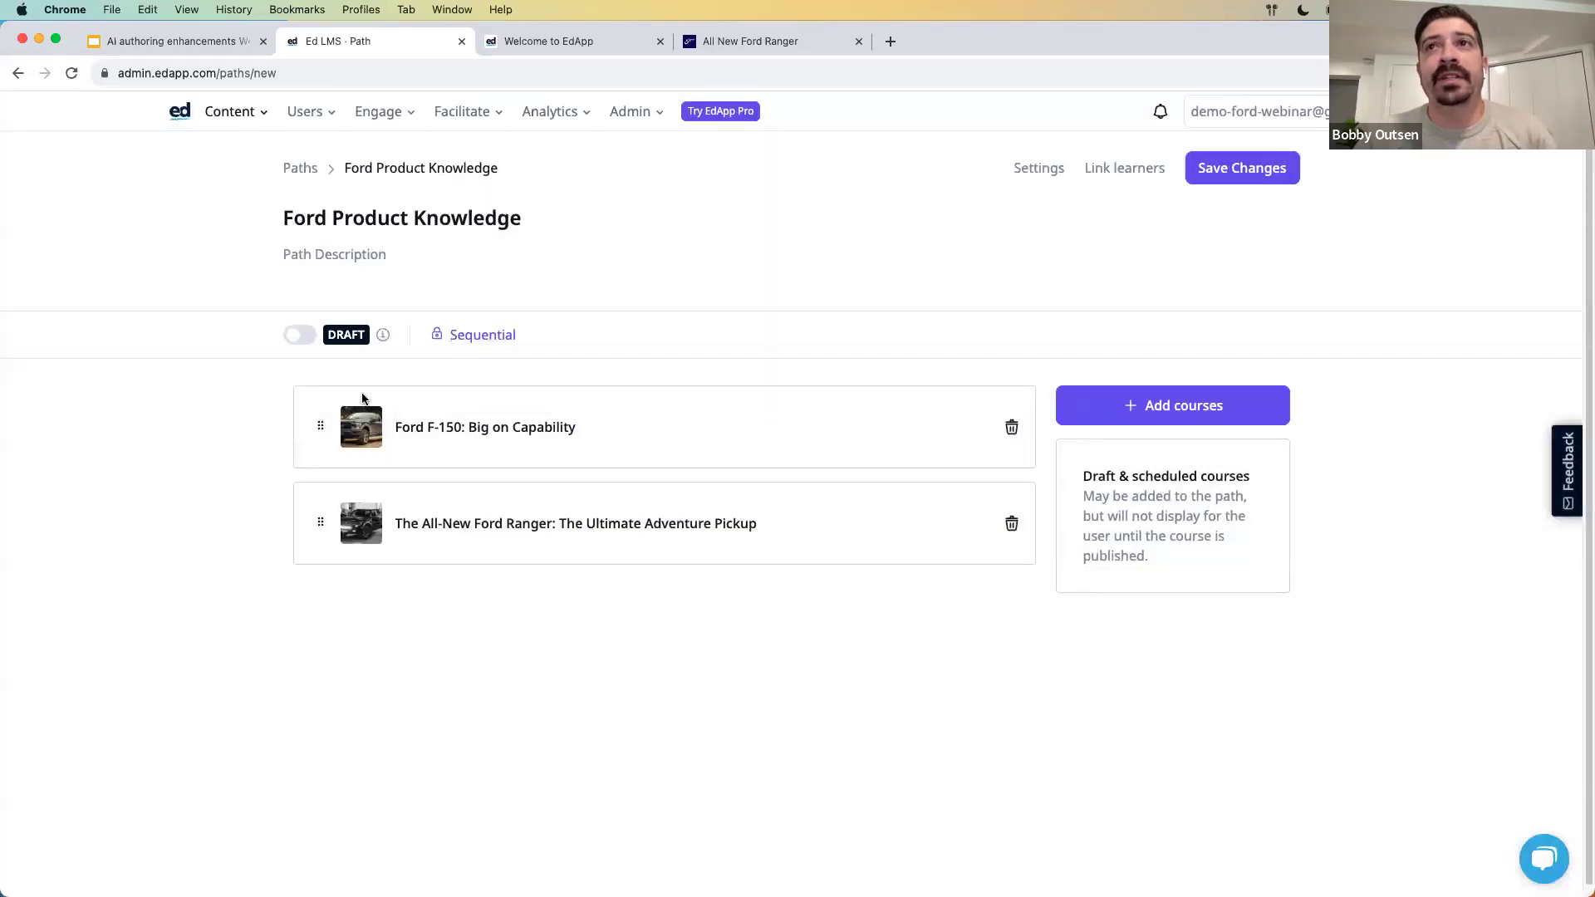
- Switch the Ford Product Knowledge path from draft to published and save it
{"action": "left_click", "coordinate": [309, 343]}
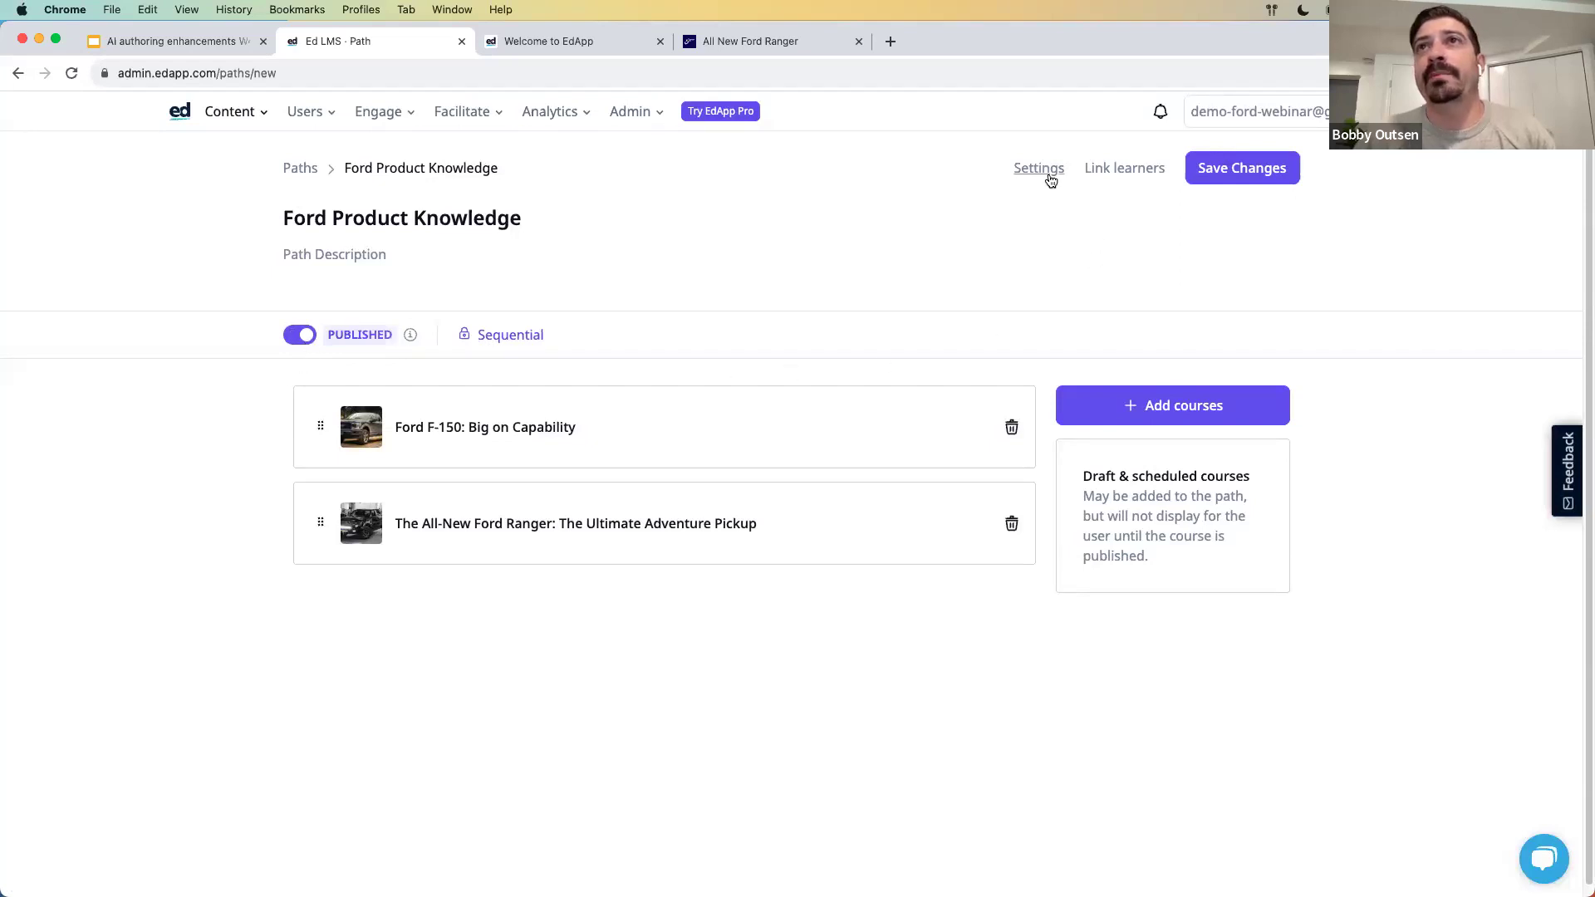
{"action": "left_click", "coordinate": [1242, 168]}
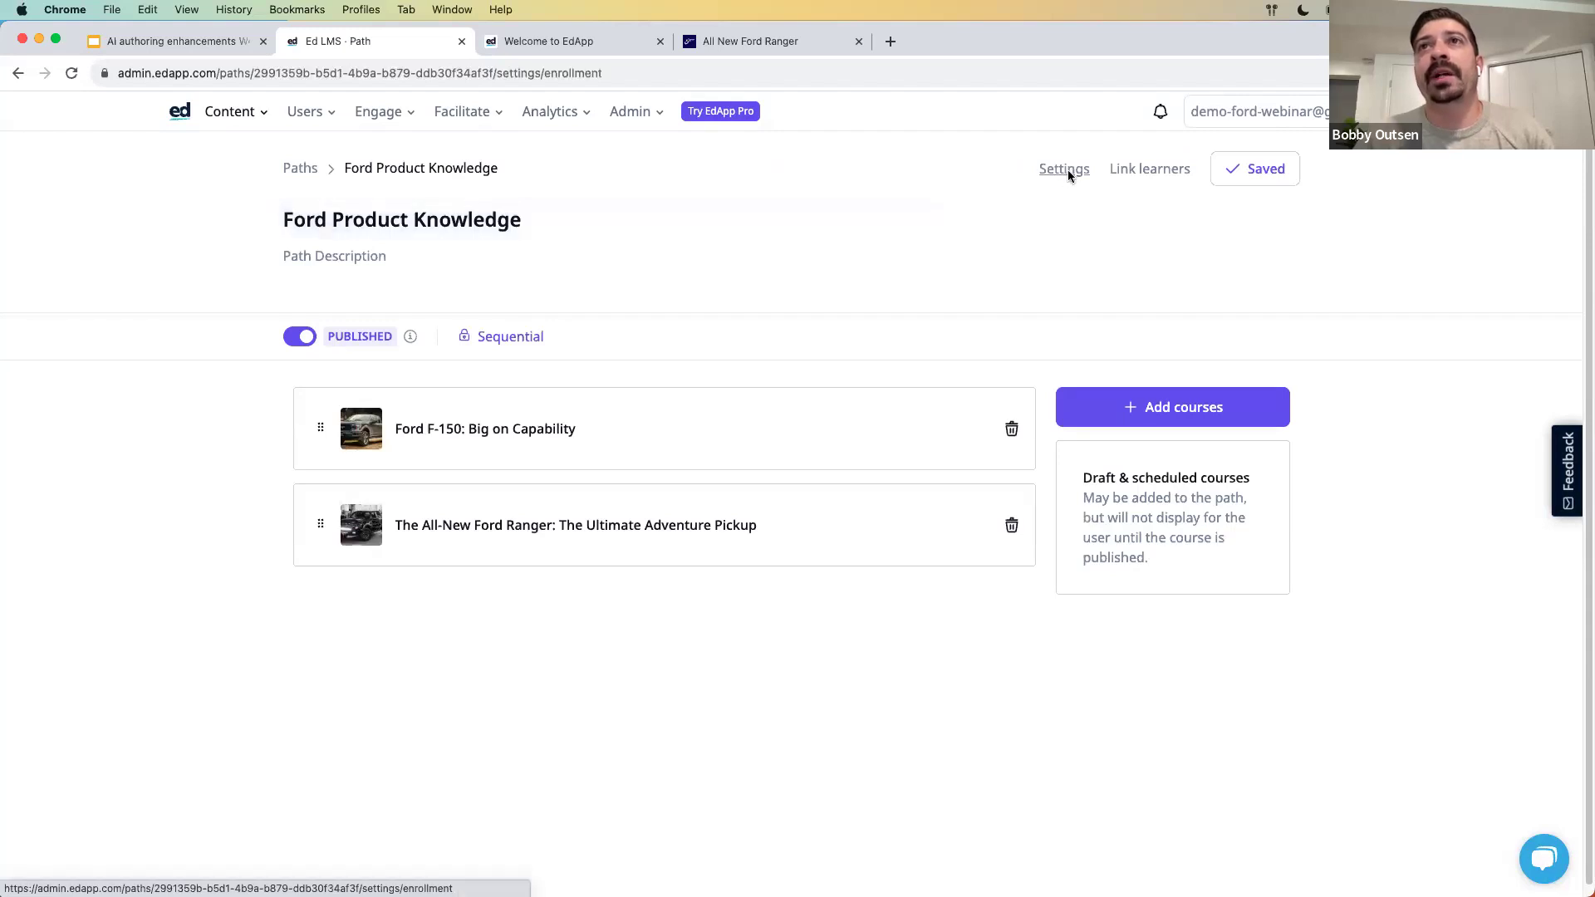
- Set the path's cover image to "ford-ranger-off-roading-image-1640x920-d" from the media library in the branding settings
{"action": "left_click", "coordinate": [1068, 170]}
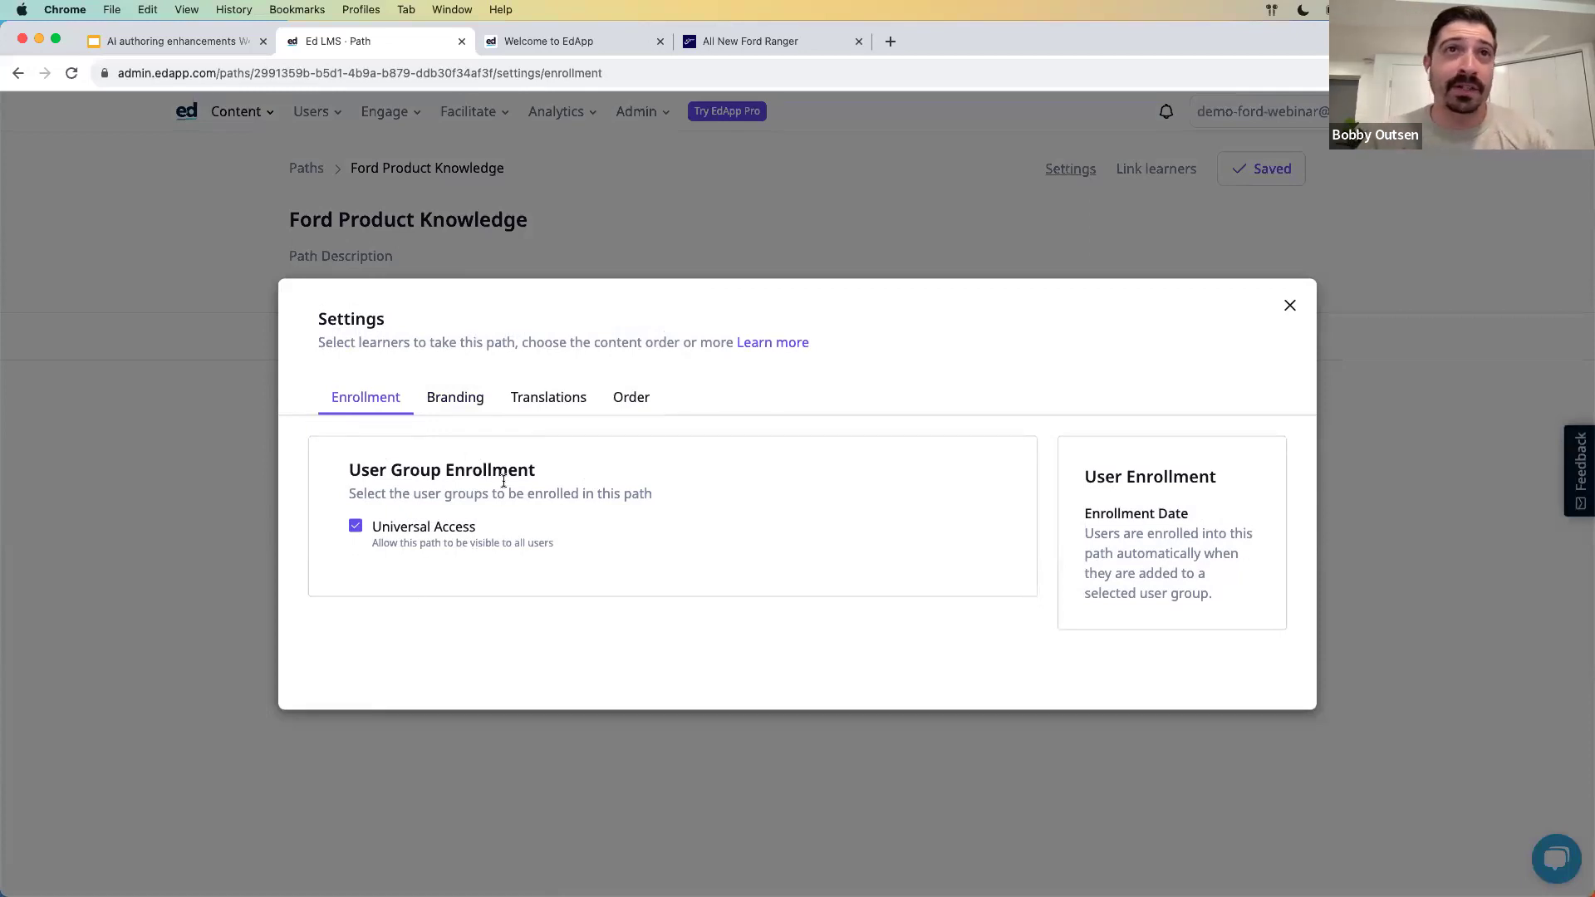
{"action": "left_click", "coordinate": [465, 408]}
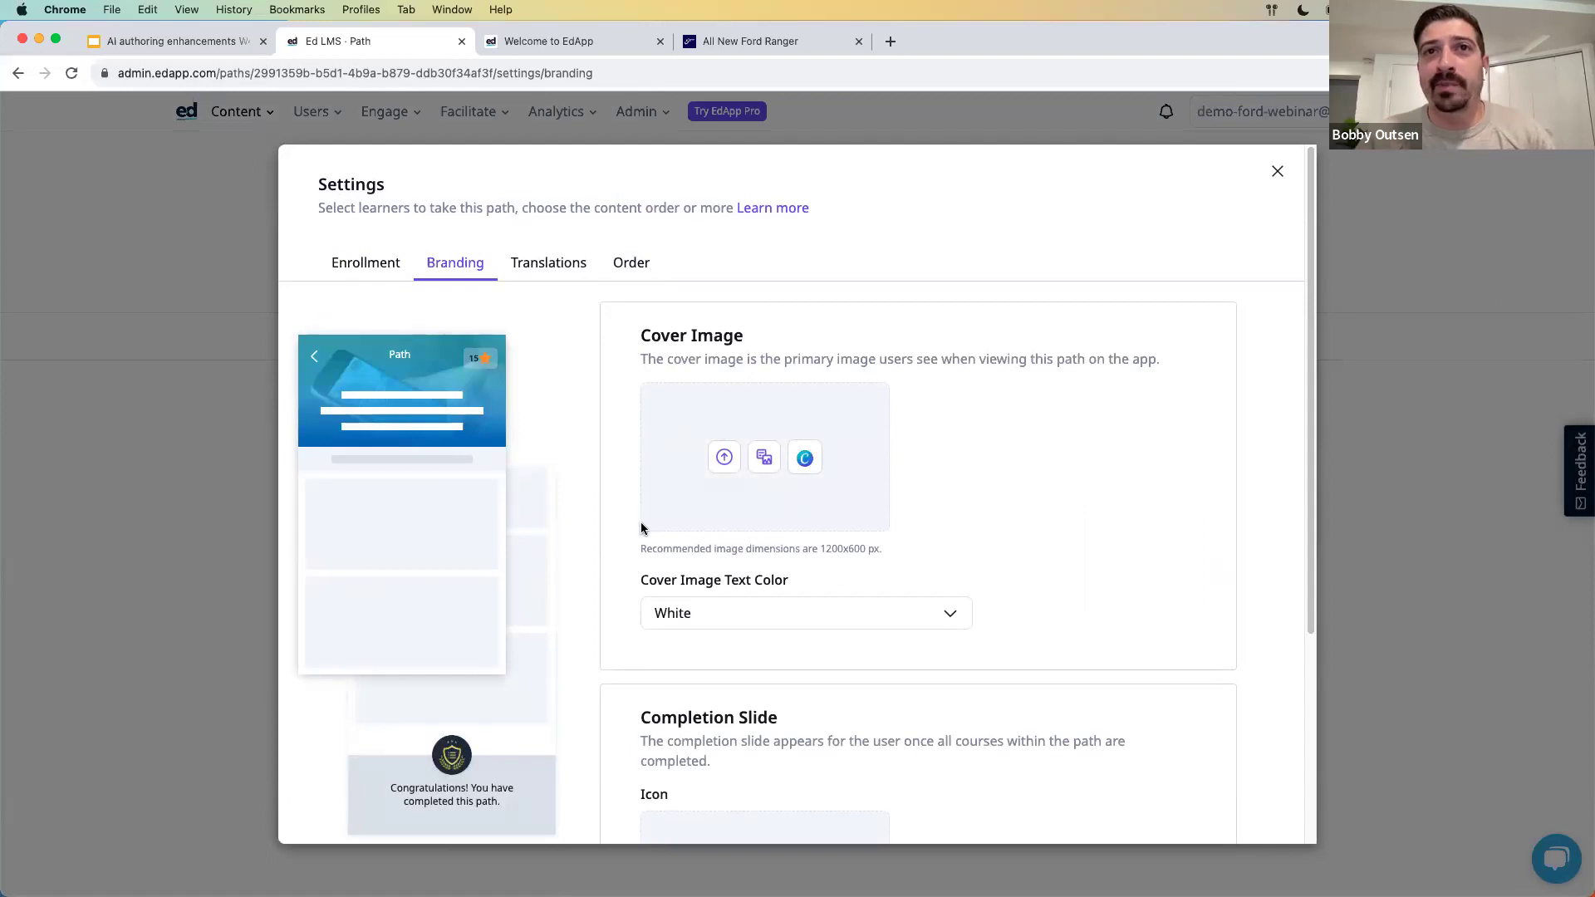
{"action": "left_click", "coordinate": [765, 458]}
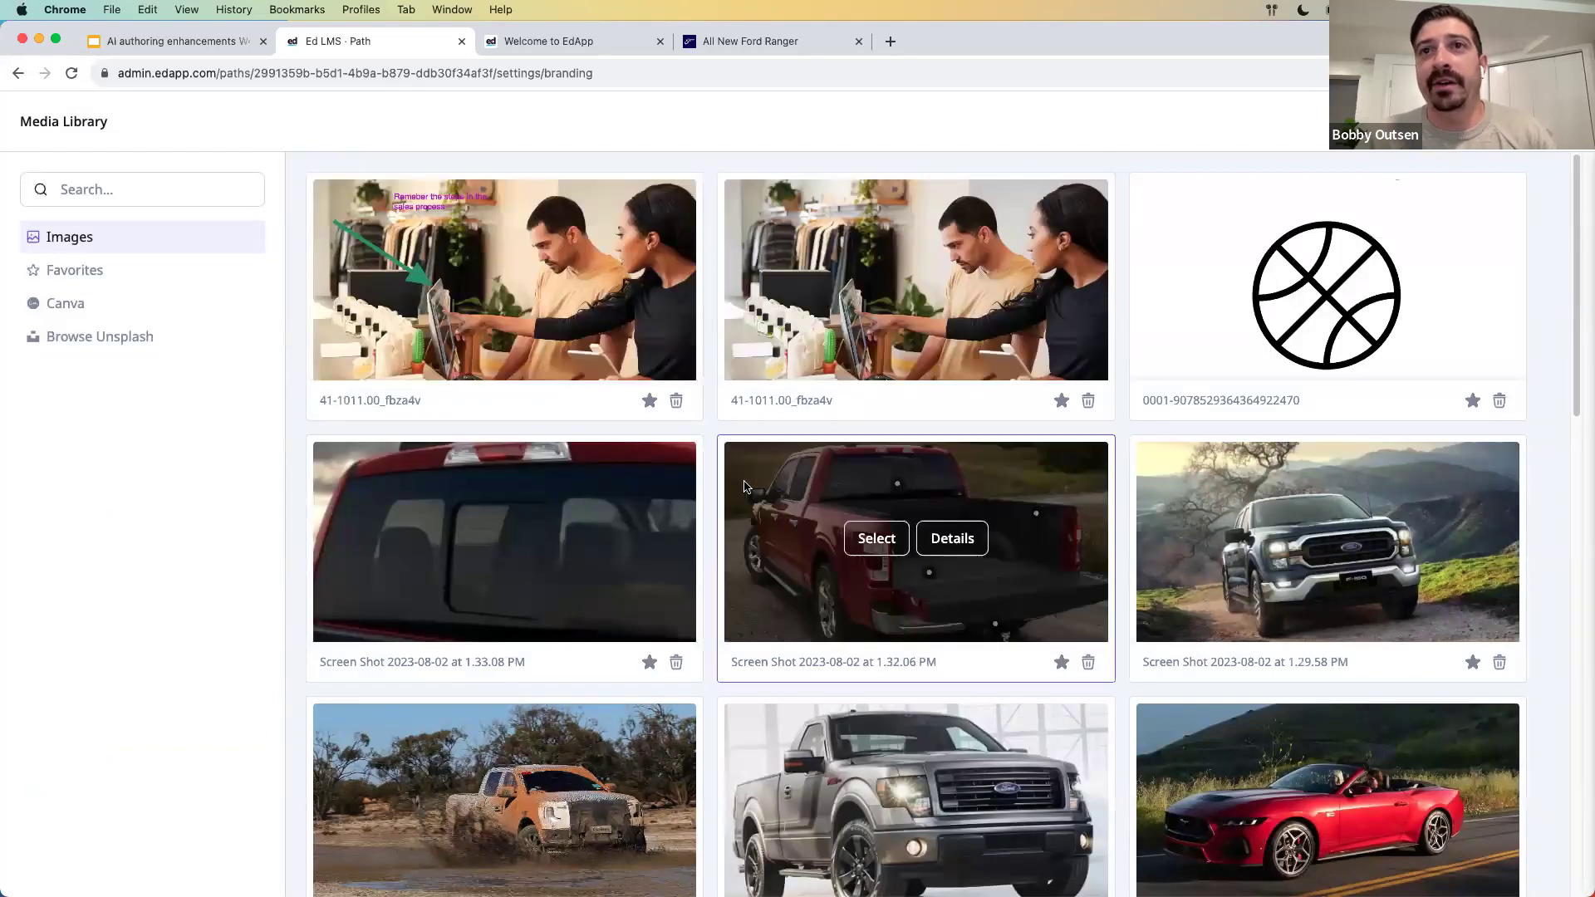
{"action": "scroll", "coordinate": [705, 559], "scroll_direction": "down", "scroll_amount": 3}
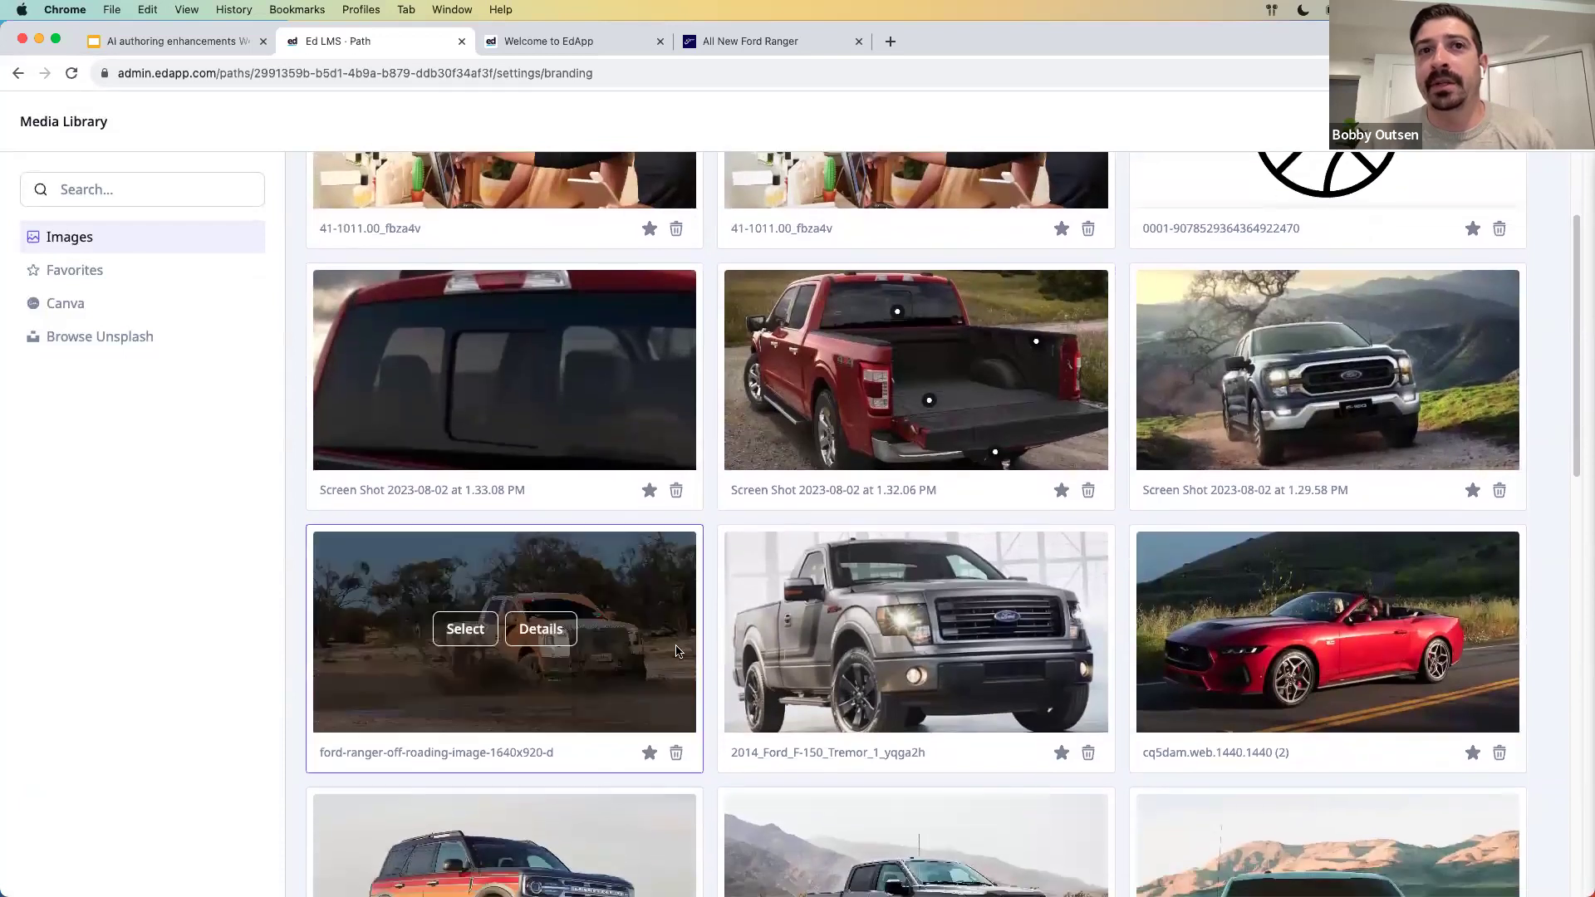
{"action": "scroll", "coordinate": [672, 715], "scroll_direction": "down", "scroll_amount": 1}
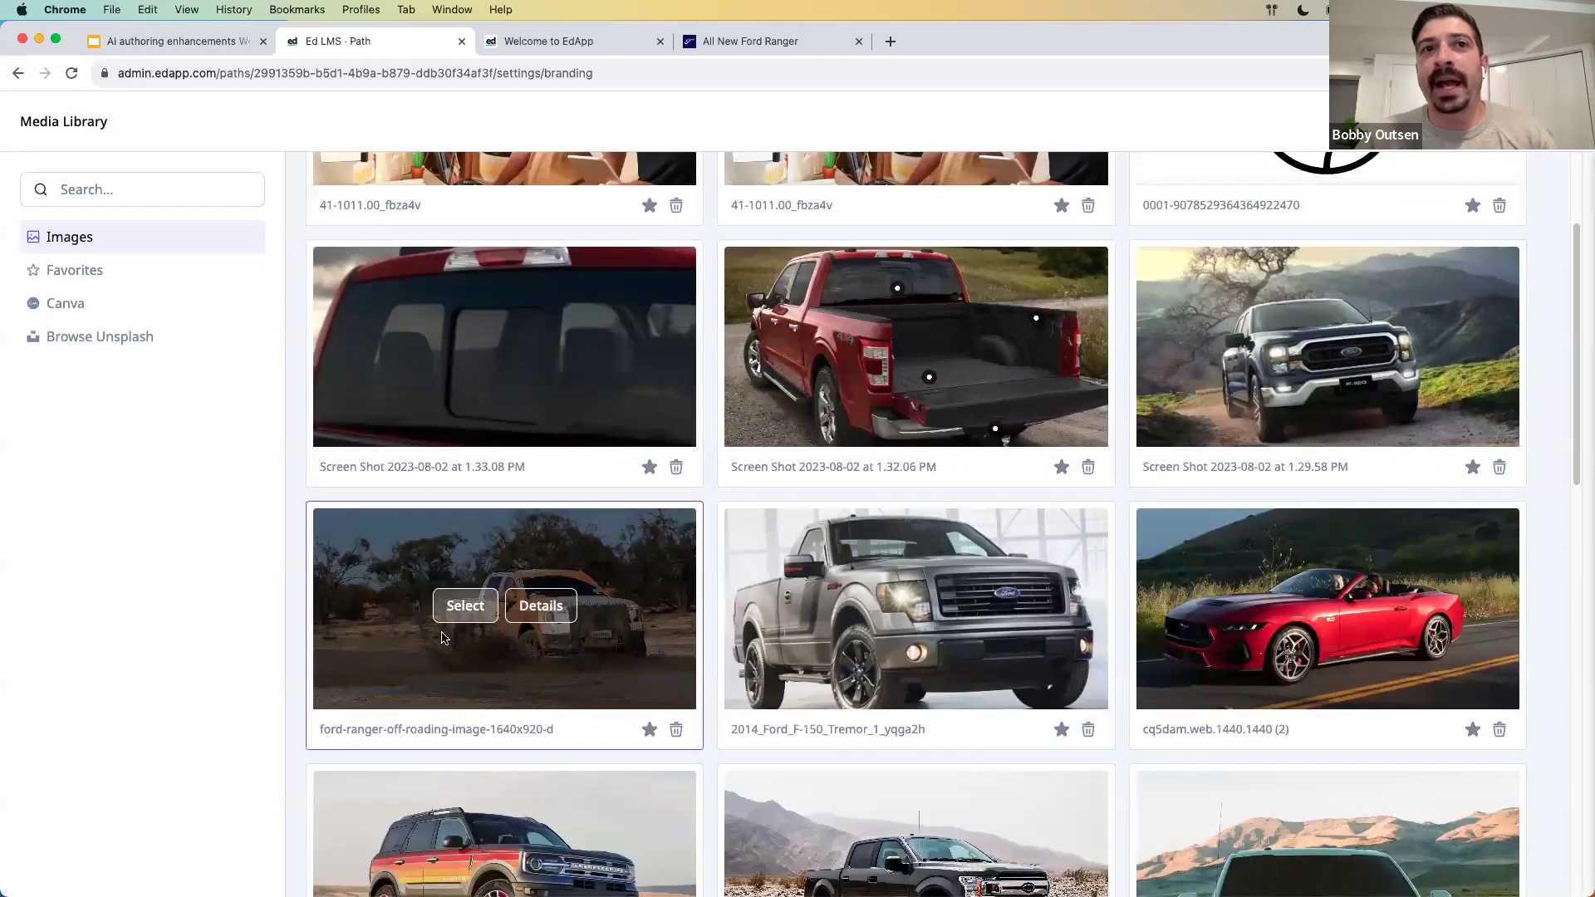
{"action": "left_click", "coordinate": [464, 610]}
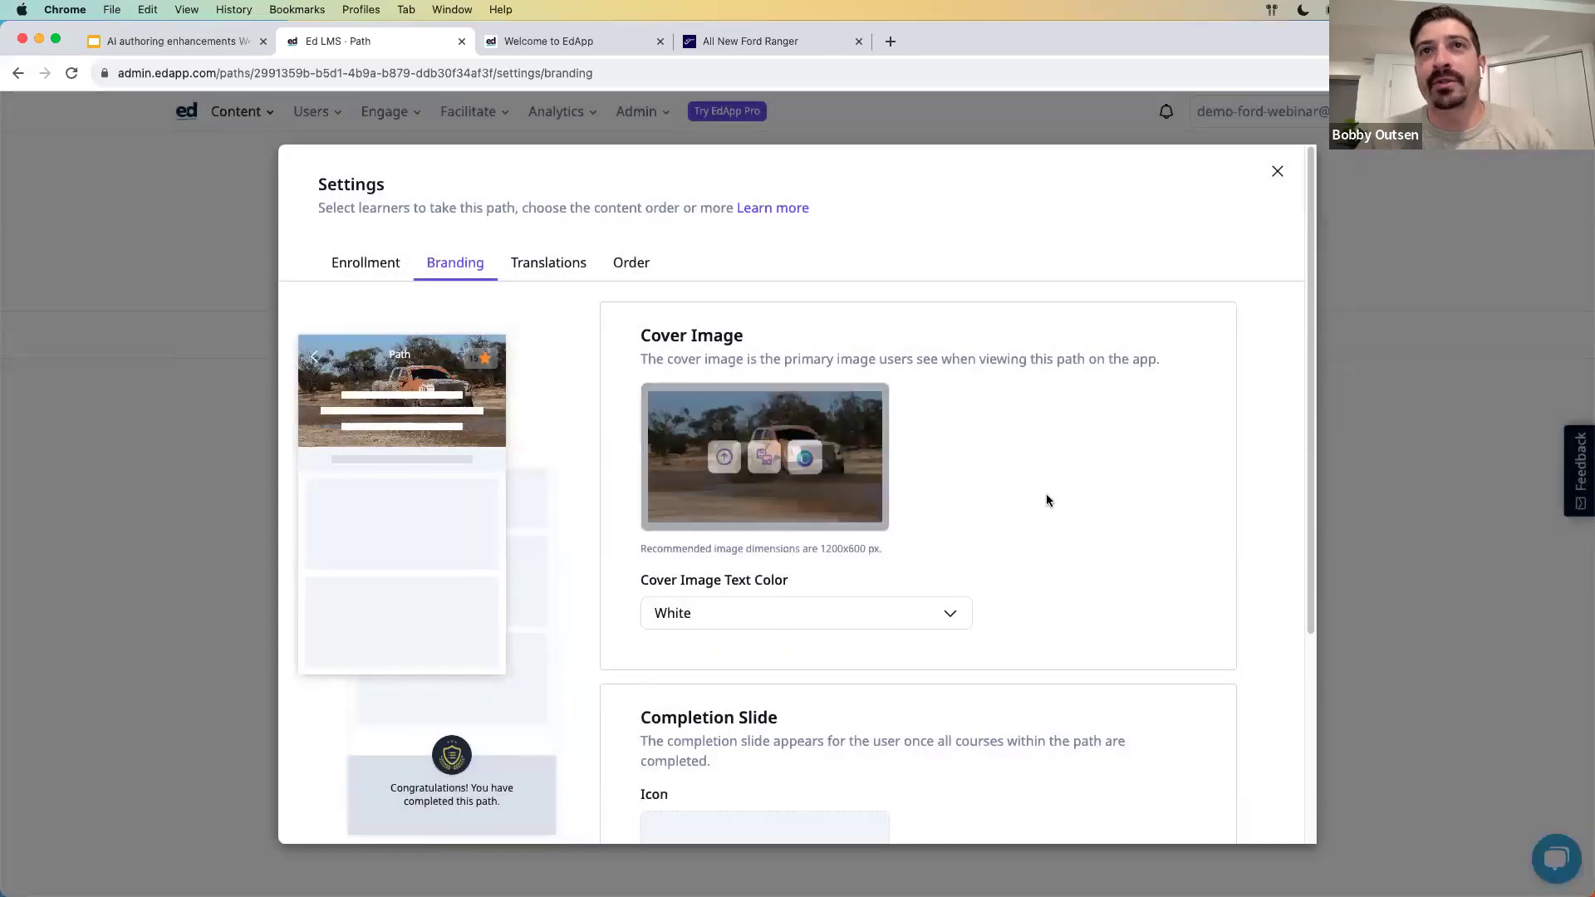
- Review the completion slide branding options, then save the path's changes and return to the list of paths
{"action": "scroll", "coordinate": [1049, 496], "scroll_direction": "down", "scroll_amount": 4}
{"action": "scroll", "coordinate": [1049, 496], "scroll_direction": "up", "scroll_amount": 4}
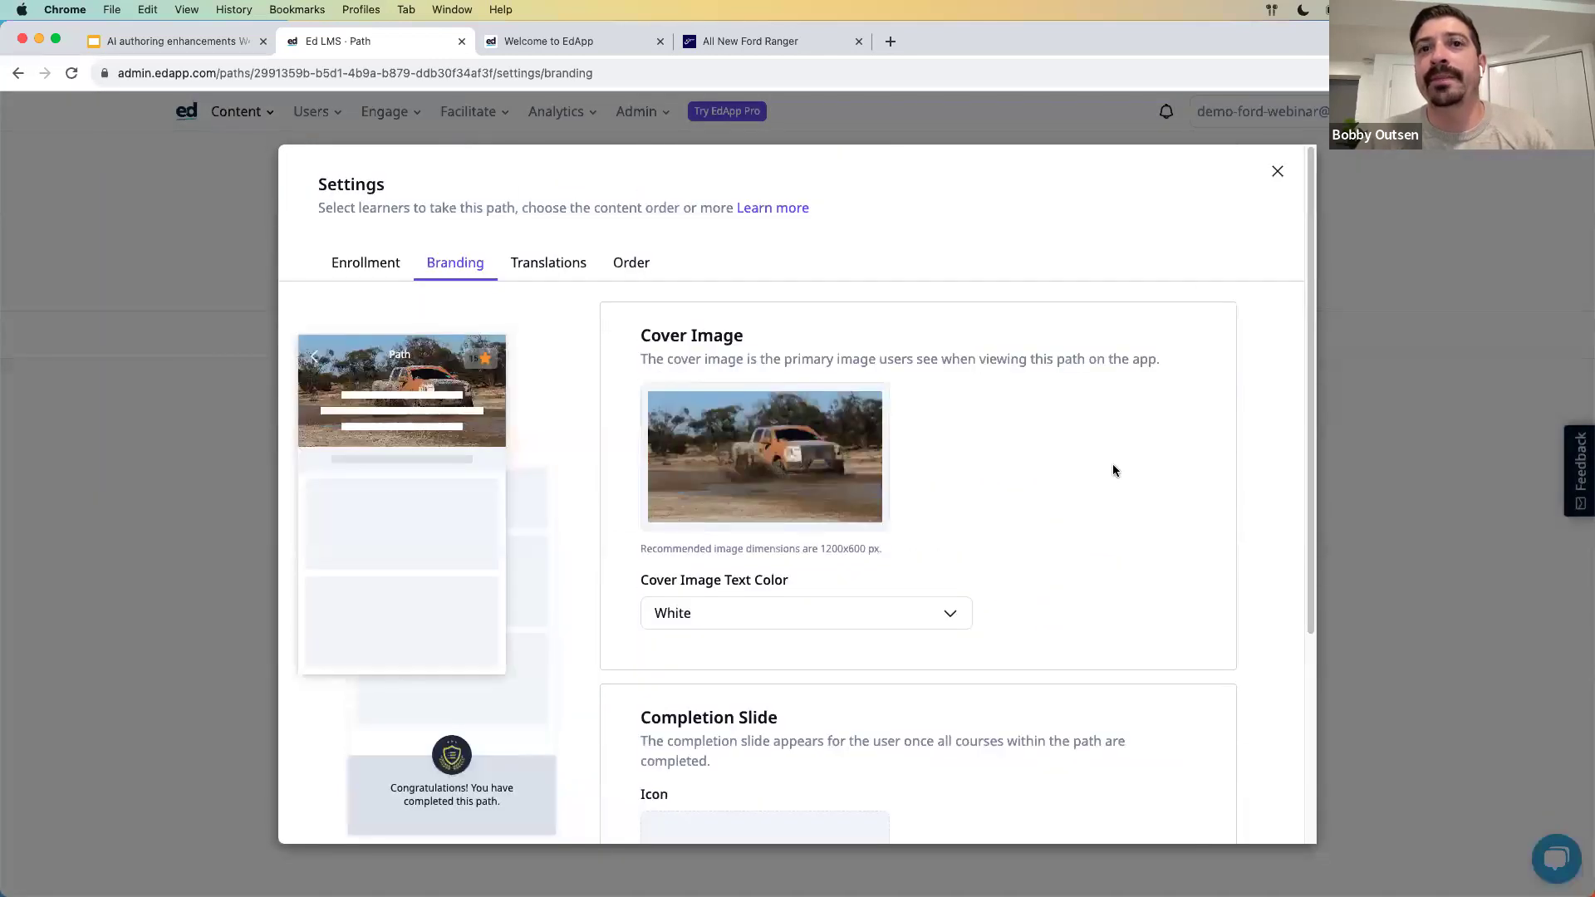
{"action": "scroll", "coordinate": [1098, 486], "scroll_direction": "down", "scroll_amount": 3}
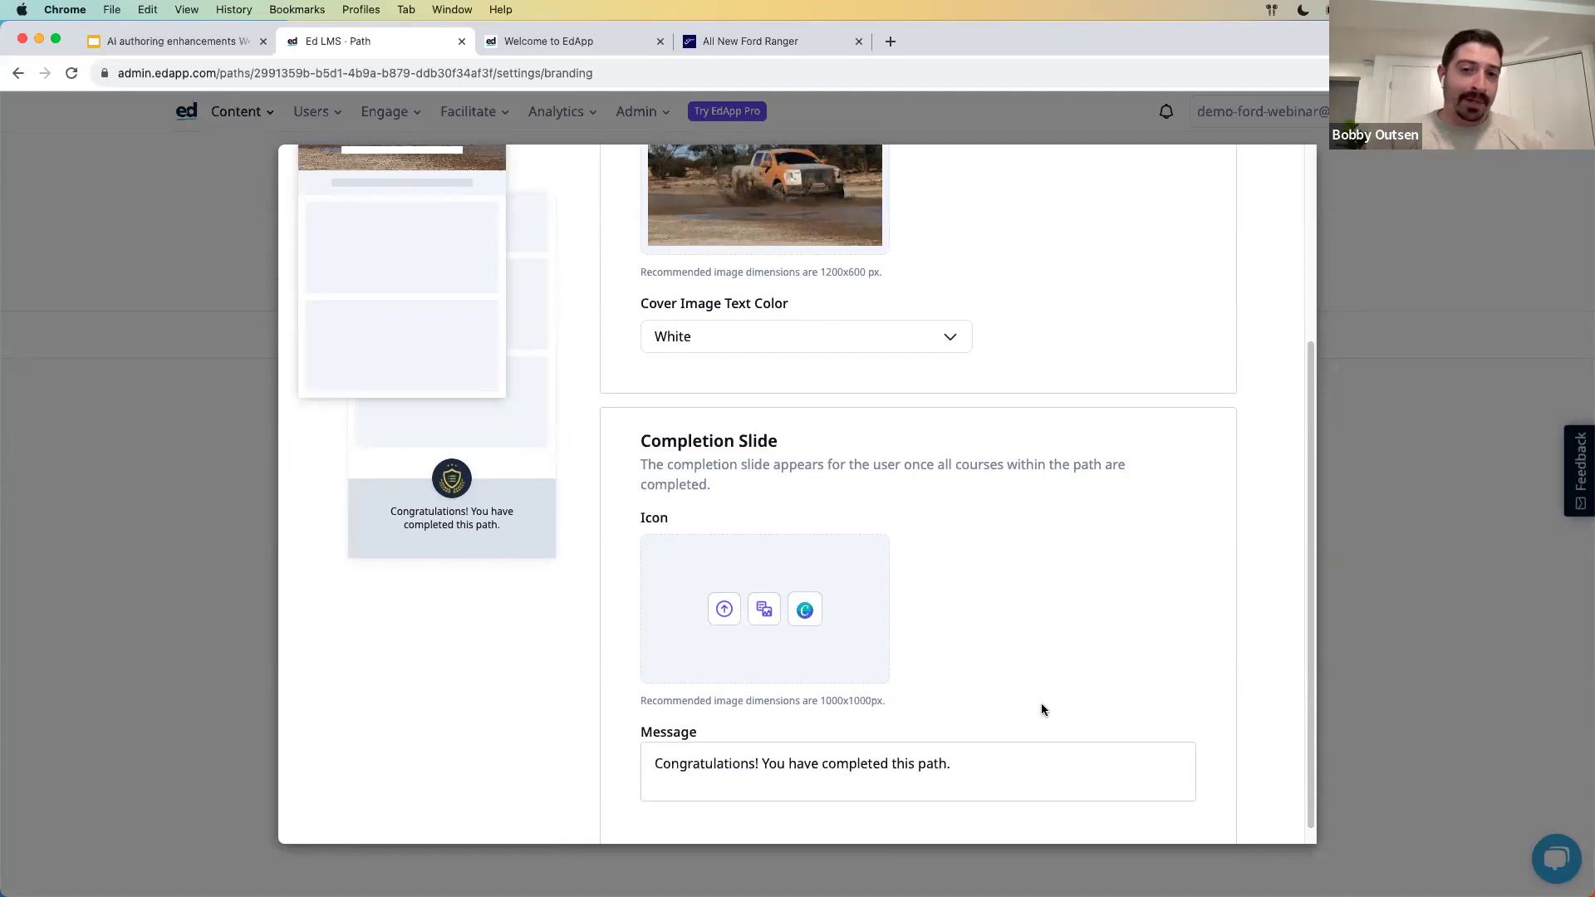
{"action": "scroll", "coordinate": [1180, 515], "scroll_direction": "up", "scroll_amount": 5}
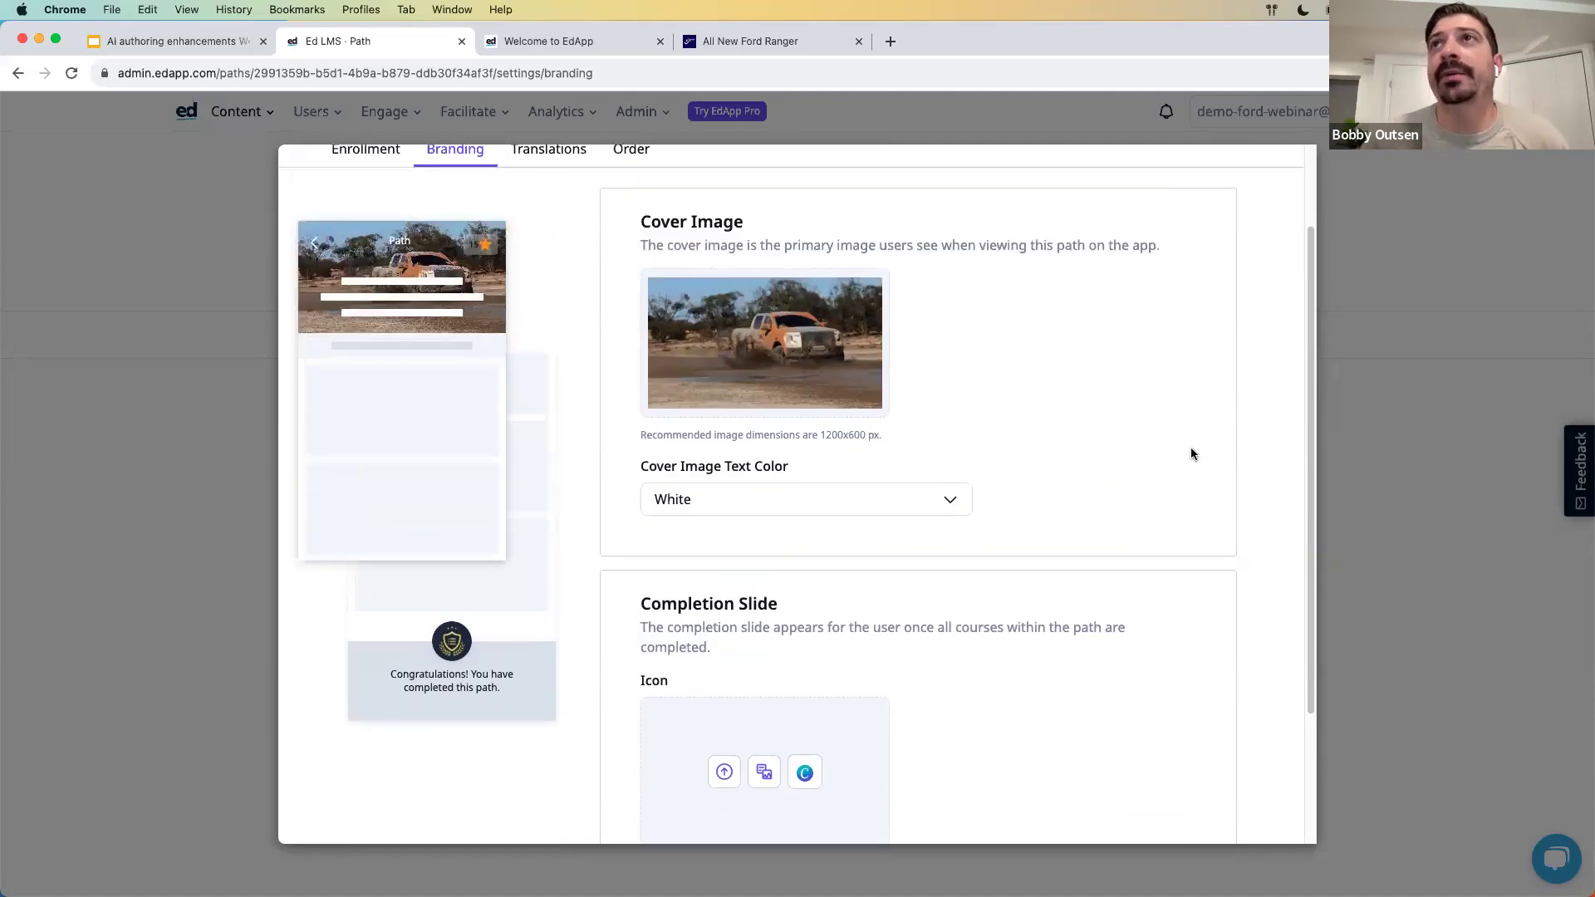
{"action": "key", "text": "Escape"}
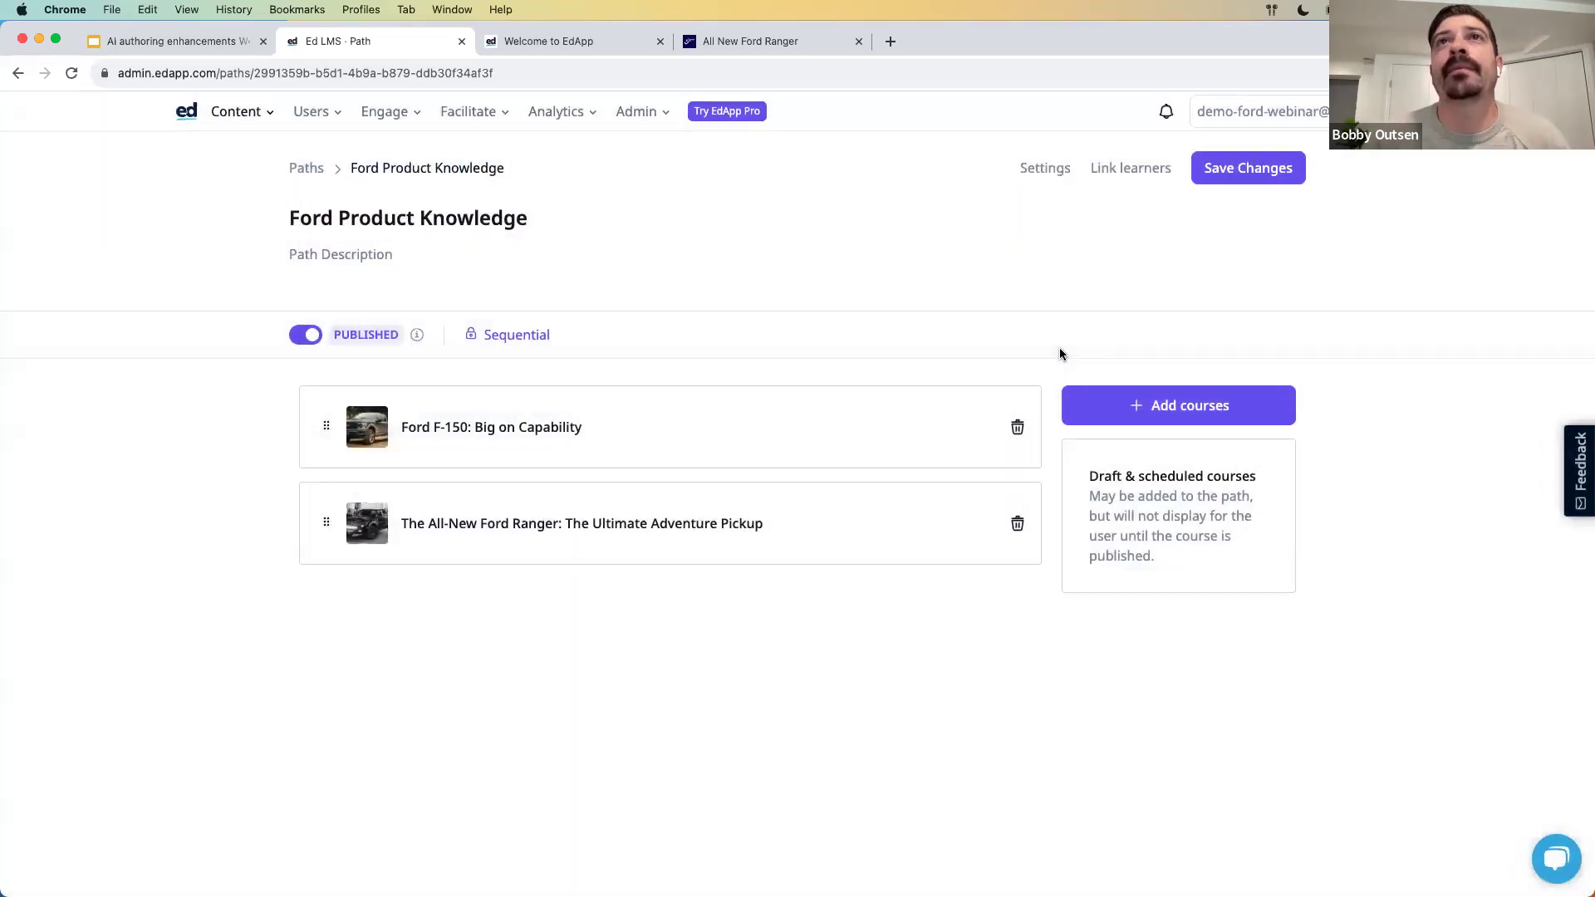
{"action": "left_click", "coordinate": [1246, 169]}
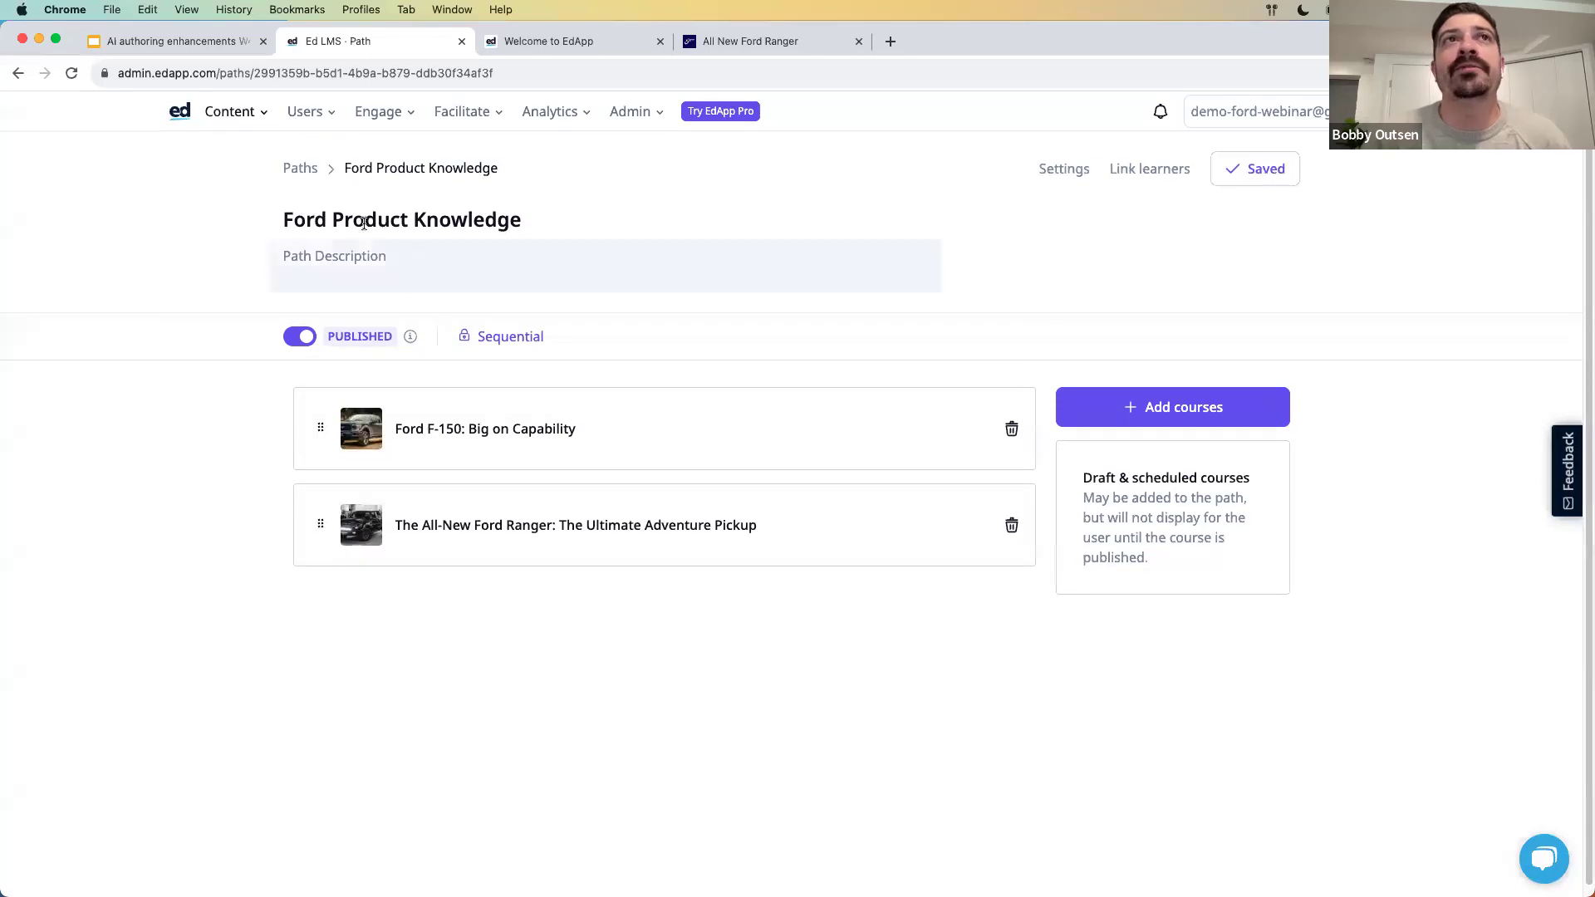
{"action": "left_click", "coordinate": [299, 170]}
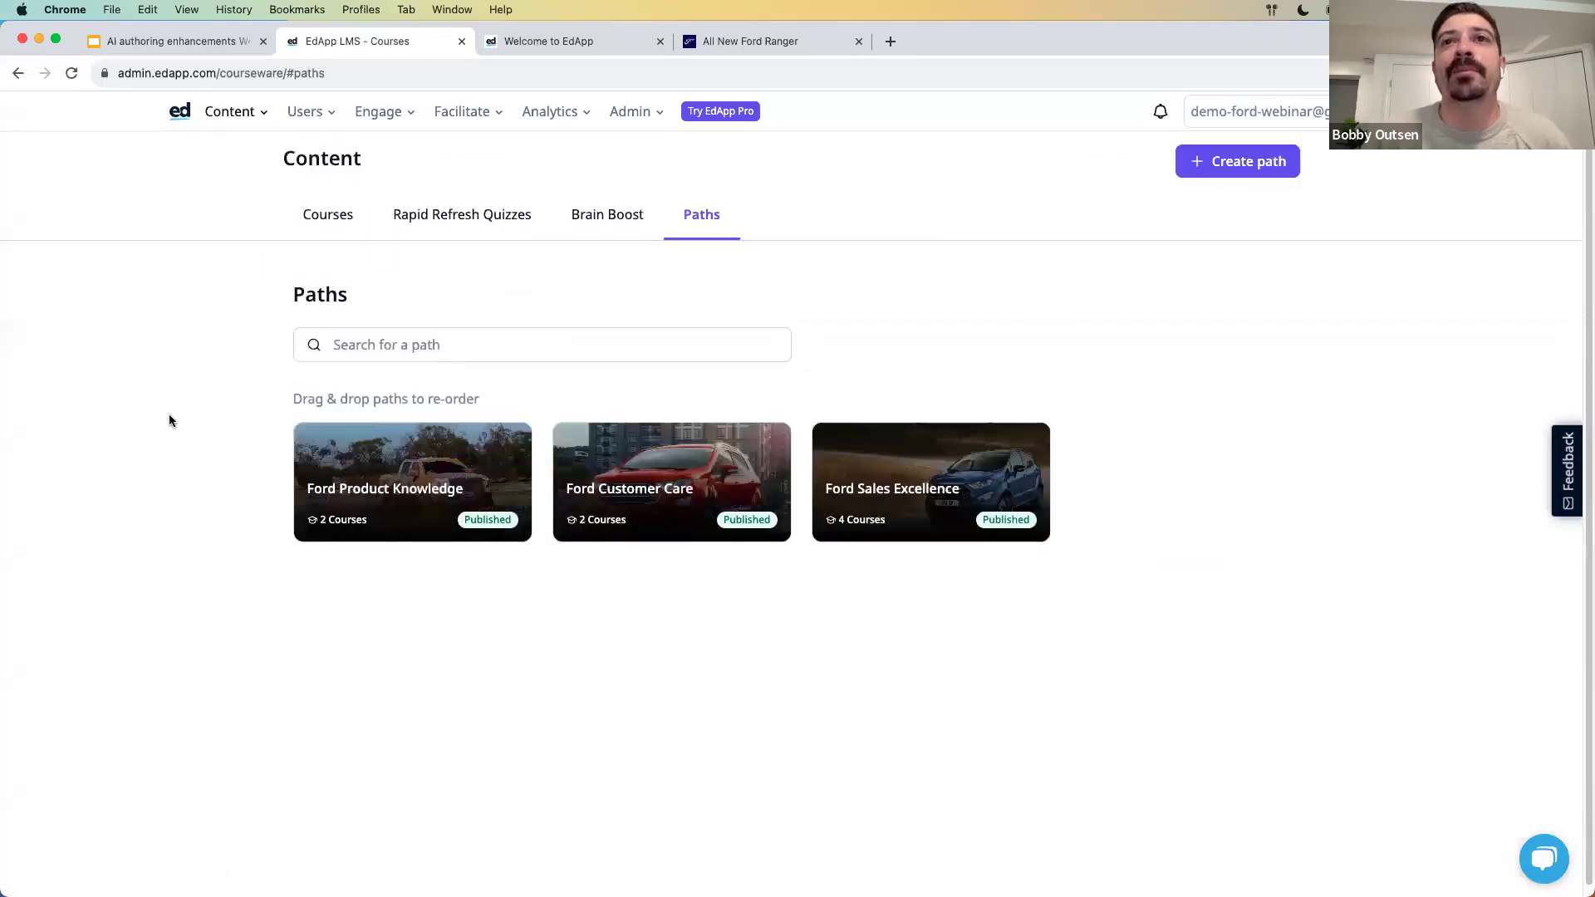
{"action": "mouse_move", "coordinate": [378, 516]}
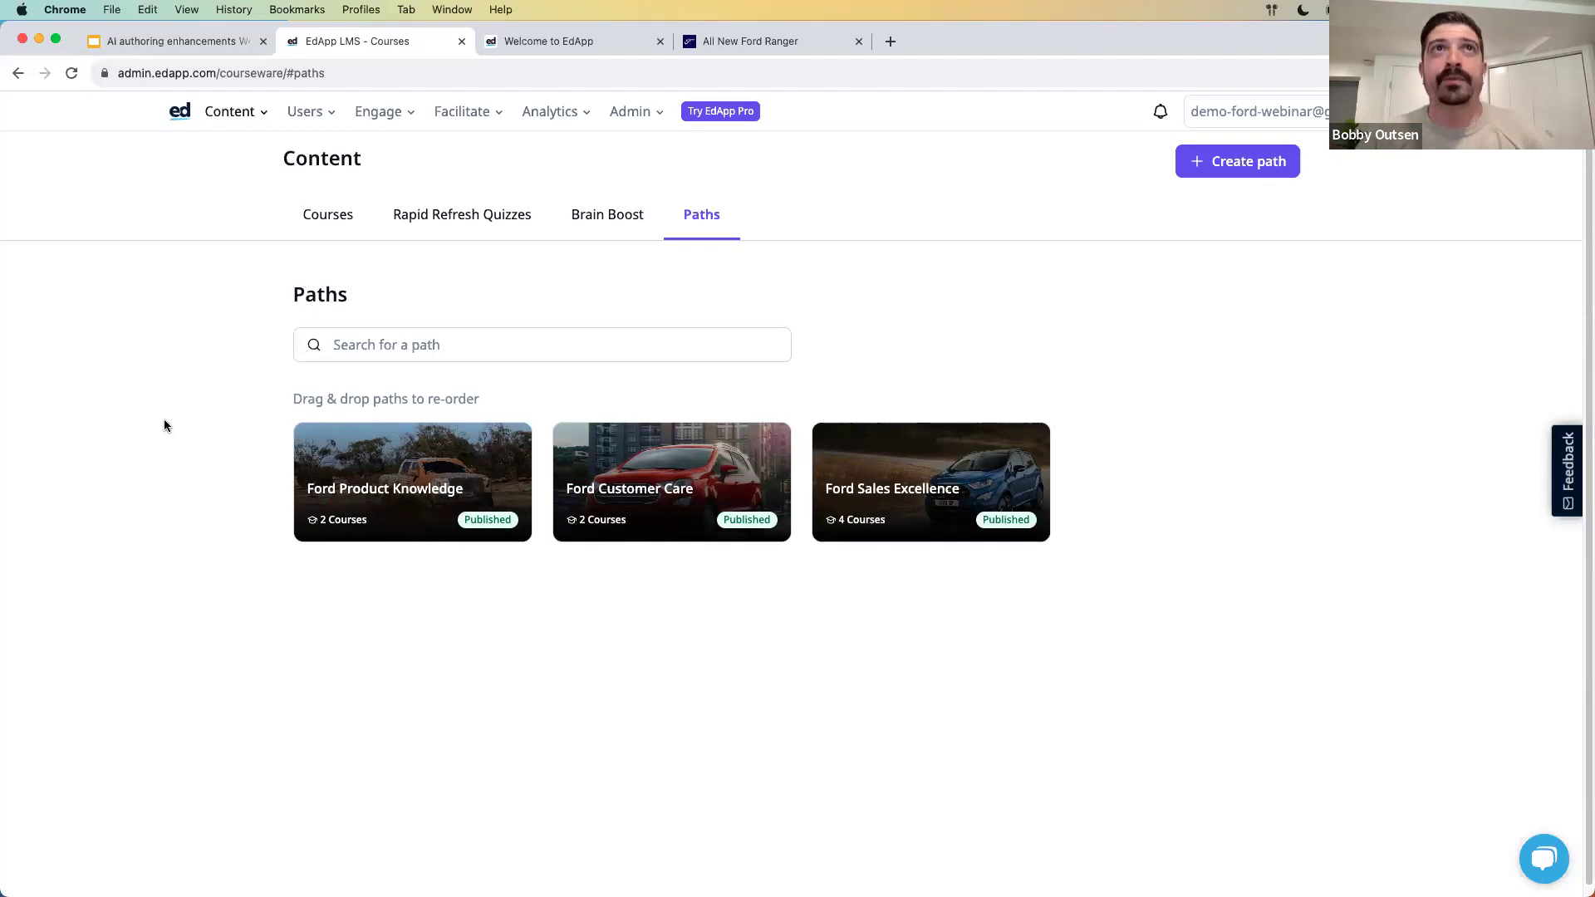
- Switch to the learner site, reload it, and open the featured course "Ford F-150: Big on Capability"
{"action": "left_click", "coordinate": [555, 40]}
{"action": "left_click", "coordinate": [71, 73]}
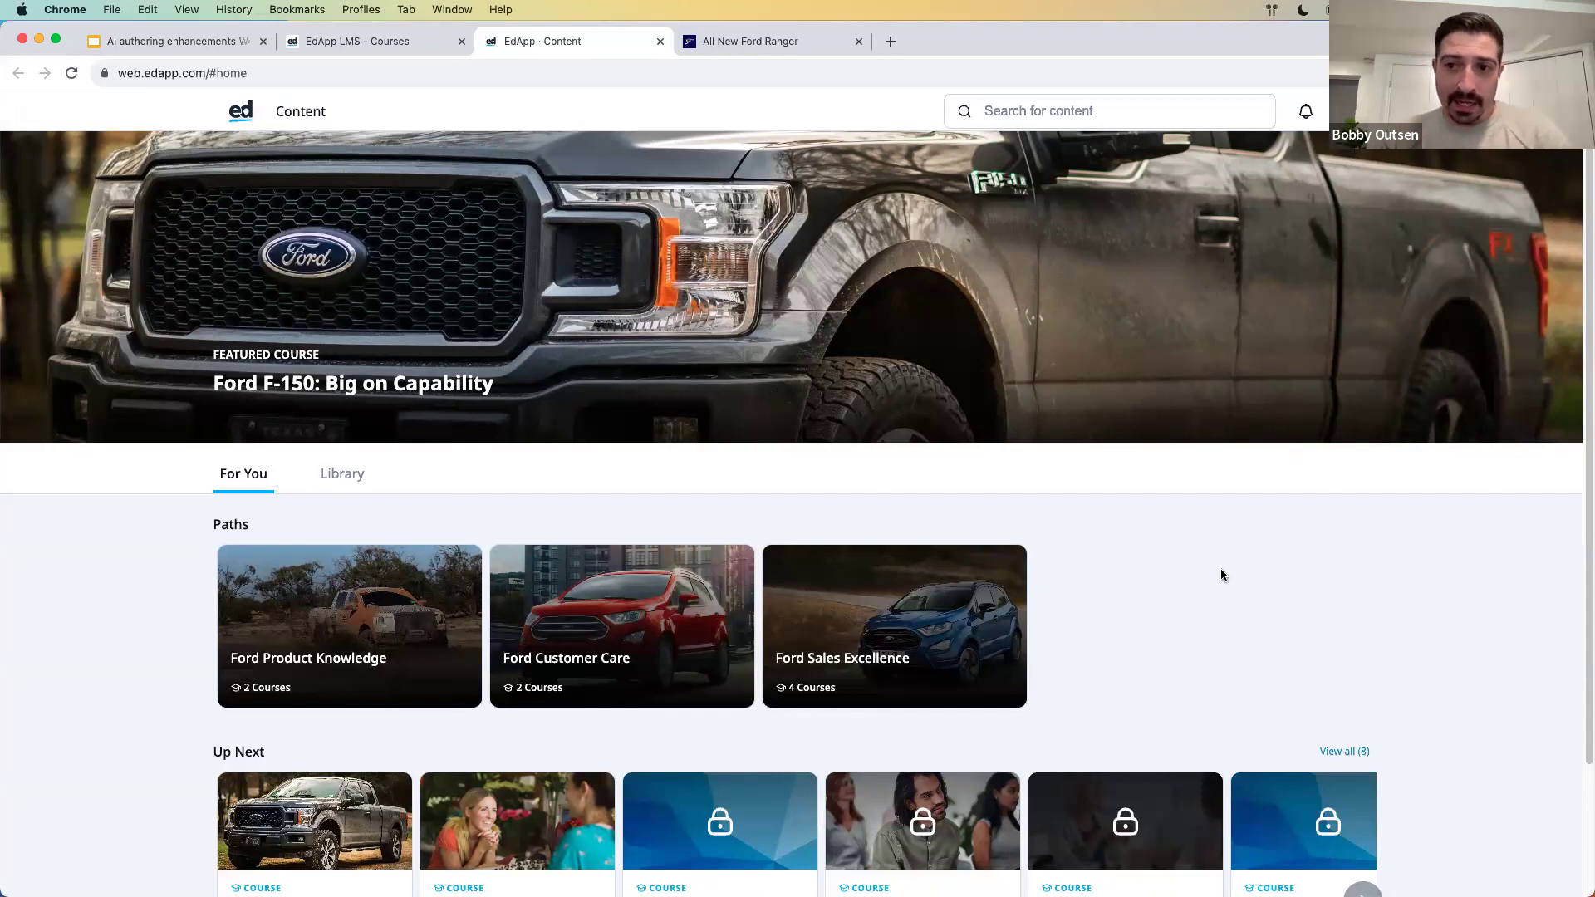
{"action": "left_click", "coordinate": [1160, 332]}
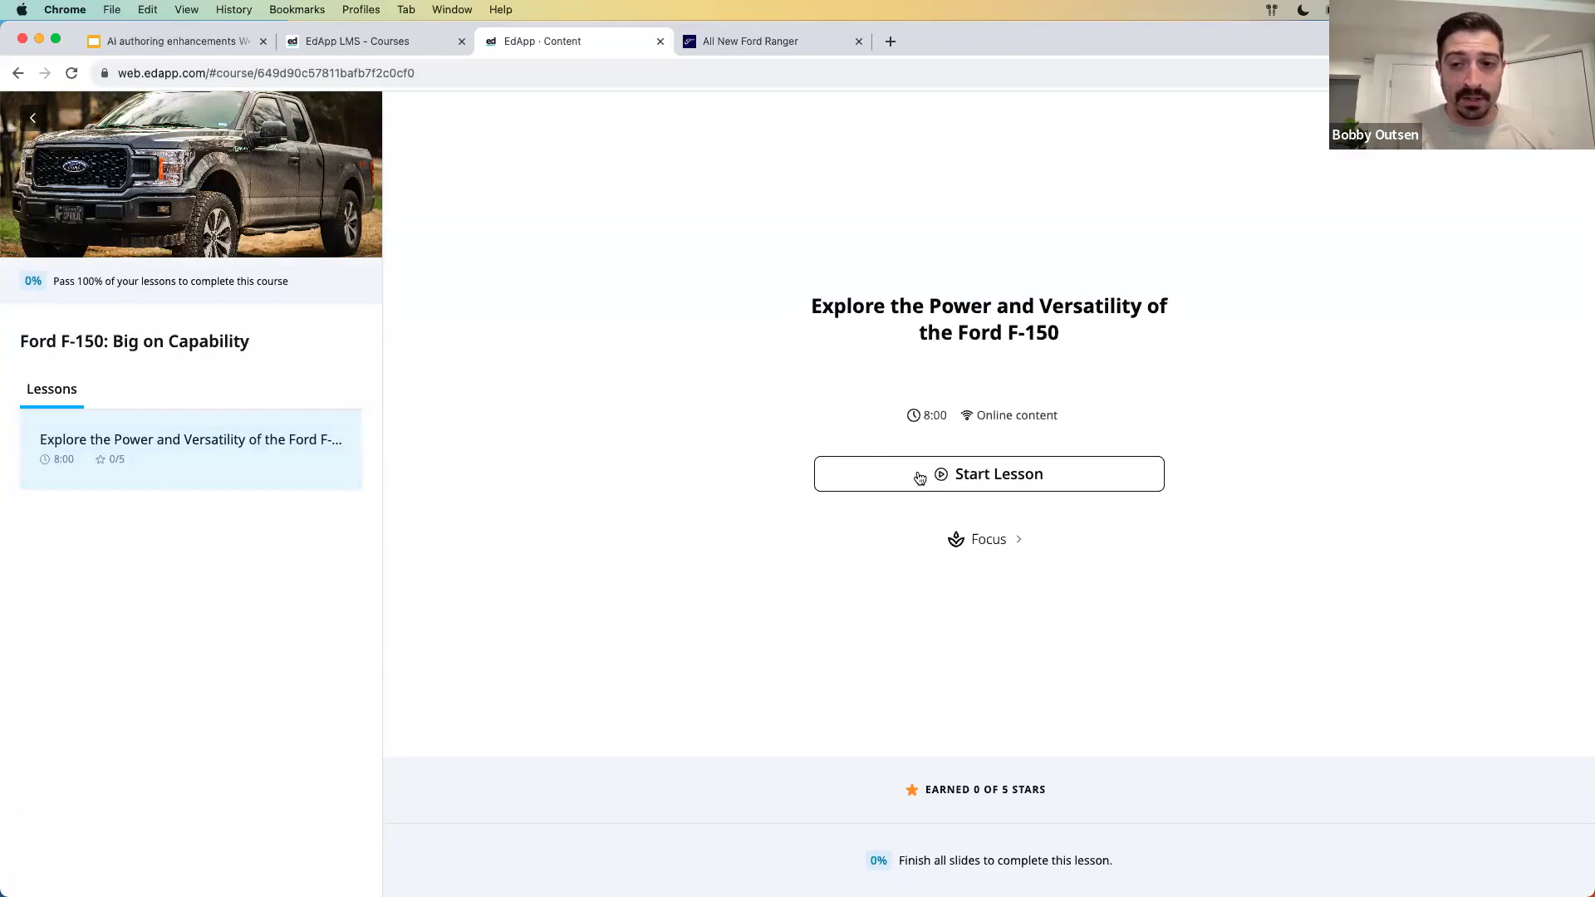
- Return to the learner home page and open the Ford Product Knowledge path
{"action": "left_click", "coordinate": [33, 122]}
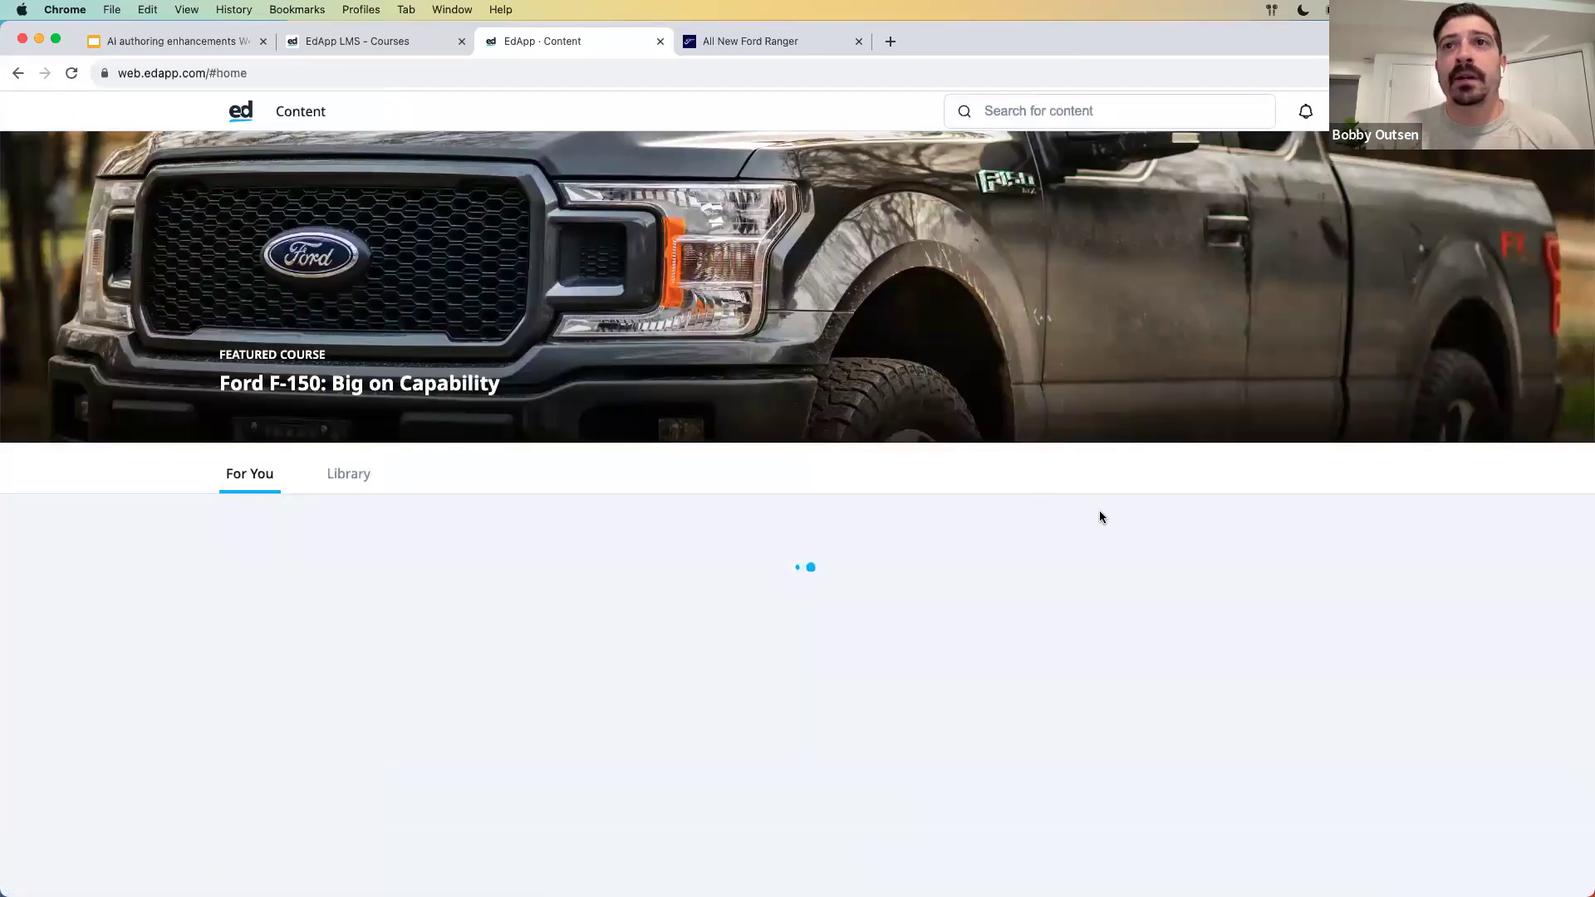
{"action": "scroll", "coordinate": [1094, 556], "scroll_direction": "down", "scroll_amount": 2}
{"action": "scroll", "coordinate": [1097, 557], "scroll_direction": "down", "scroll_amount": 3}
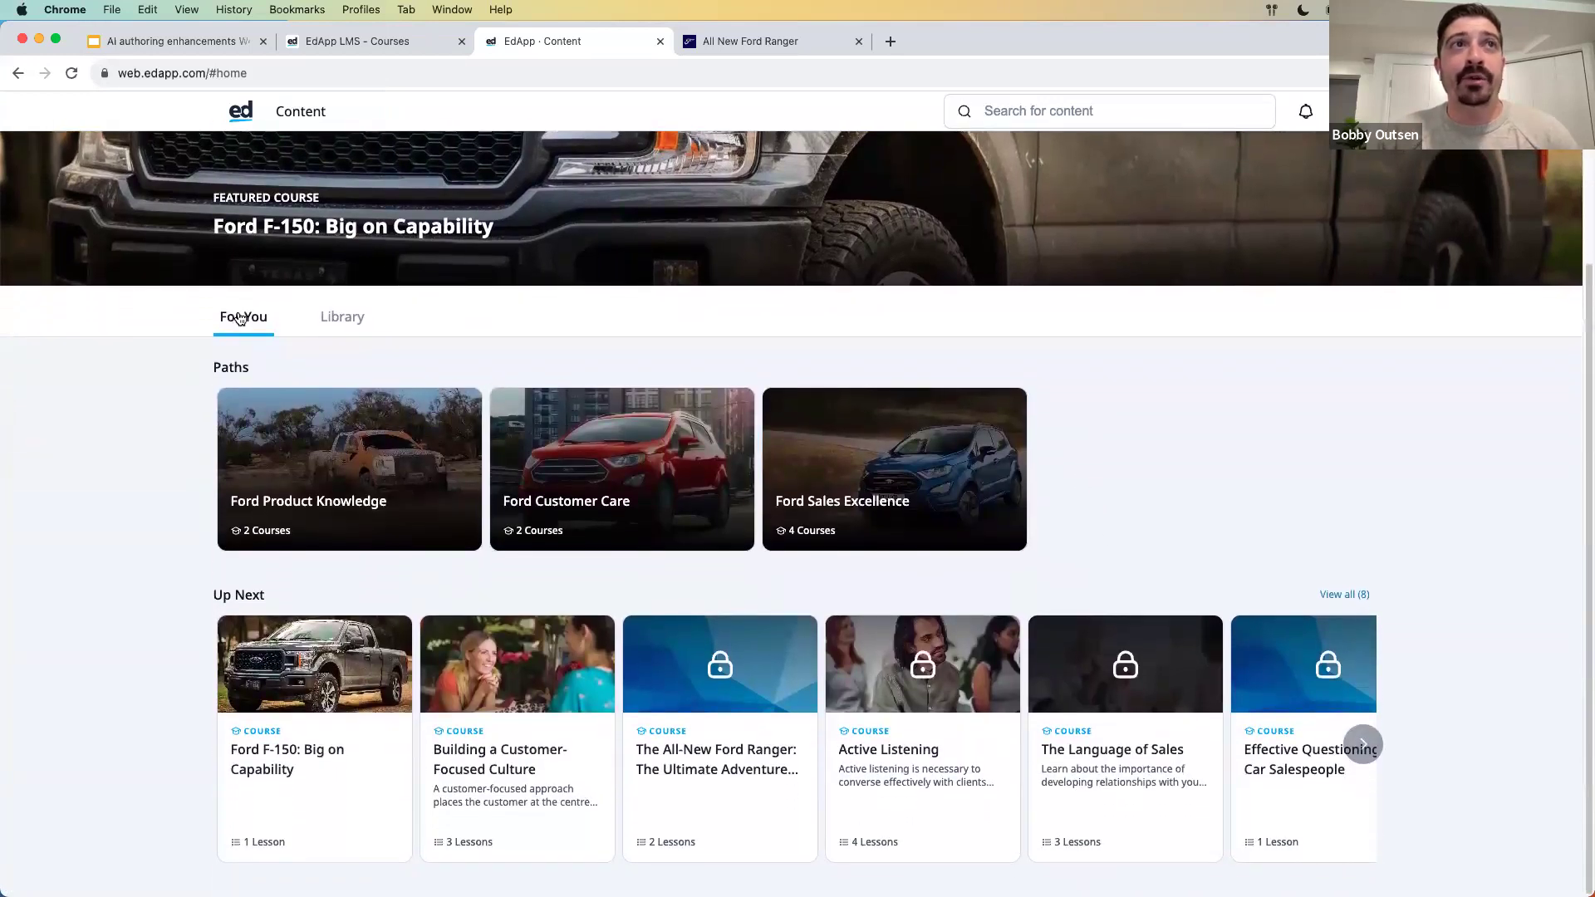
{"action": "left_click", "coordinate": [324, 459]}
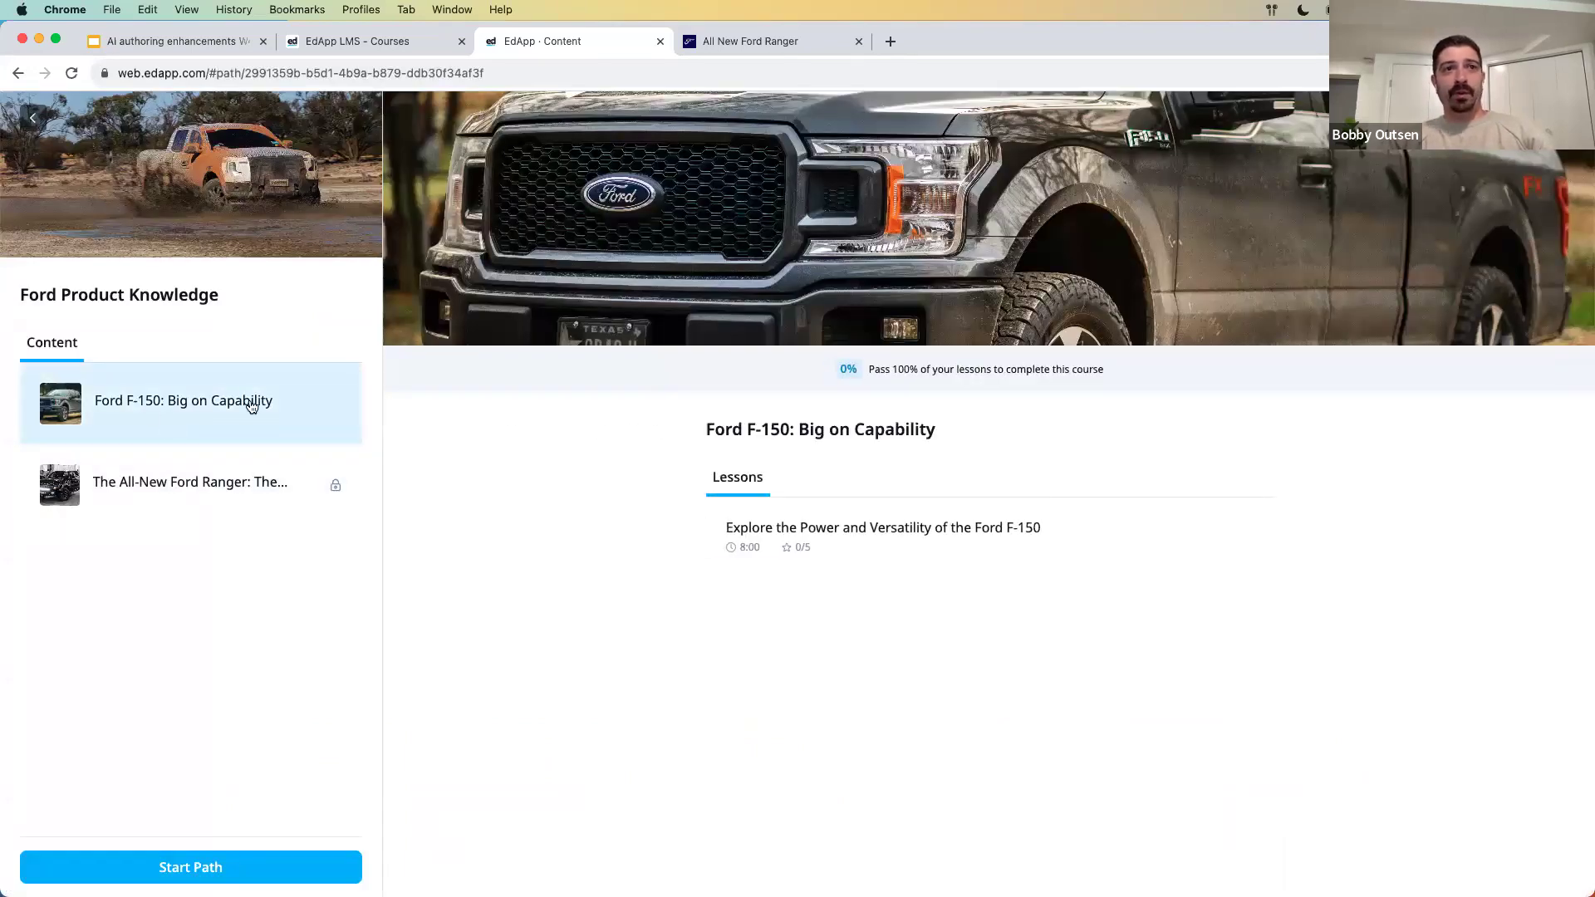
- Check the All-New Ford Ranger course in the path, then open the lesson of the Ford F-150: Big on Capability course
{"action": "left_click", "coordinate": [254, 501]}
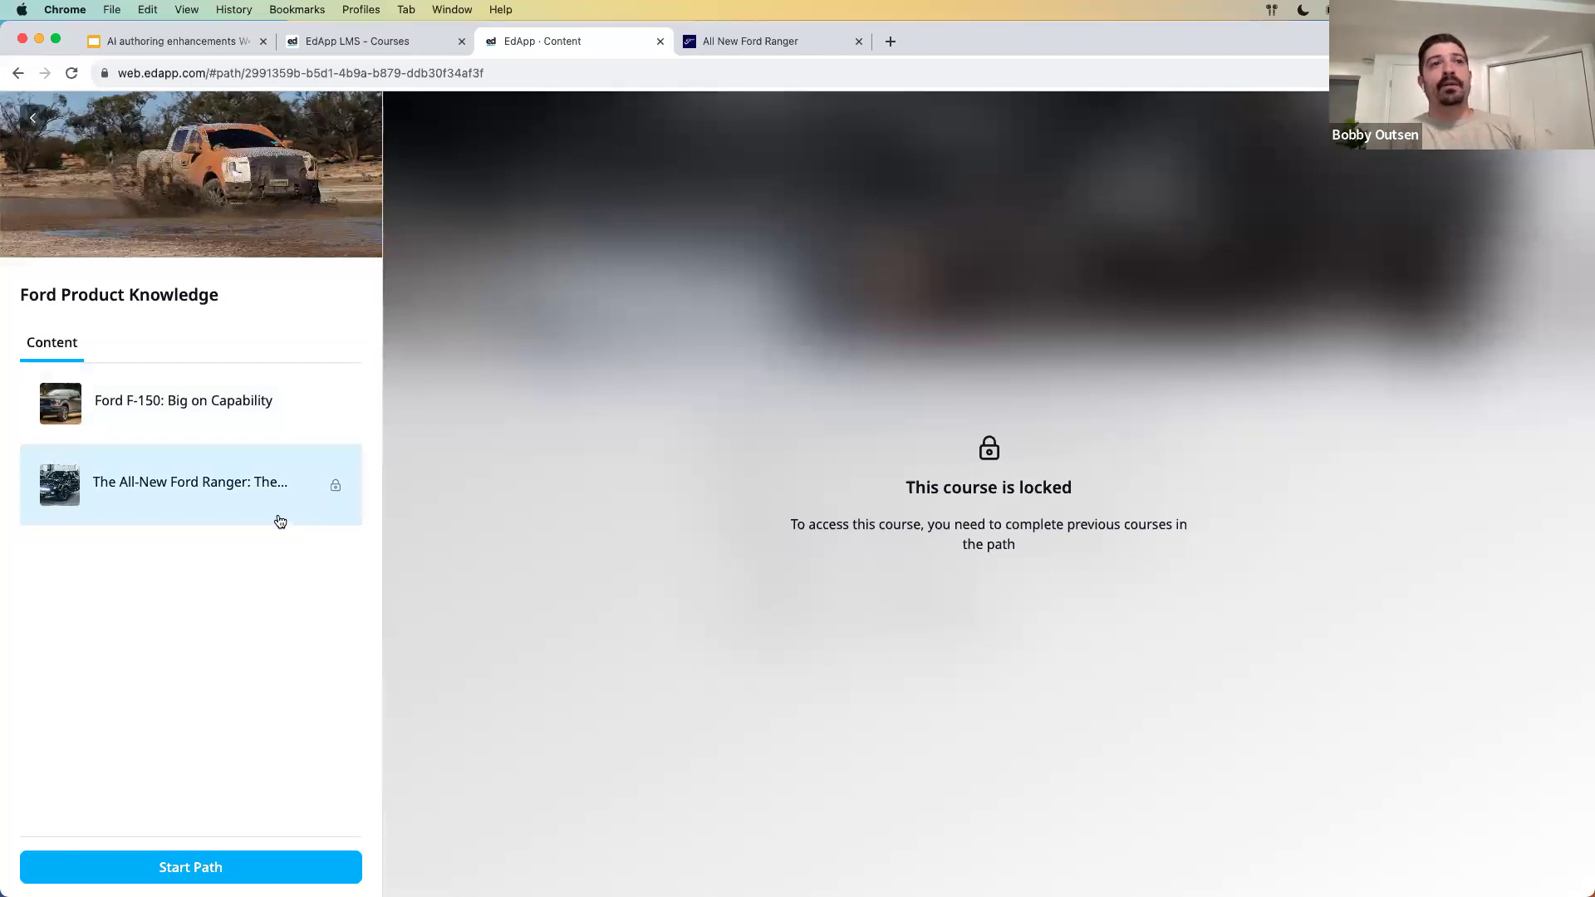
{"action": "left_click", "coordinate": [208, 428]}
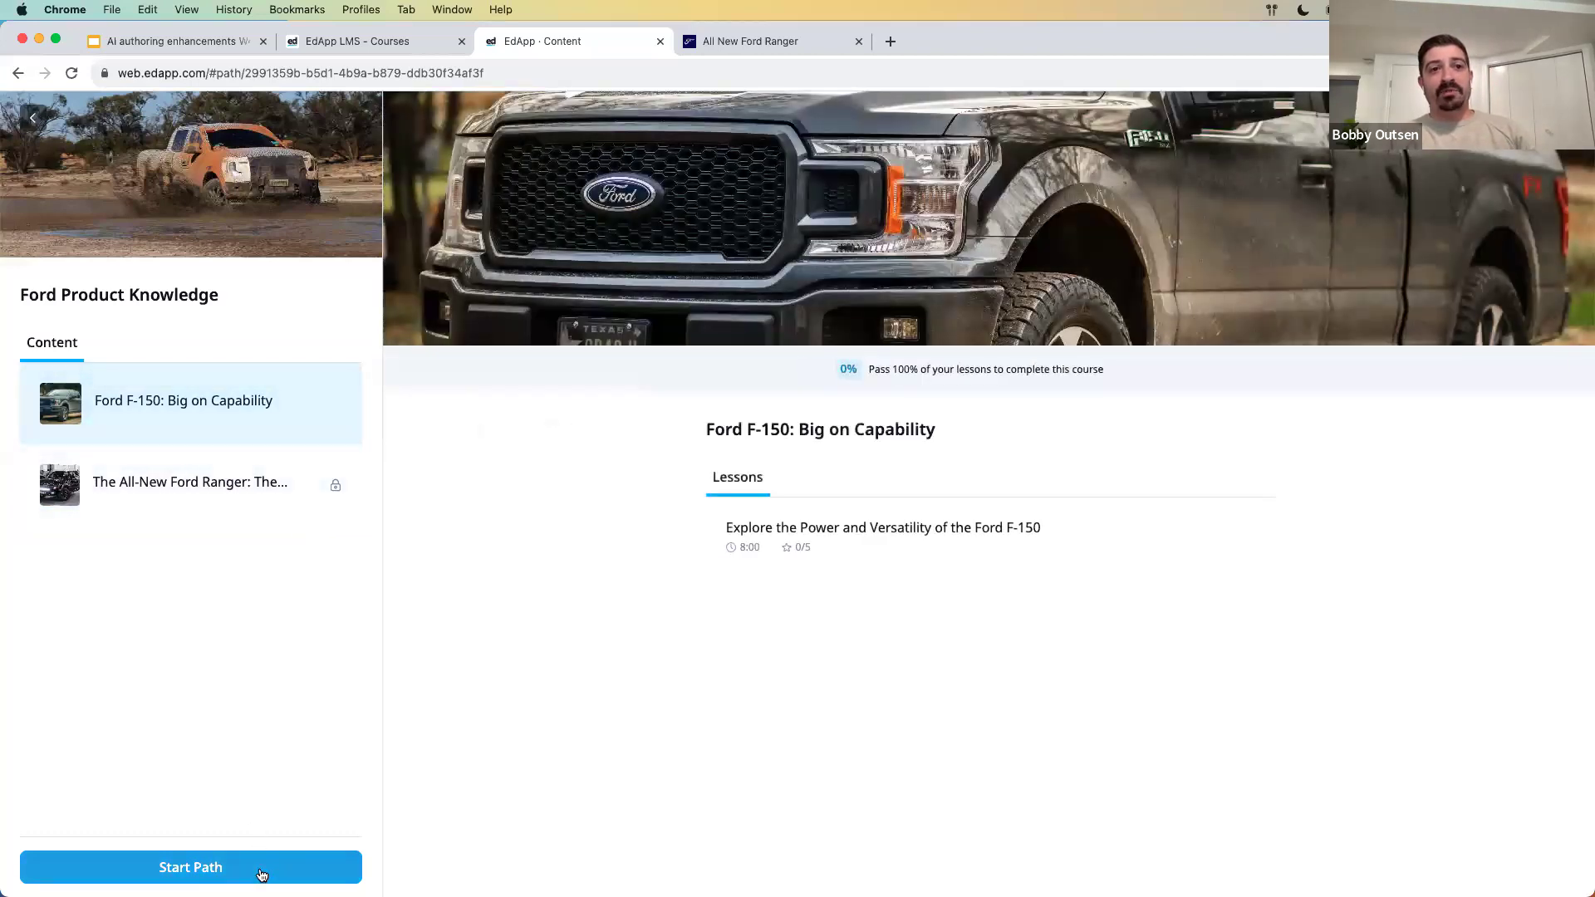
{"action": "left_click", "coordinate": [889, 553]}
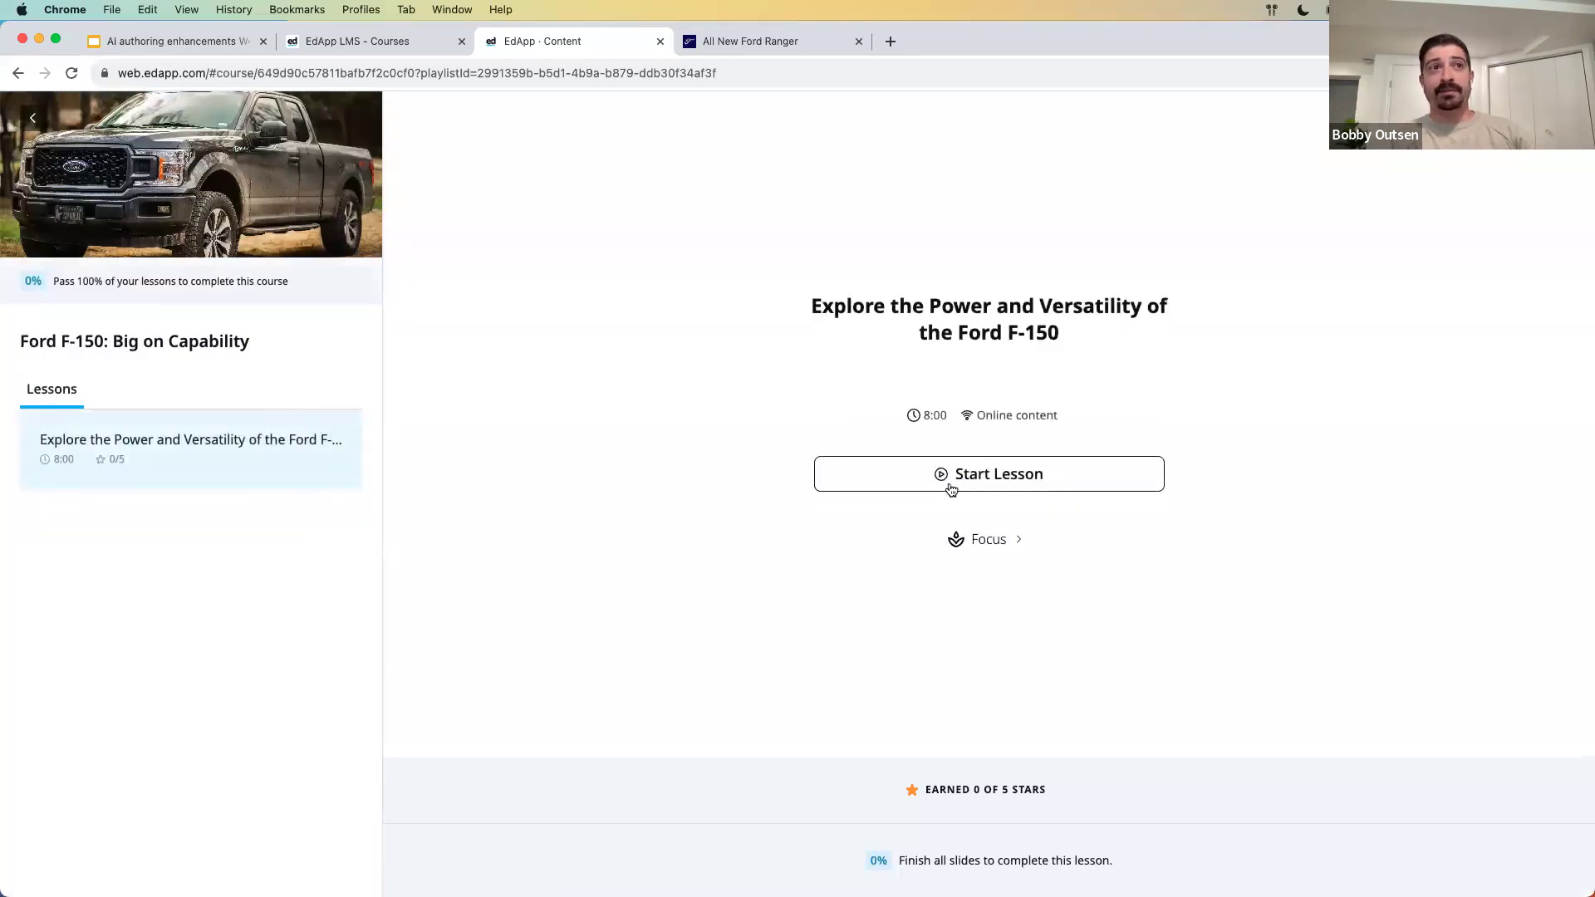
- Return to the learner home page and open the browser's developer tools to preview it in a 400-pixel-wide mobile layout
{"action": "left_click", "coordinate": [33, 123]}
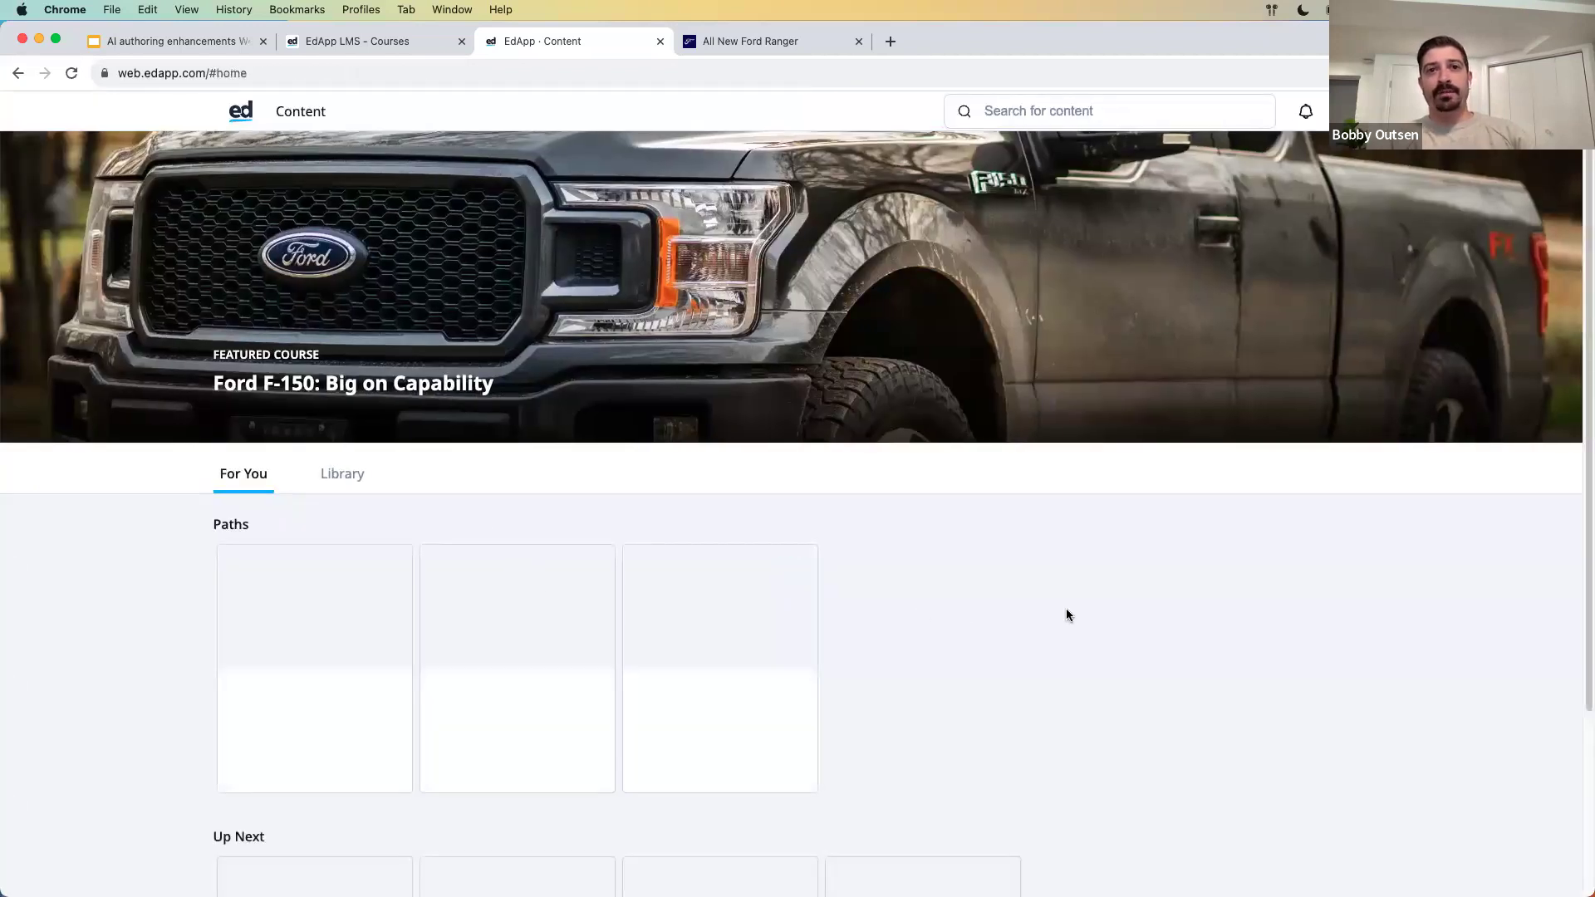
{"action": "scroll", "coordinate": [1098, 602], "scroll_direction": "down", "scroll_amount": 1}
{"action": "scroll", "coordinate": [1113, 595], "scroll_direction": "down", "scroll_amount": 3}
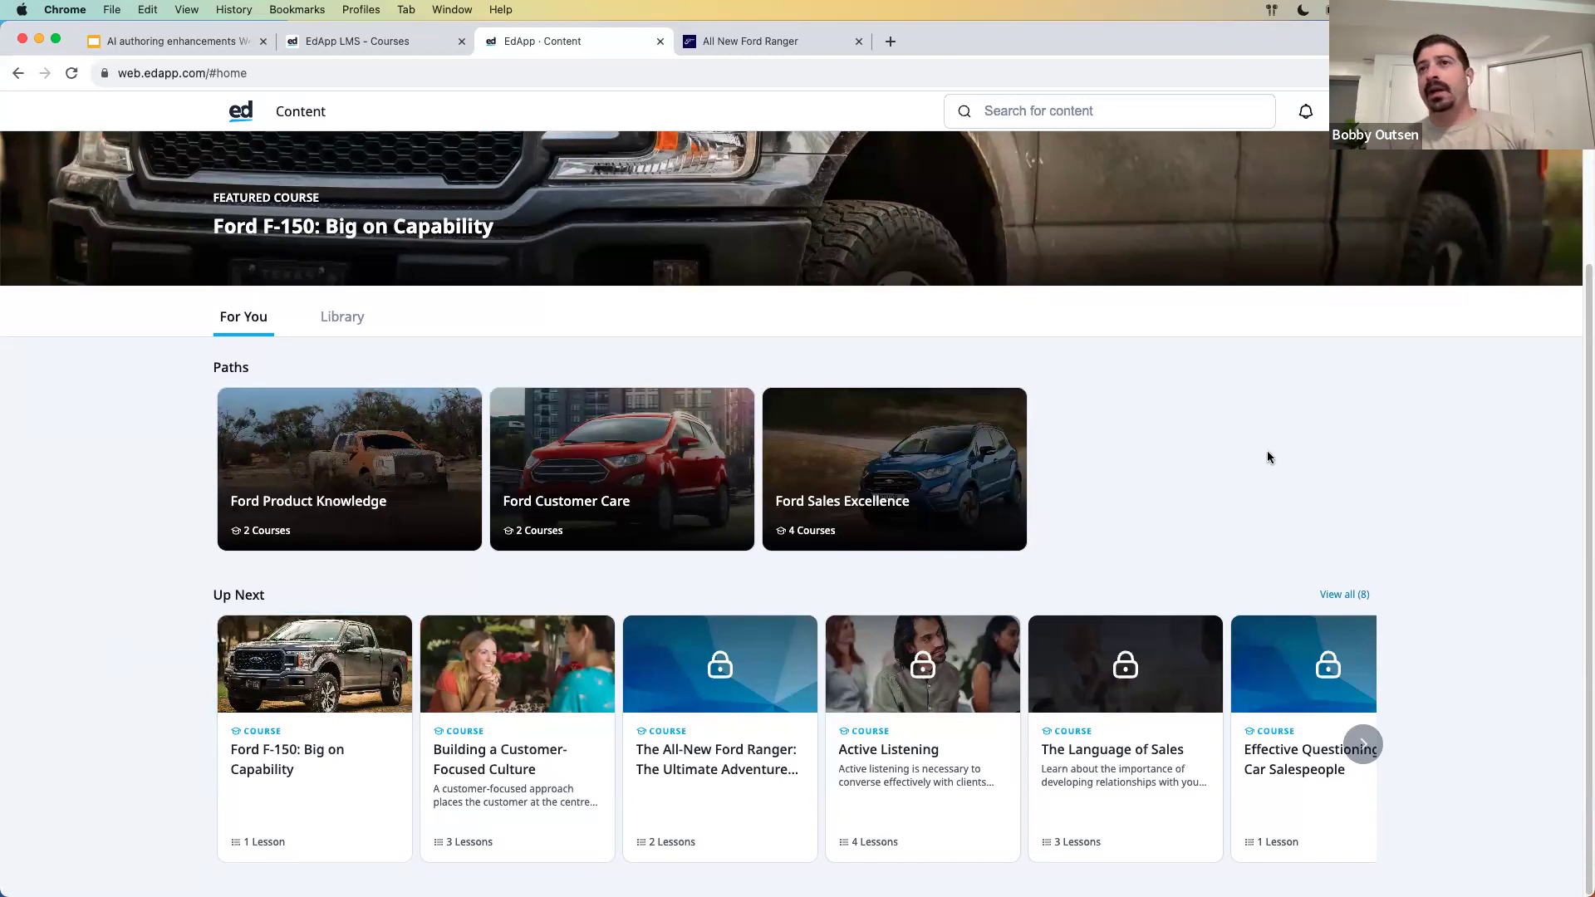
{"action": "scroll", "coordinate": [1263, 465], "scroll_direction": "up", "scroll_amount": 3}
{"action": "right_click", "coordinate": [1182, 584]}
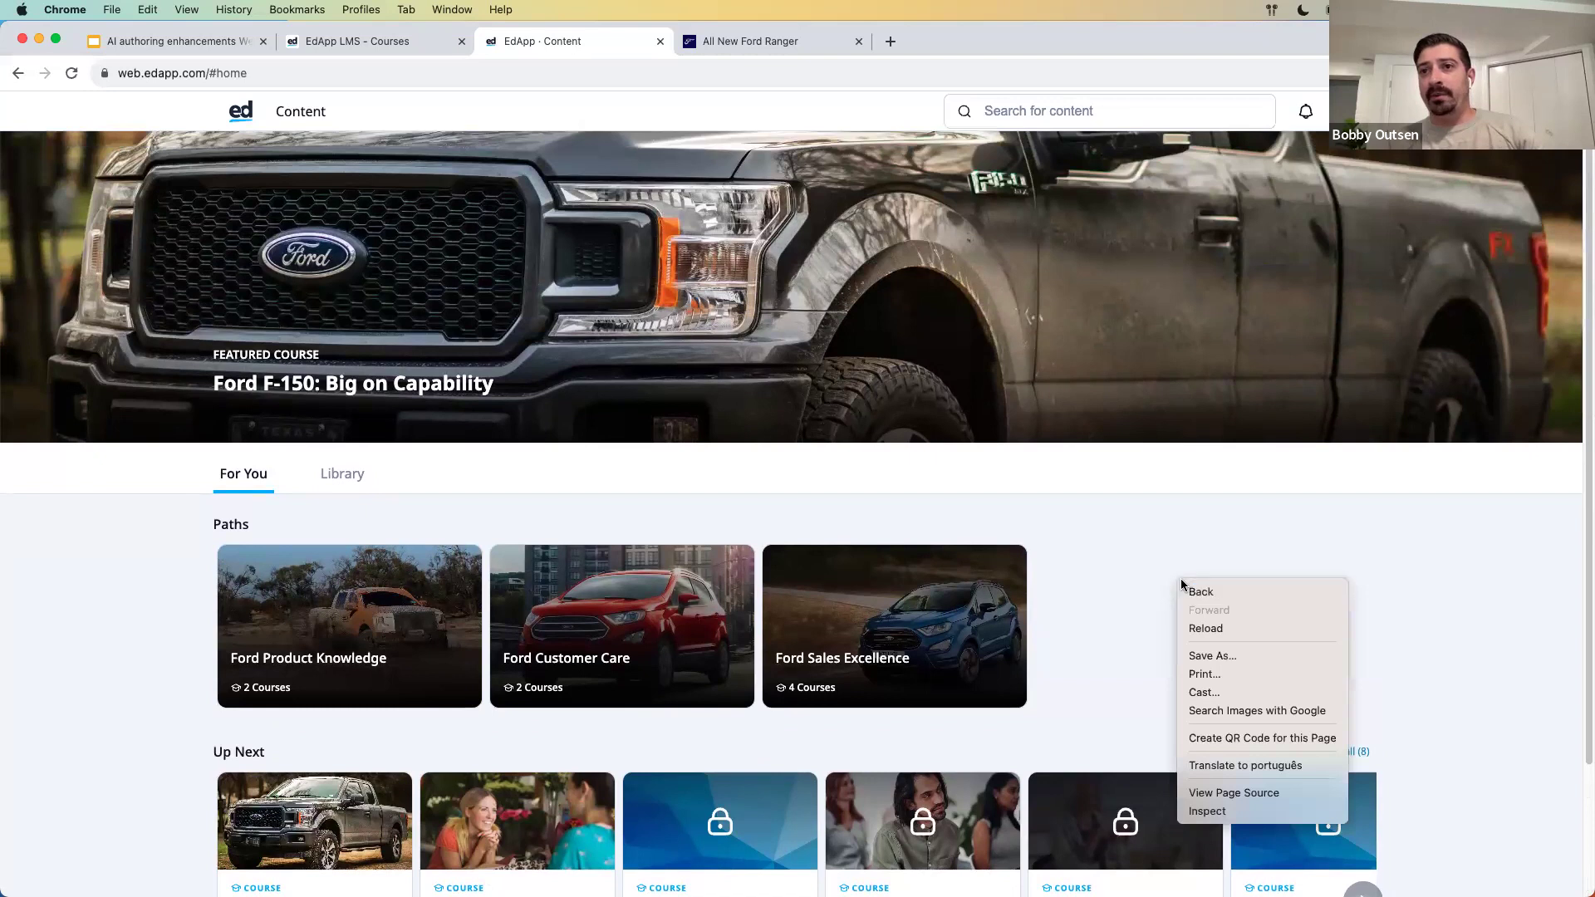
{"action": "left_click", "coordinate": [1209, 811]}
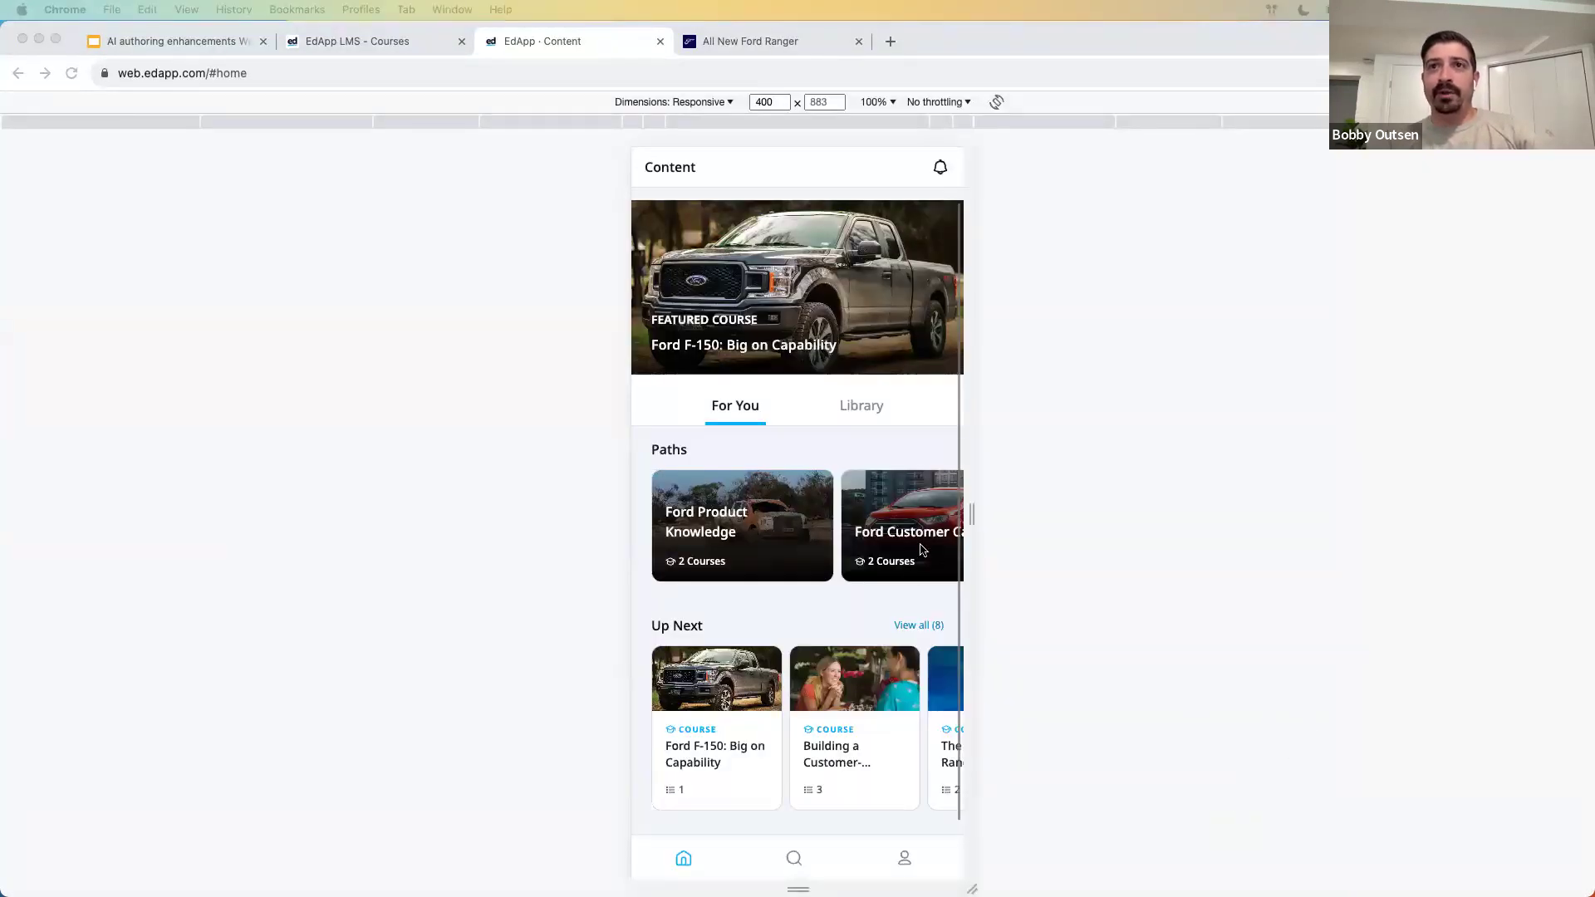
- Browse the For You and Library content in the mobile layout, then close the developer tools
{"action": "left_click_drag", "start_coordinate": [910, 540], "coordinate": [835, 518]}
{"action": "left_click_drag", "start_coordinate": [877, 721], "coordinate": [826, 698]}
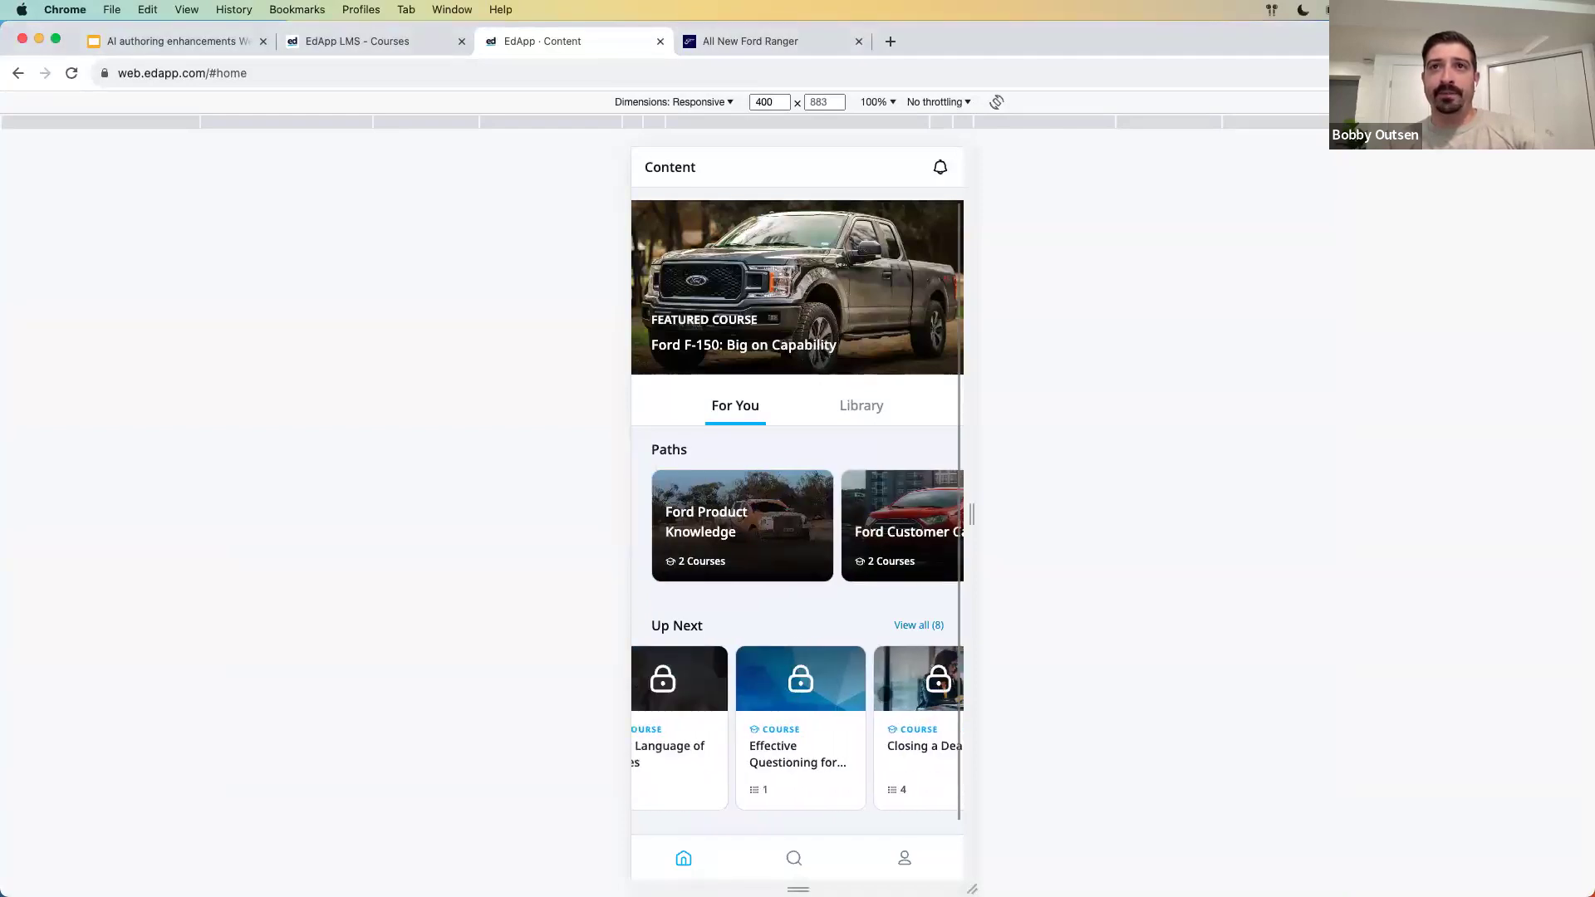
{"action": "left_click", "coordinate": [864, 407]}
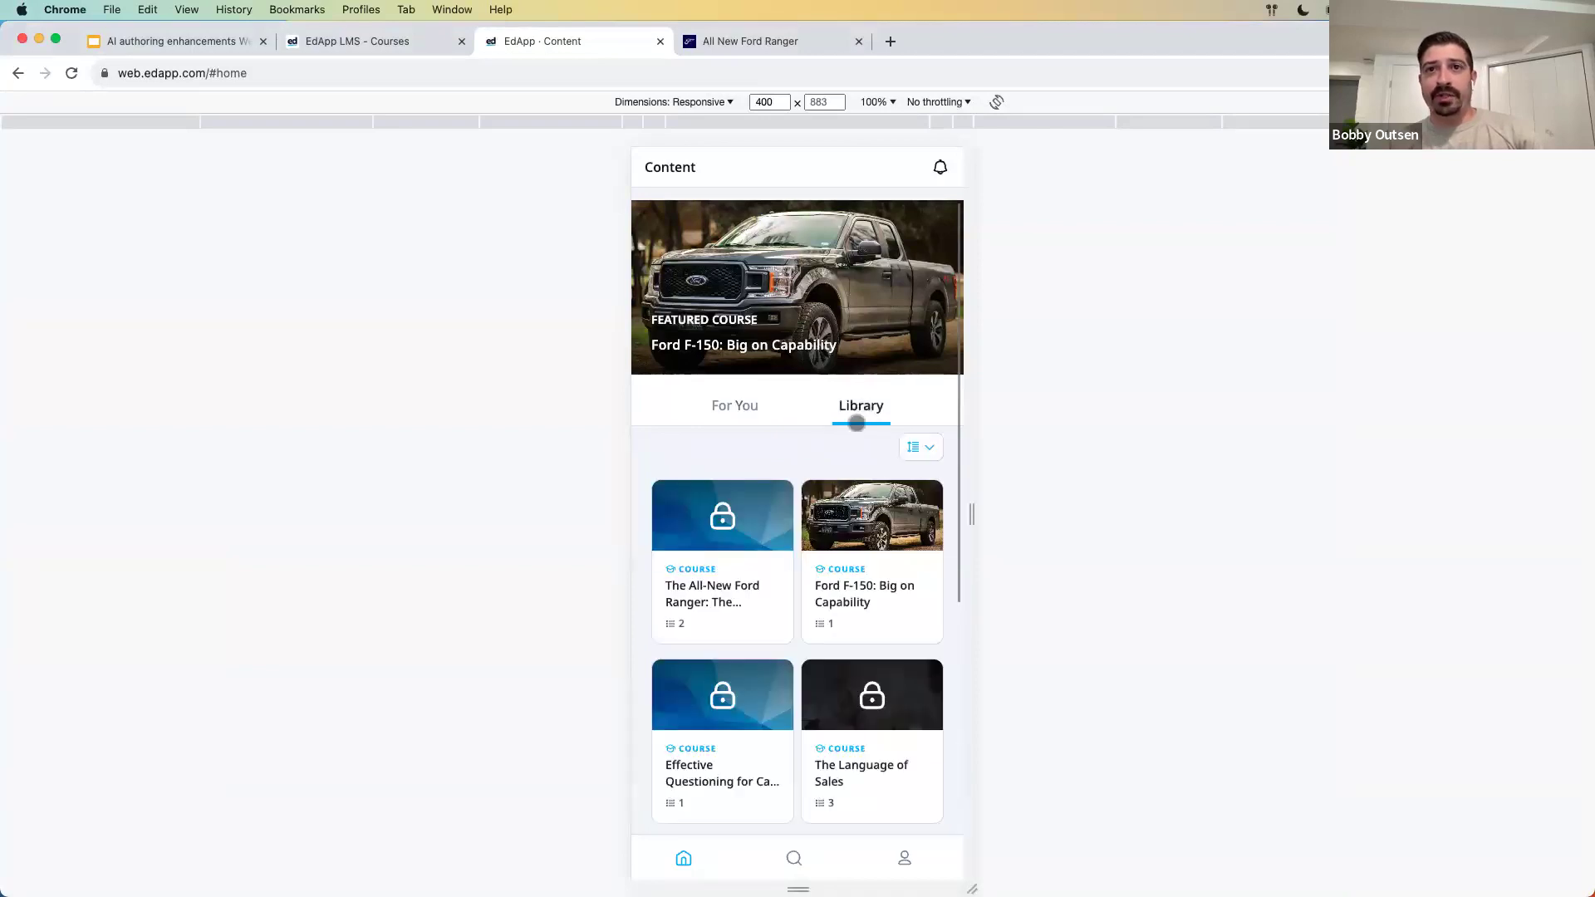
{"action": "scroll", "coordinate": [829, 615], "scroll_direction": "down", "scroll_amount": 5}
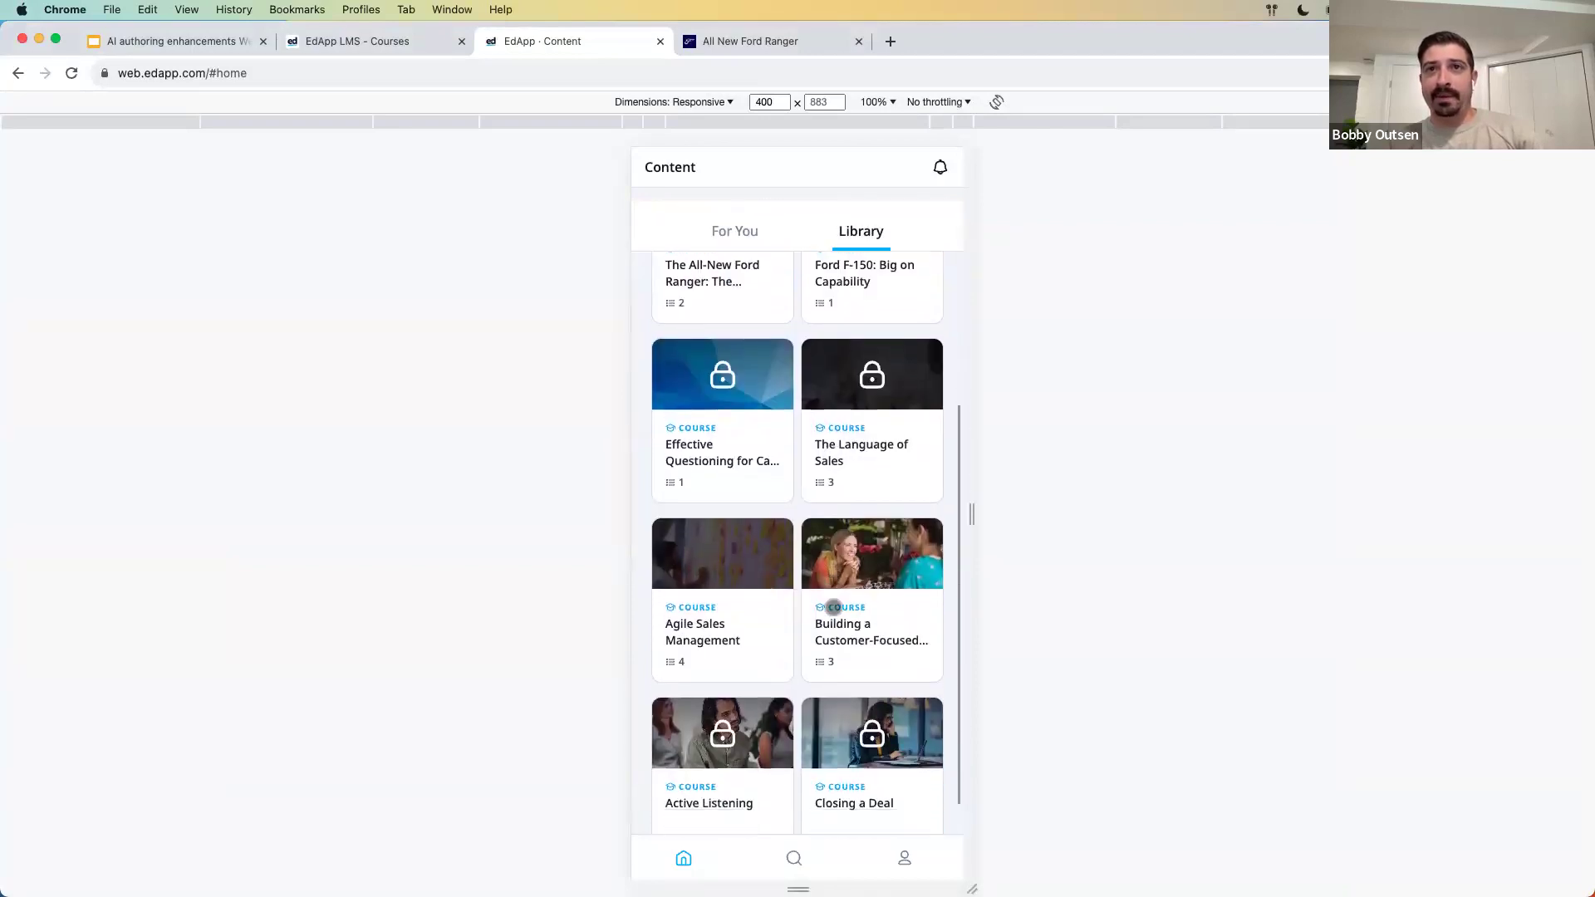
{"action": "scroll", "coordinate": [853, 604], "scroll_direction": "up", "scroll_amount": 5}
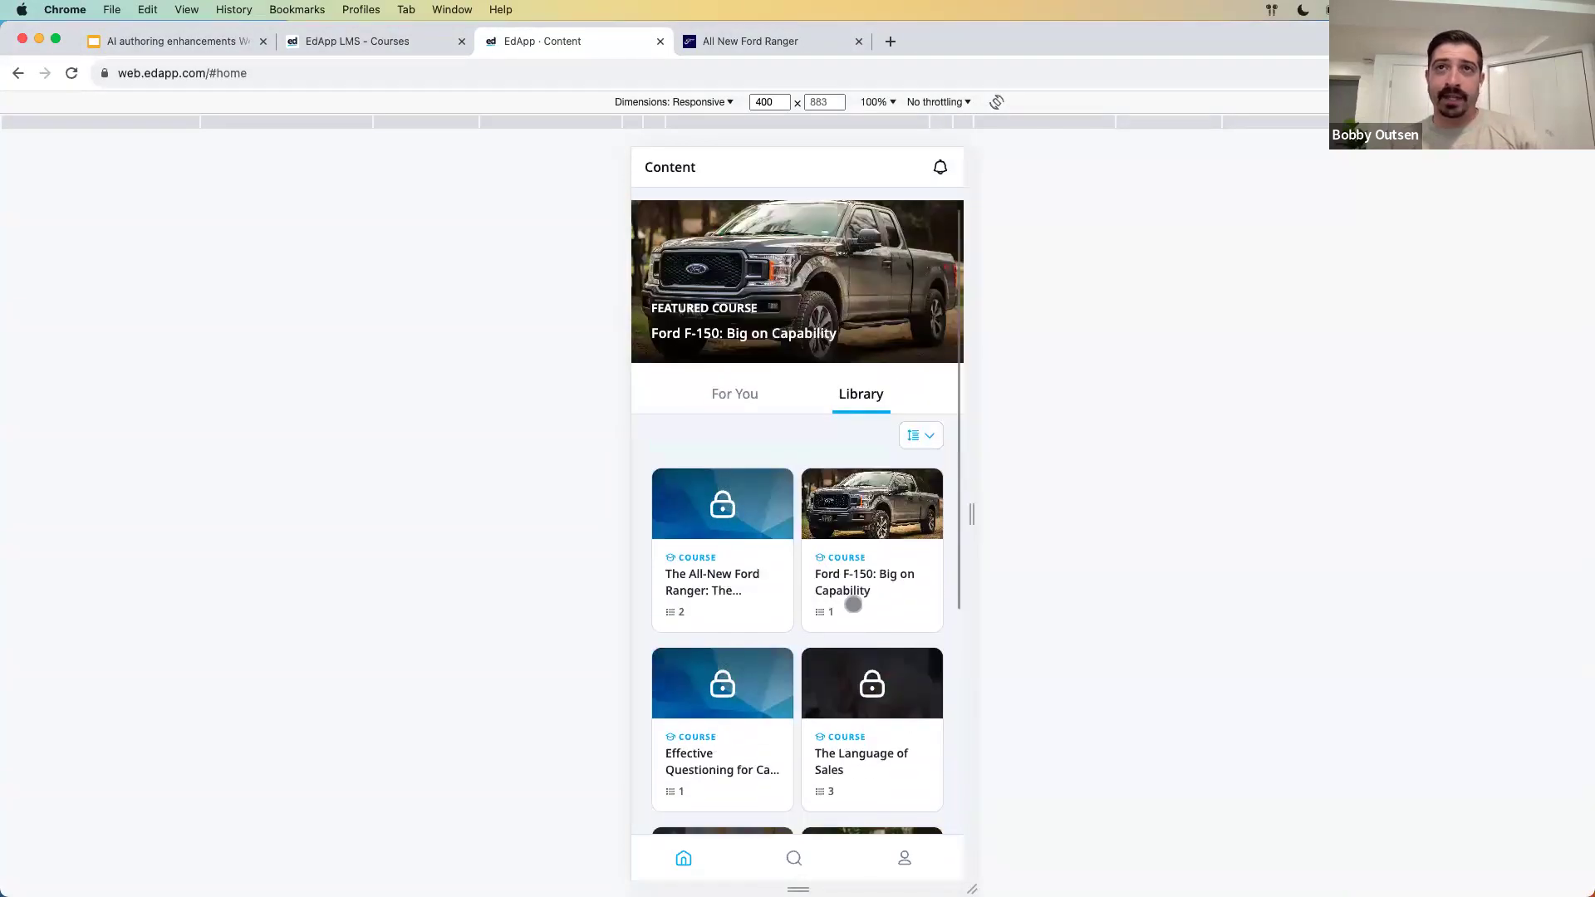
{"action": "left_click", "coordinate": [741, 408]}
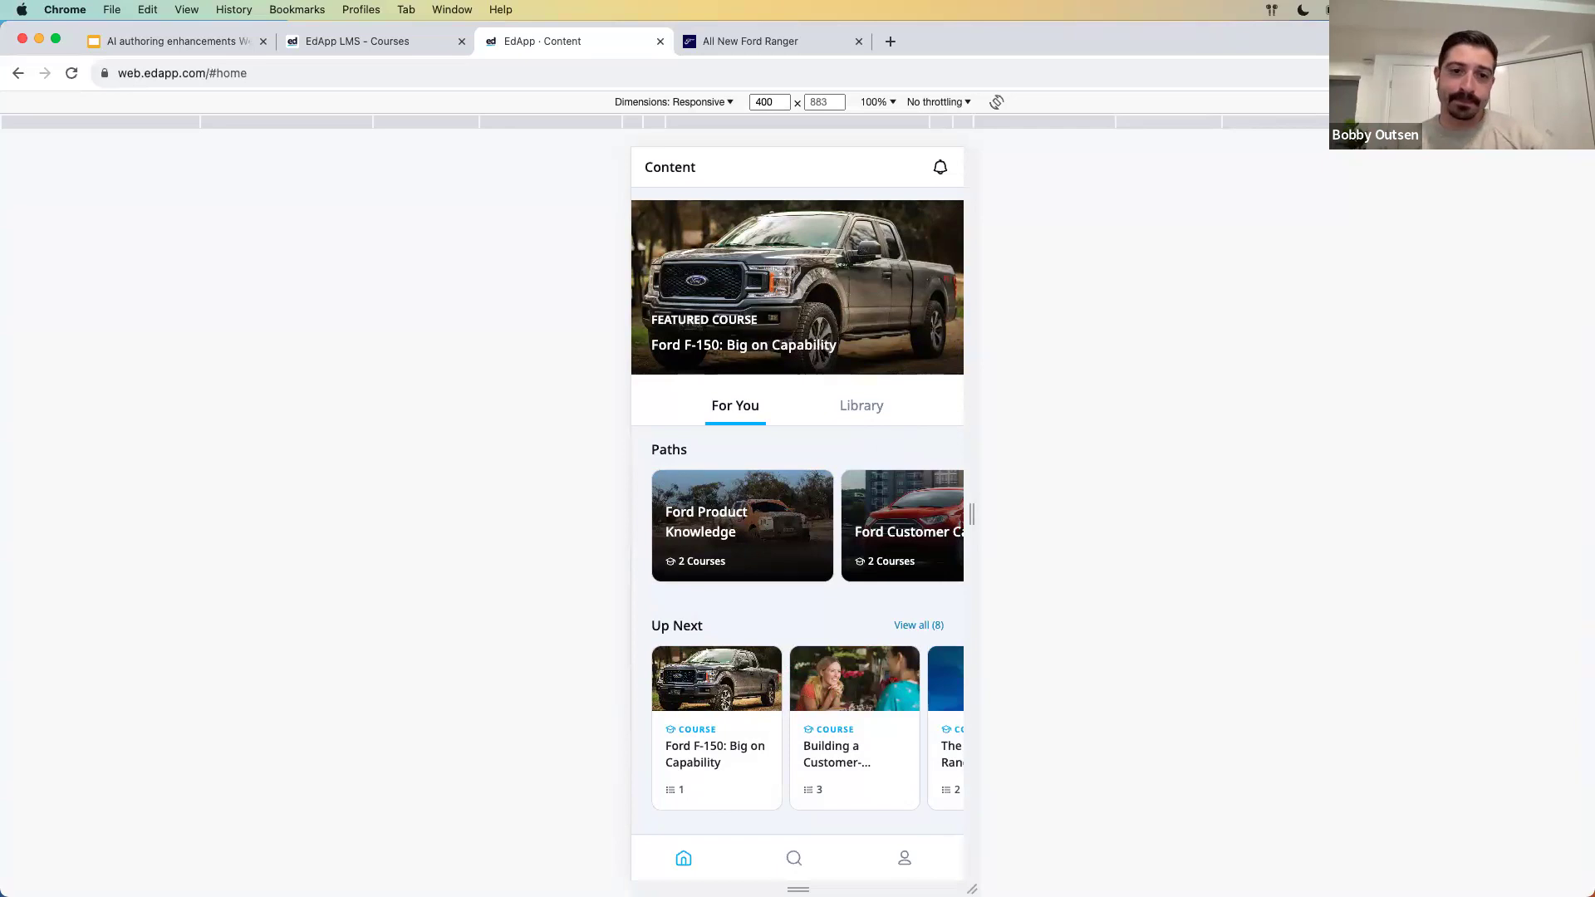
{"action": "key", "text": "super+alt+i"}
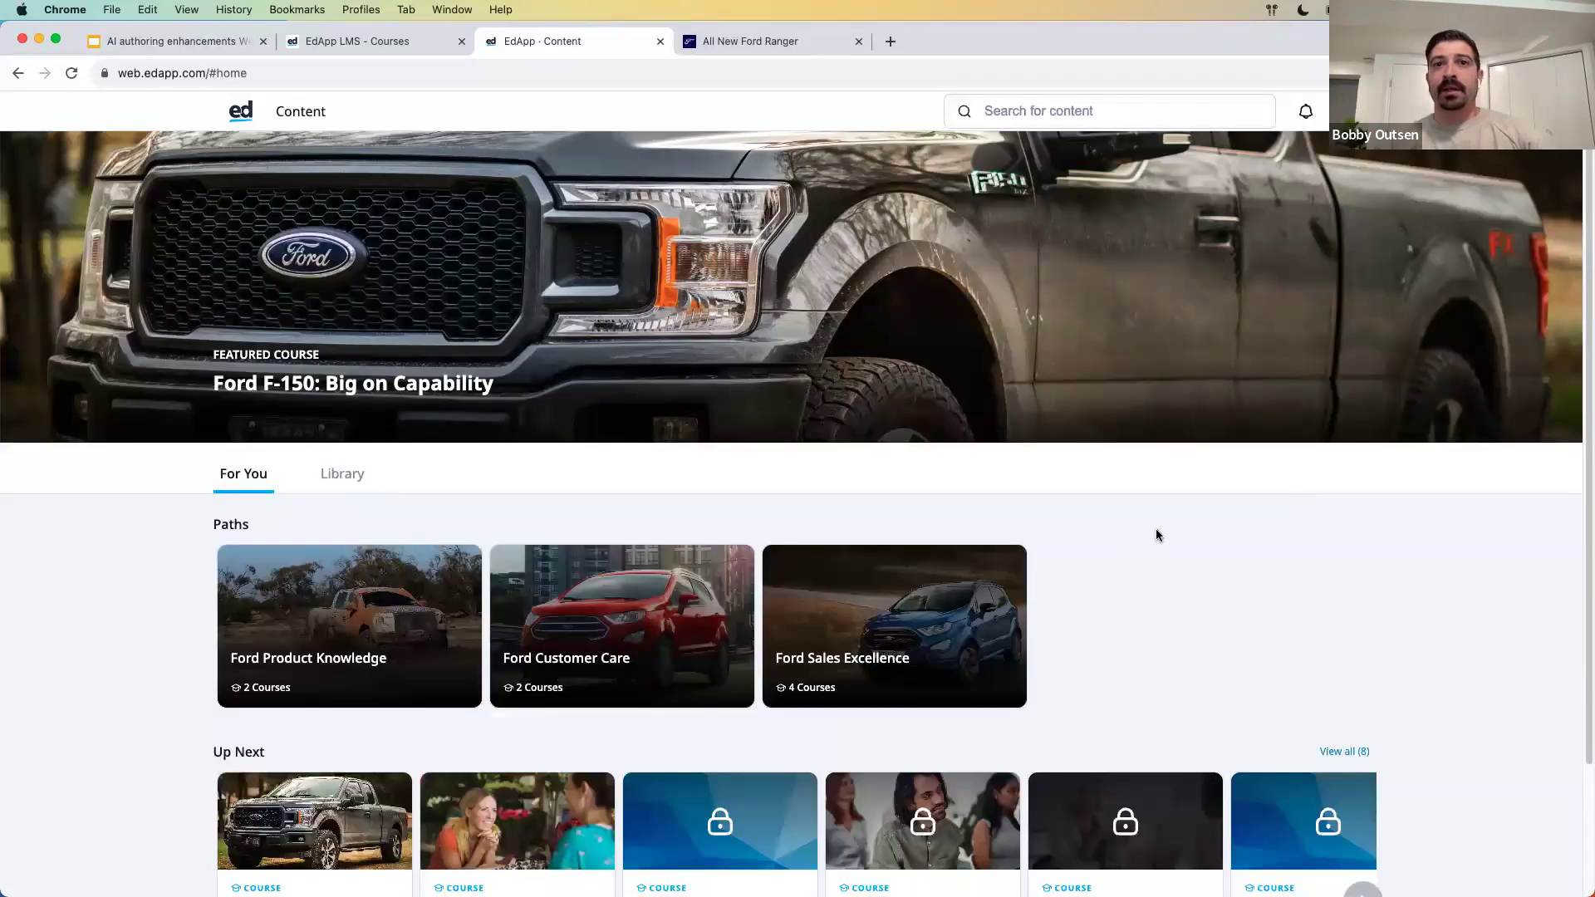
- Open the course Ford F-150: Big on Capability and start the lesson "Explore the Power and Versatility of the Ford F-150"
{"action": "scroll", "coordinate": [665, 623], "scroll_direction": "down", "scroll_amount": 2}
{"action": "left_click", "coordinate": [325, 677]}
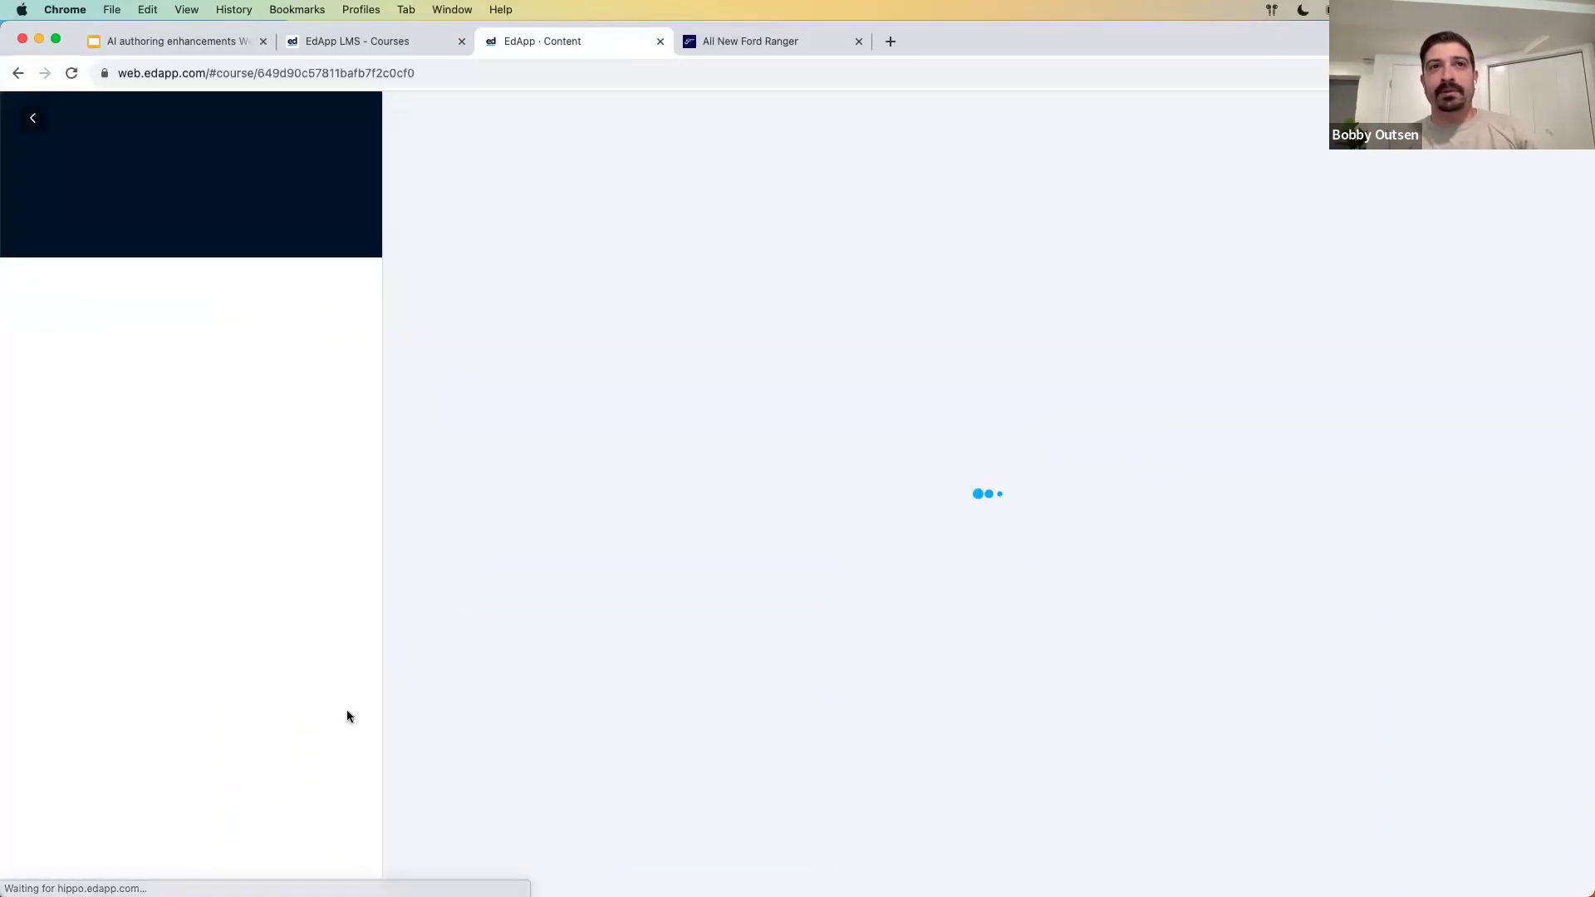
{"action": "left_click", "coordinate": [33, 119]}
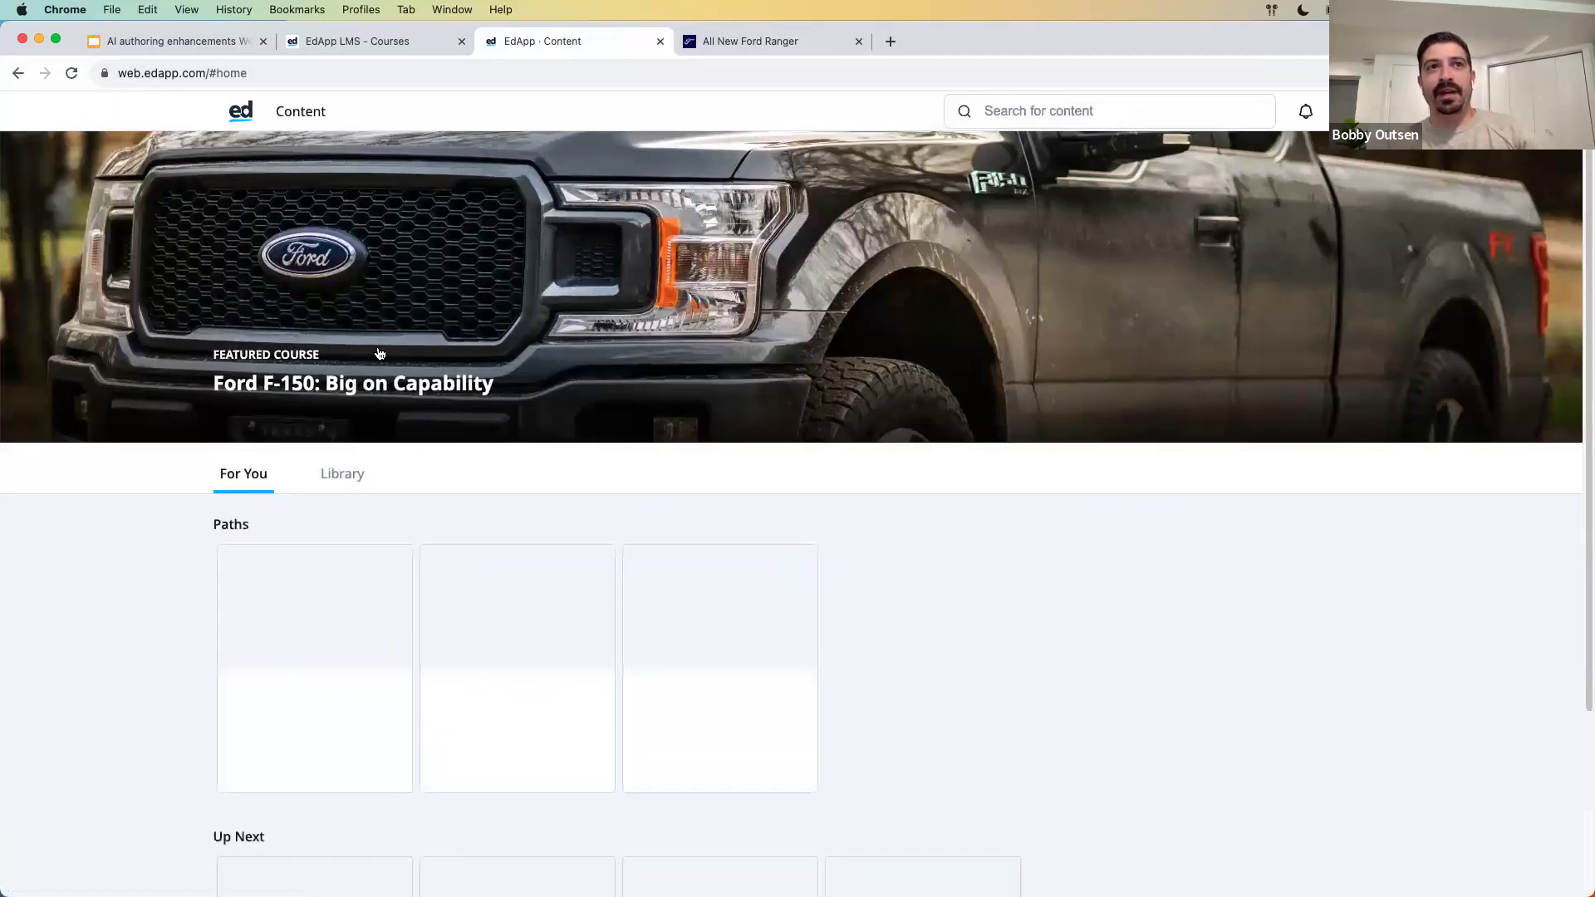
{"action": "left_click", "coordinate": [379, 355]}
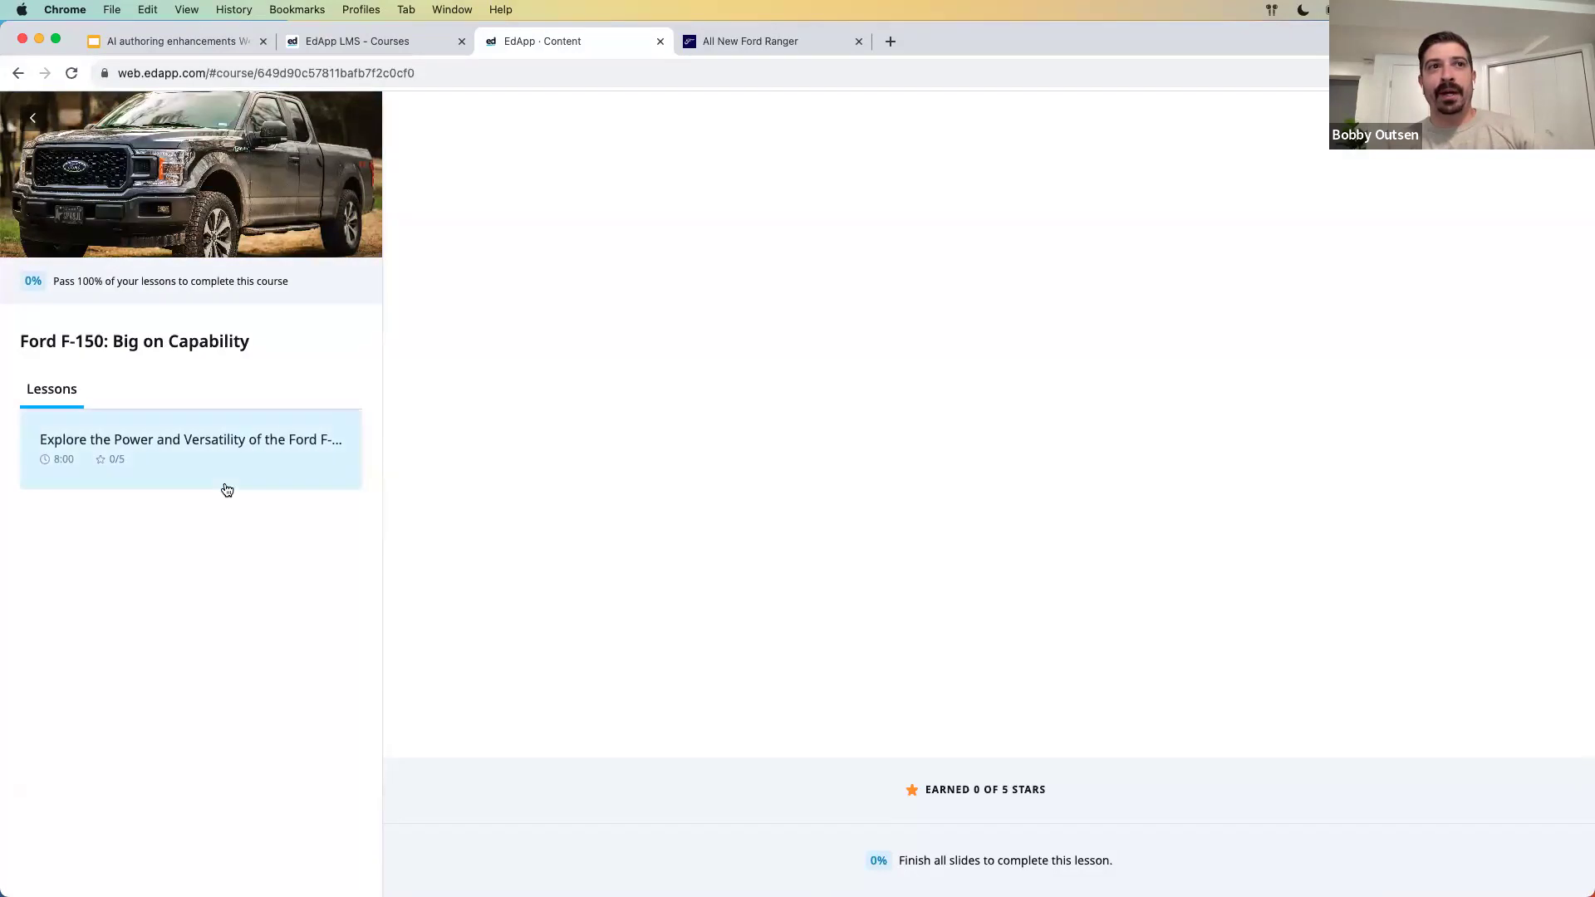
{"action": "left_click", "coordinate": [224, 478]}
{"action": "left_click", "coordinate": [952, 485]}
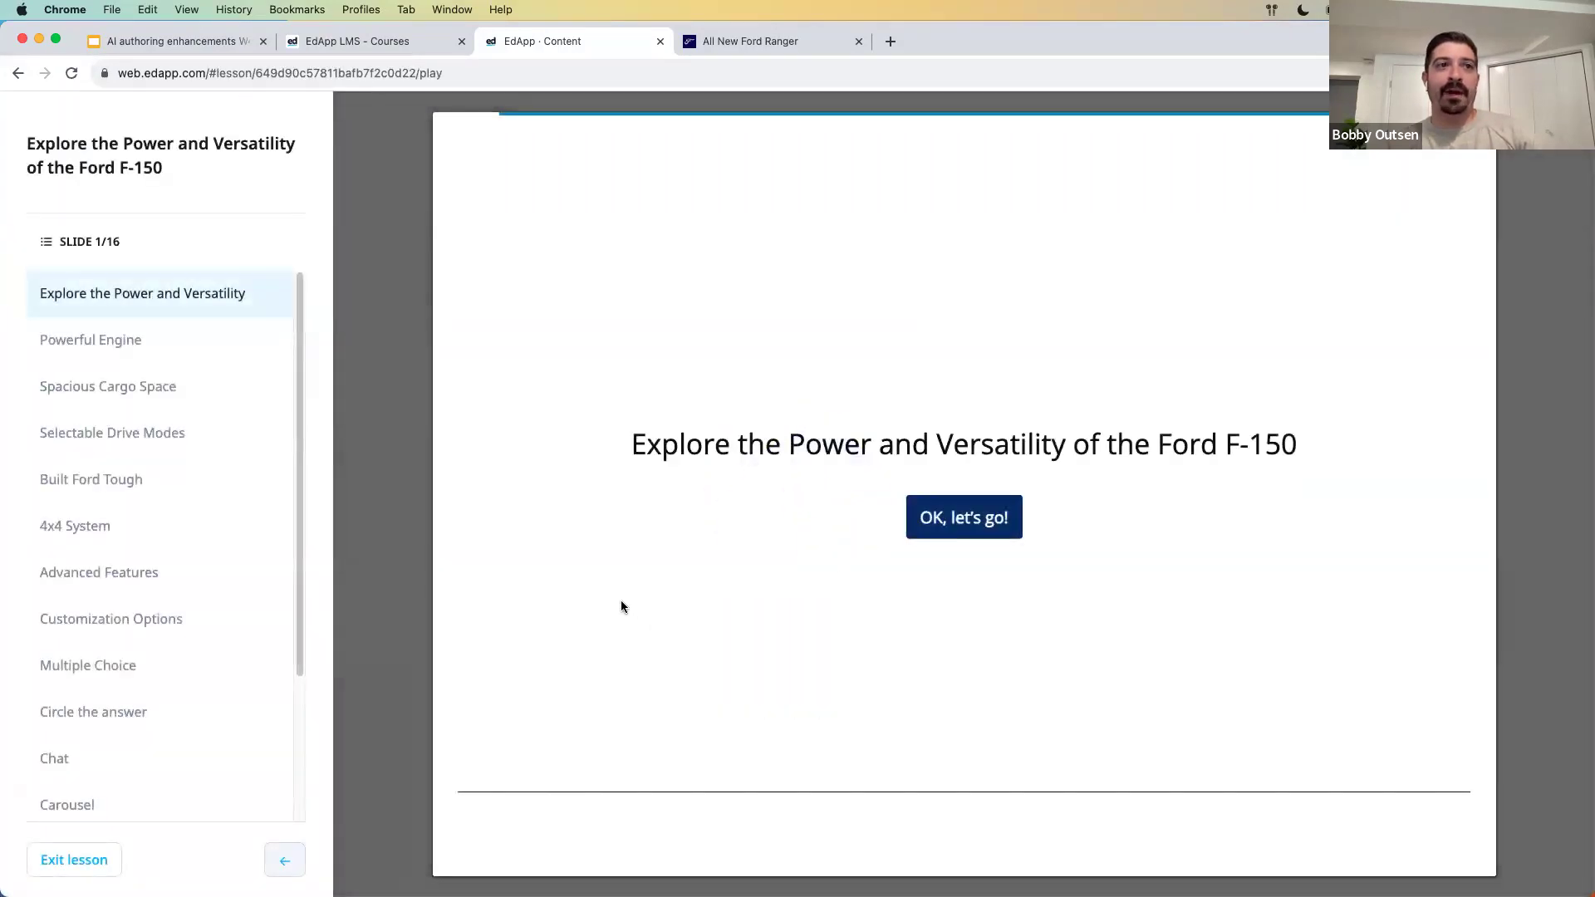
- Complete the lesson's title slide and the Powerful Engine slide, enlarging the engine image along the way
{"action": "left_click", "coordinate": [991, 528]}
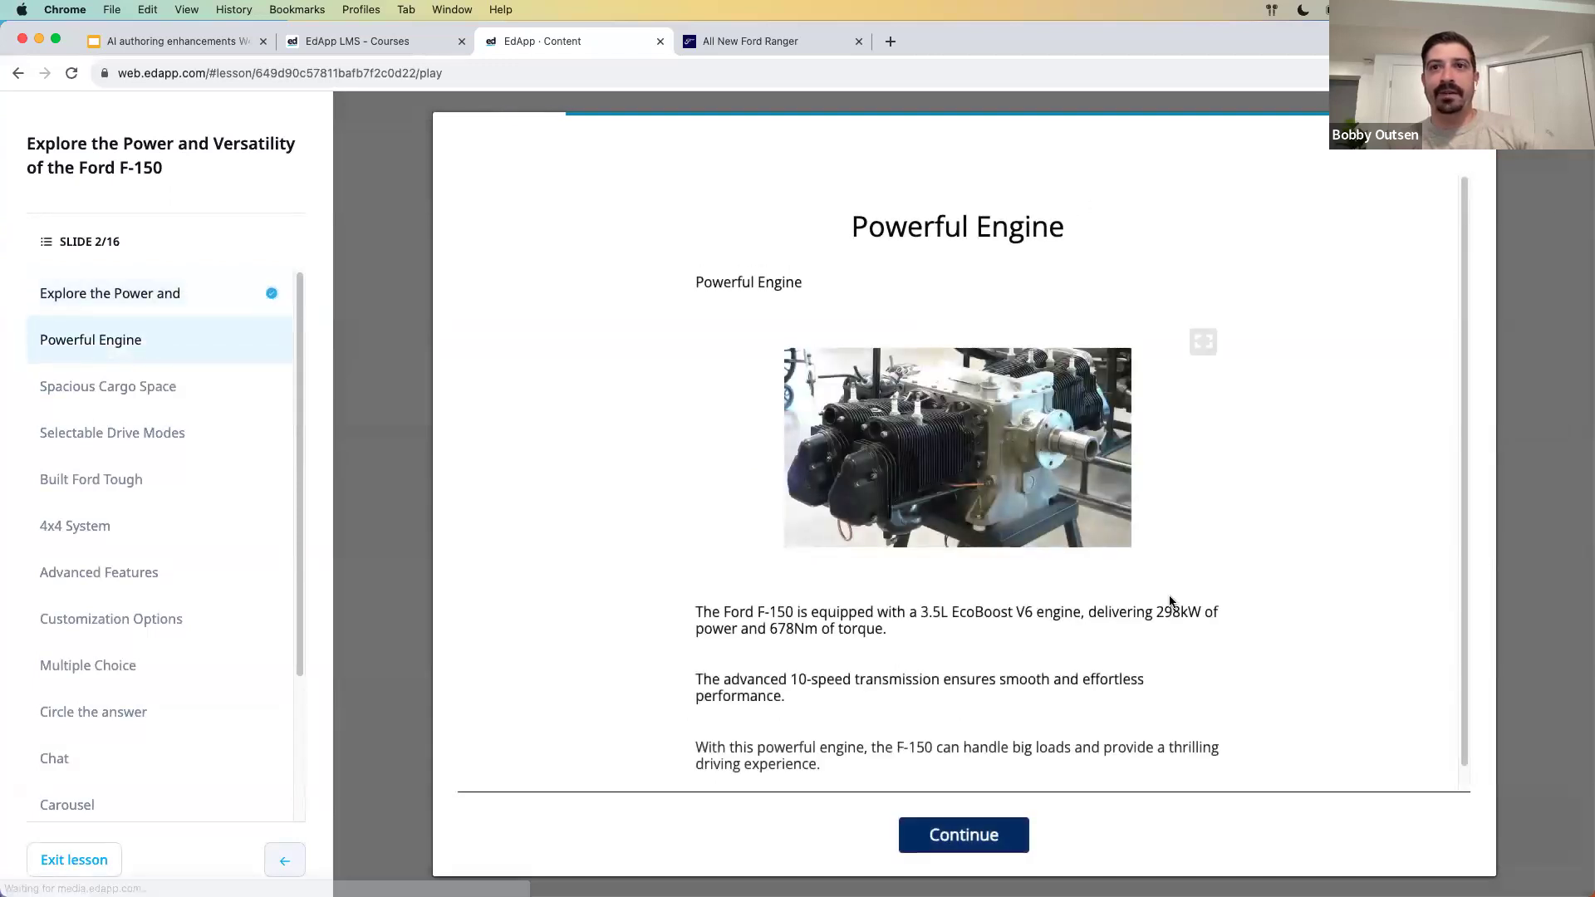
{"action": "scroll", "coordinate": [1276, 566], "scroll_direction": "down", "scroll_amount": 1}
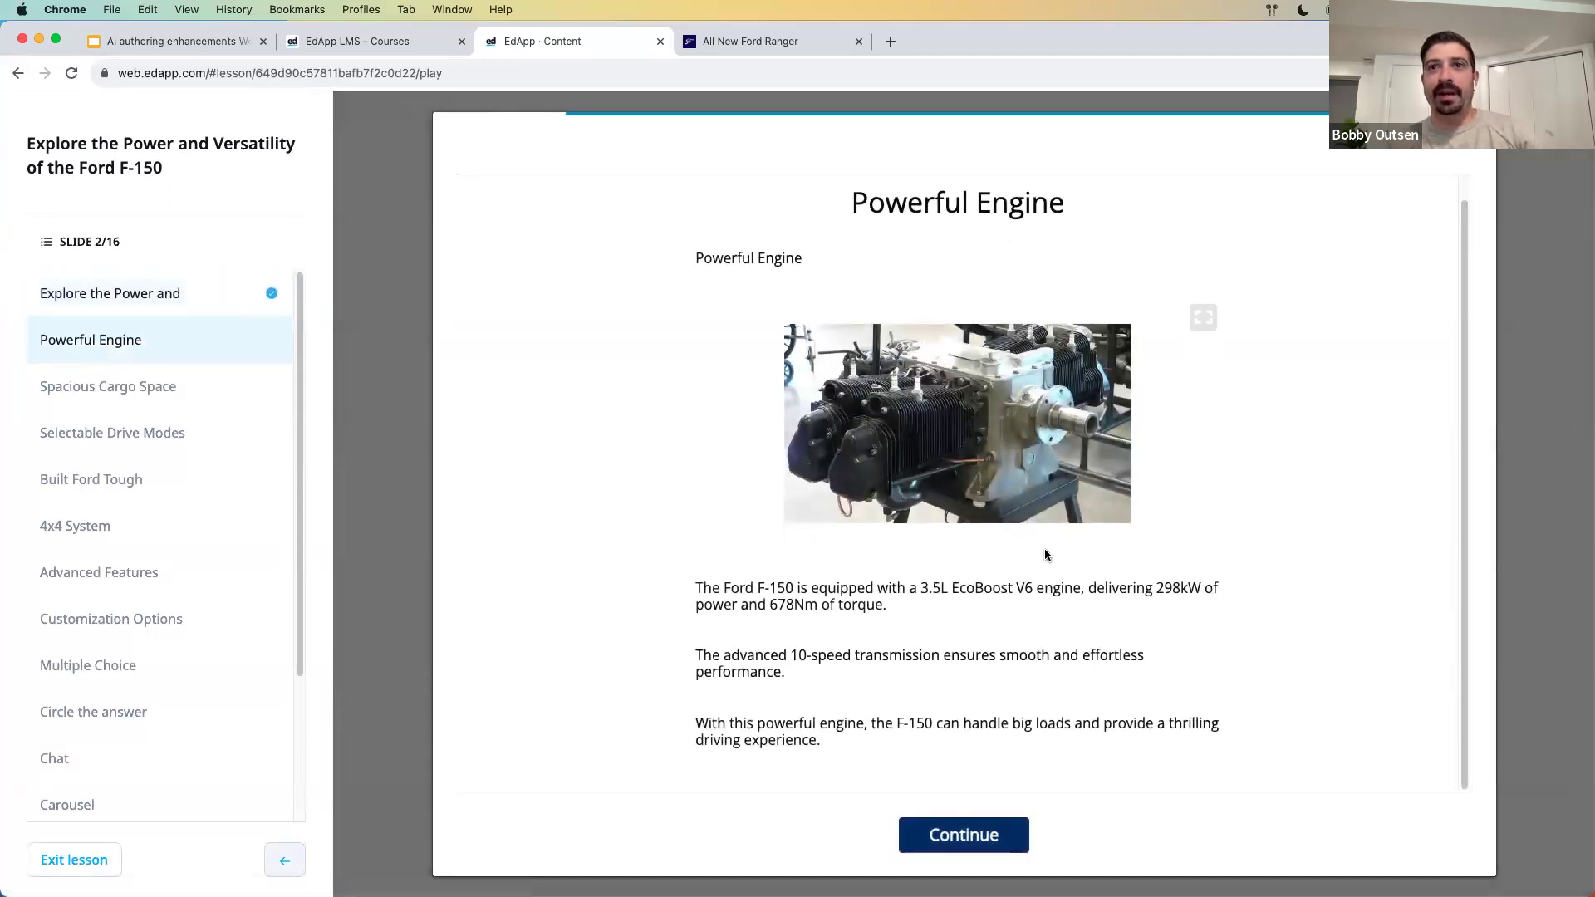
{"action": "left_click", "coordinate": [1063, 437]}
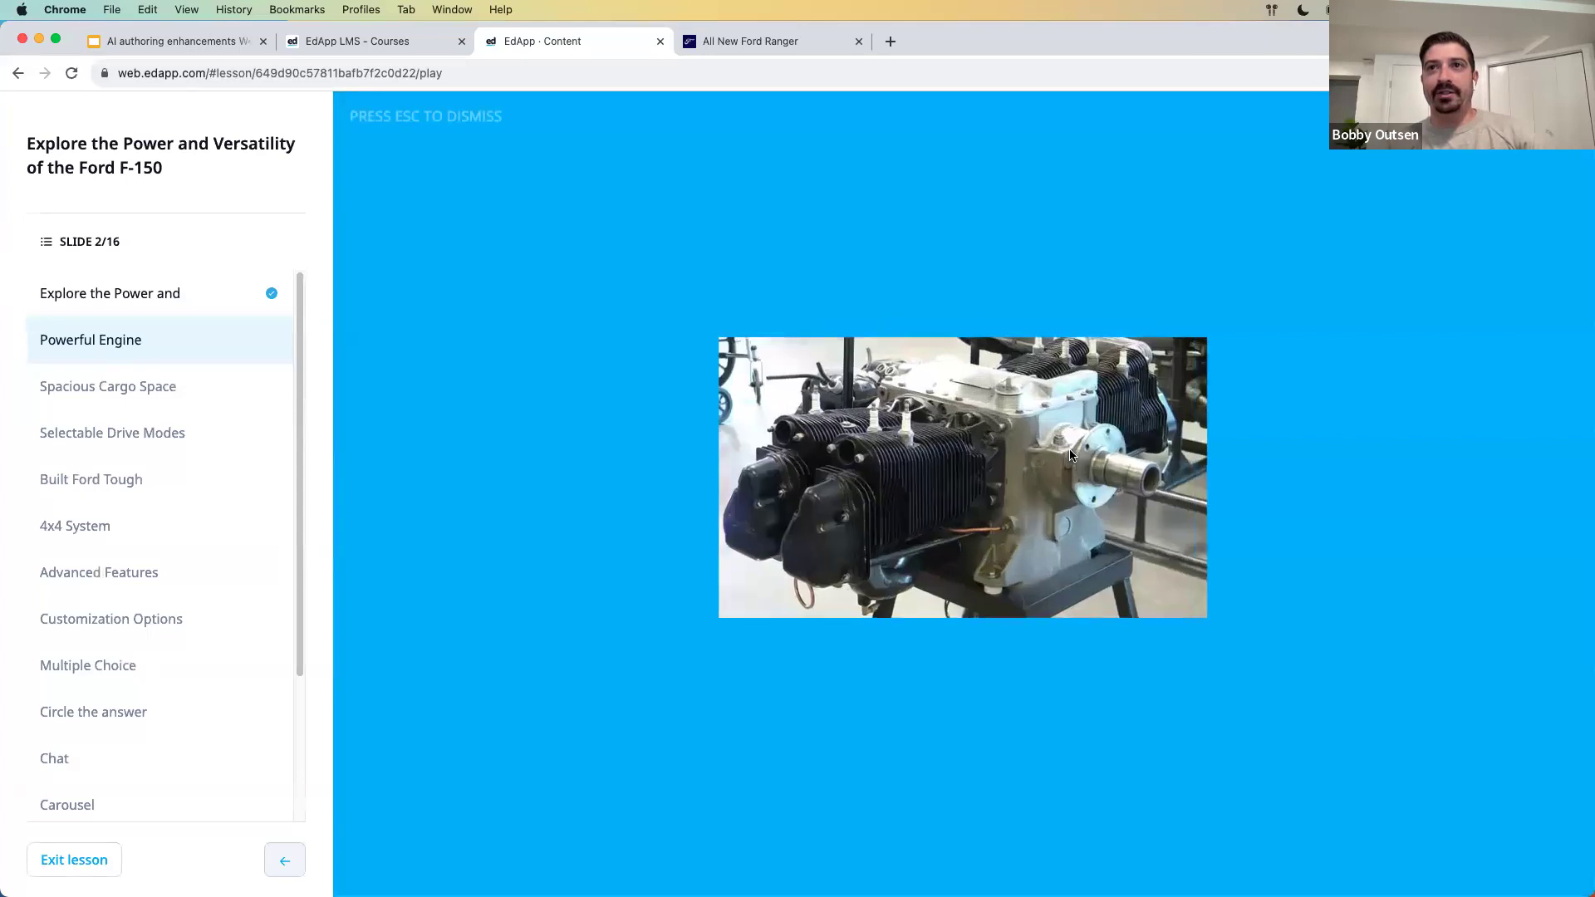
{"action": "left_click", "coordinate": [1078, 605]}
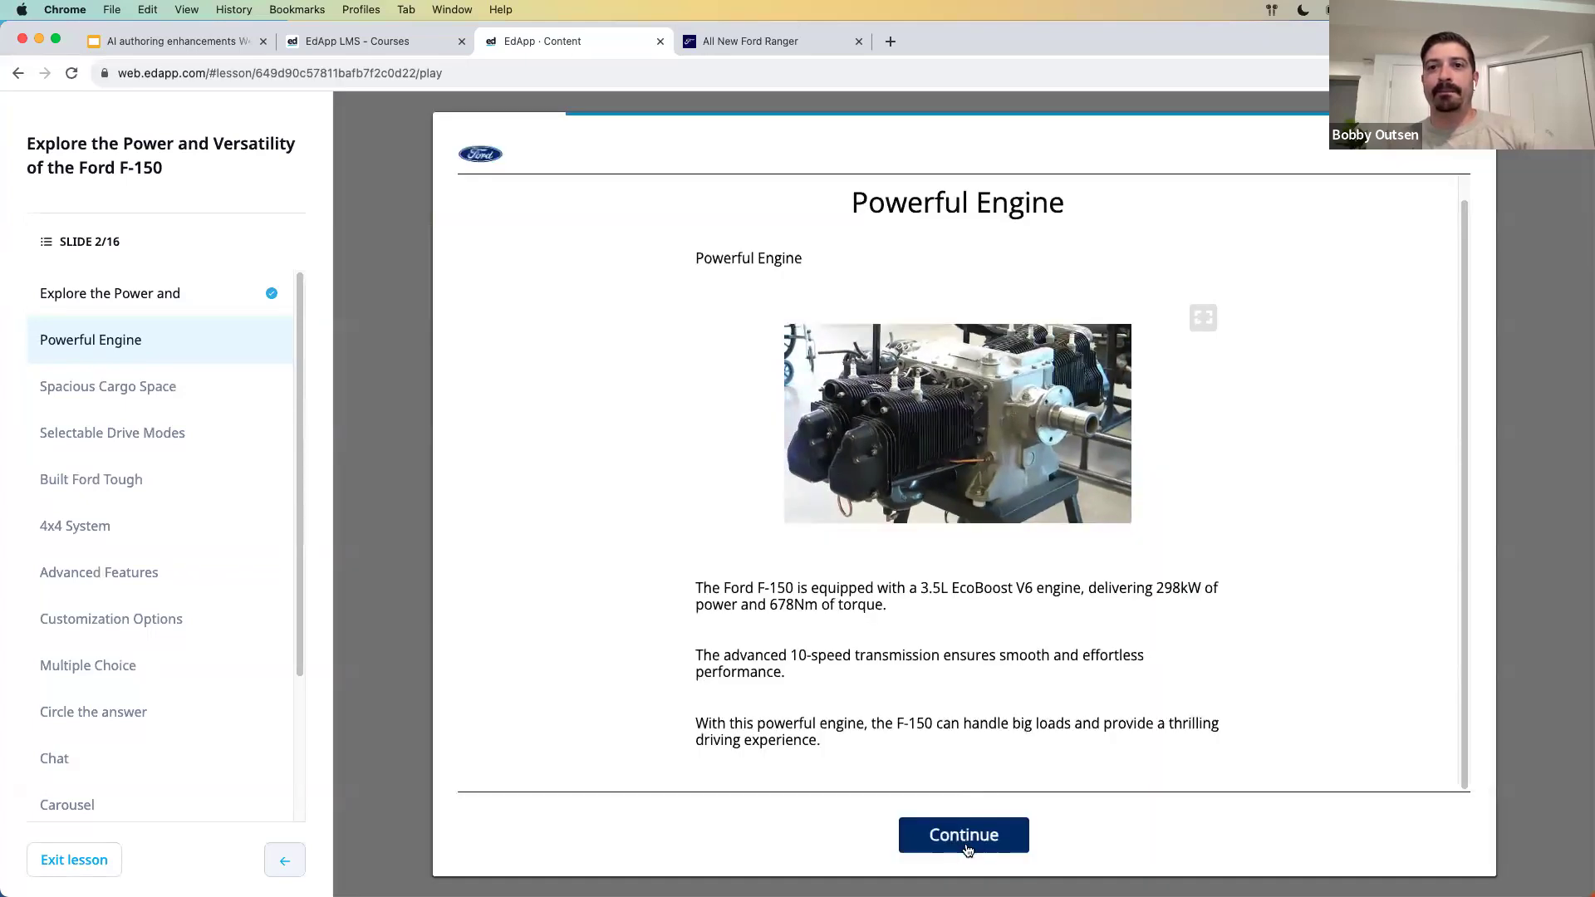
{"action": "left_click", "coordinate": [965, 833]}
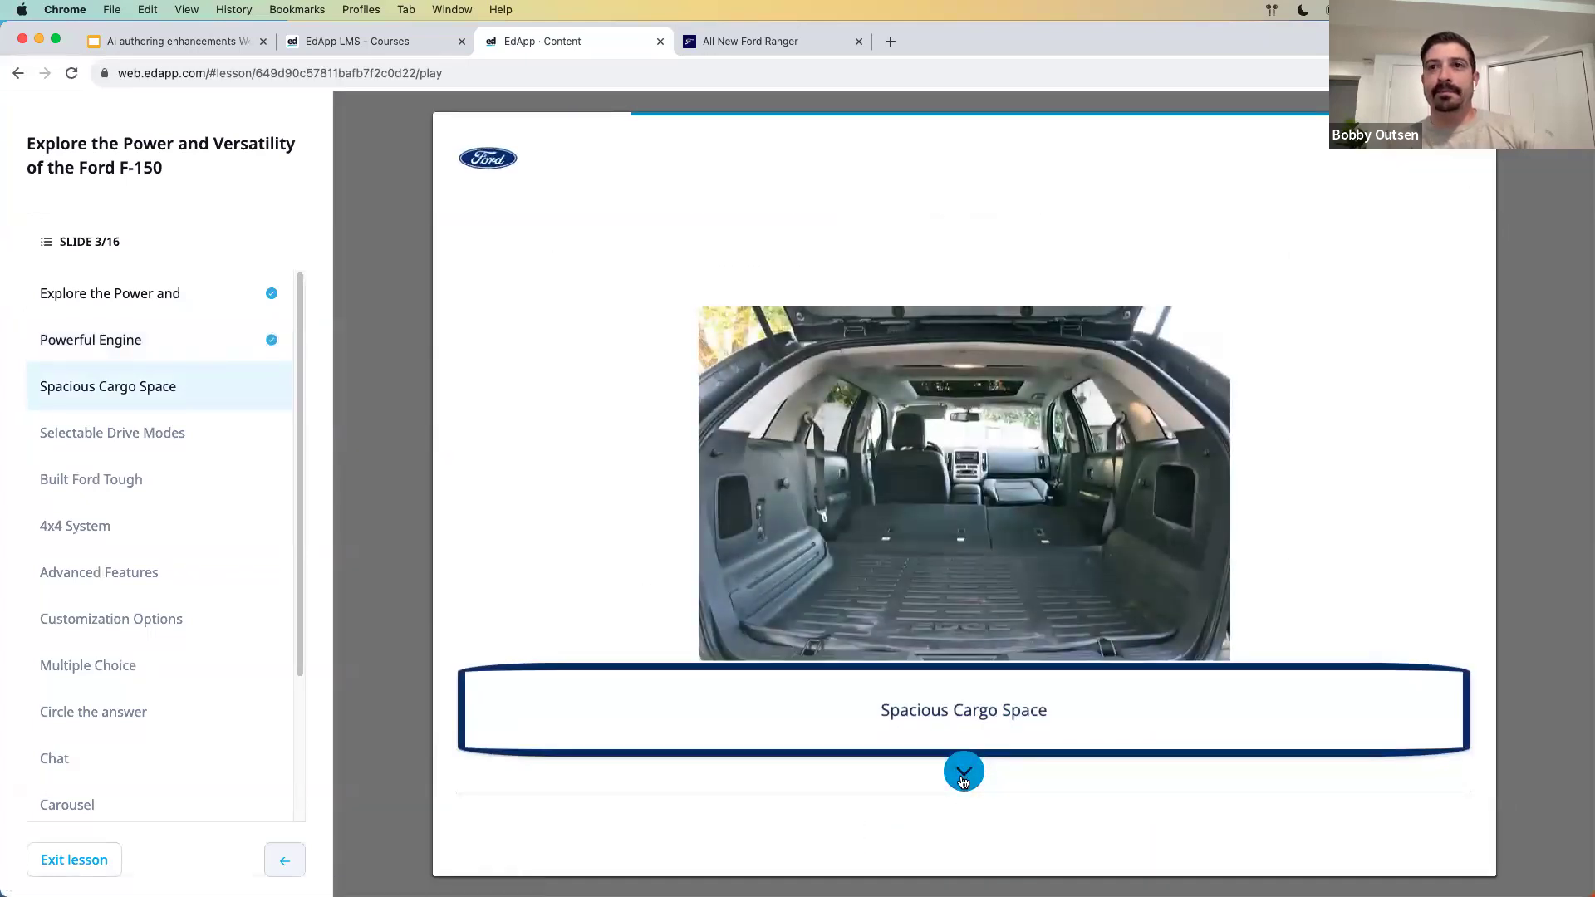
- Step through all the images on the Spacious Cargo Space slide and continue to the following slide
{"action": "left_click", "coordinate": [964, 773]}
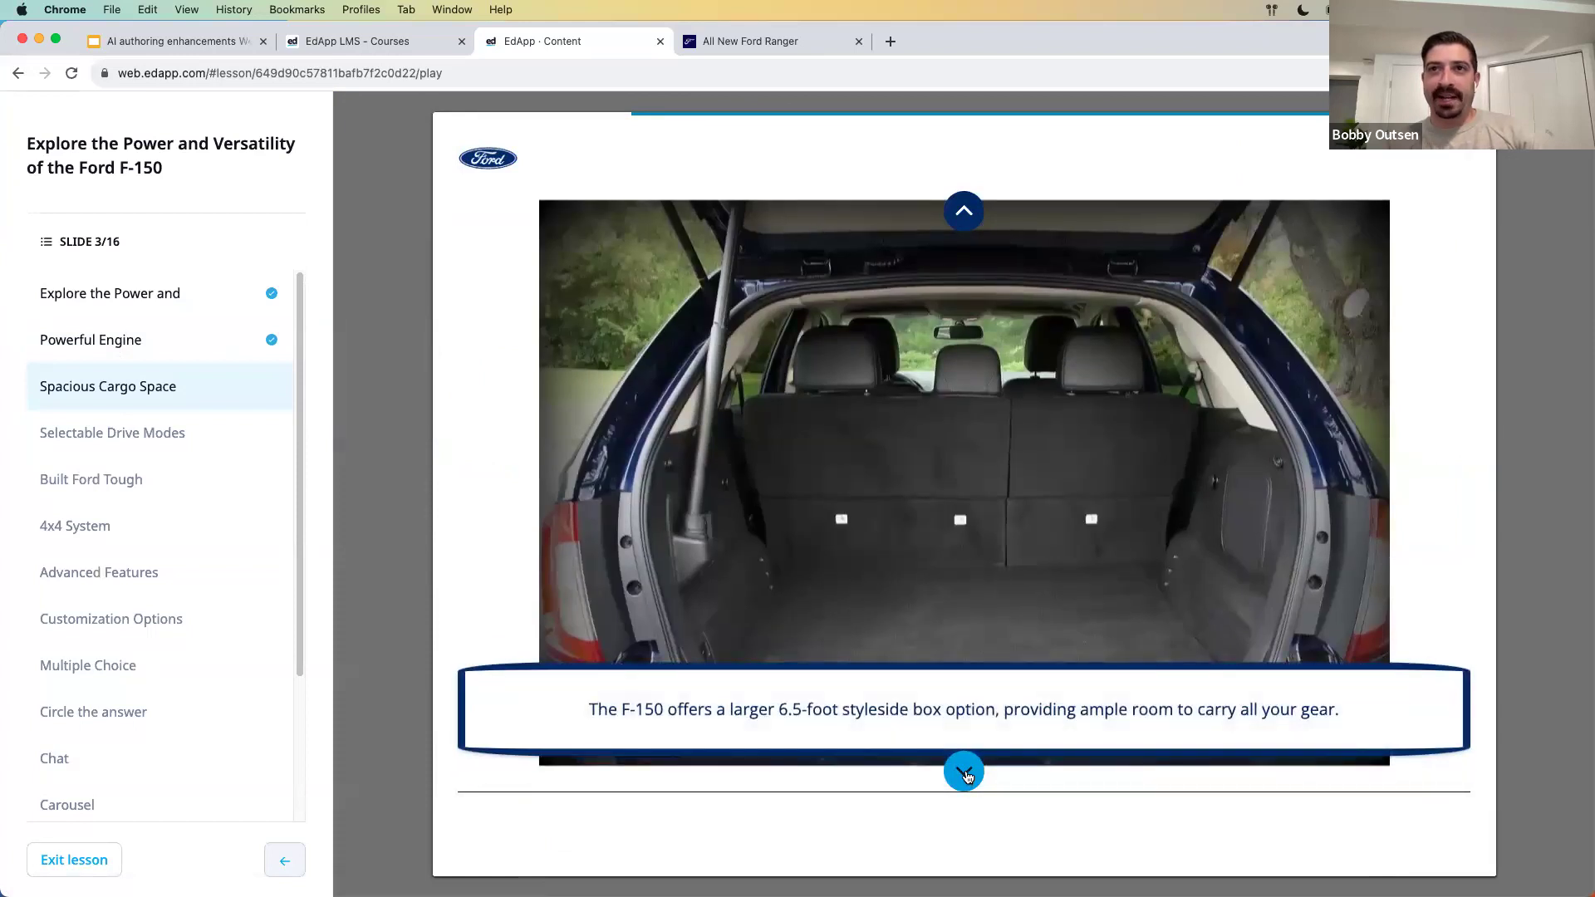
{"action": "left_click", "coordinate": [963, 772]}
{"action": "left_click", "coordinate": [963, 773]}
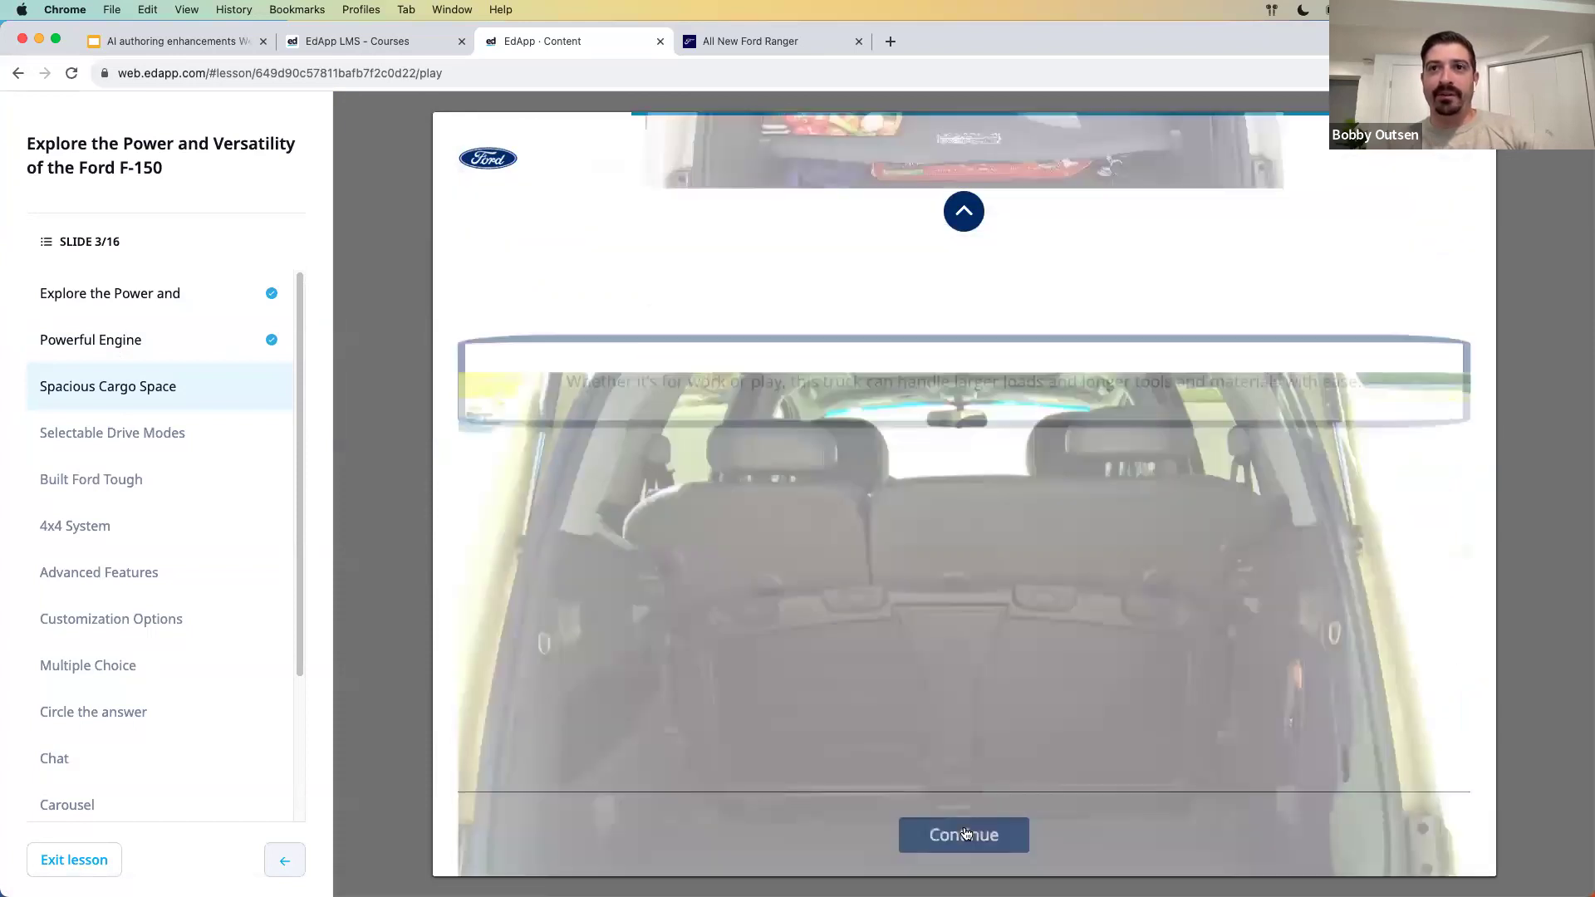
{"action": "left_click", "coordinate": [964, 834]}
- Swipe through the Selectable Drive Modes image carousel and continue past it
{"action": "left_click_drag", "start_coordinate": [1221, 559], "coordinate": [790, 537]}
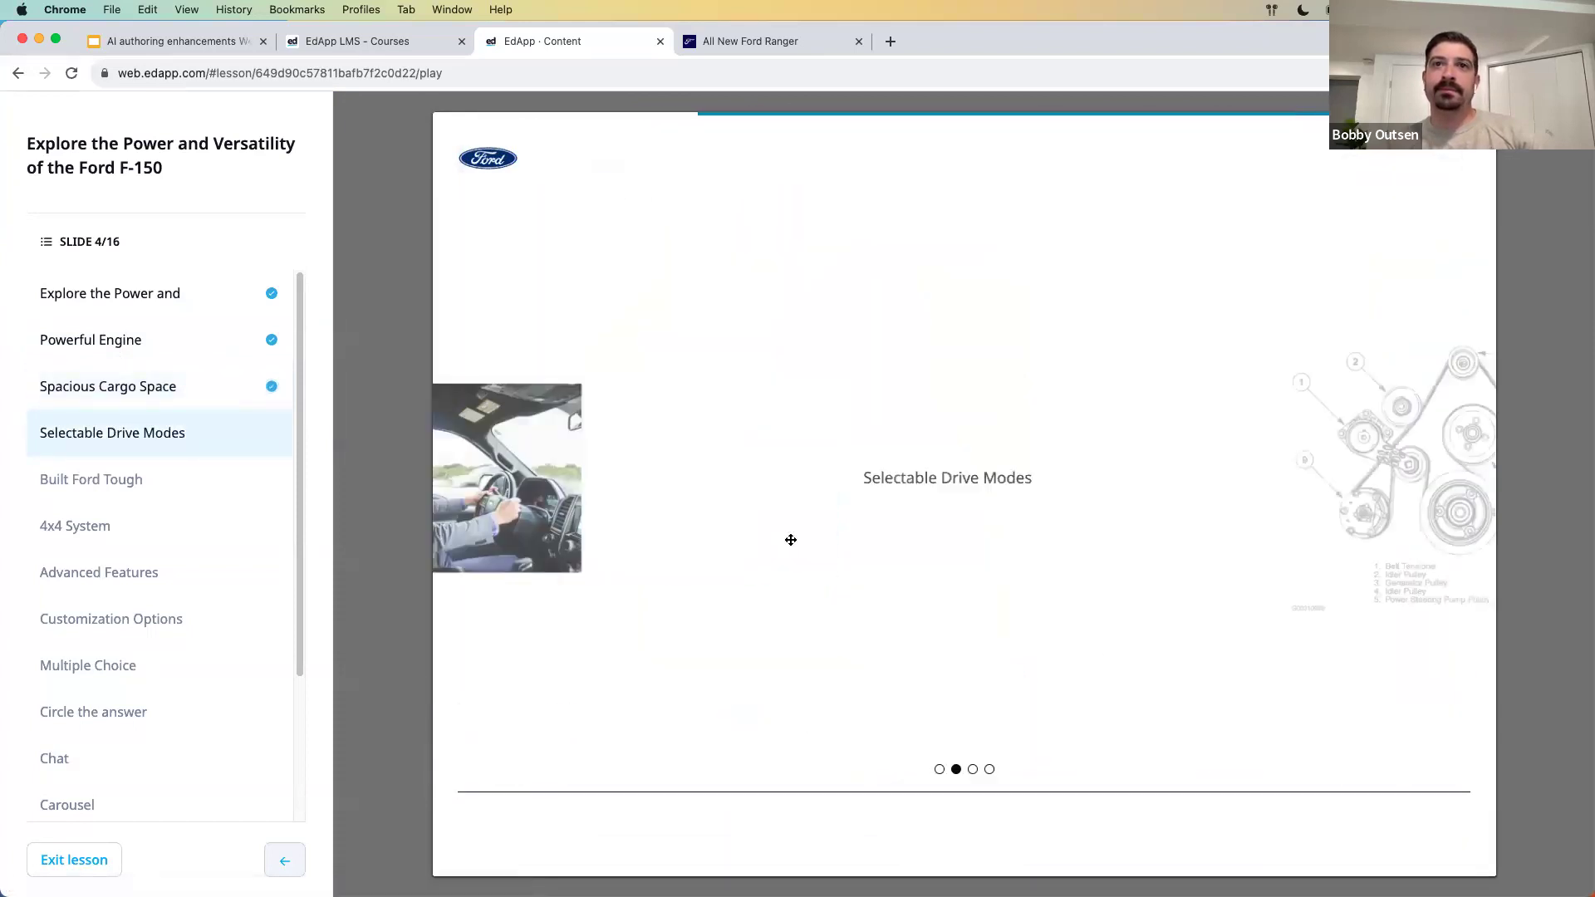
{"action": "left_click_drag", "start_coordinate": [1257, 556], "coordinate": [990, 544]}
{"action": "left_click_drag", "start_coordinate": [1105, 582], "coordinate": [1021, 630]}
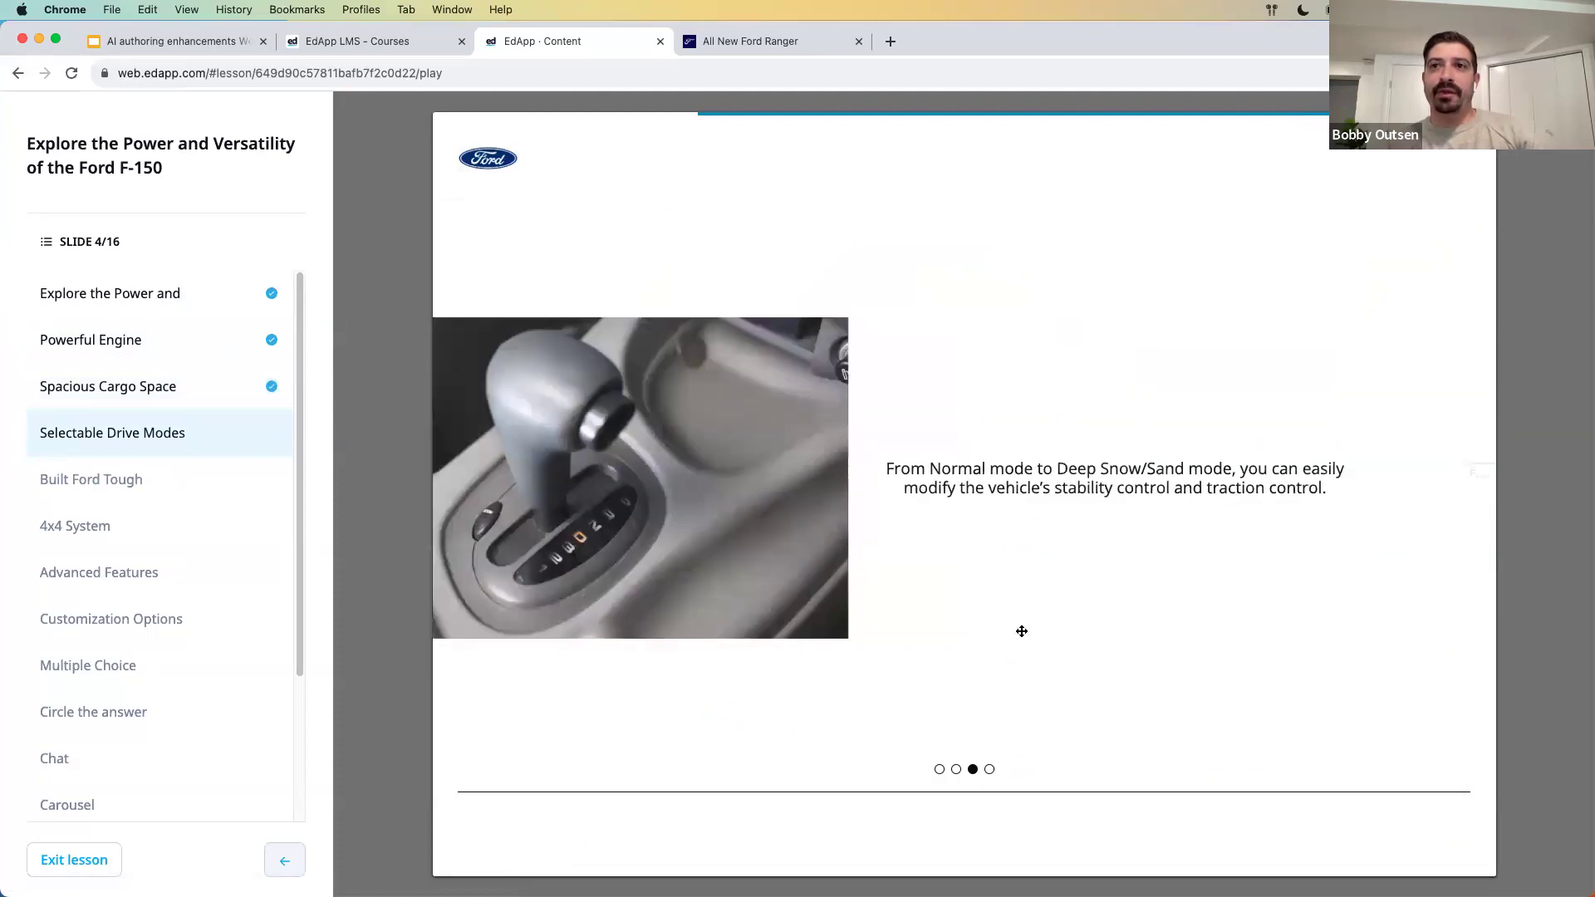
{"action": "left_click", "coordinate": [973, 837]}
- Work through the Built Ford Tough, 4x4 System and Advanced Features slides
{"action": "left_click", "coordinate": [965, 755]}
{"action": "left_click", "coordinate": [963, 756]}
{"action": "left_click", "coordinate": [964, 756]}
{"action": "left_click", "coordinate": [974, 839]}
{"action": "left_click", "coordinate": [976, 847]}
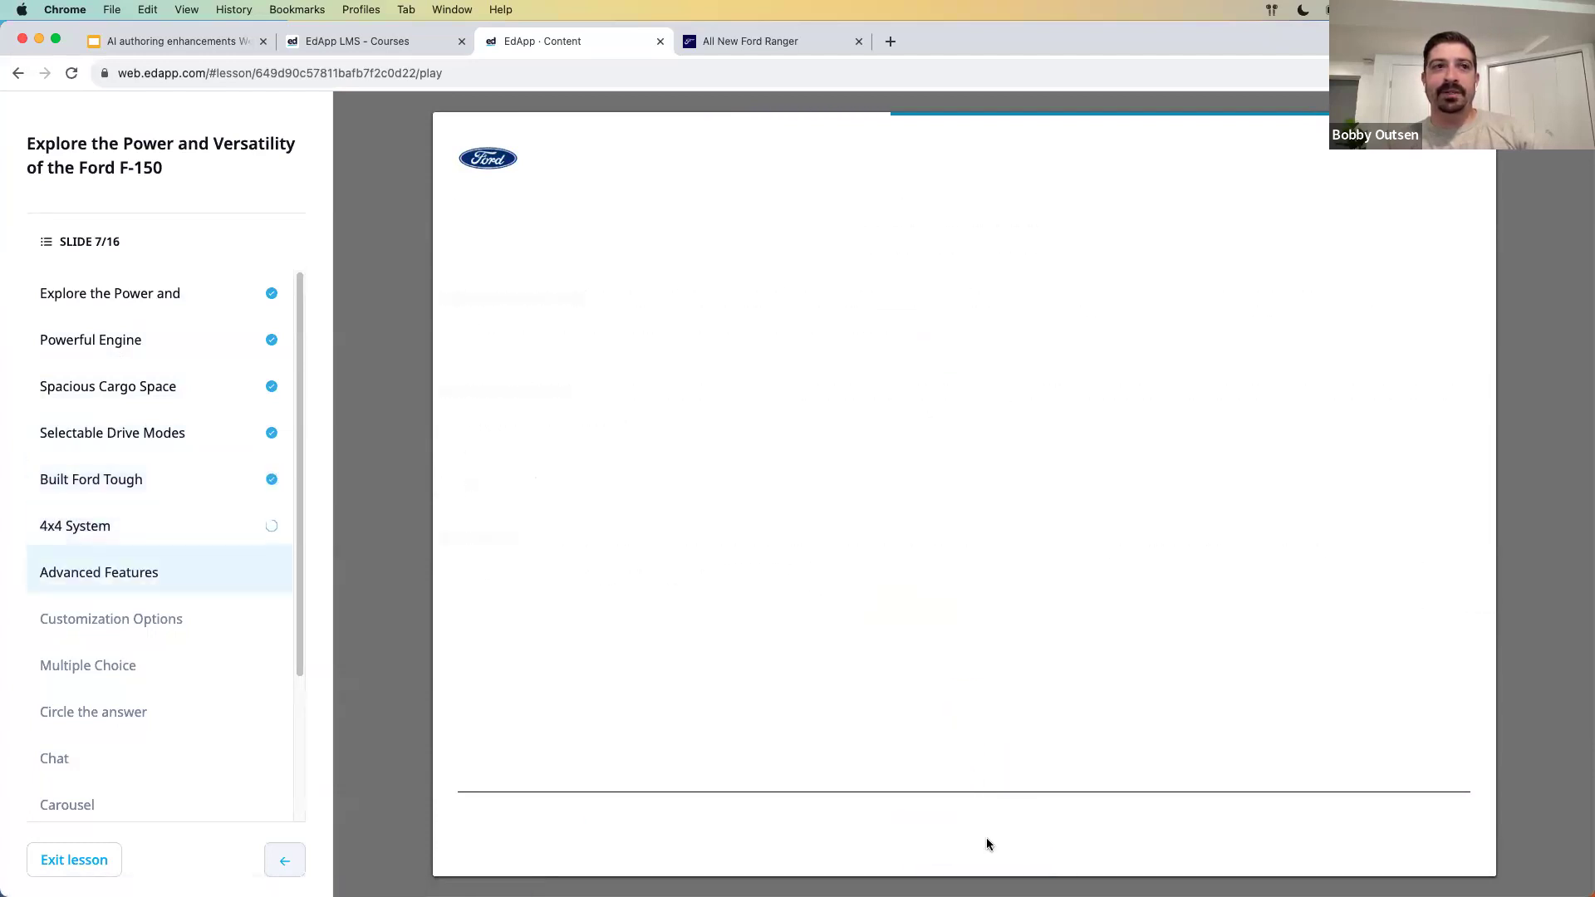
{"action": "left_click", "coordinate": [980, 846]}
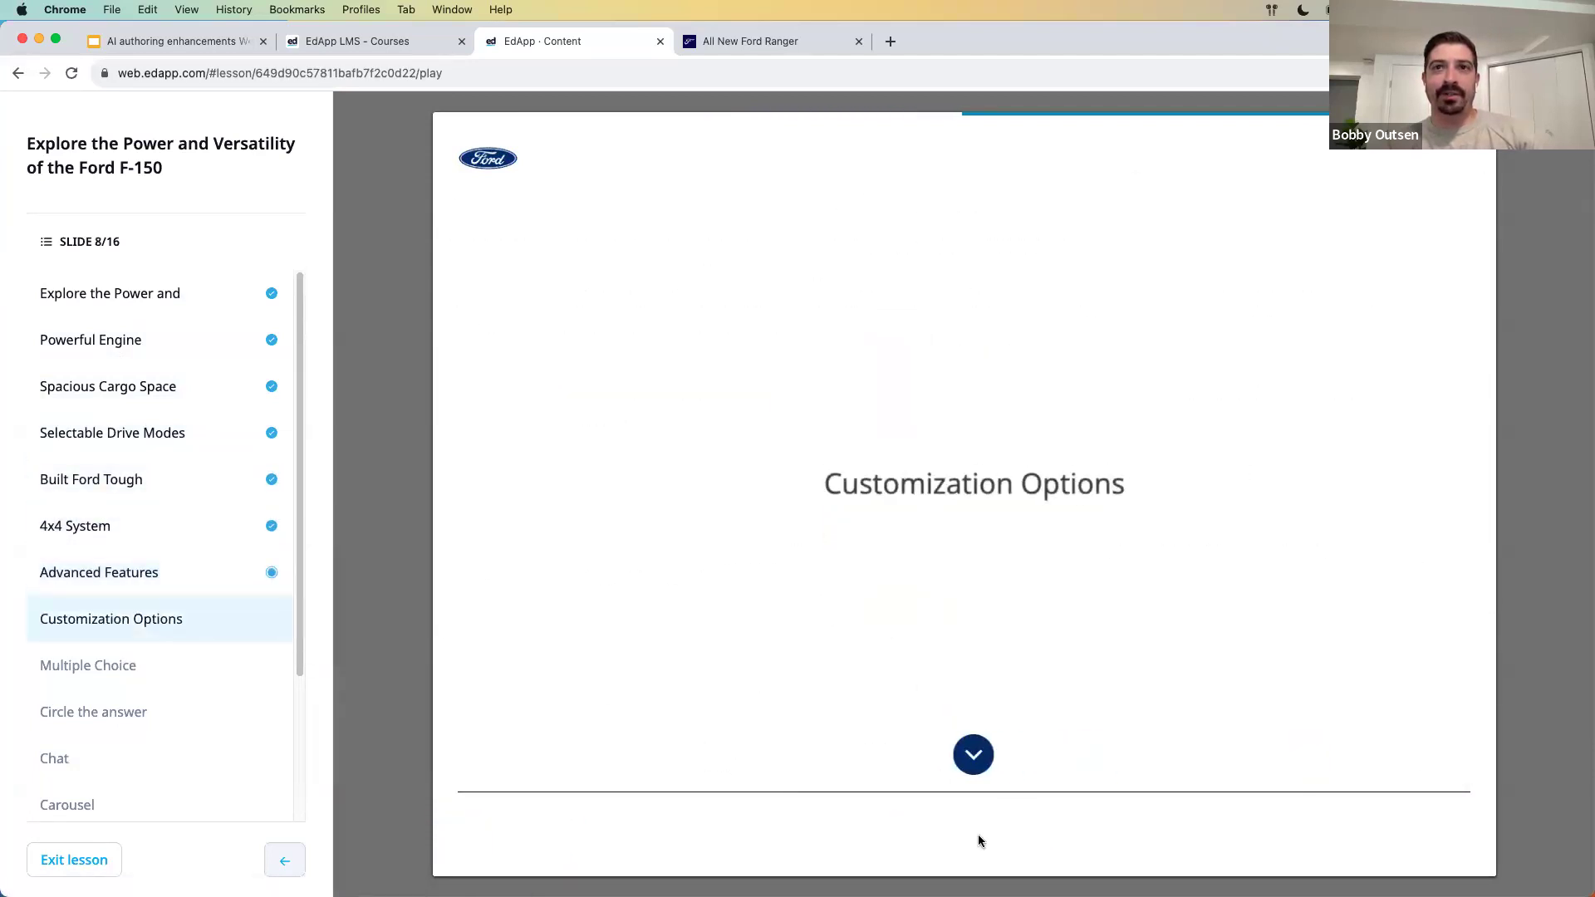
- Step through the text of the Customization Options slide and continue to the towing capacity question
{"action": "left_click", "coordinate": [960, 756]}
{"action": "left_click", "coordinate": [959, 760]}
{"action": "left_click", "coordinate": [959, 759]}
{"action": "left_click", "coordinate": [956, 830]}
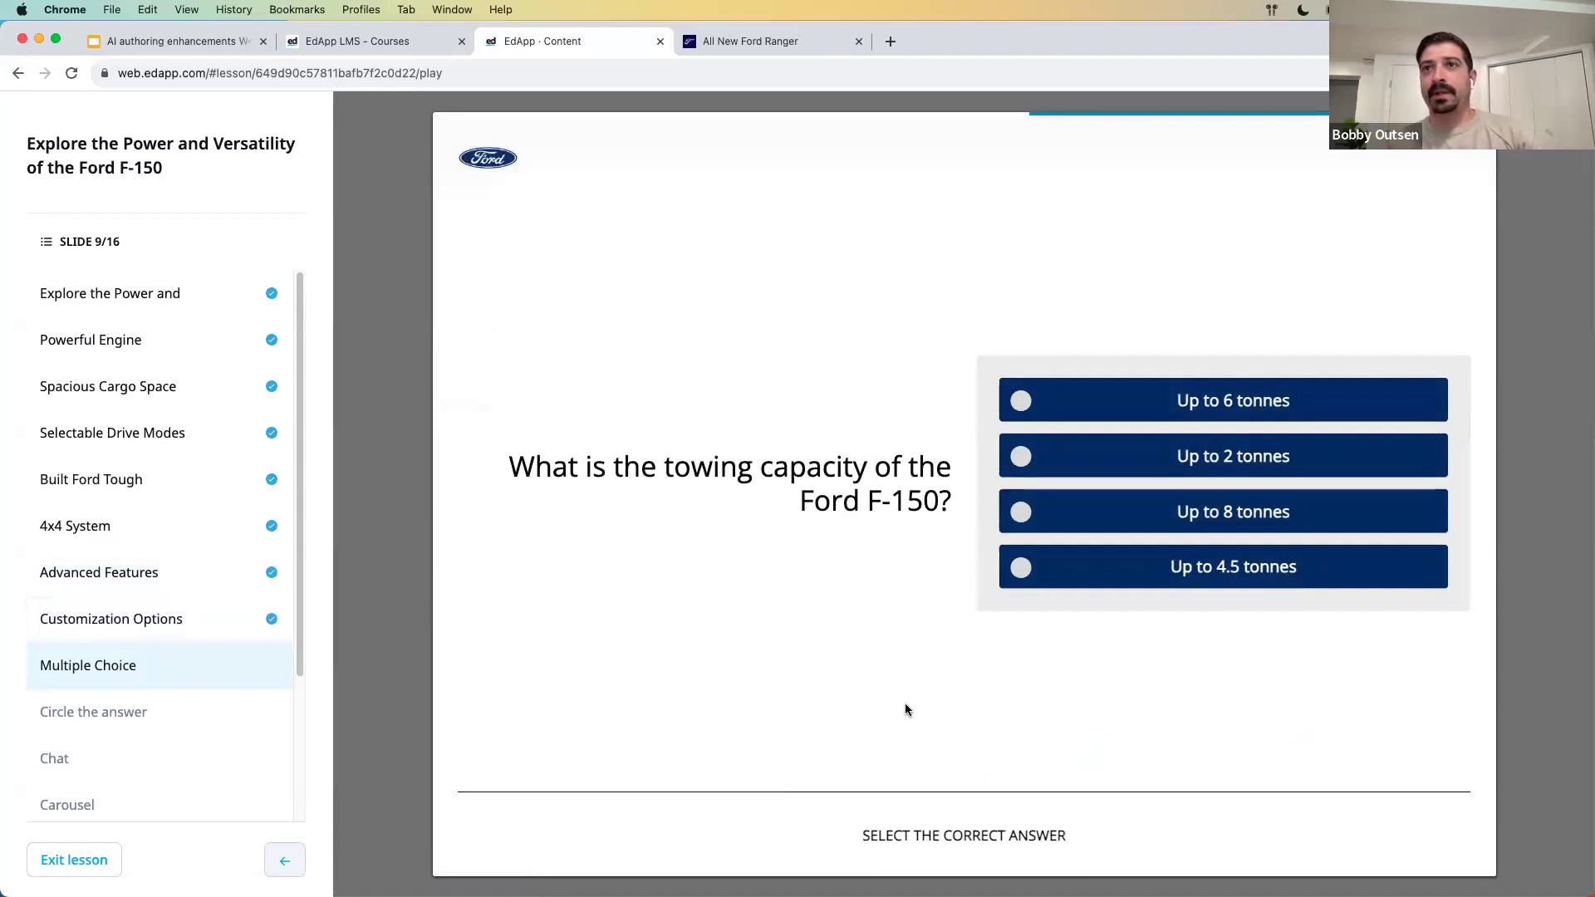
- Answer the towing capacity question with "Up to 2 tonnes", continue, and look over the remaining slides in the lesson's slide list
{"action": "left_click", "coordinate": [1149, 460]}
{"action": "left_click", "coordinate": [961, 834]}
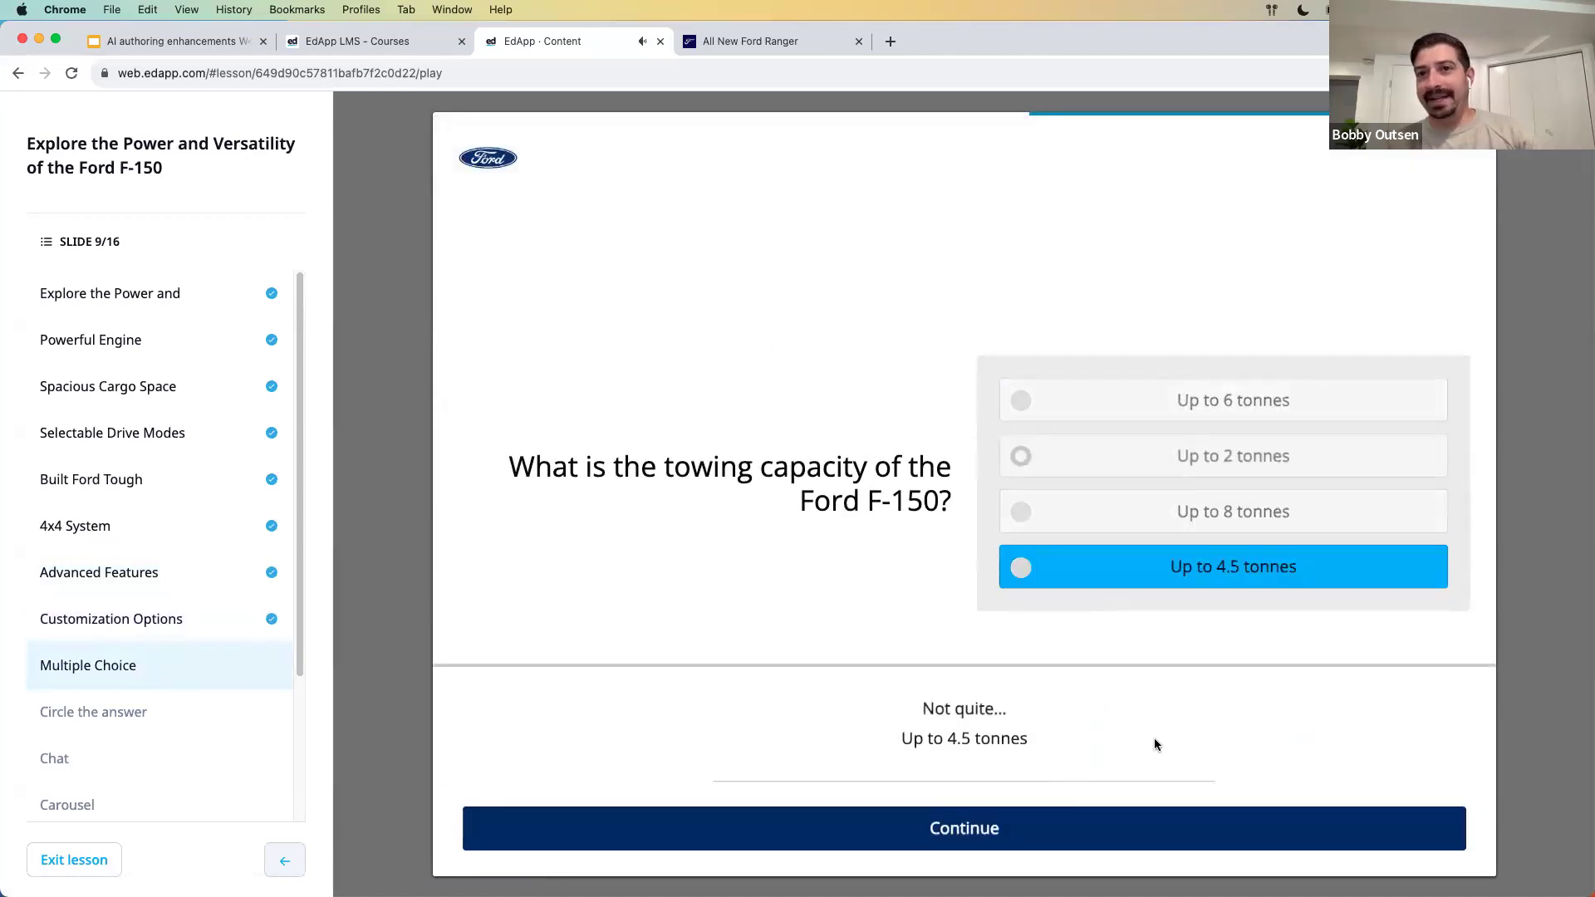
{"action": "left_click", "coordinate": [1027, 853]}
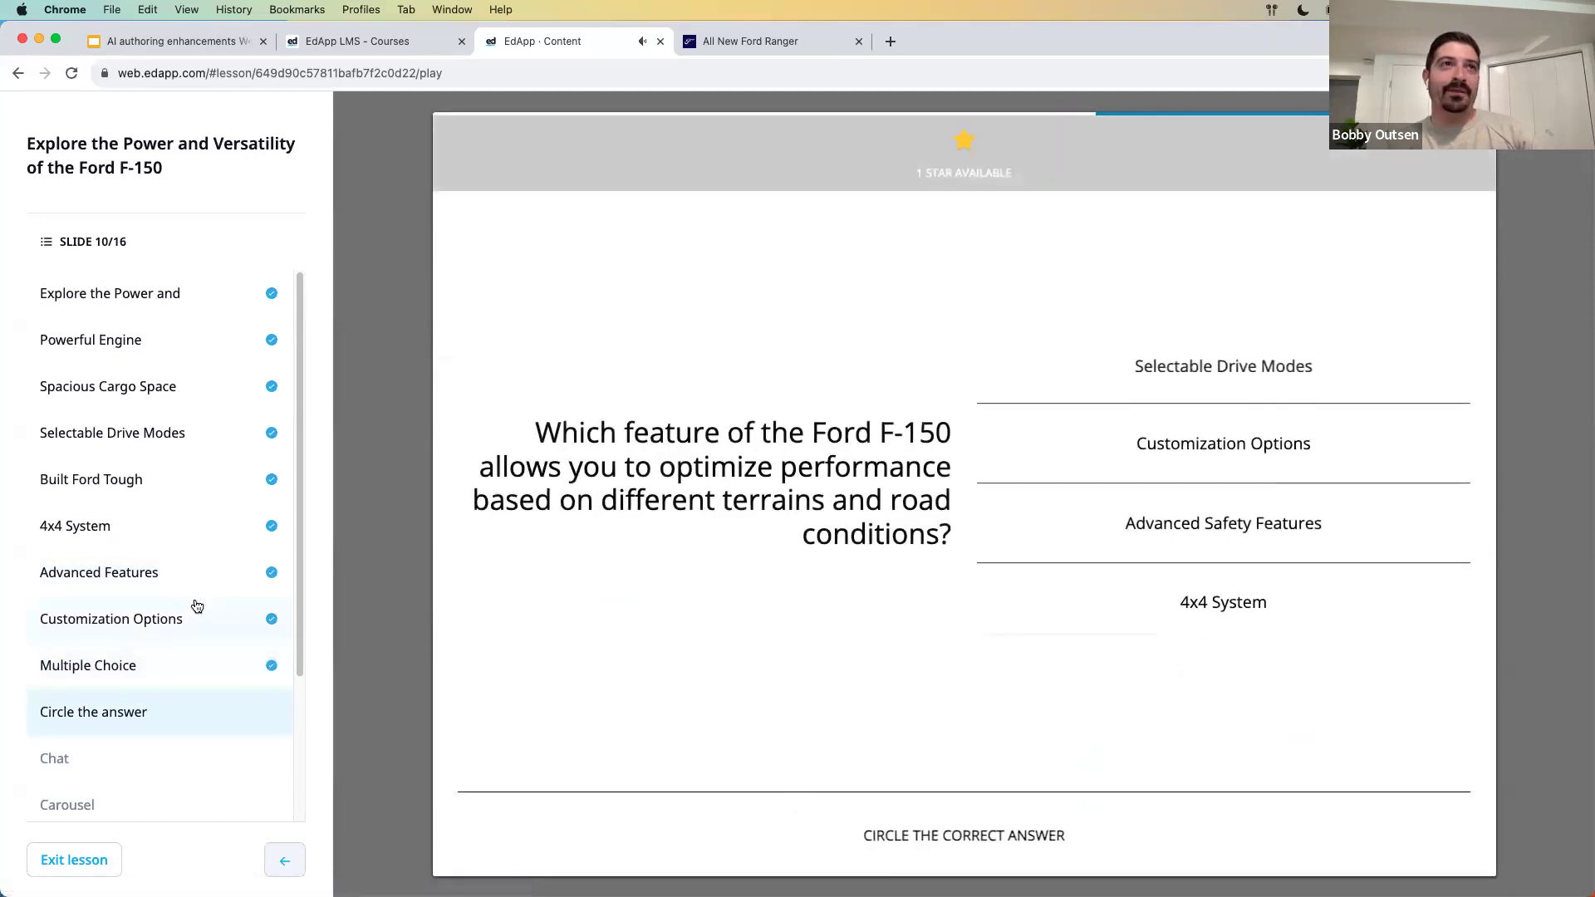
{"action": "scroll", "coordinate": [210, 620], "scroll_direction": "down", "scroll_amount": 3}
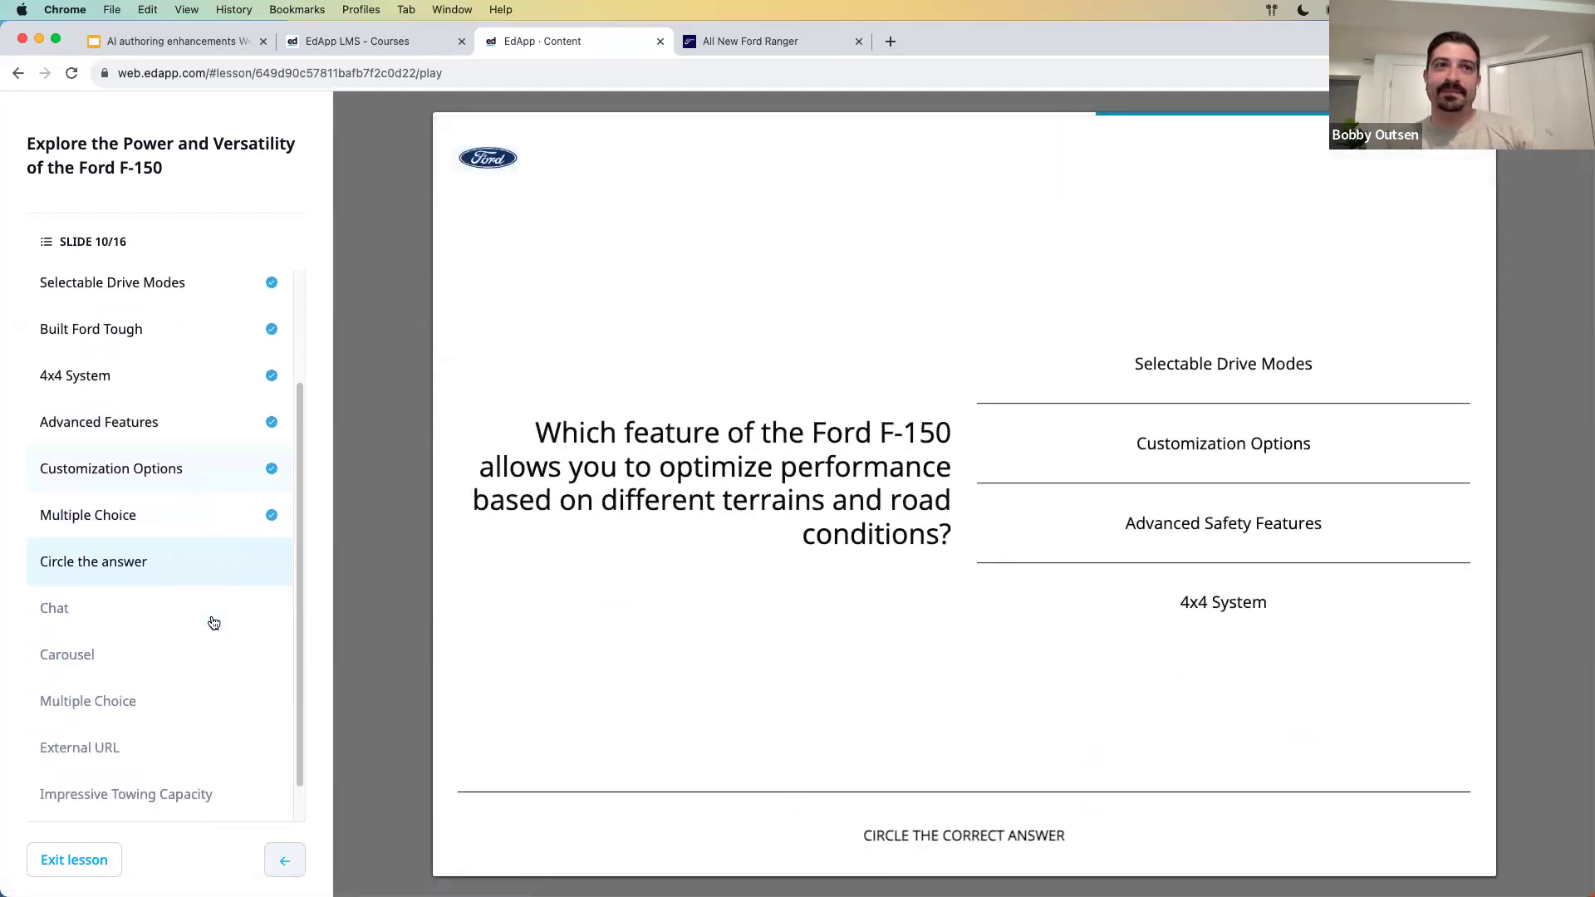
- Exit the F-150 lesson back to the learner home page and close the All New Ford Ranger web page
{"action": "scroll", "coordinate": [199, 648], "scroll_direction": "up", "scroll_amount": 2}
{"action": "scroll", "coordinate": [232, 700], "scroll_direction": "down", "scroll_amount": 4}
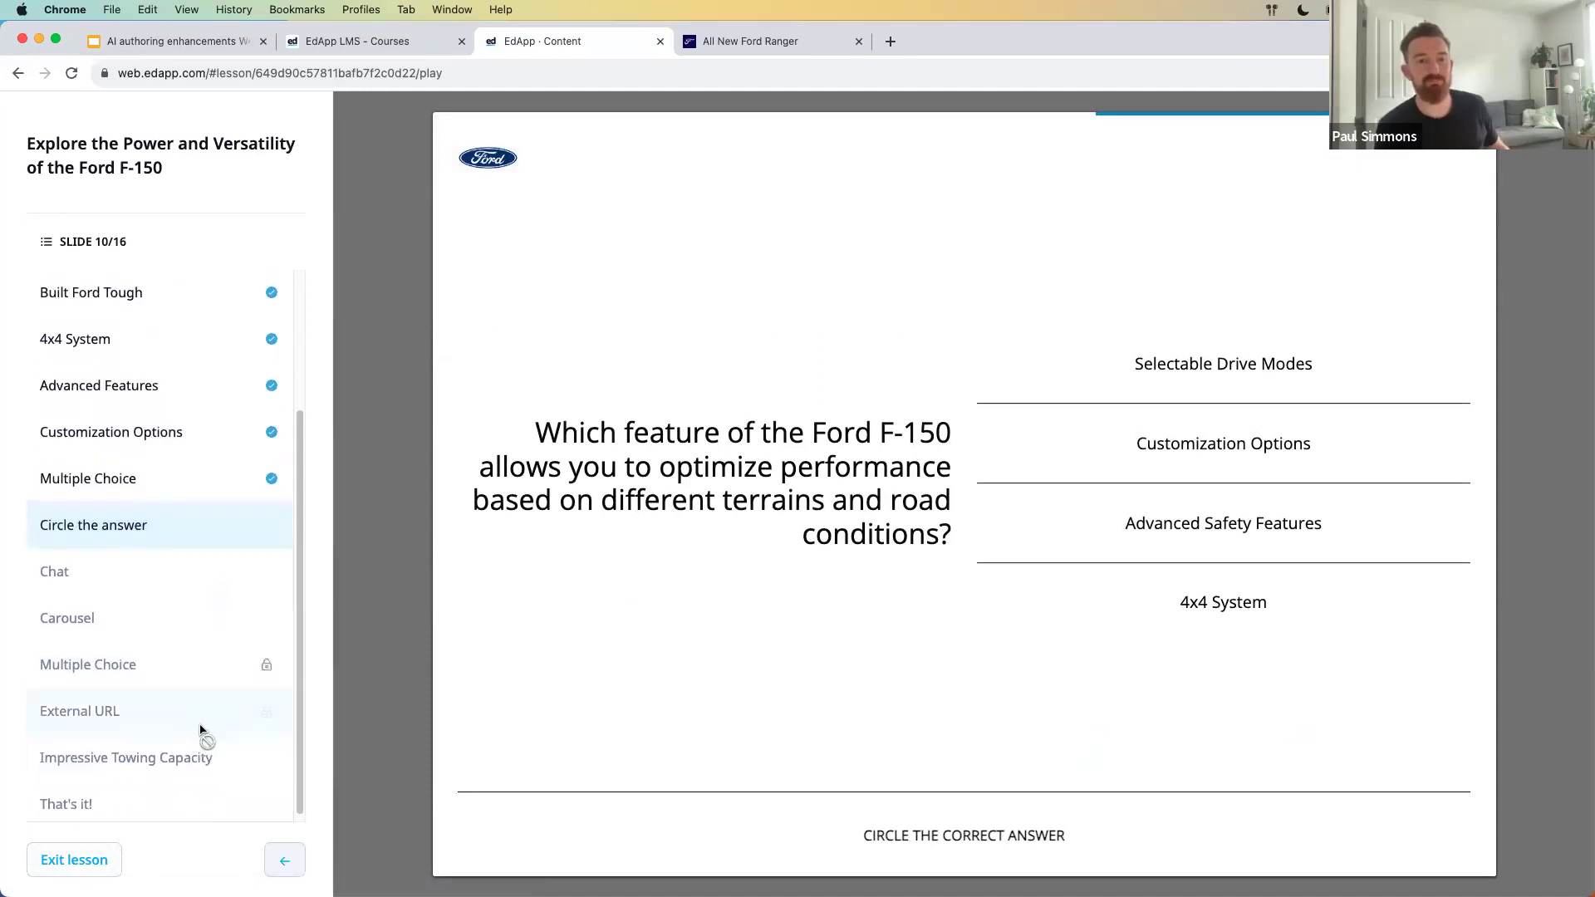
{"action": "left_click", "coordinate": [101, 860]}
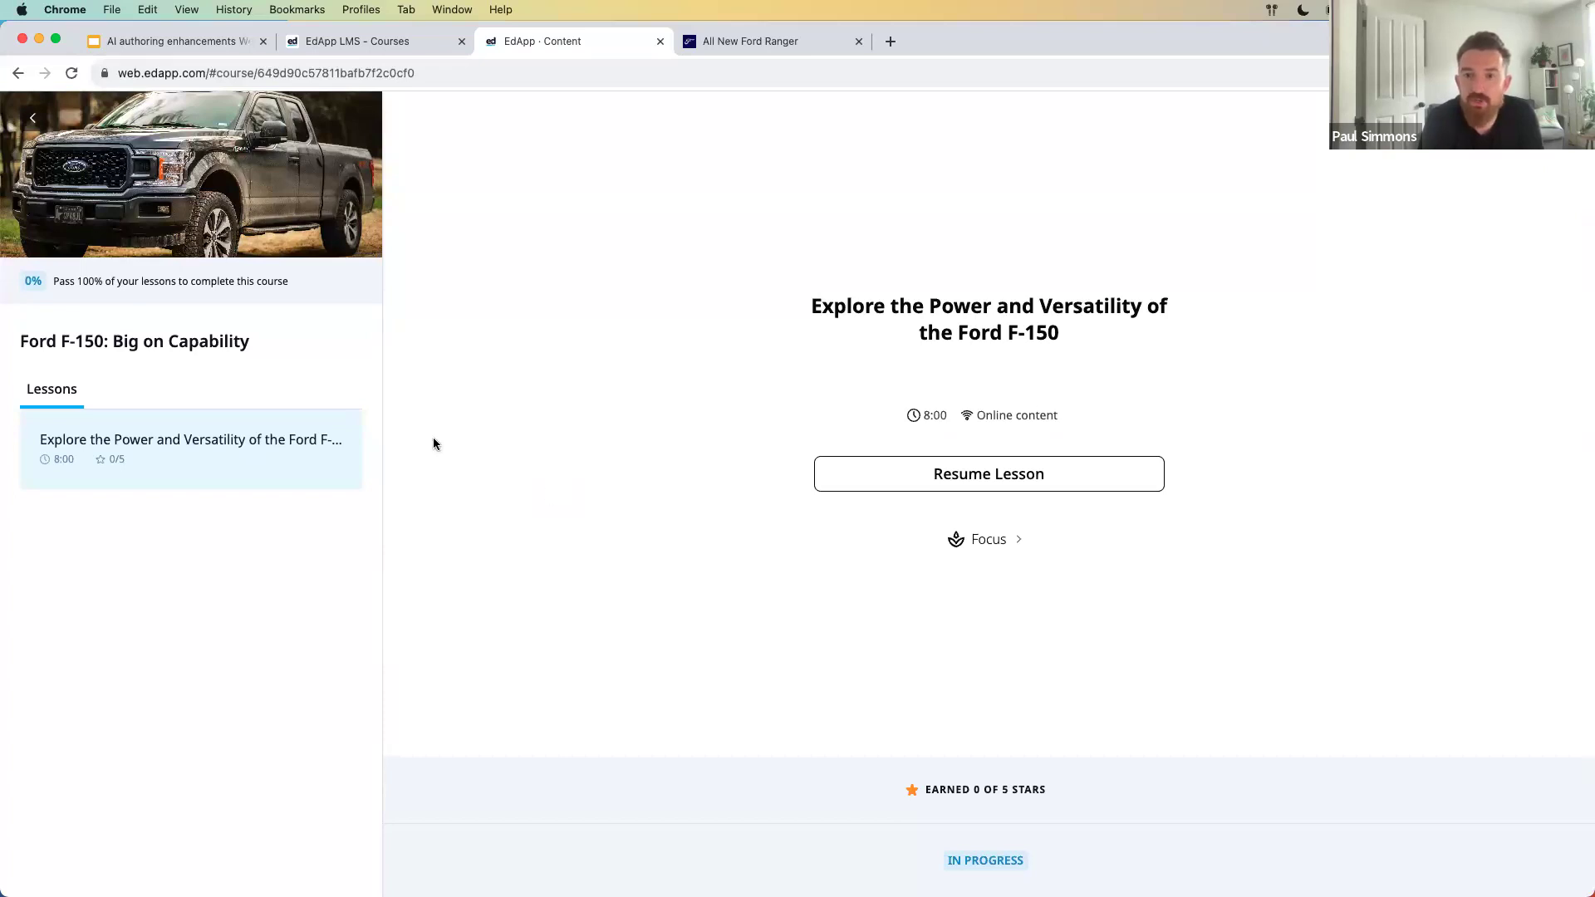
{"action": "left_click", "coordinate": [32, 118]}
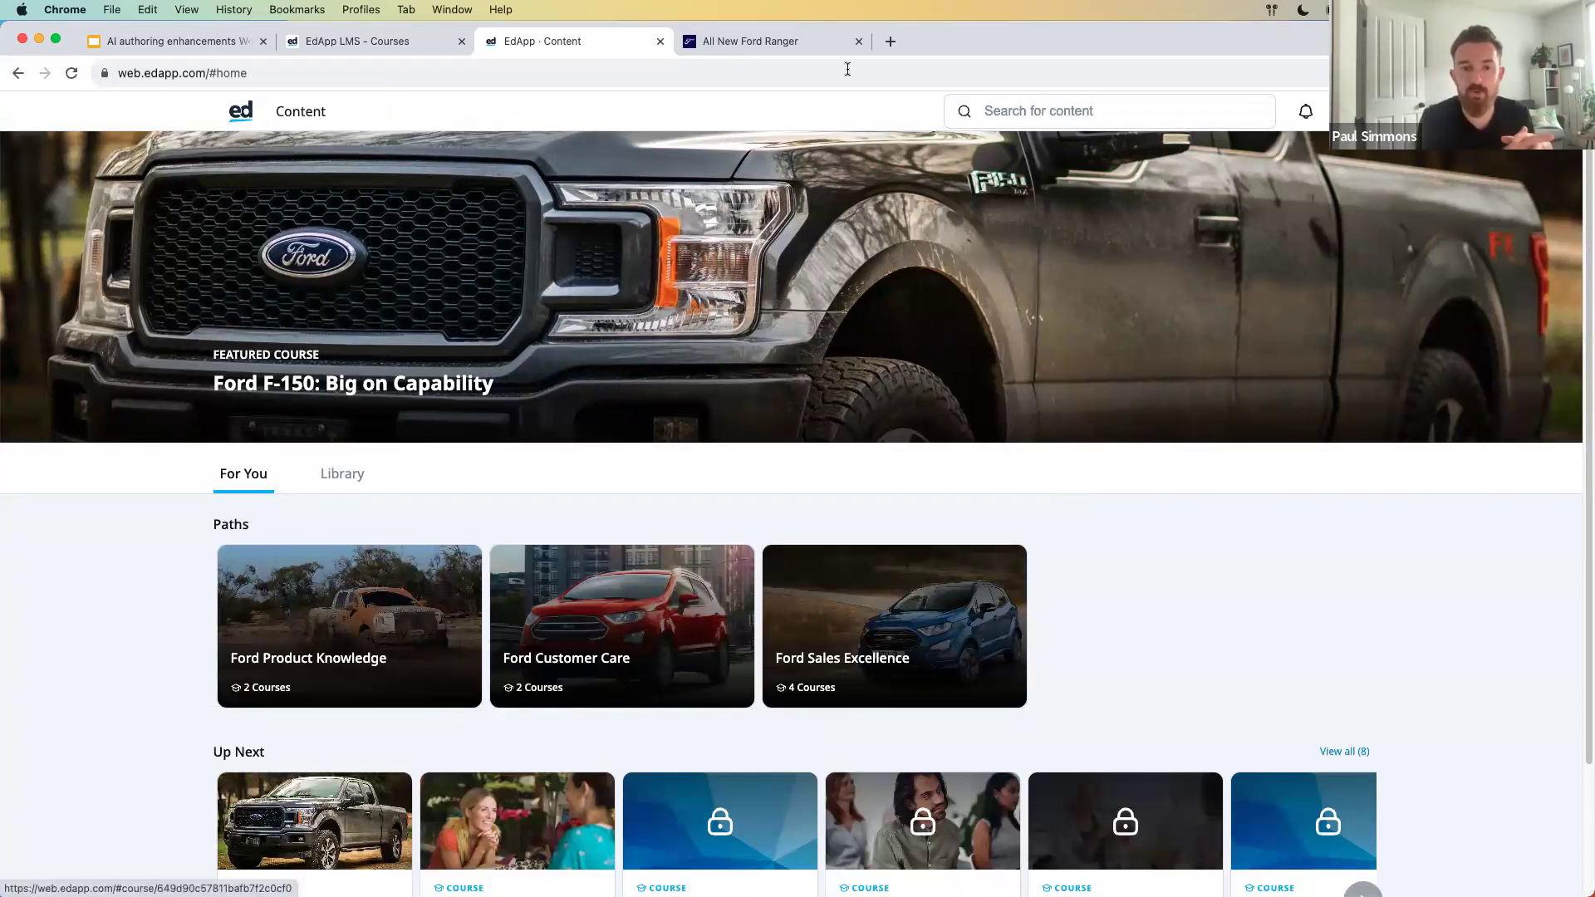
{"action": "left_click", "coordinate": [858, 41]}
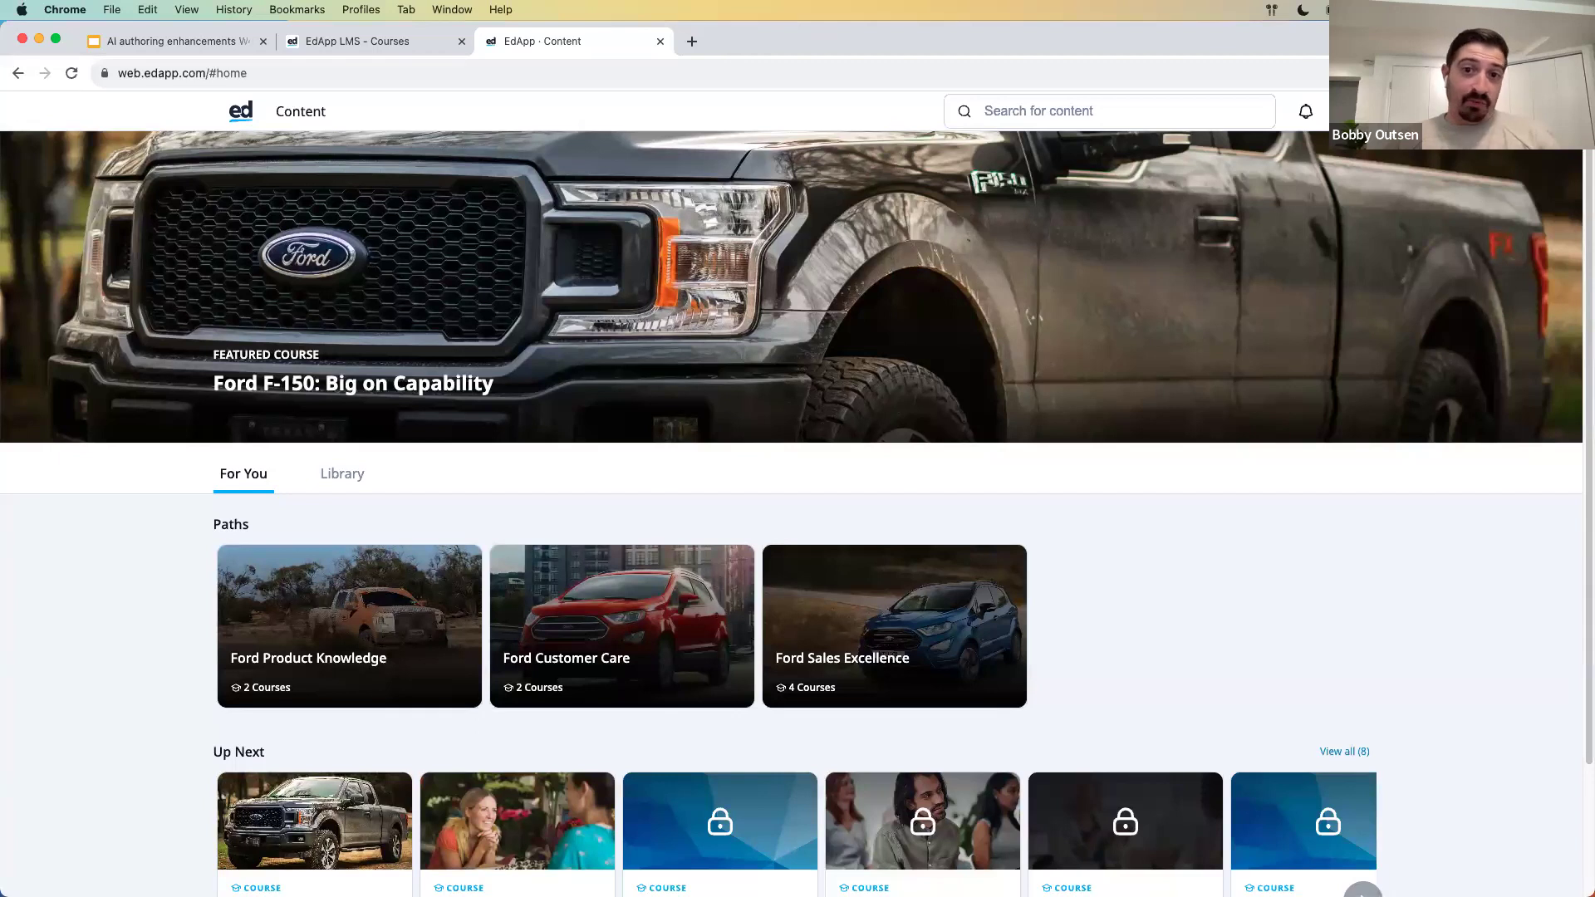
- Open The All-New Ford Ranger: The Ultimate Adventure Pickup from the admin courses in course review and view its Share for review options
{"action": "left_click", "coordinate": [392, 40]}
{"action": "left_click", "coordinate": [328, 215]}
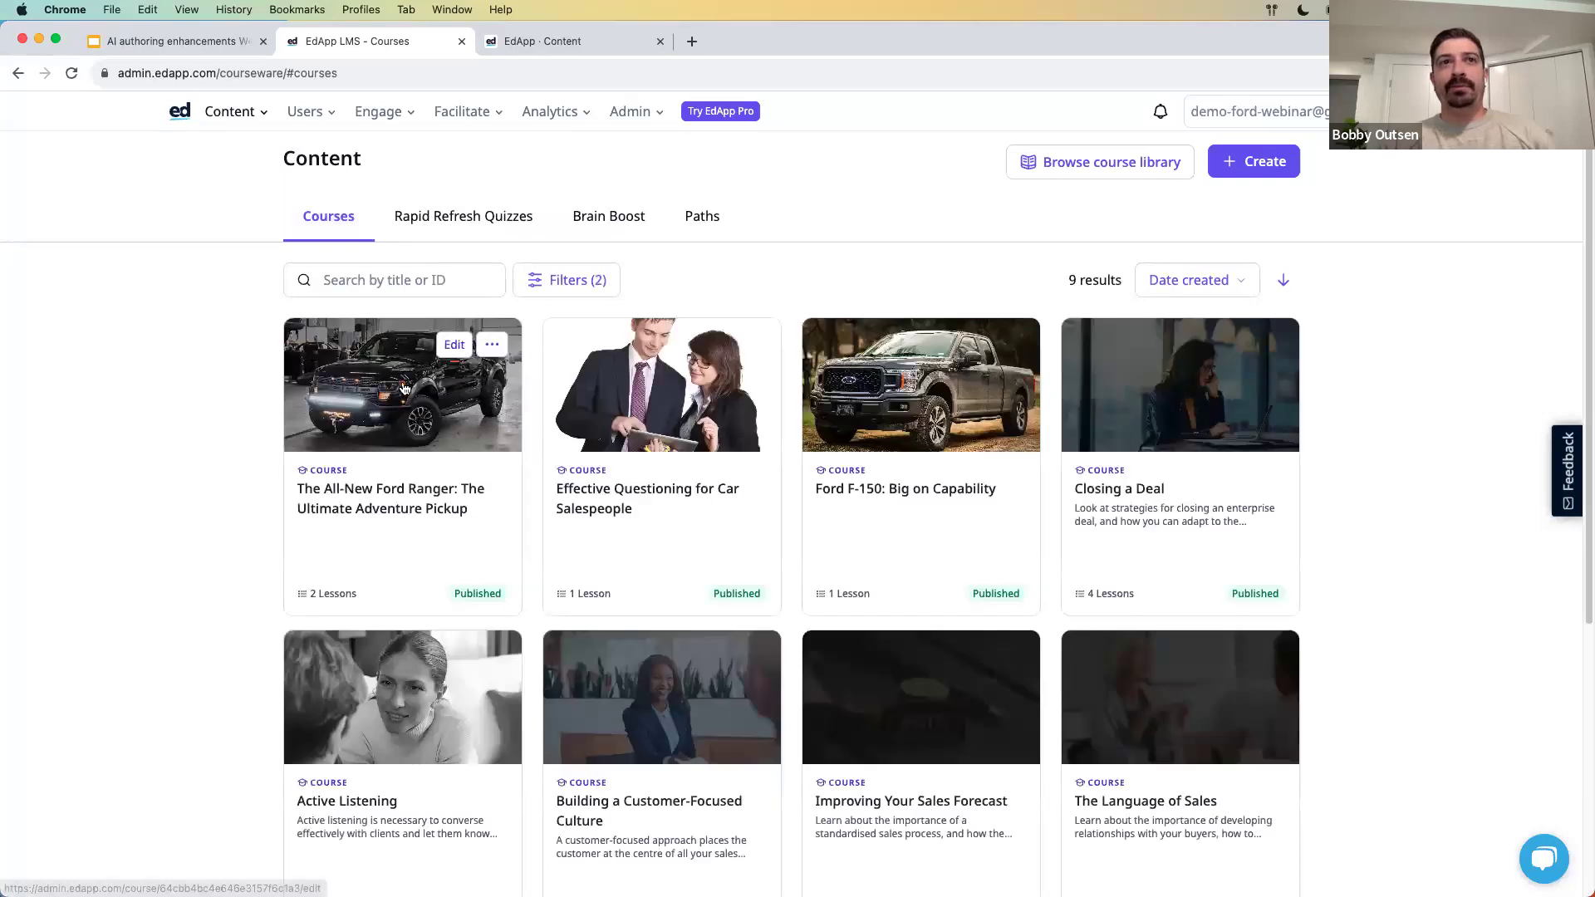
{"action": "left_click", "coordinate": [453, 346]}
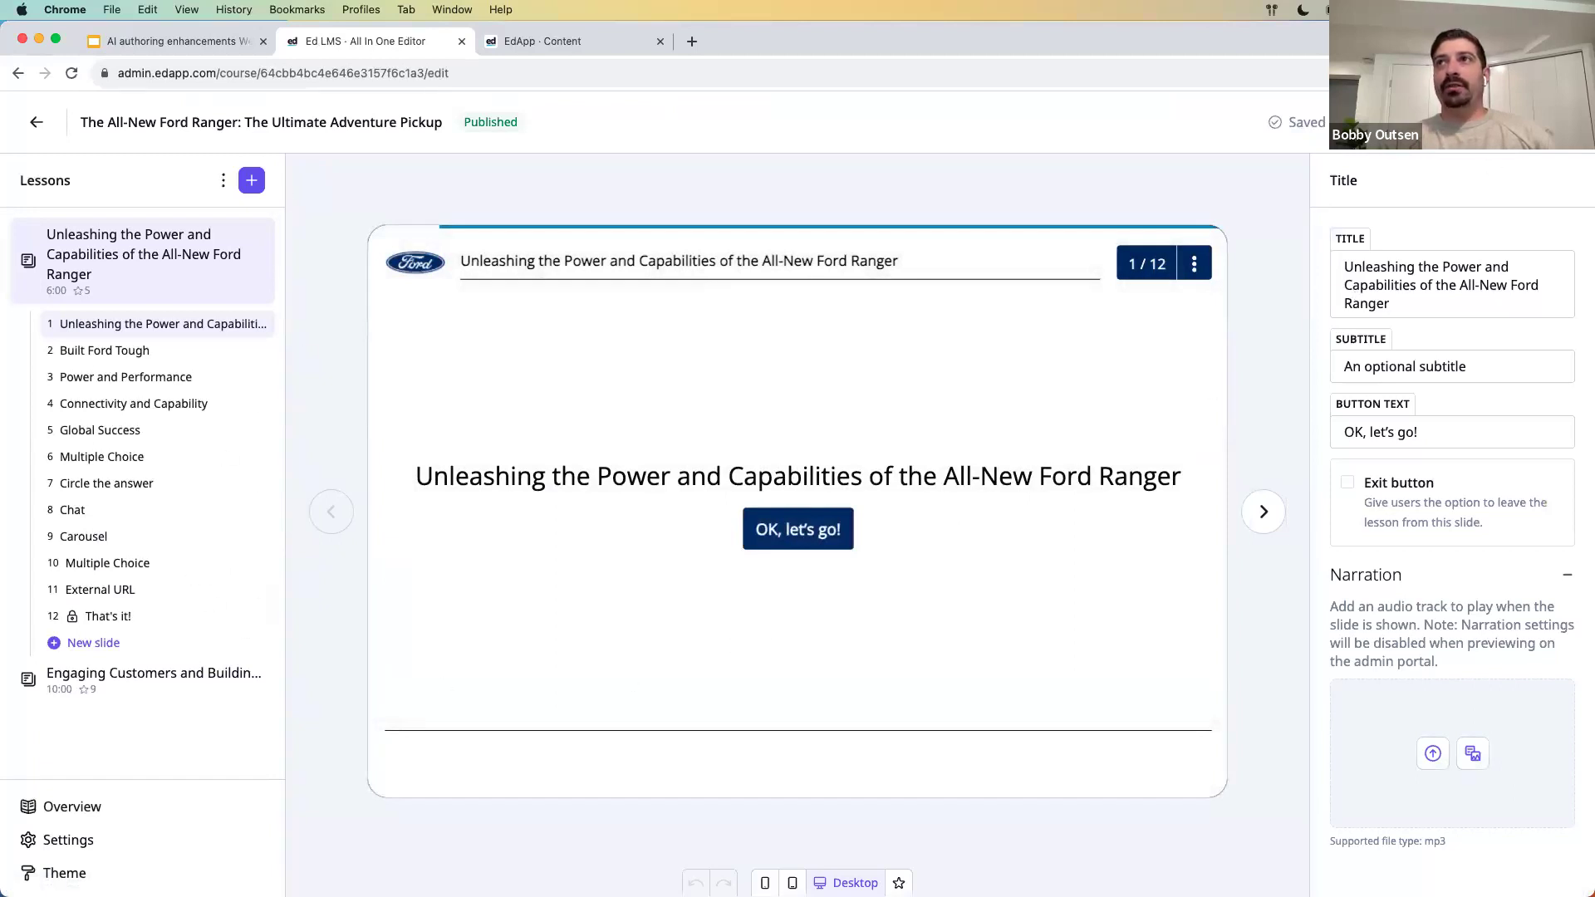
{"action": "left_click", "coordinate": [1387, 122]}
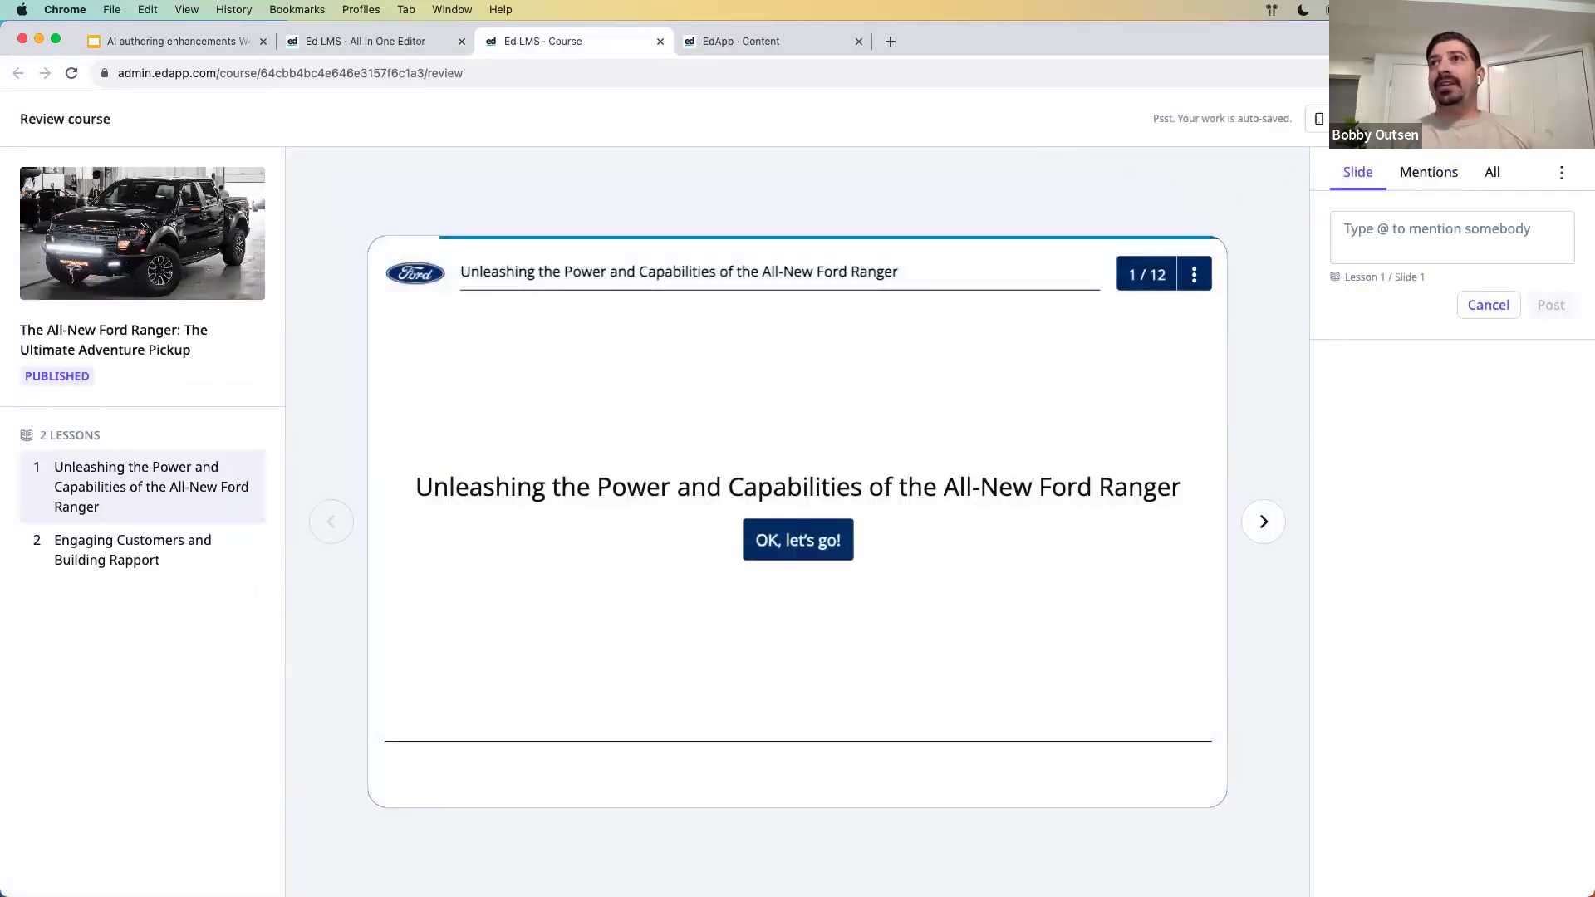
{"action": "left_click", "coordinate": [1449, 119]}
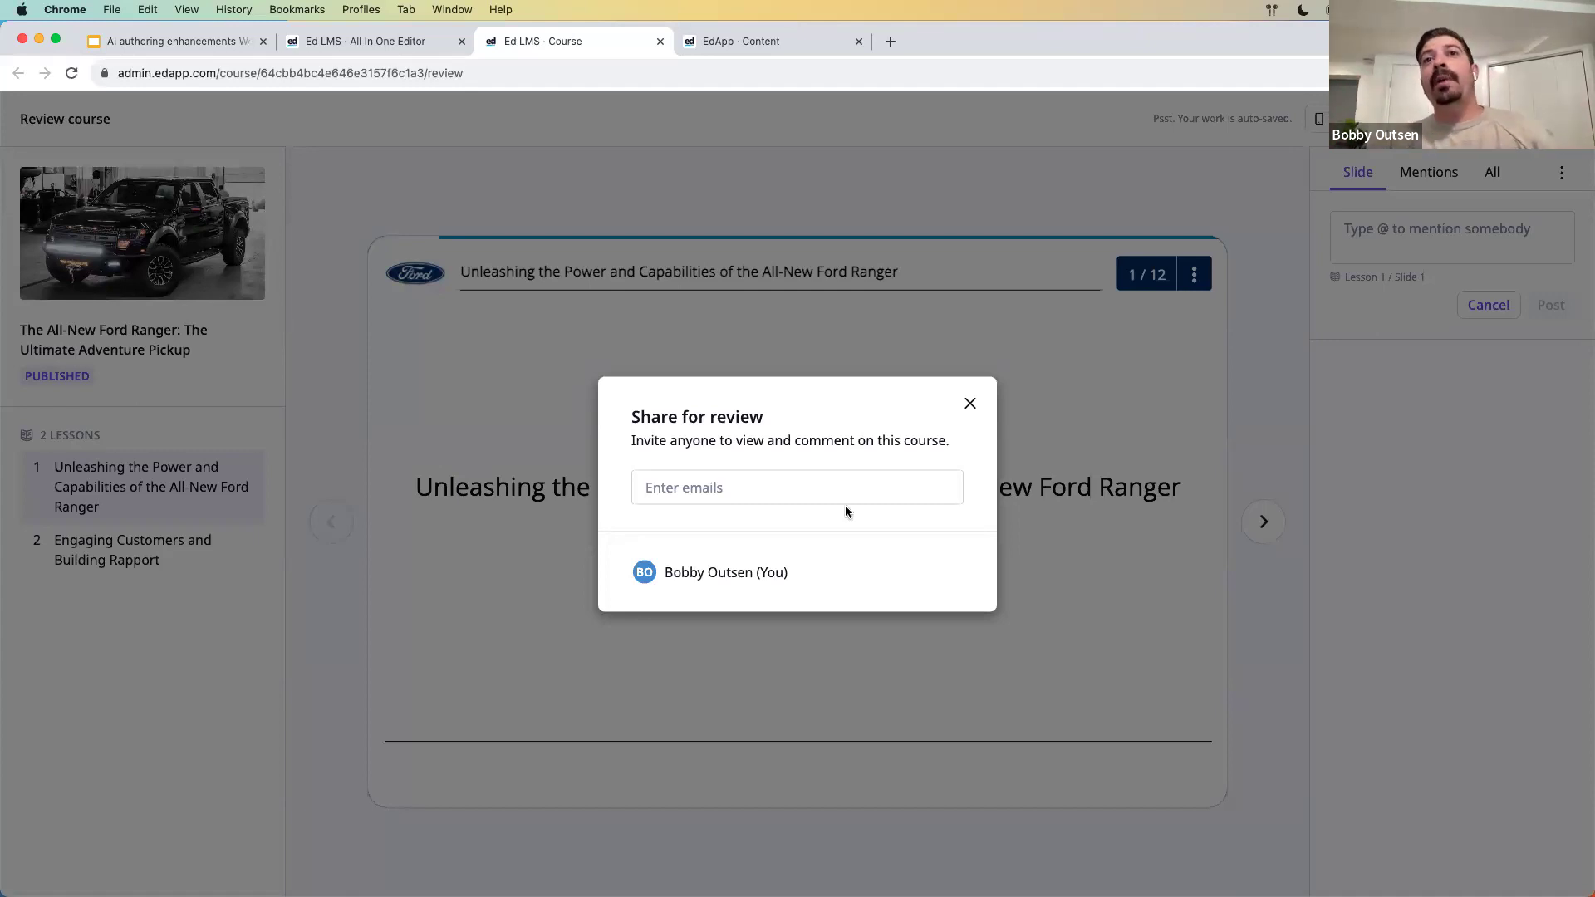
{"action": "left_click", "coordinate": [970, 405]}
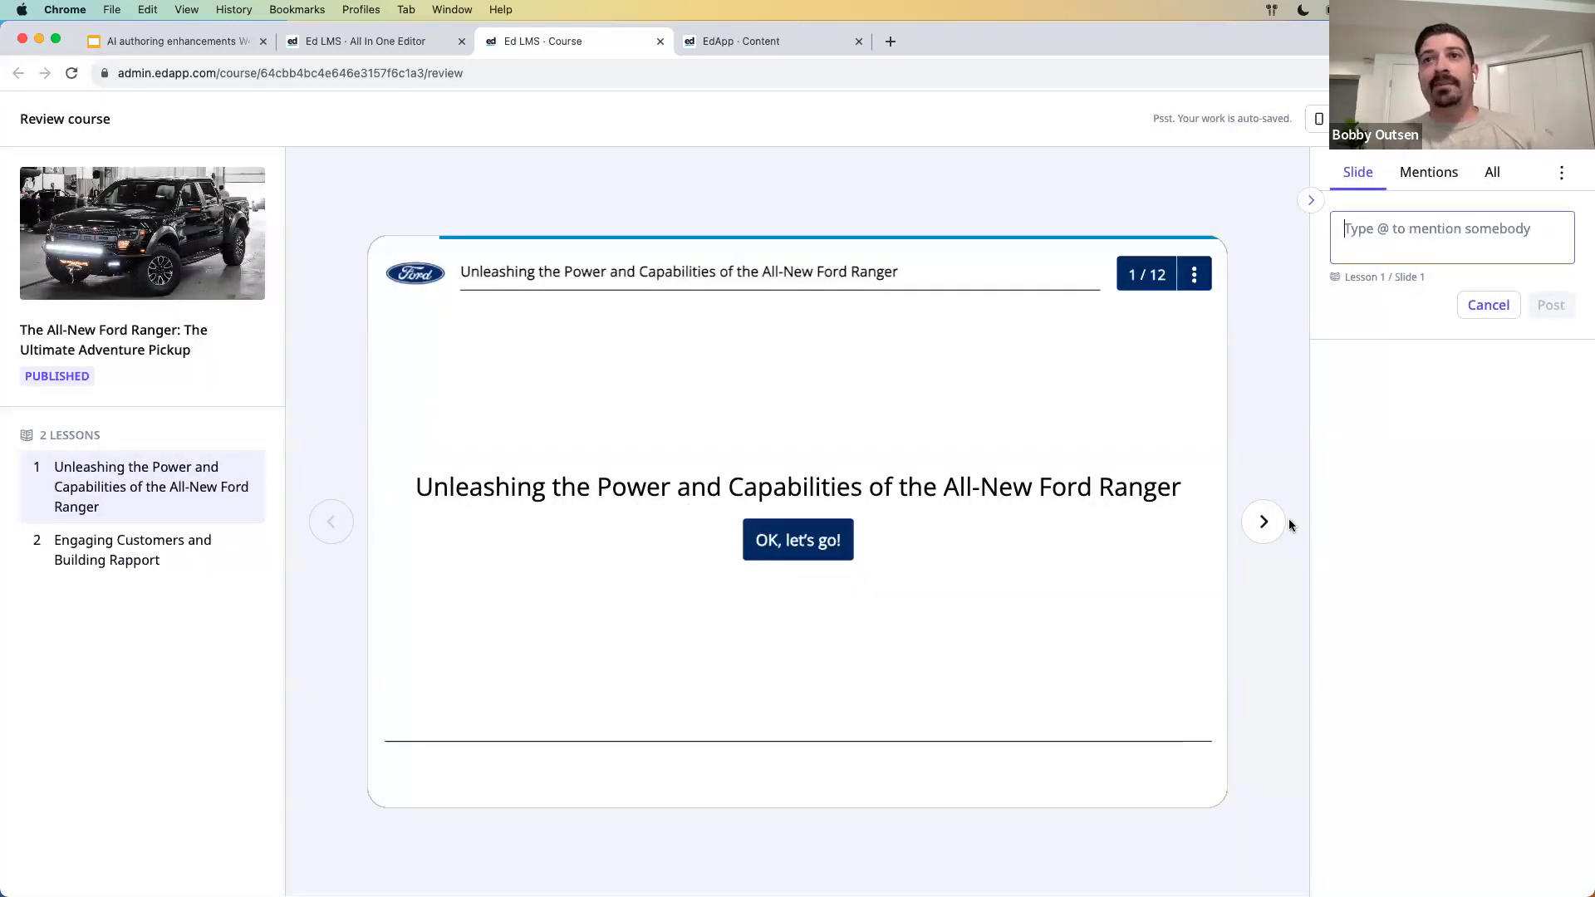
- Post the review comment "replace image" on the Built Ford Tough slide of the first lesson
{"action": "left_click", "coordinate": [1266, 520]}
{"action": "left_click", "coordinate": [1417, 241]}
{"action": "type", "text": "replace image"}
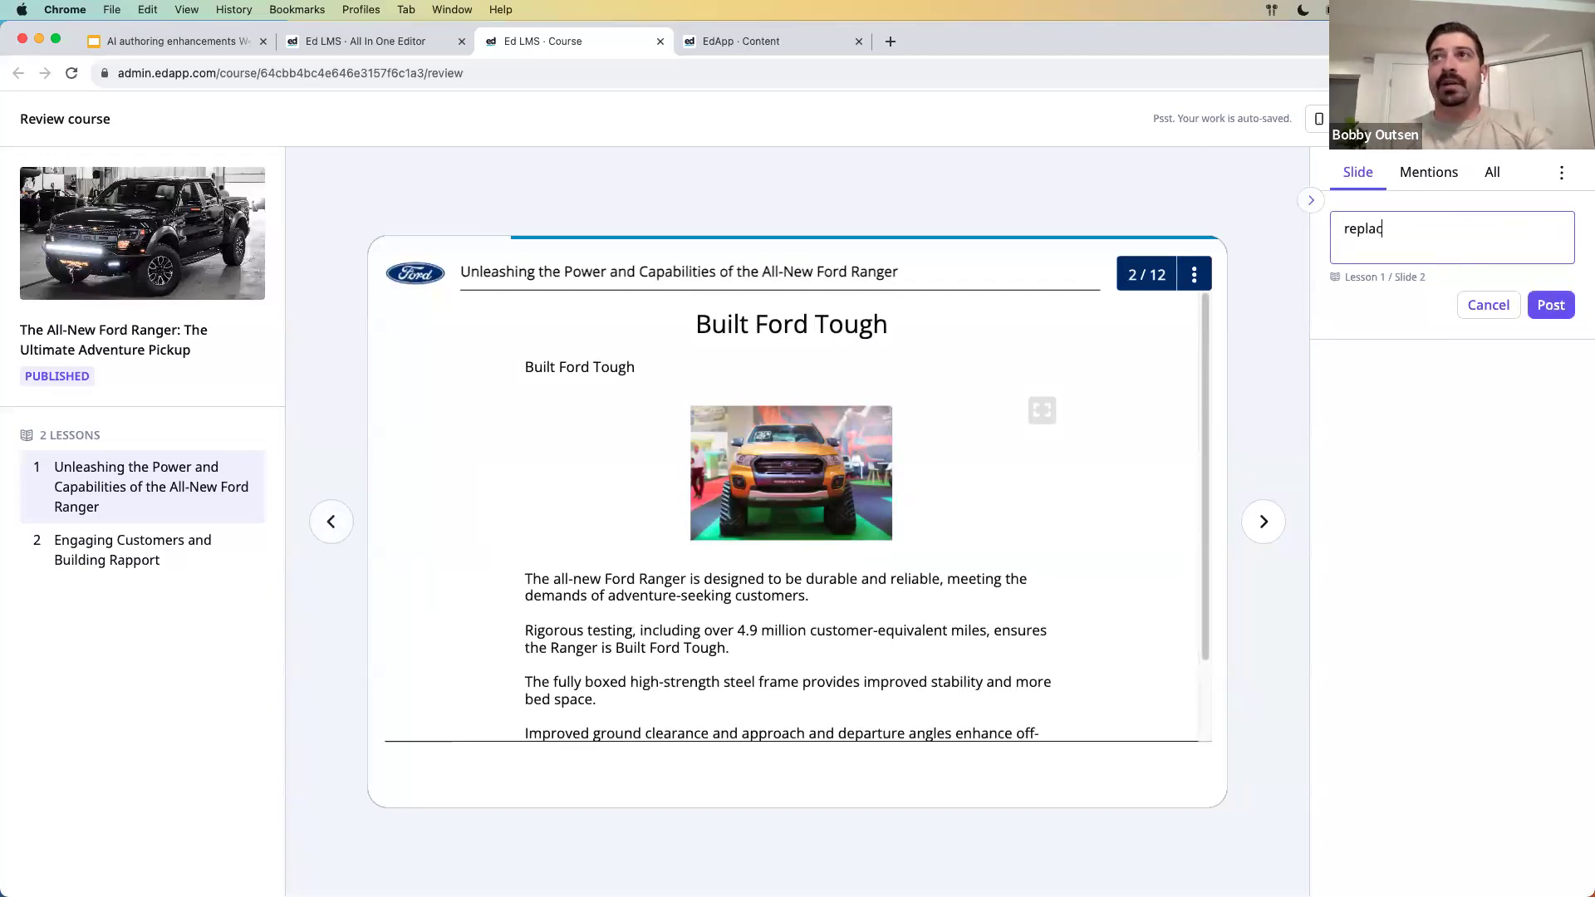
{"action": "left_click", "coordinate": [1551, 306]}
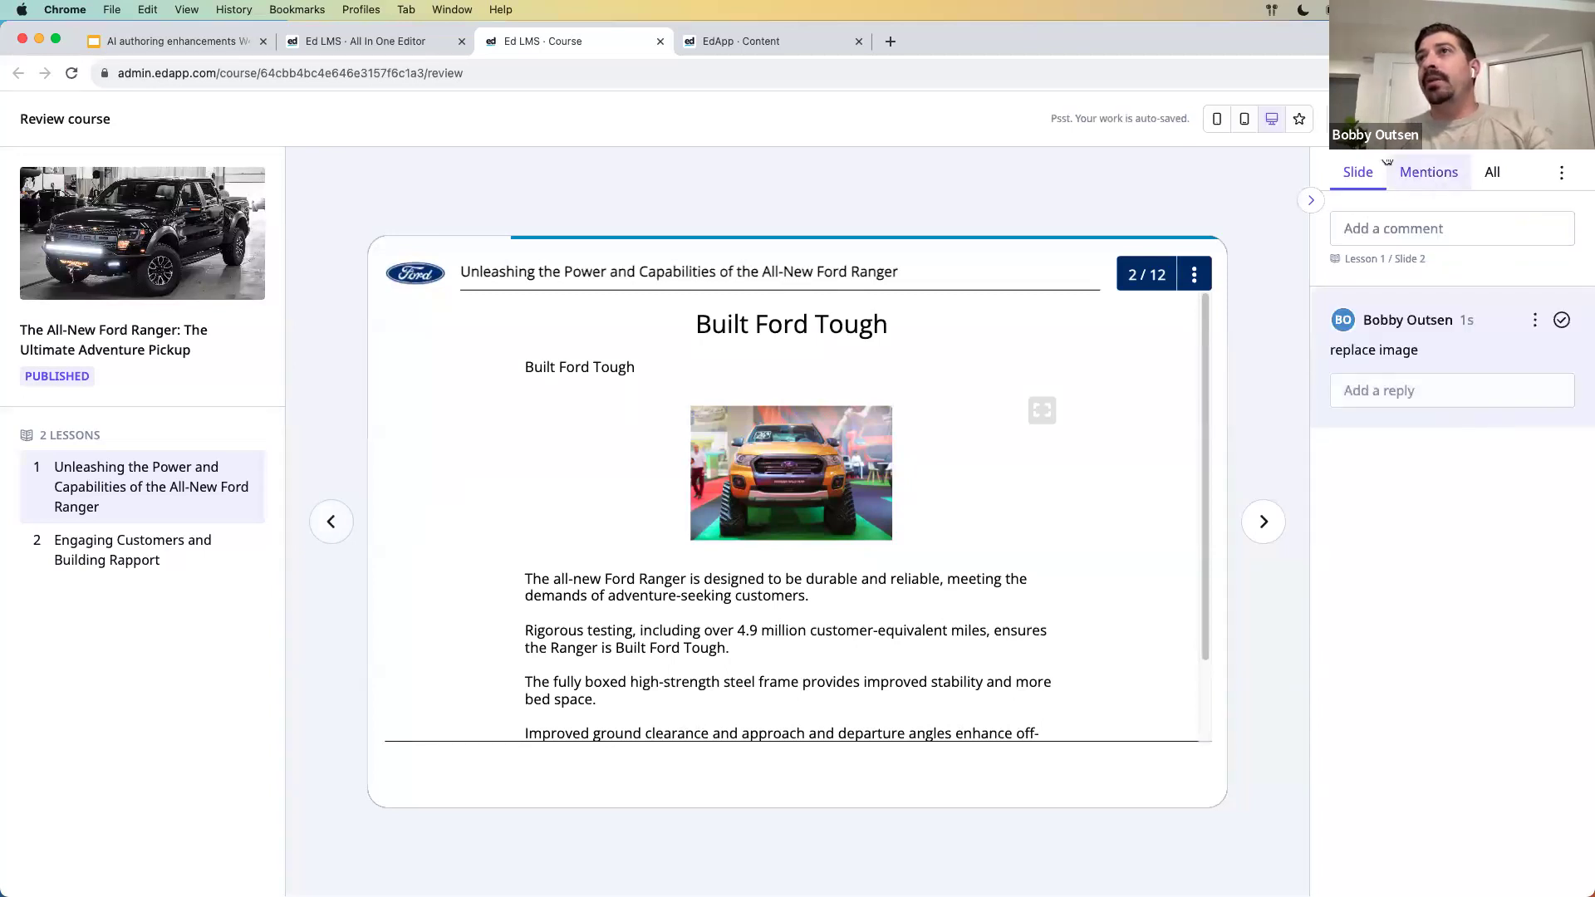
- Check the review's mentions and return to the comments for the Built Ford Tough slide
{"action": "left_click", "coordinate": [1424, 179]}
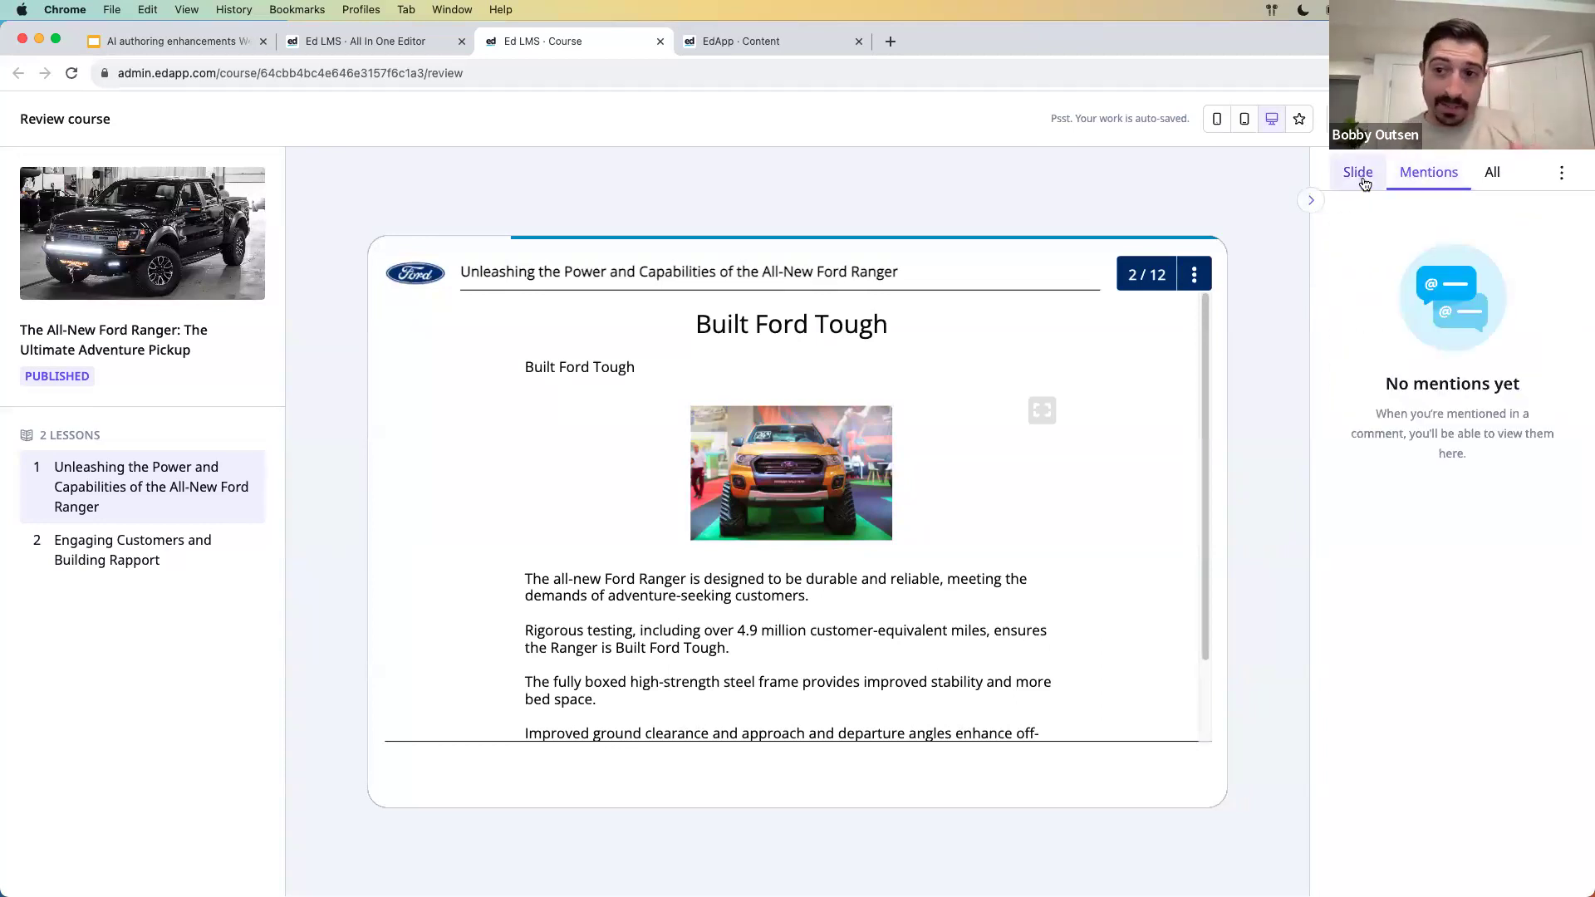
{"action": "left_click", "coordinate": [1359, 175]}
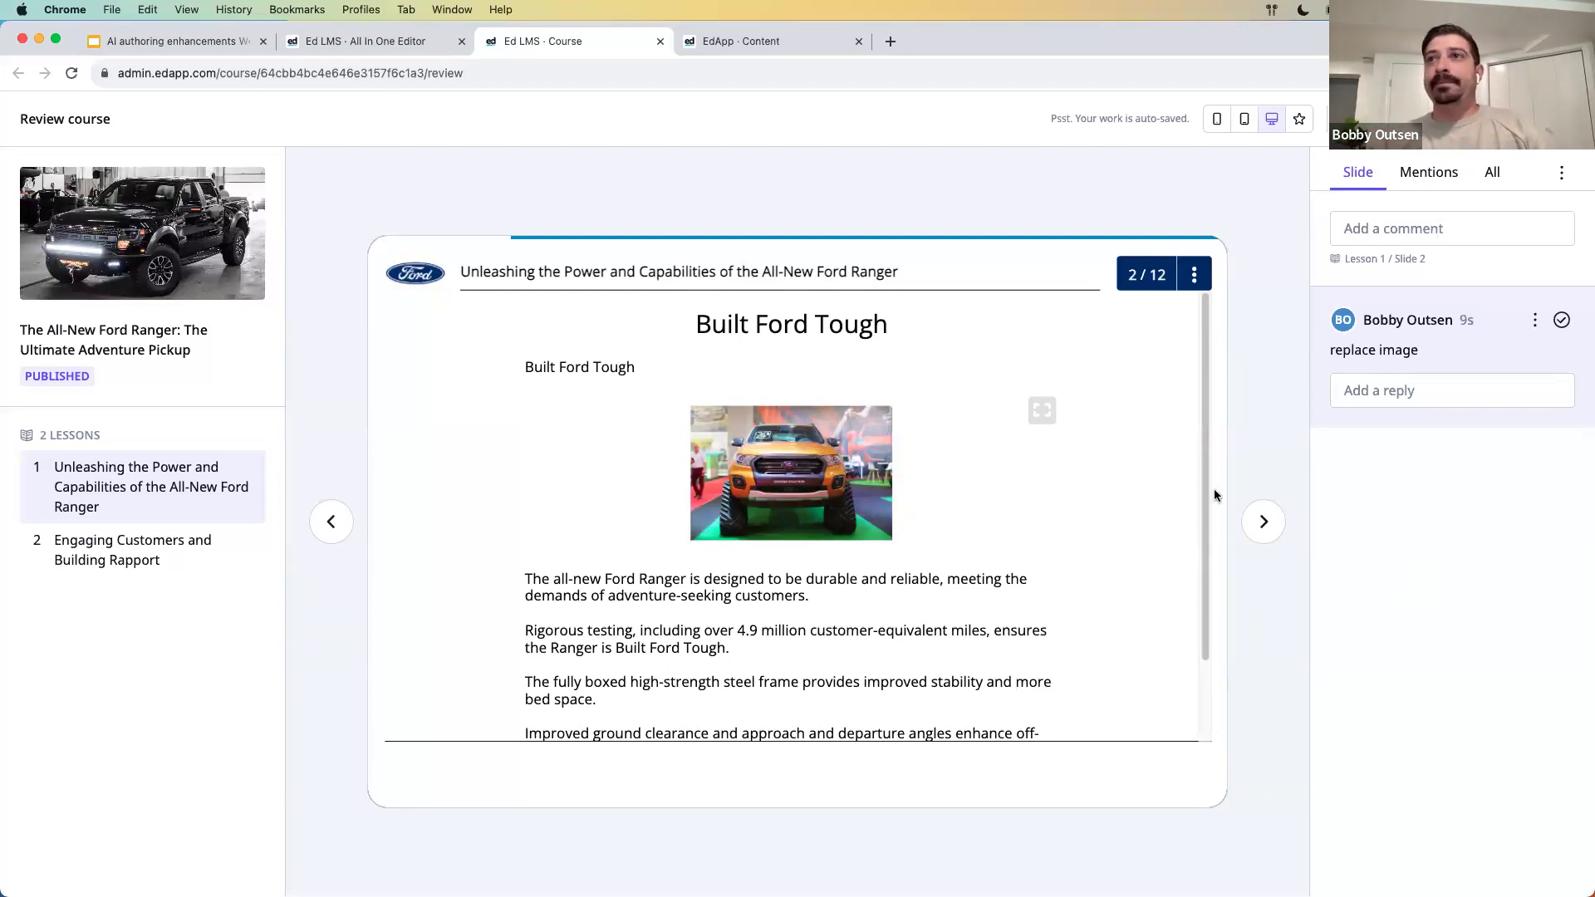
{"action": "scroll", "coordinate": [1207, 491], "scroll_direction": "down", "scroll_amount": 2}
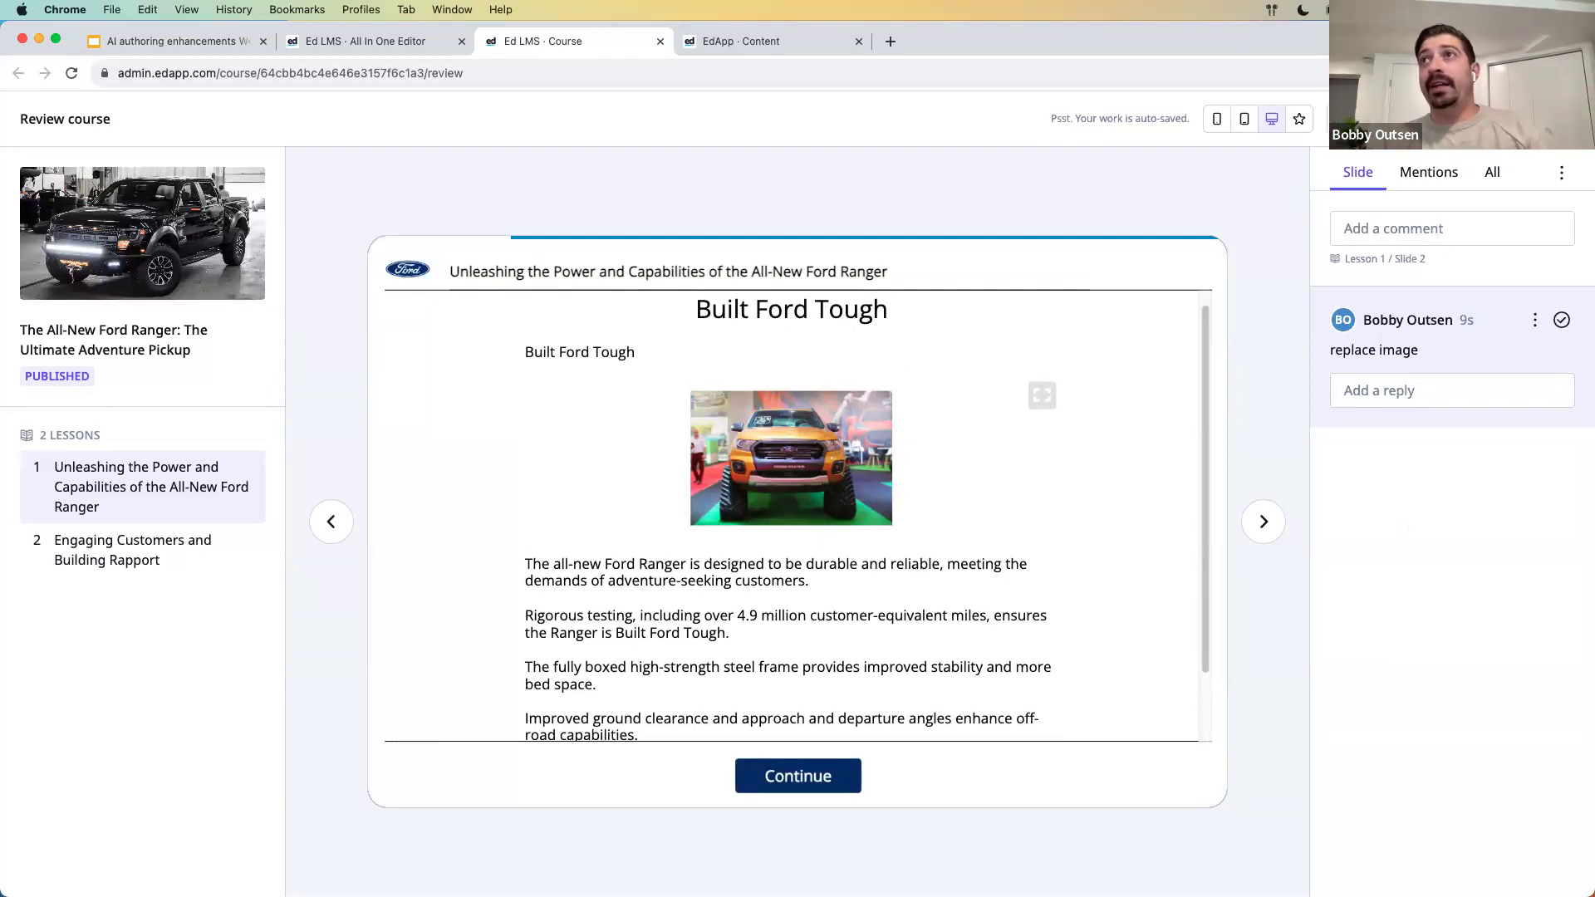
- View the Complete review options, close them without completing the review, and look through the Built Ford Tough slide's text
{"action": "left_click", "coordinate": [1507, 118]}
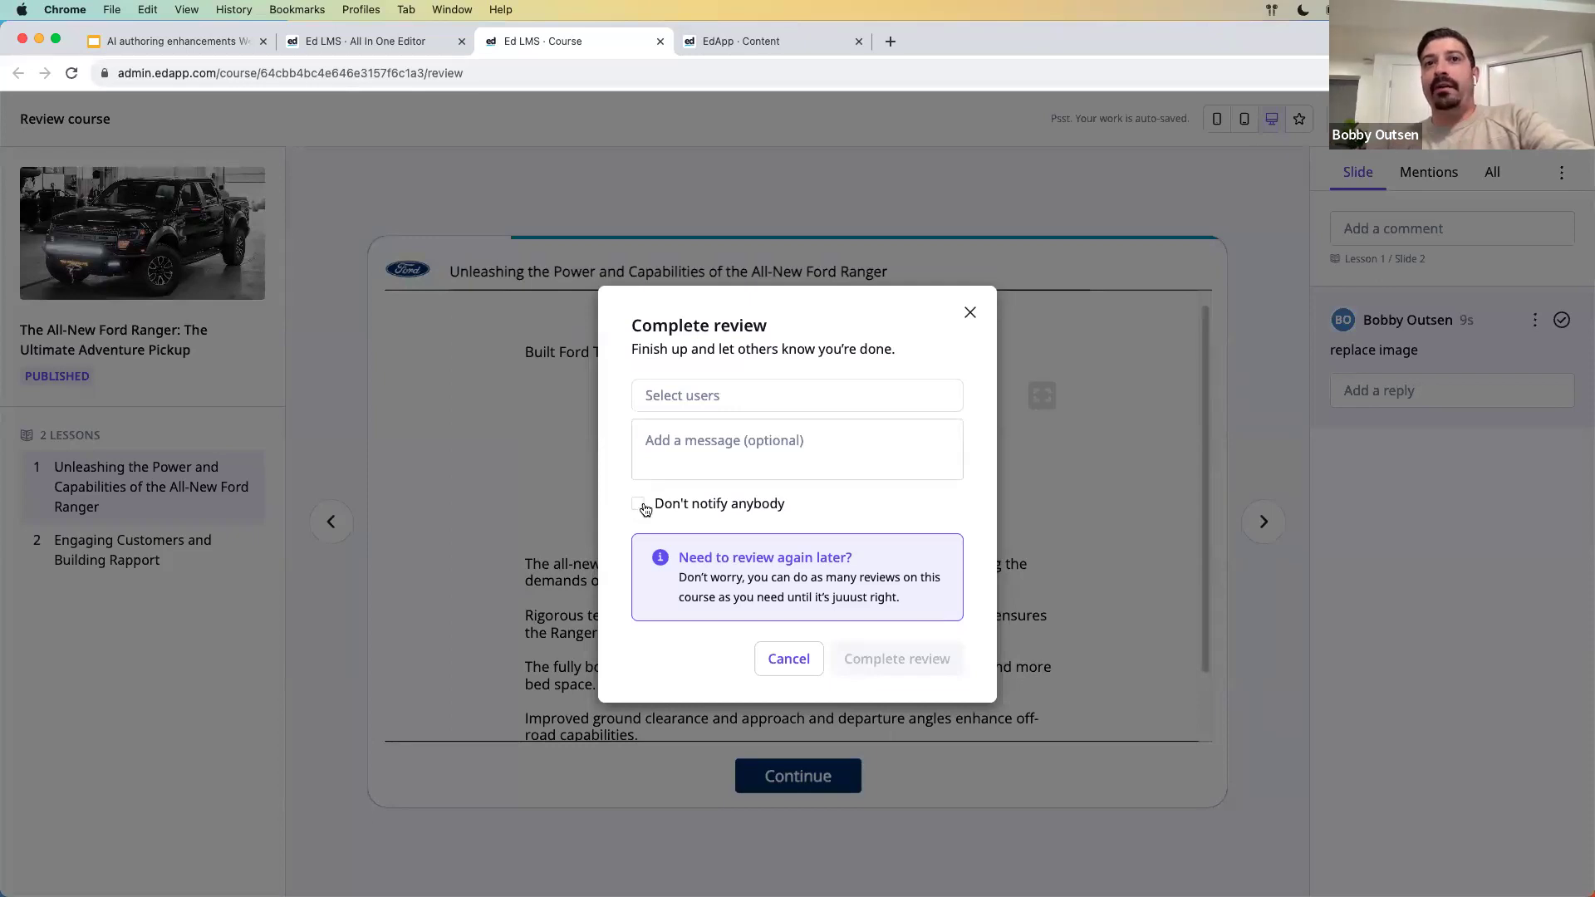
{"action": "left_click", "coordinate": [970, 313]}
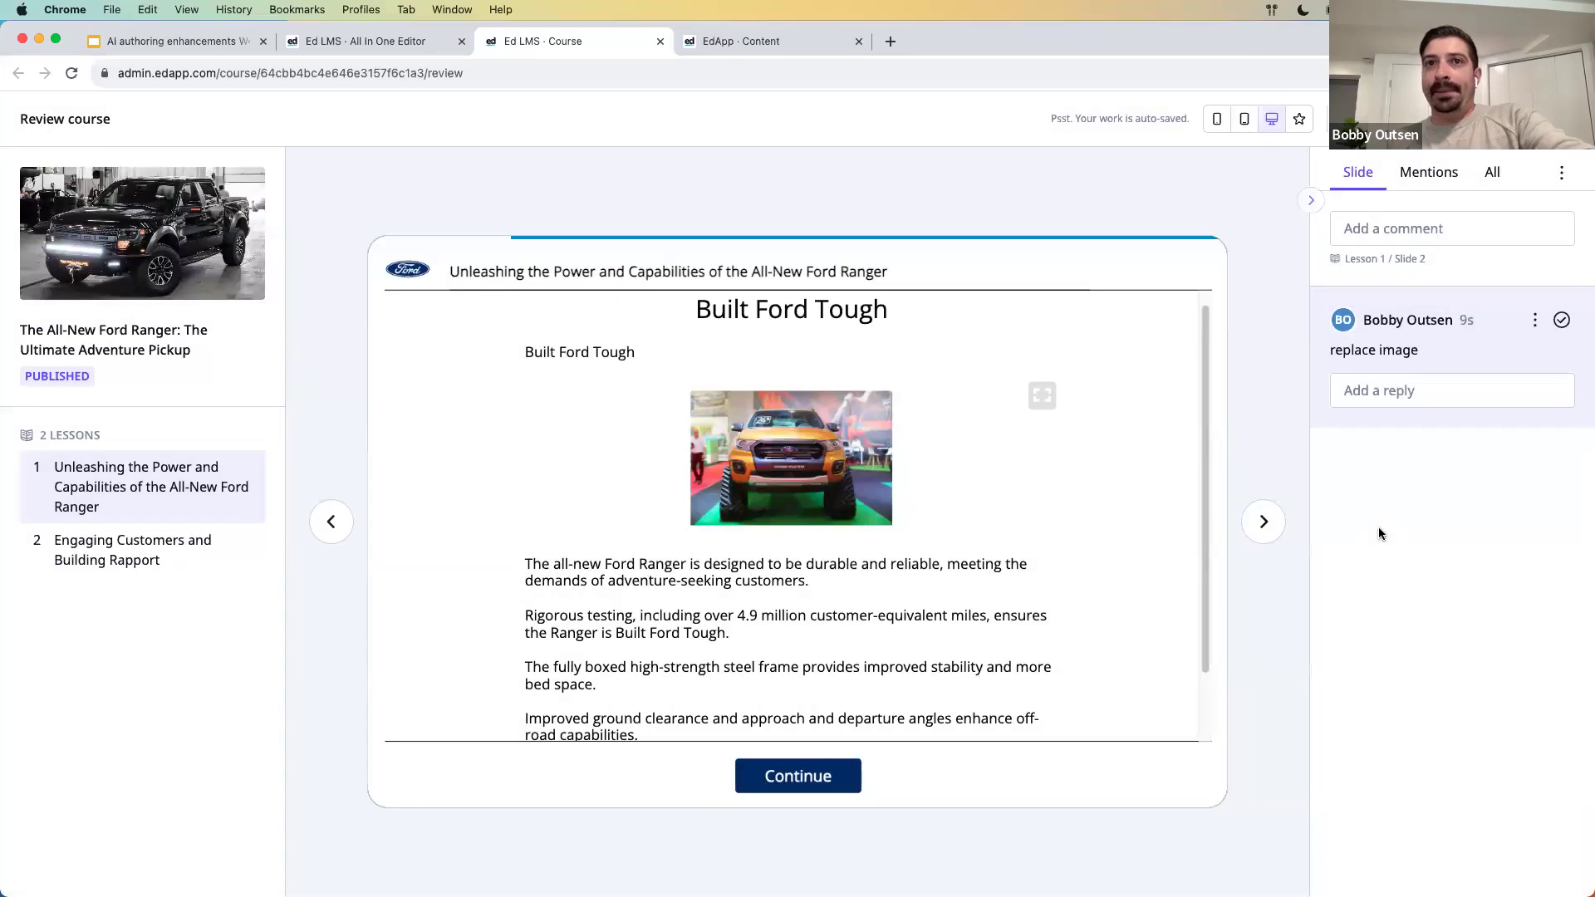
{"action": "scroll", "coordinate": [1210, 651], "scroll_direction": "down", "scroll_amount": 2}
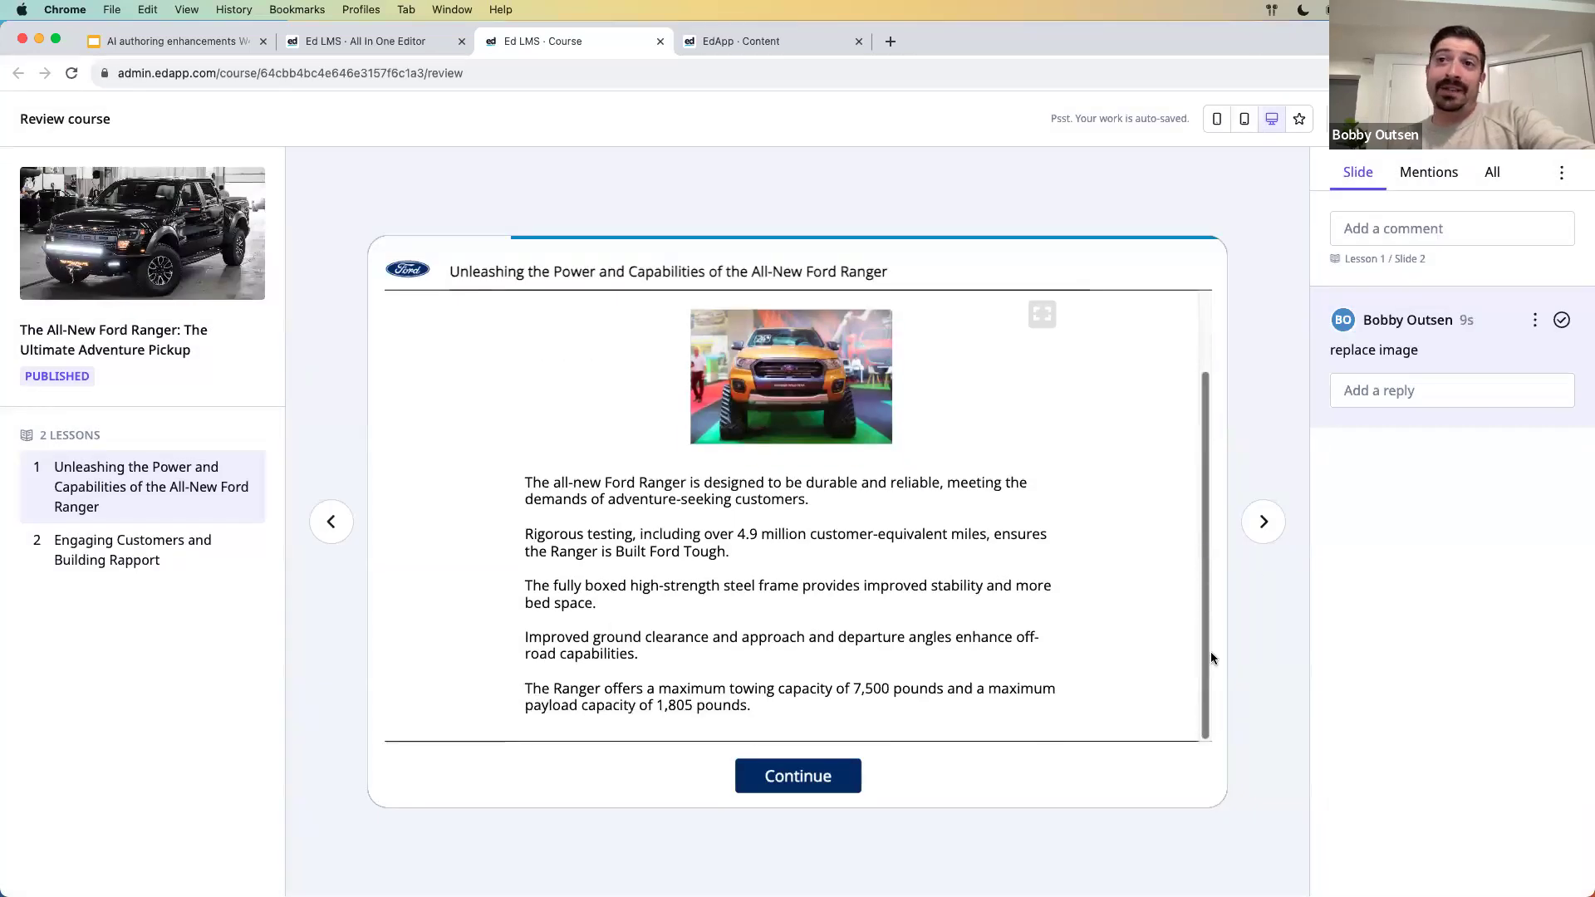
{"action": "scroll", "coordinate": [1223, 517], "scroll_direction": "up", "scroll_amount": 3}
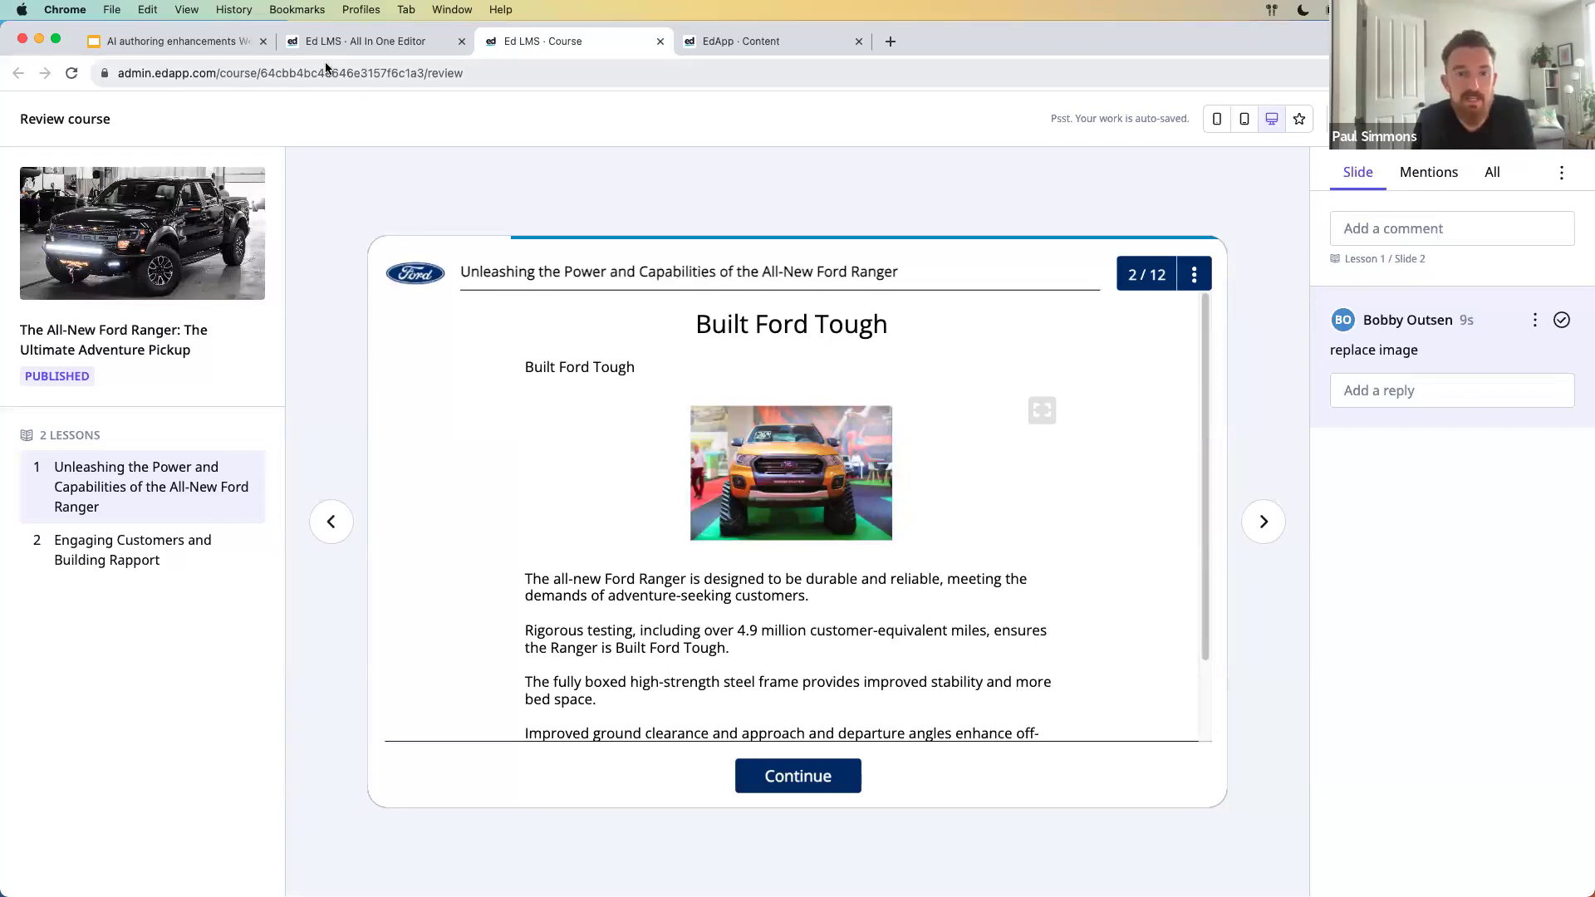
- Switch to the webinar deck in Google Slides and present slide 5, "AI Create is nothing without EdApp's all-in-one approach", full screen
{"action": "left_click", "coordinate": [214, 43]}
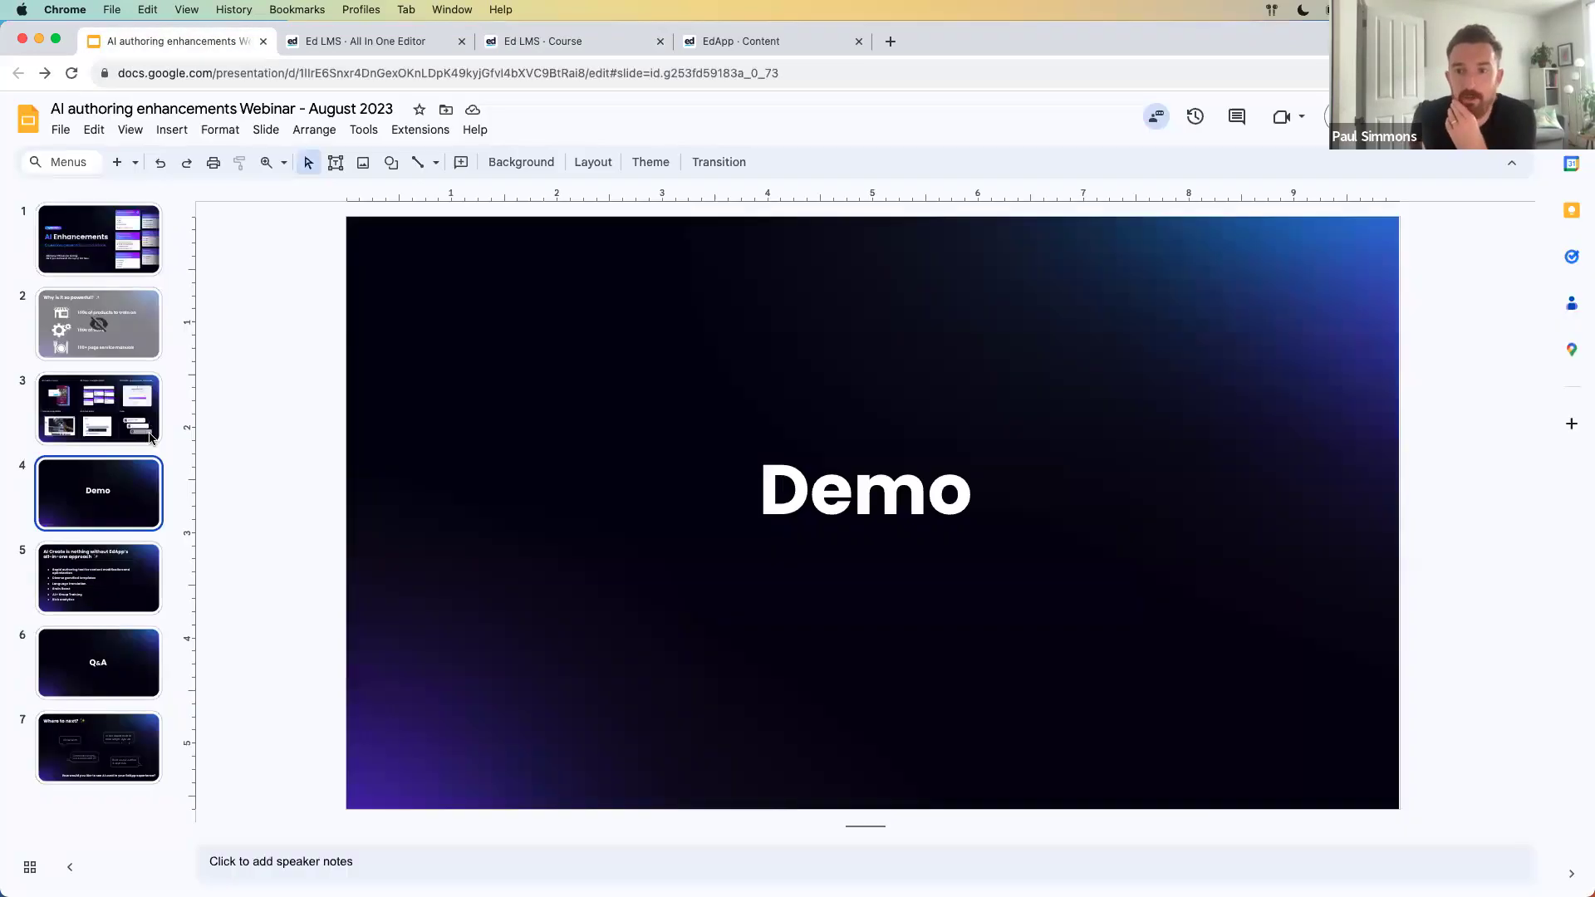
{"action": "left_click", "coordinate": [116, 564]}
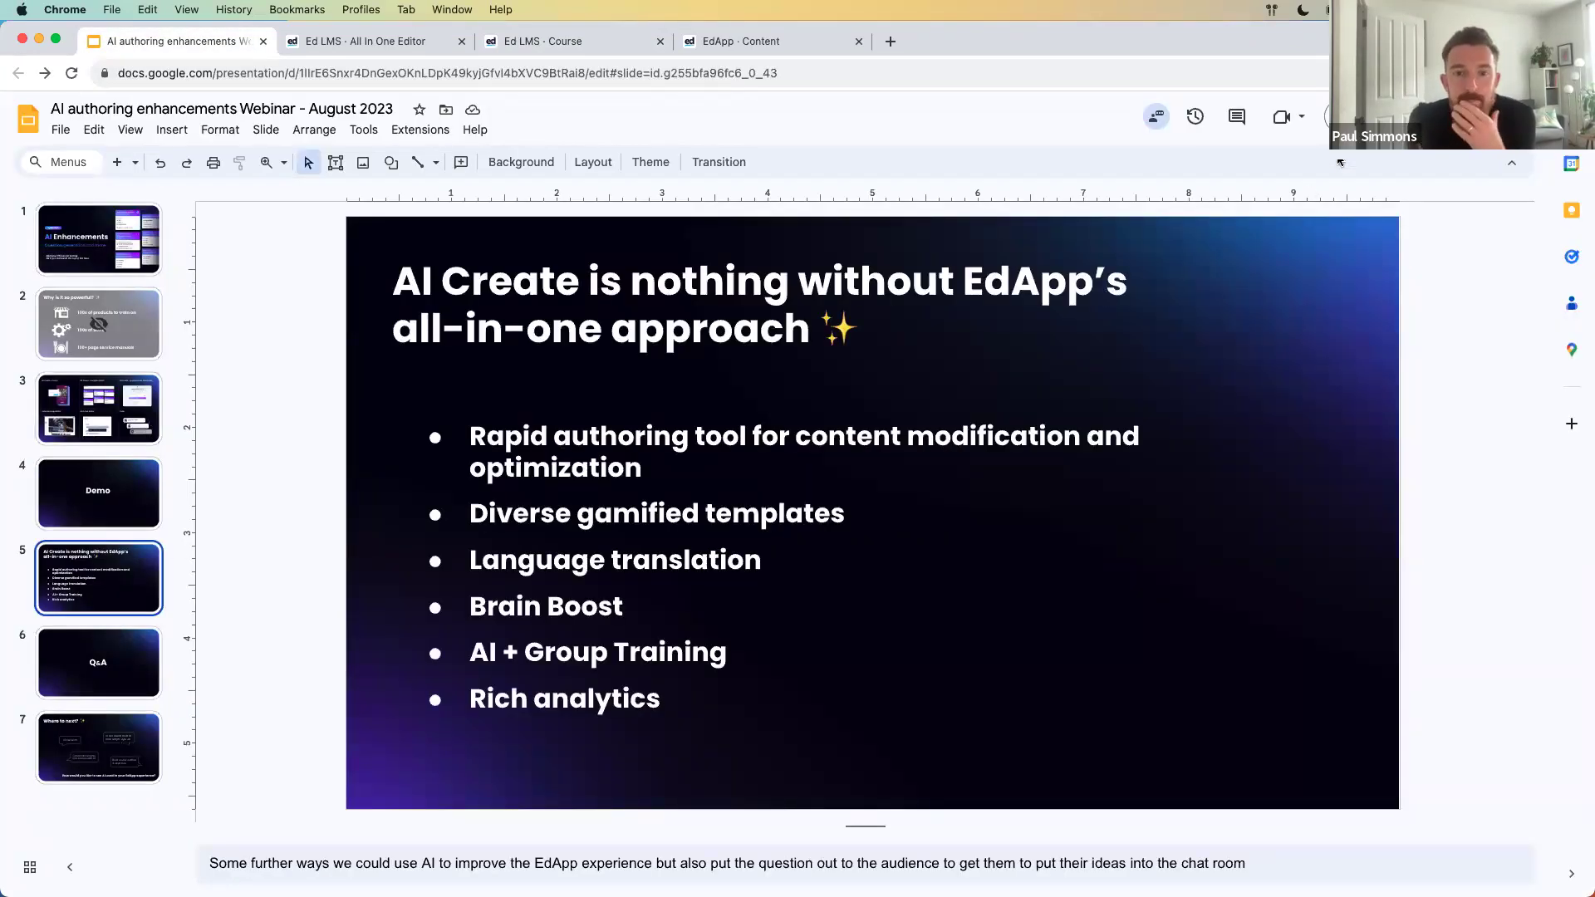
{"action": "left_click", "coordinate": [1362, 116]}
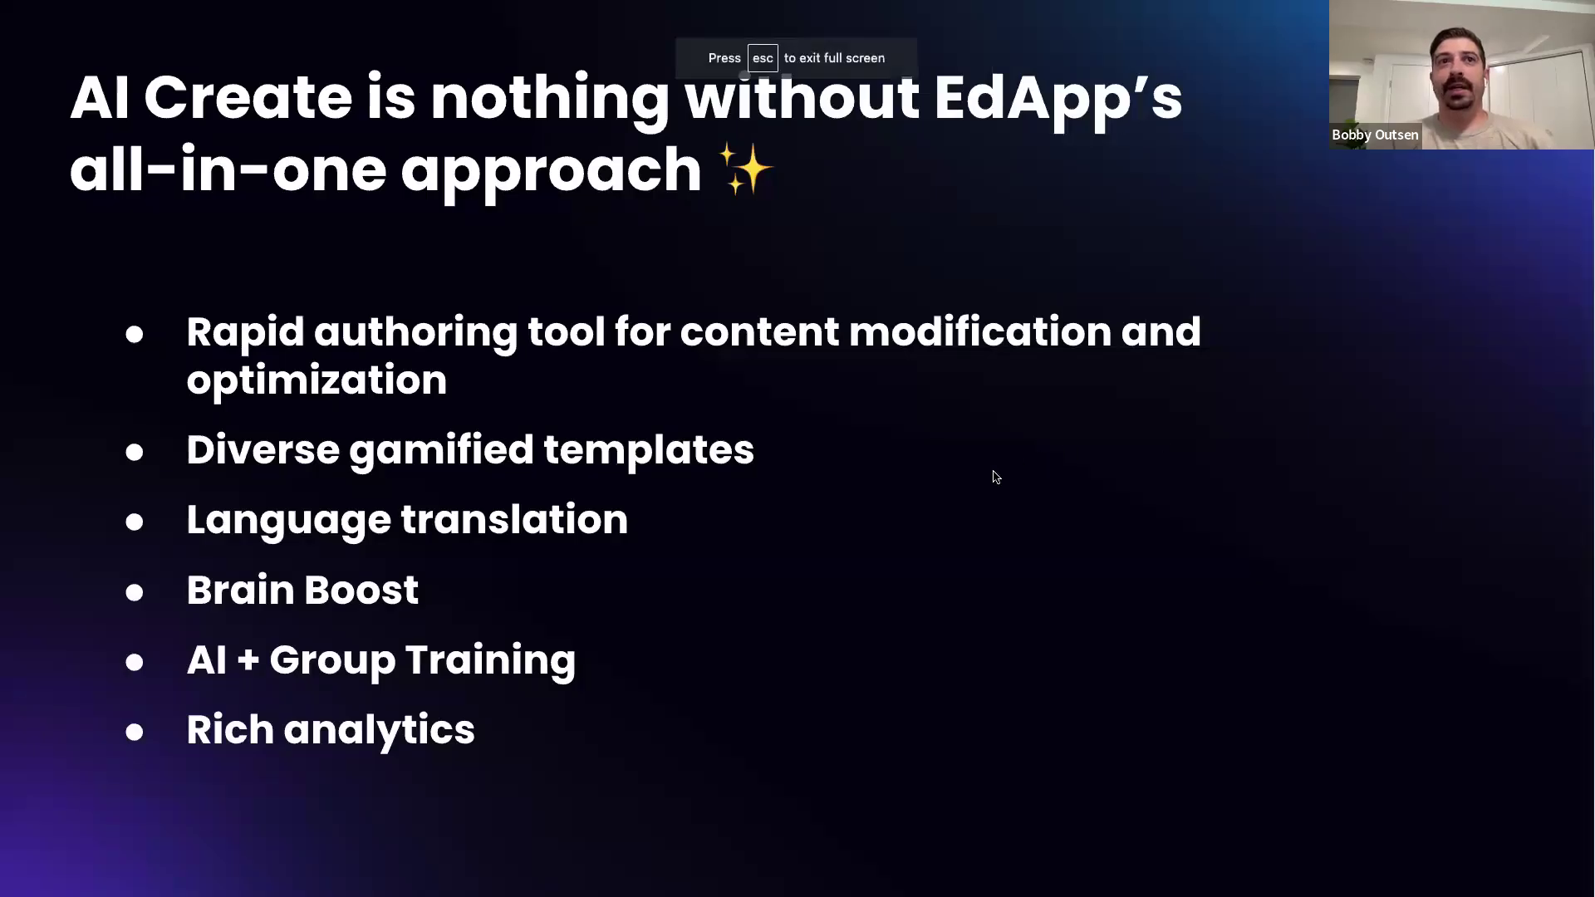